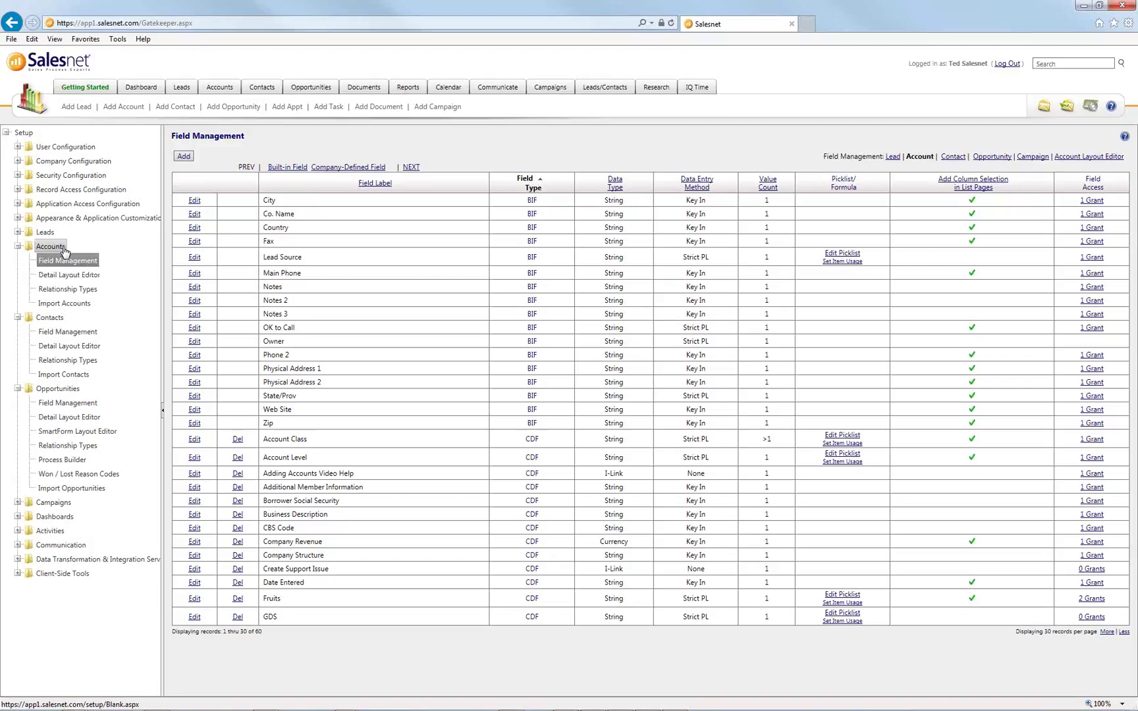
# Open the account relationship types and examine the pattern of each one
pyautogui.click(72, 290)
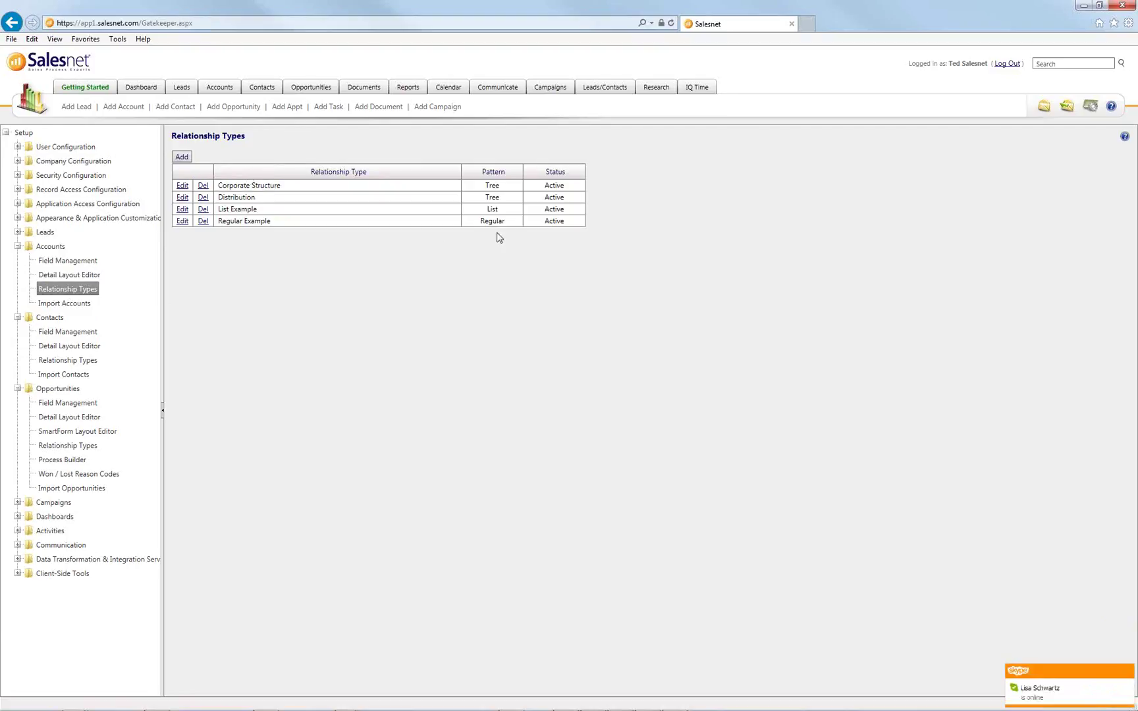
pyautogui.moveTo(507, 223); pyautogui.dragTo(485, 187)
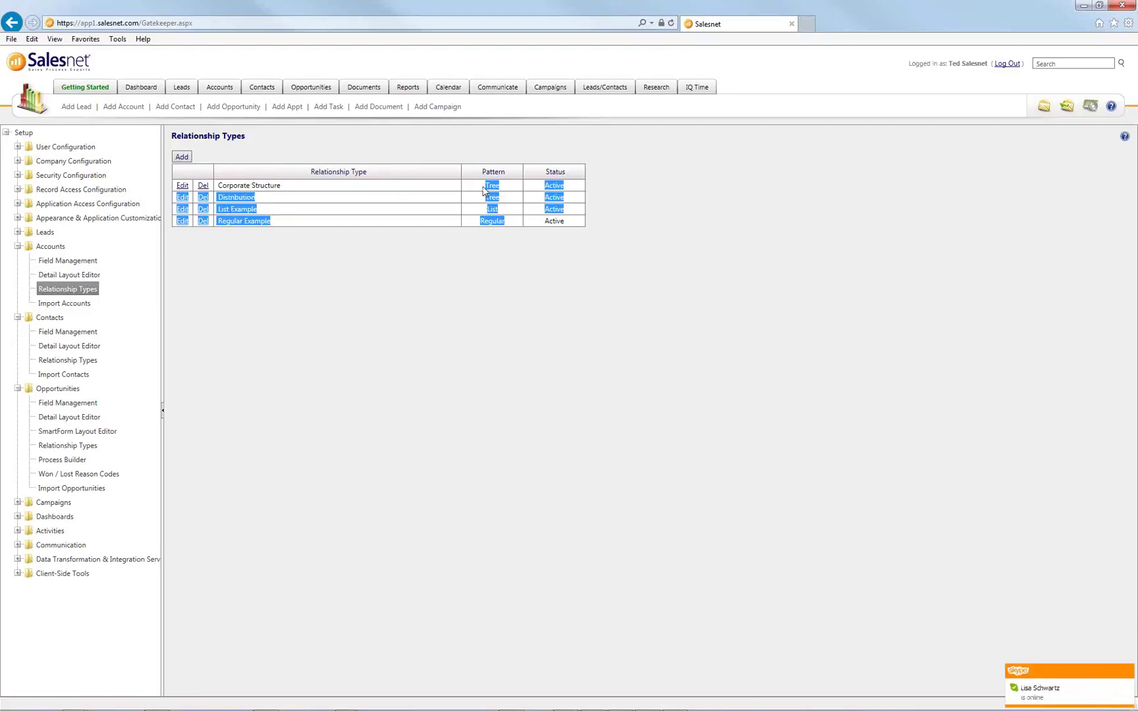
pyautogui.click(518, 222)
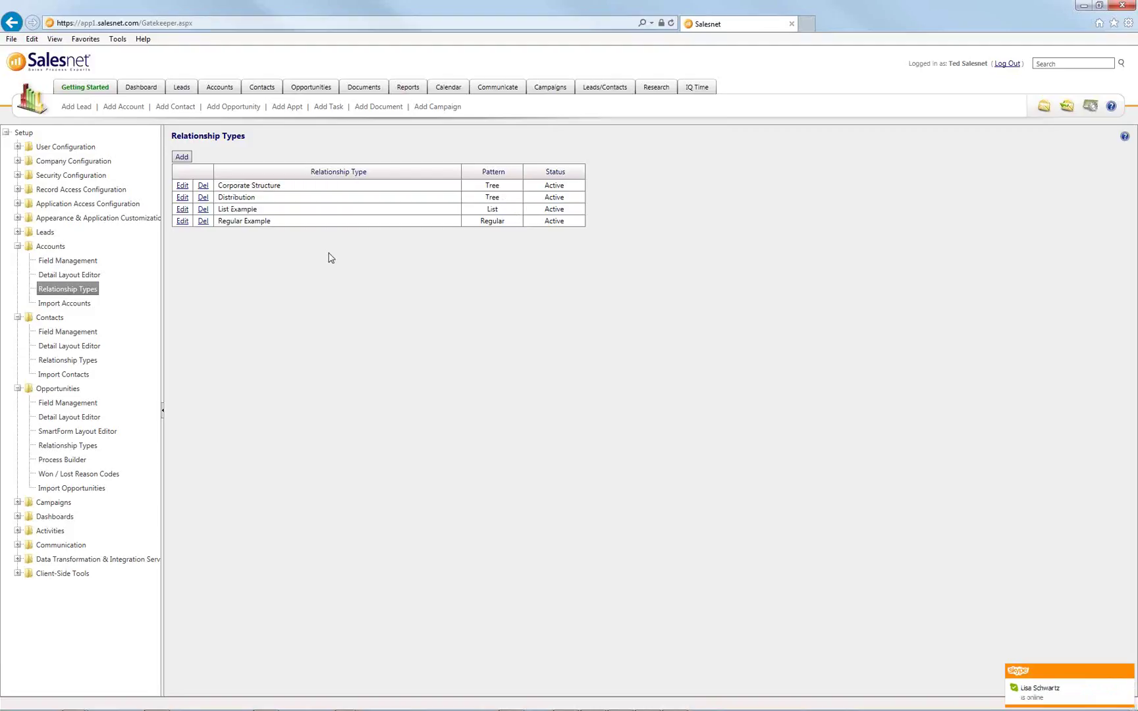
# Open the Corporate Structure relationship type, examine its label, parent and child roles and level limit, and close it without saving
pyautogui.click(184, 188)
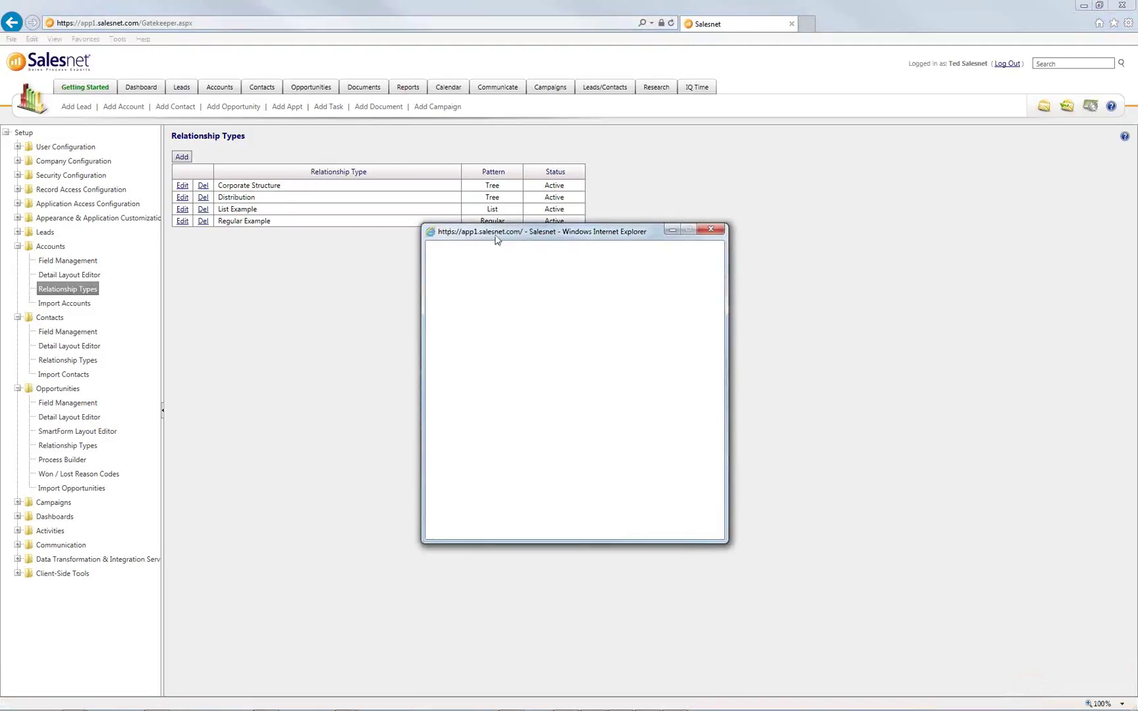
pyautogui.moveTo(496, 240); pyautogui.dragTo(461, 181)
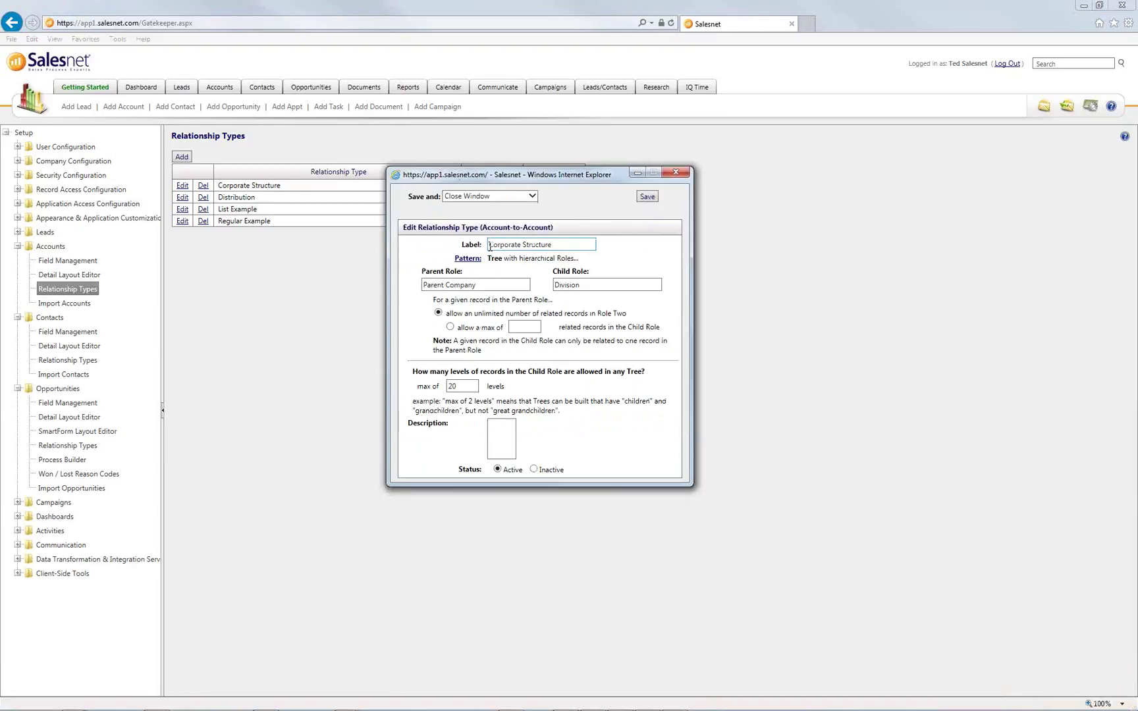
pyautogui.moveTo(490, 245); pyautogui.dragTo(535, 253)
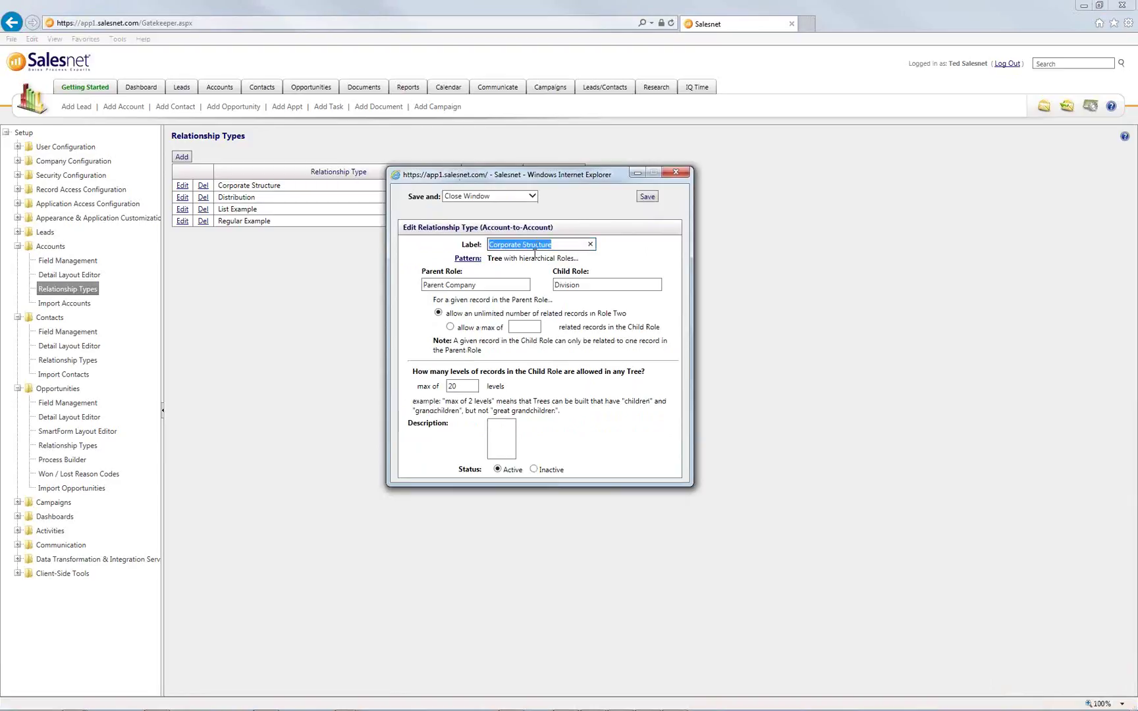
pyautogui.click(506, 285)
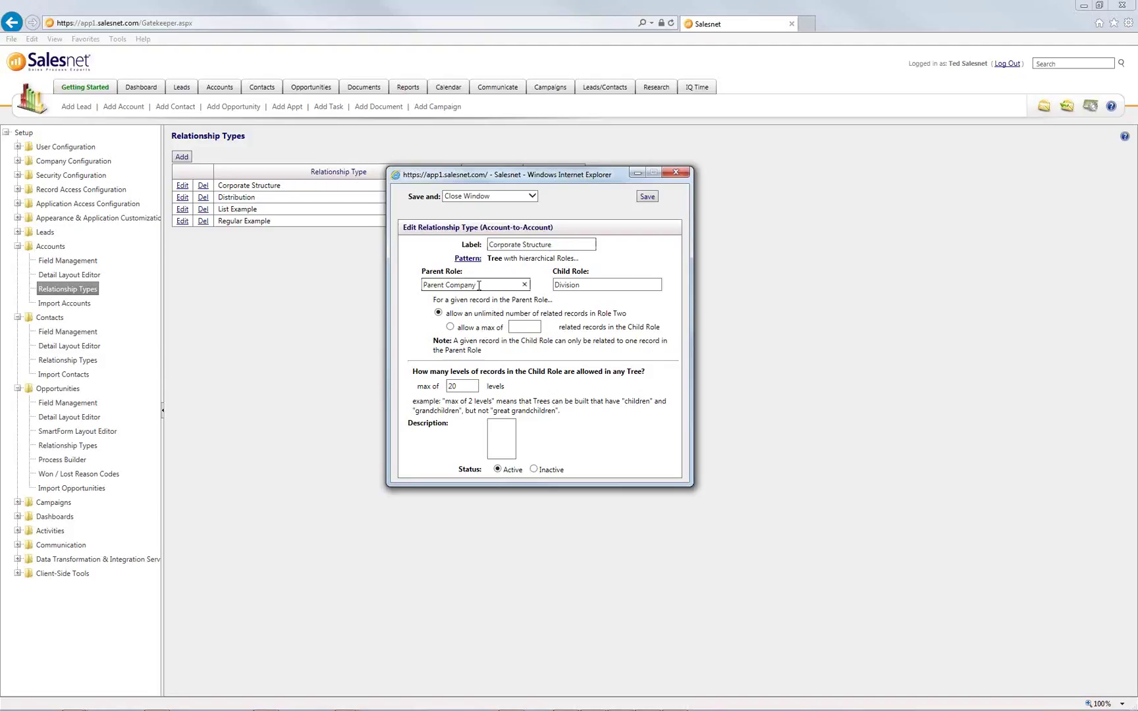
pyautogui.click(562, 286)
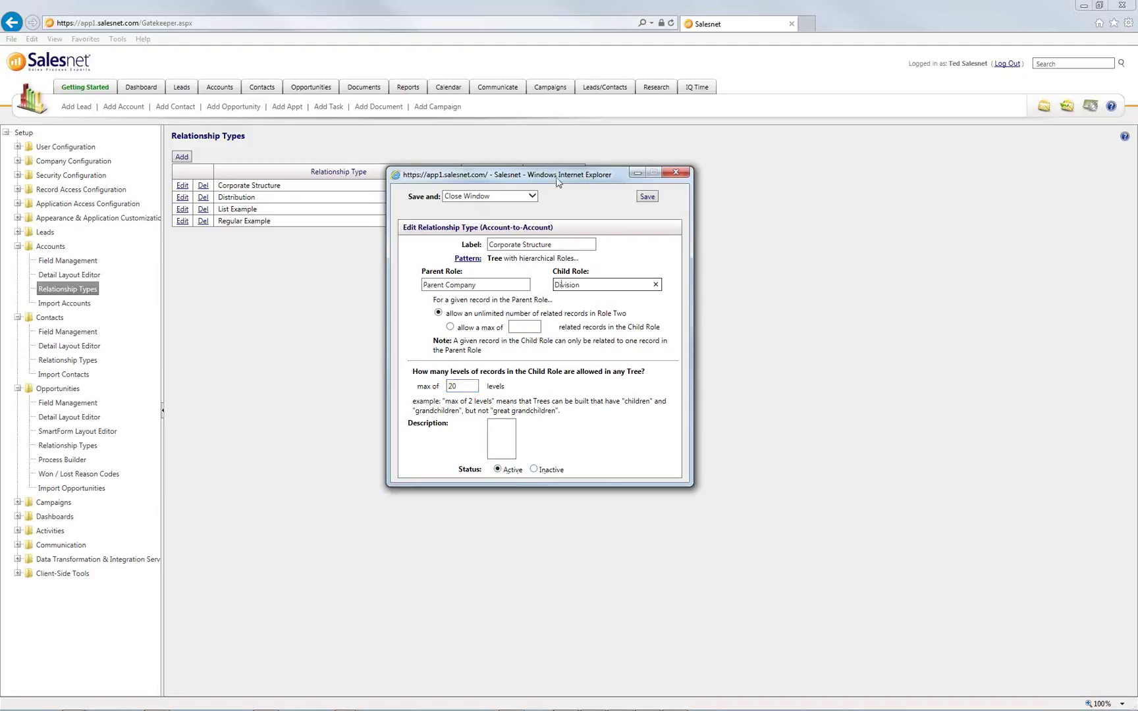
pyautogui.moveTo(560, 181); pyautogui.dragTo(545, 260)
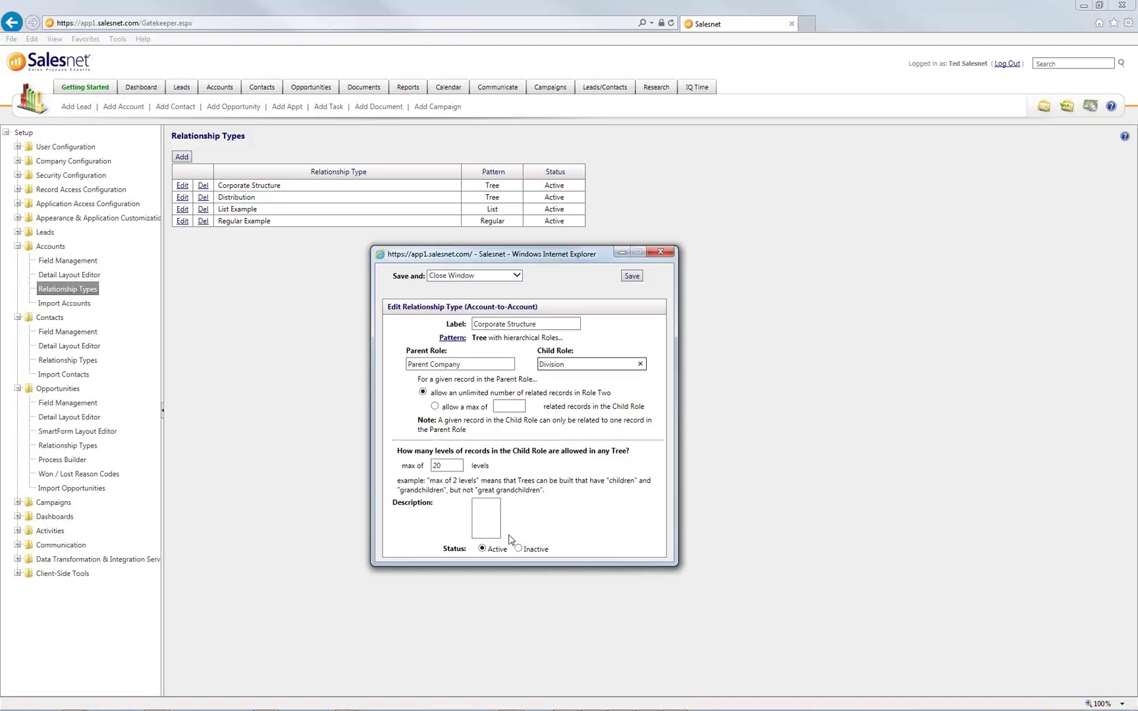
pyautogui.click(661, 257)
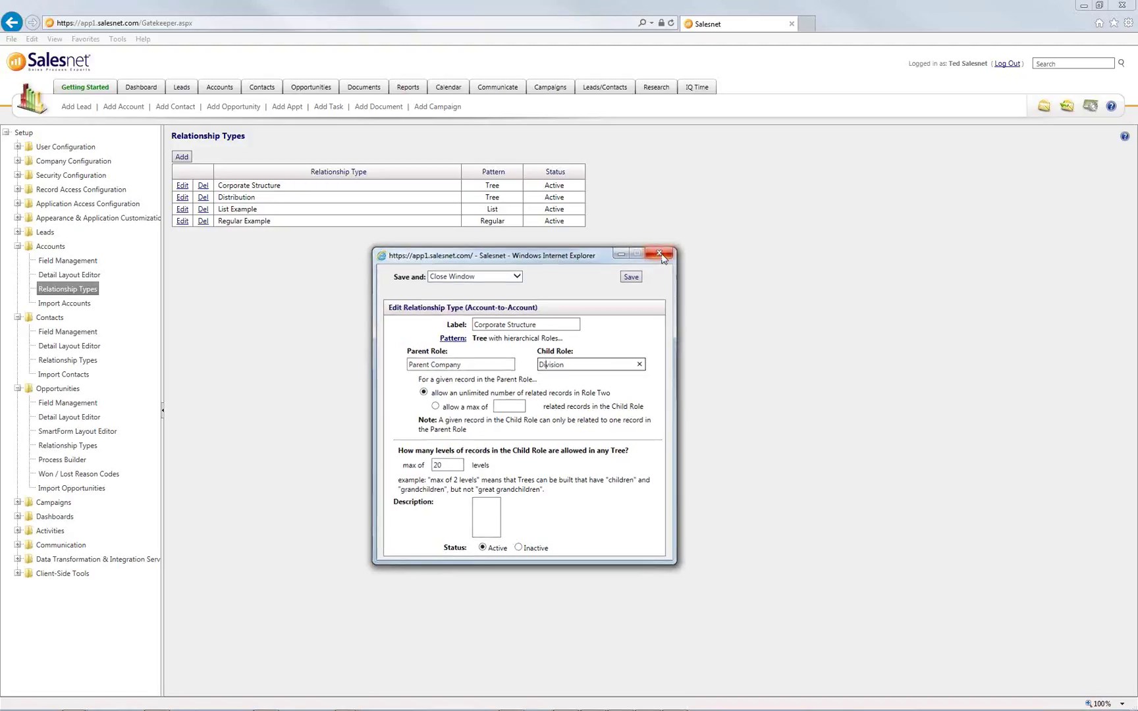
# Relabel the List Example relationship type as Builders Association, set its member role to Assoc. Member, and save it
pyautogui.click(183, 210)
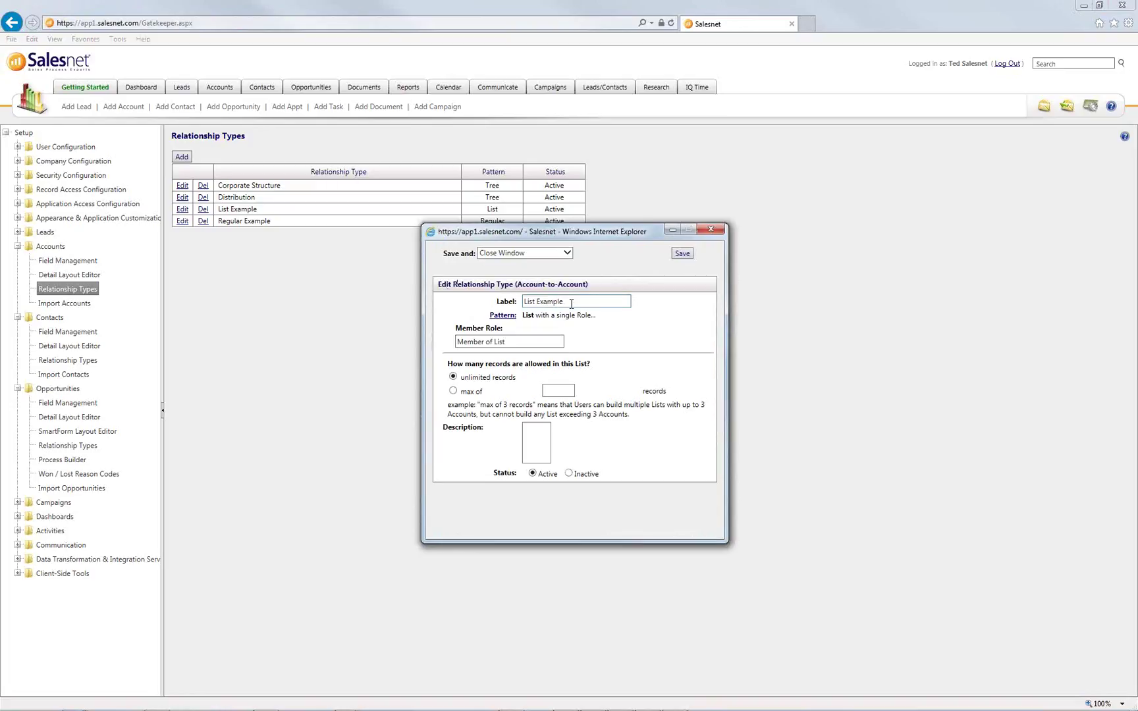
pyautogui.click(514, 341)
pyautogui.moveTo(571, 301); pyautogui.dragTo(512, 316)
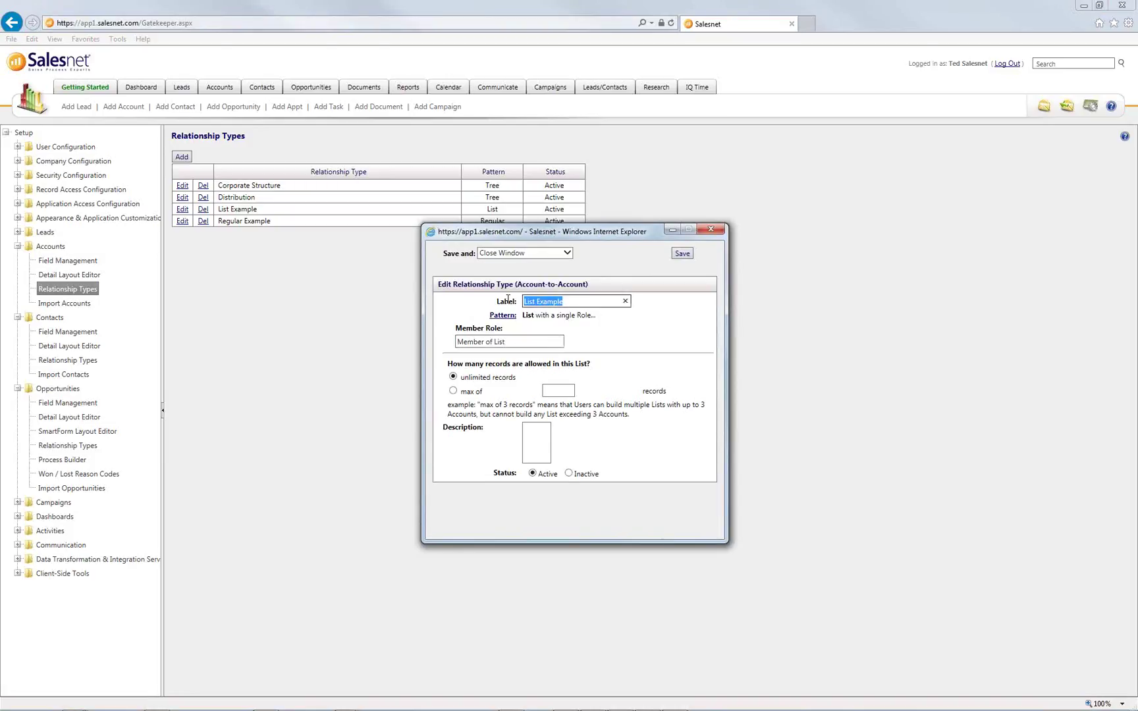
pyautogui.write('Builders Association!')
pyautogui.press('Tab')
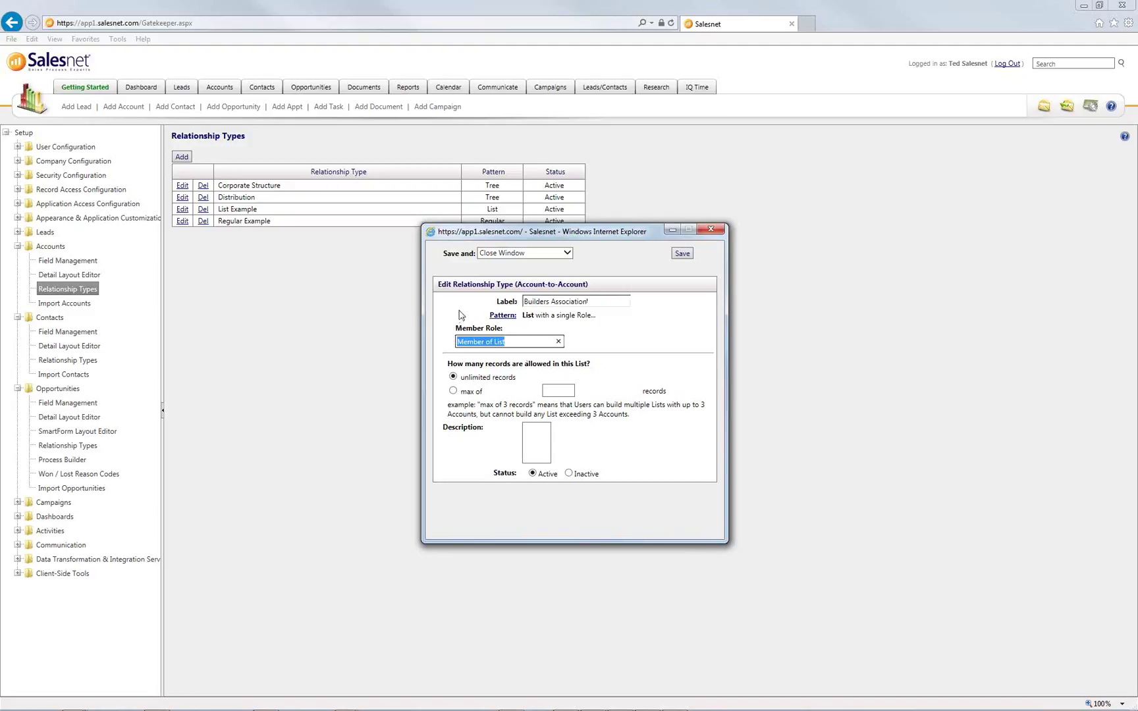
pyautogui.write('Assoc. Member')
pyautogui.click(682, 258)
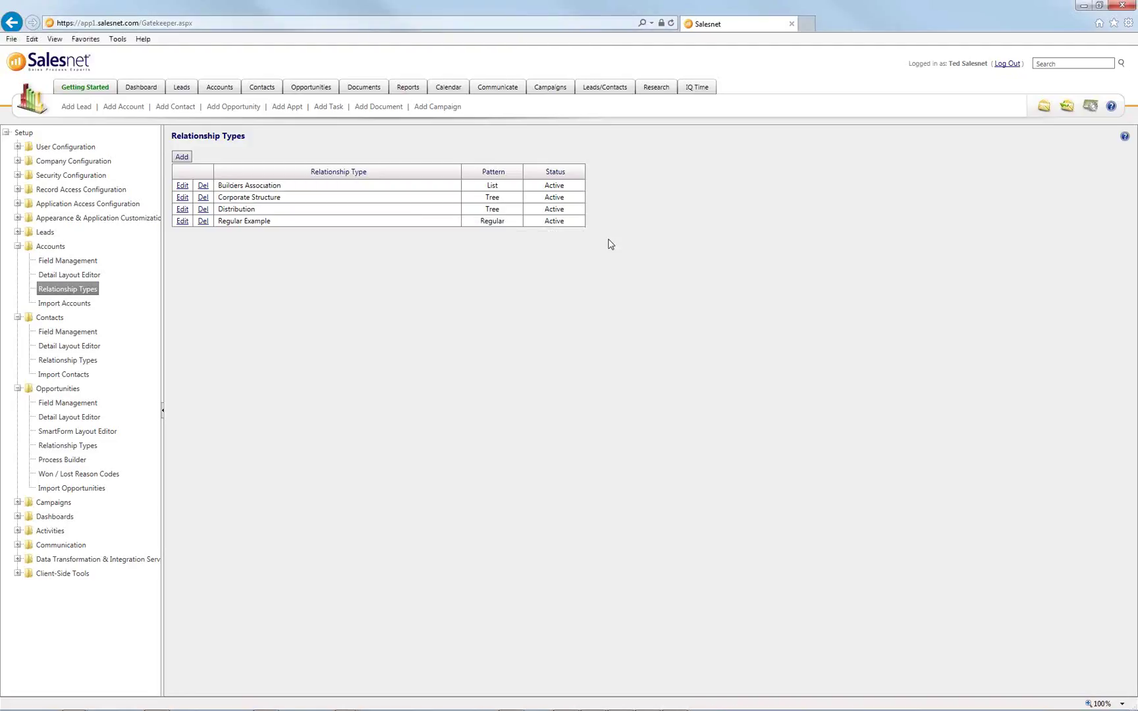
# View the account field management and detail layout lists, and return to the account relationship types
pyautogui.click(184, 162)
pyautogui.click(90, 261)
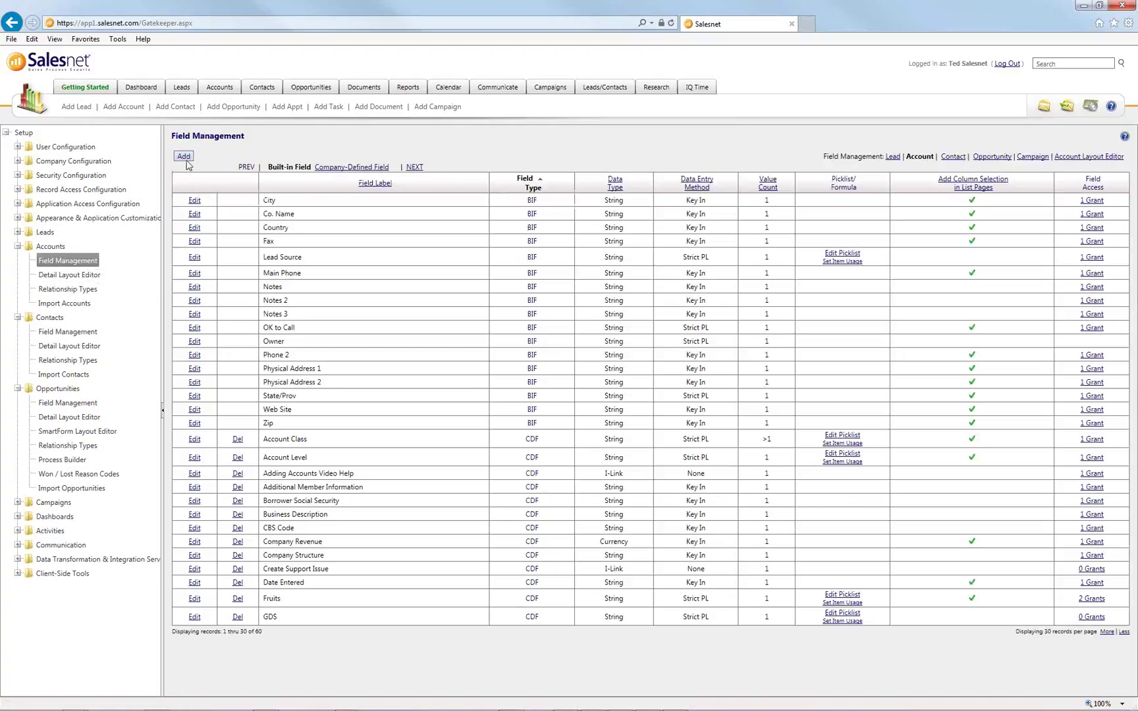
pyautogui.click(92, 275)
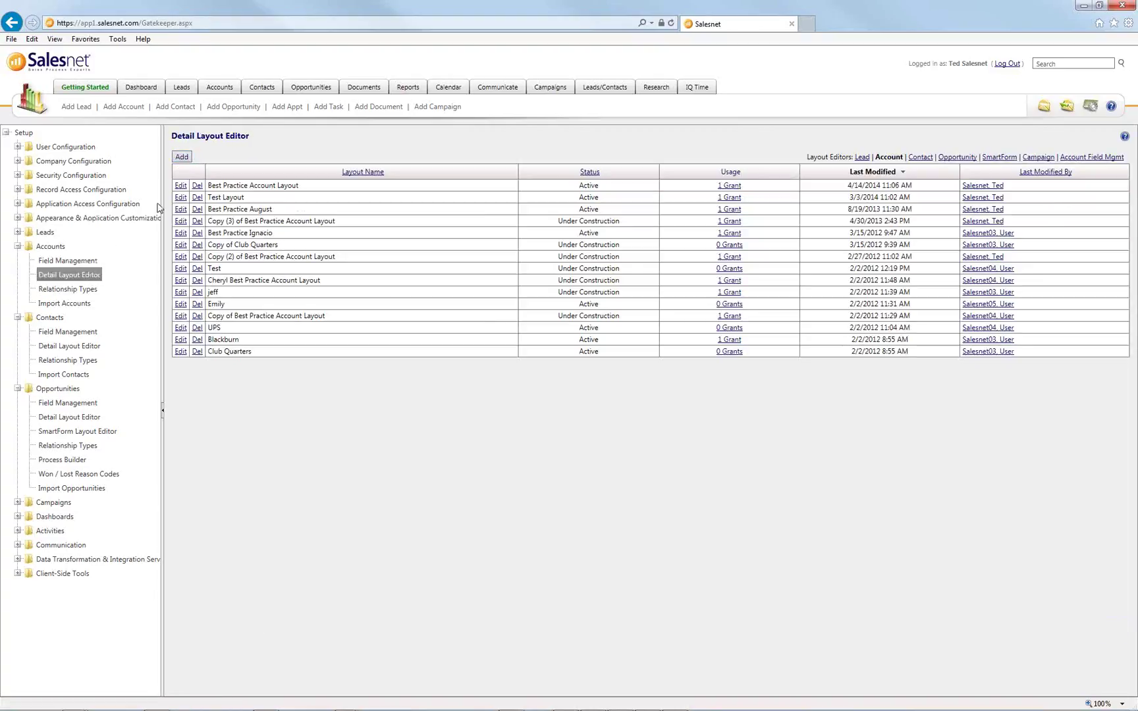
pyautogui.click(92, 291)
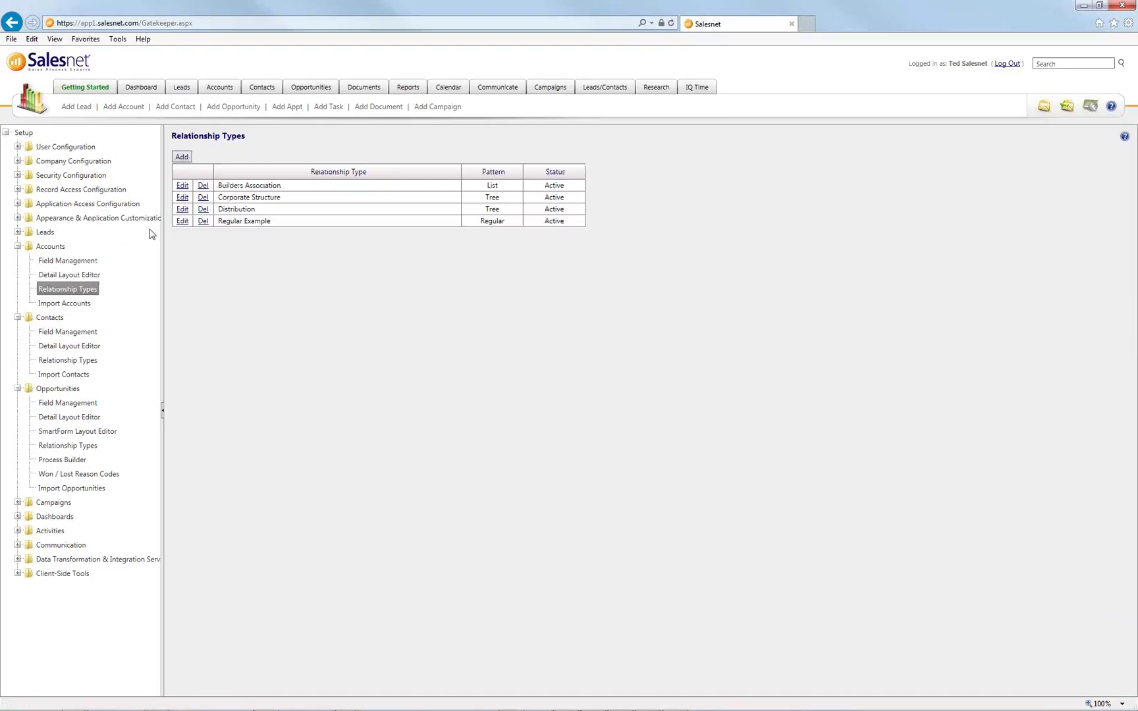
# Preview the List, Tree and Regular patterns in a new account relationship type, and close the form without saving
pyautogui.click(182, 158)
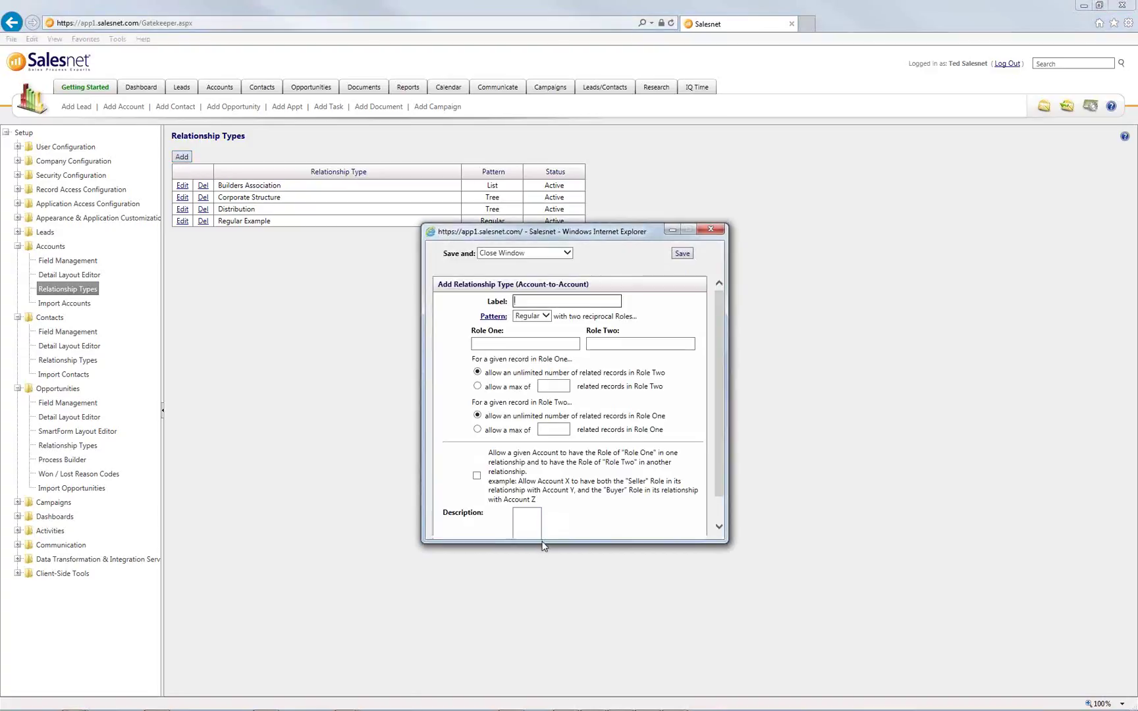
pyautogui.click(546, 317)
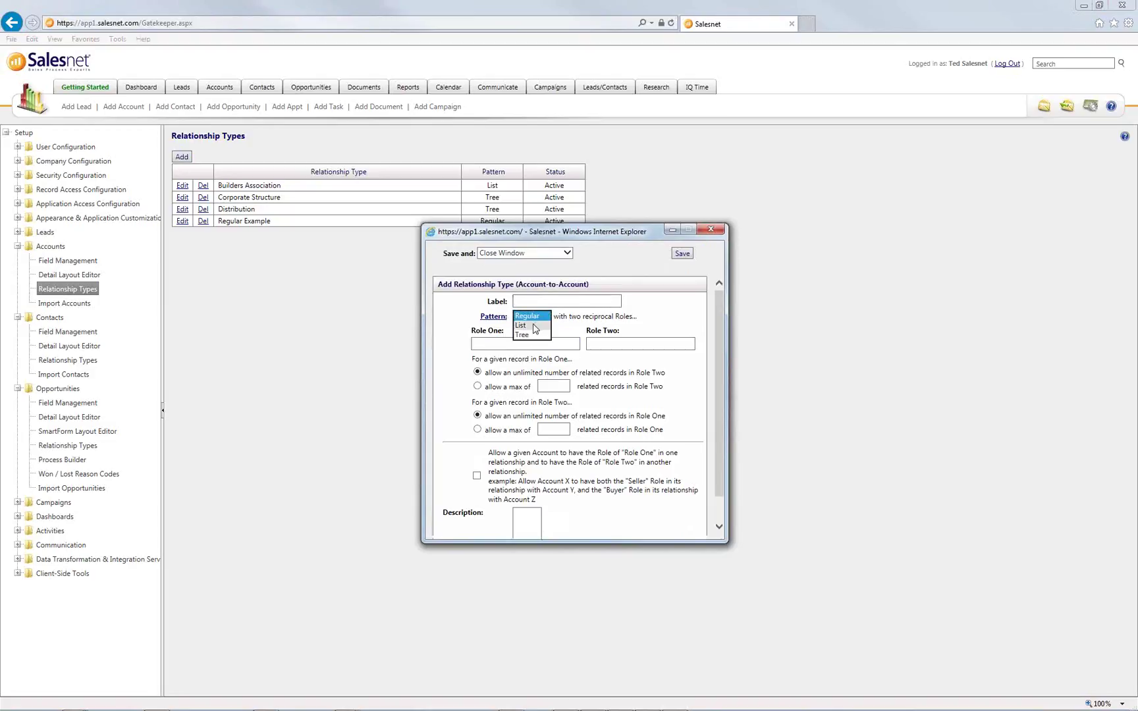
pyautogui.click(535, 327)
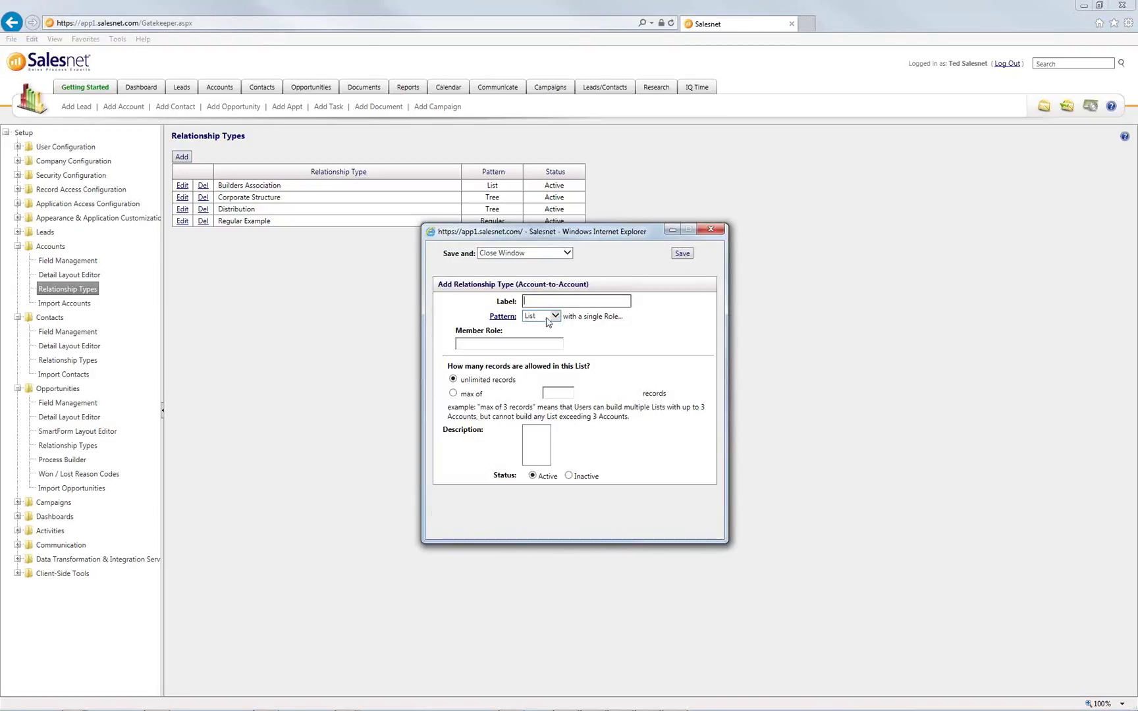
pyautogui.click(546, 319)
pyautogui.click(543, 327)
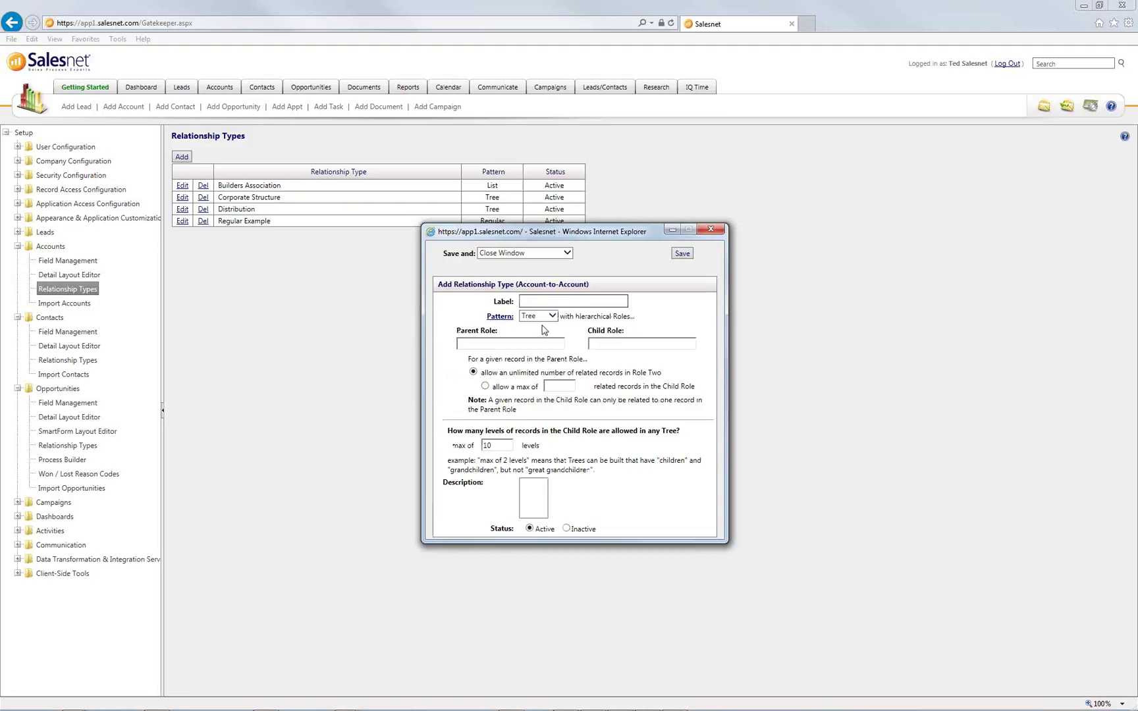
pyautogui.click(548, 317)
pyautogui.click(546, 297)
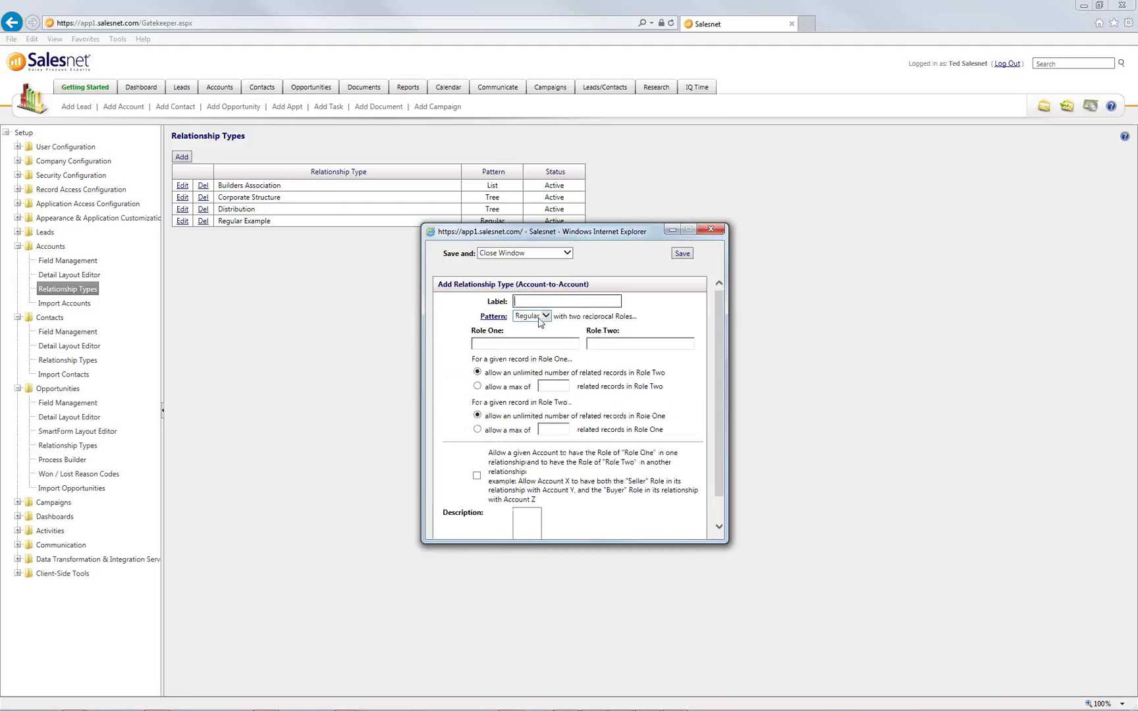
pyautogui.click(541, 319)
pyautogui.click(535, 326)
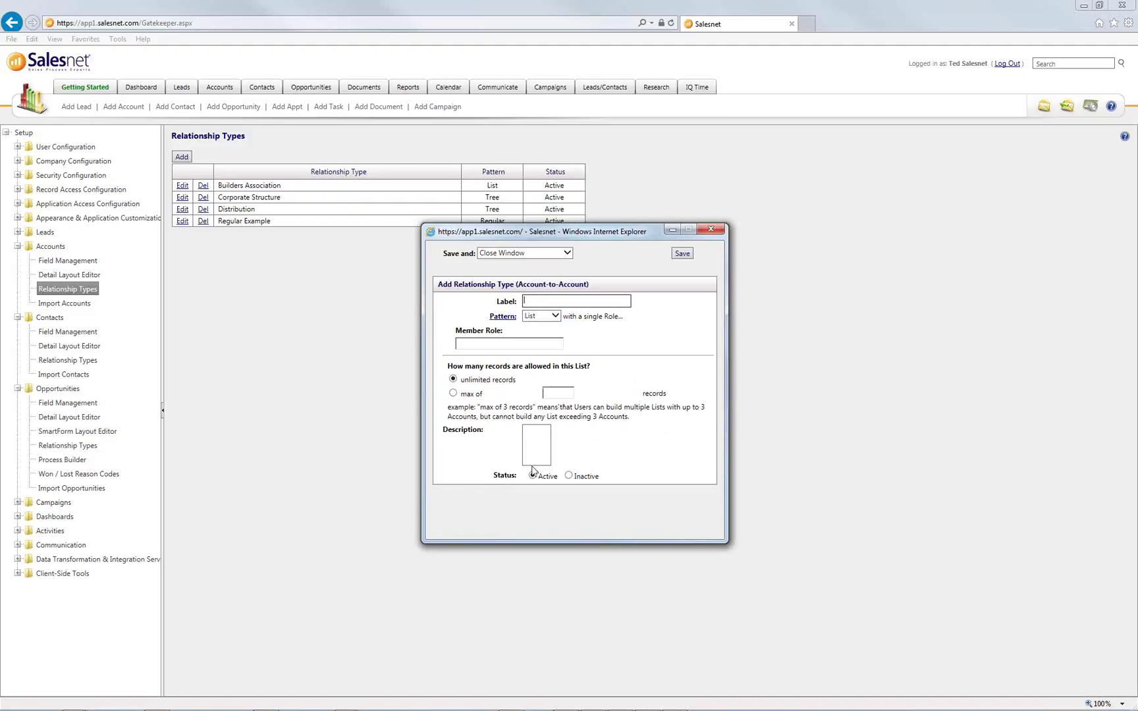
pyautogui.click(712, 230)
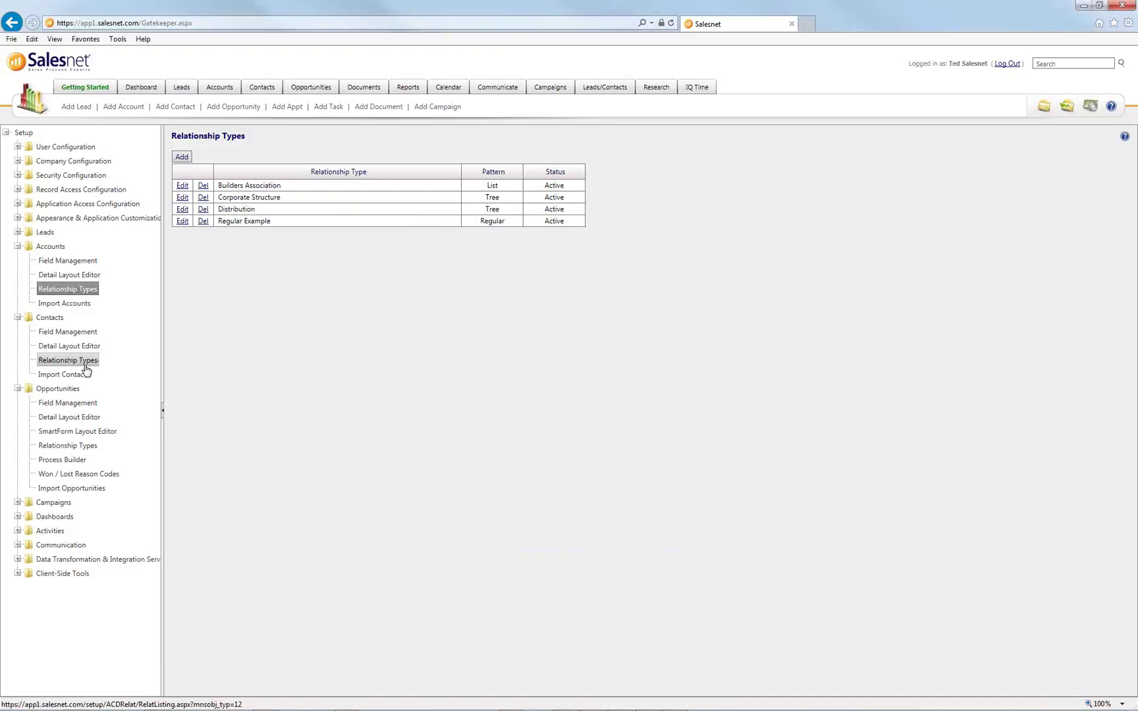
# Examine the contact relationship types, especially the Org Chart entry and its pattern, and view the opportunity relationship types
pyautogui.click(85, 365)
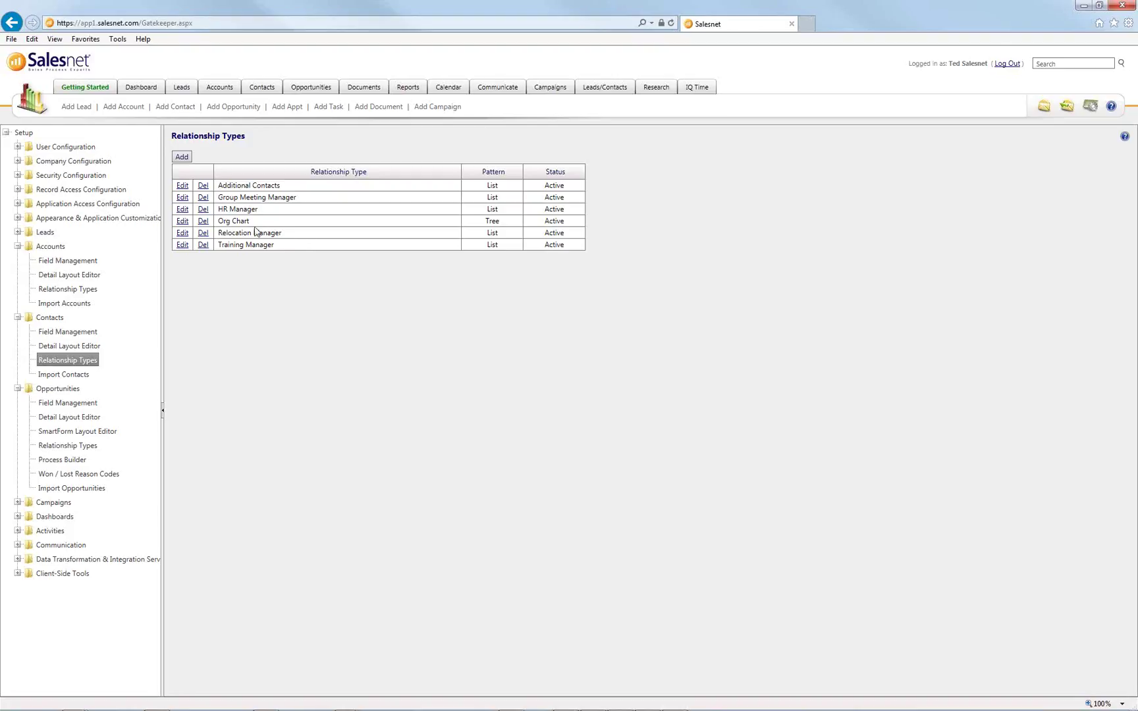
pyautogui.moveTo(255, 226); pyautogui.dragTo(217, 227)
pyautogui.moveTo(482, 223); pyautogui.dragTo(512, 226)
pyautogui.click(446, 230)
pyautogui.click(80, 450)
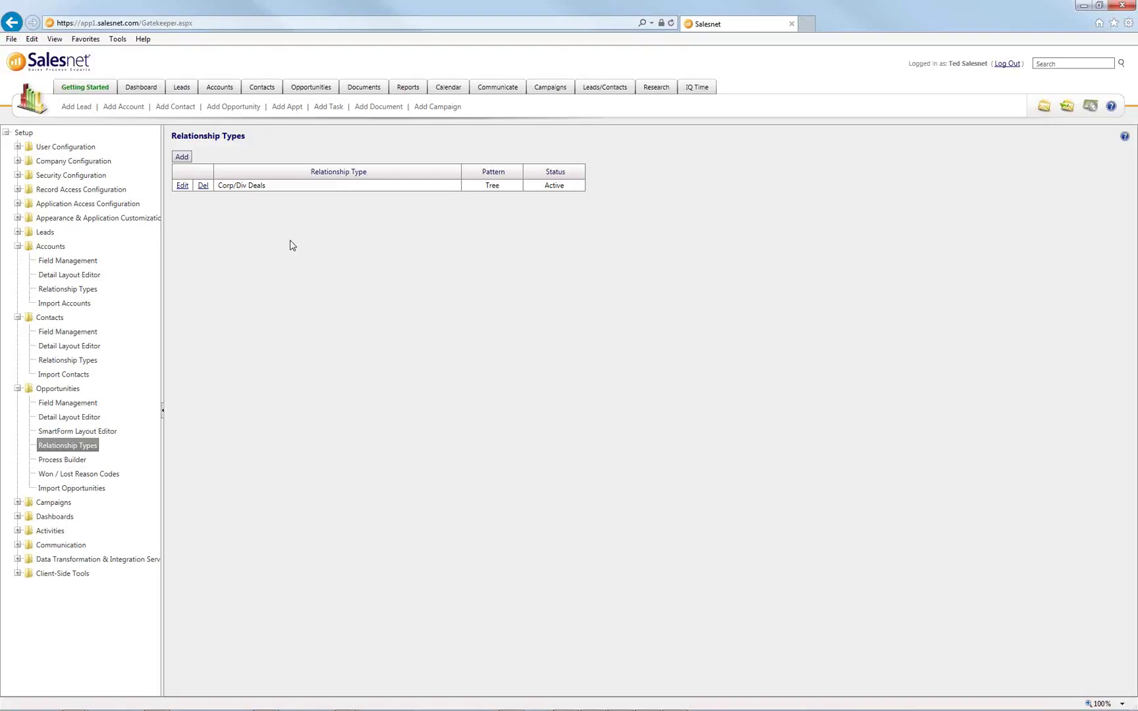
# Filter the accounts list by the account name ABC, widen the Account Name column, and sort the list by that column
pyautogui.click(225, 93)
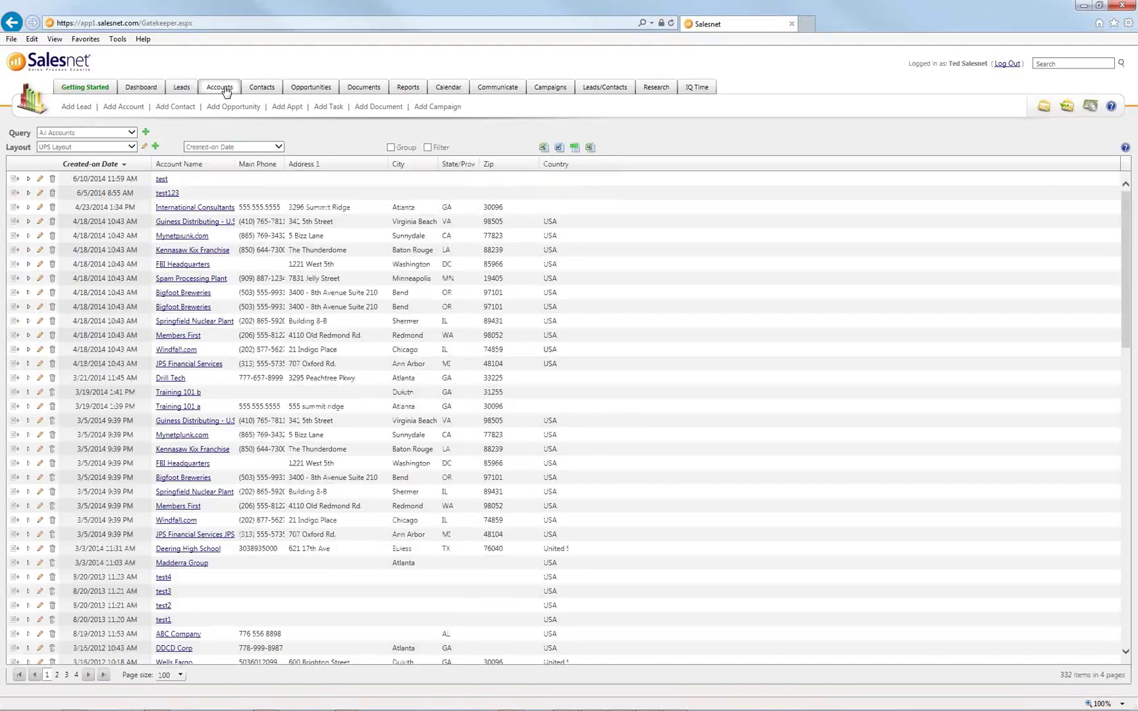
pyautogui.click(427, 148)
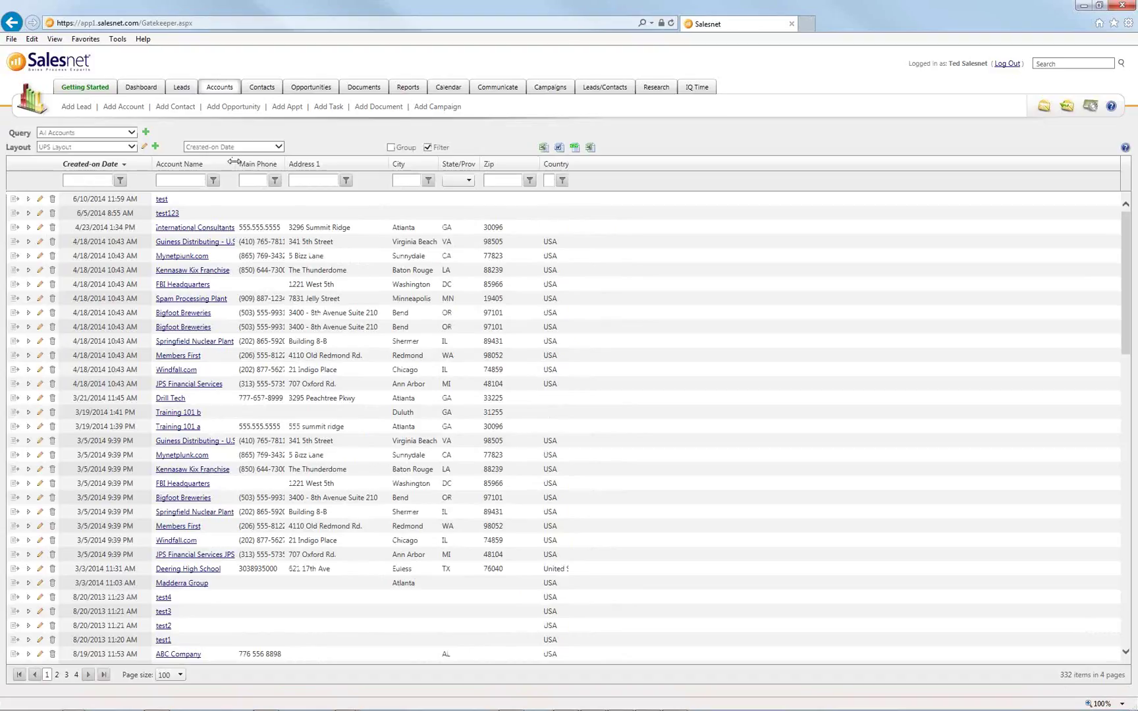
pyautogui.moveTo(234, 162); pyautogui.dragTo(305, 163)
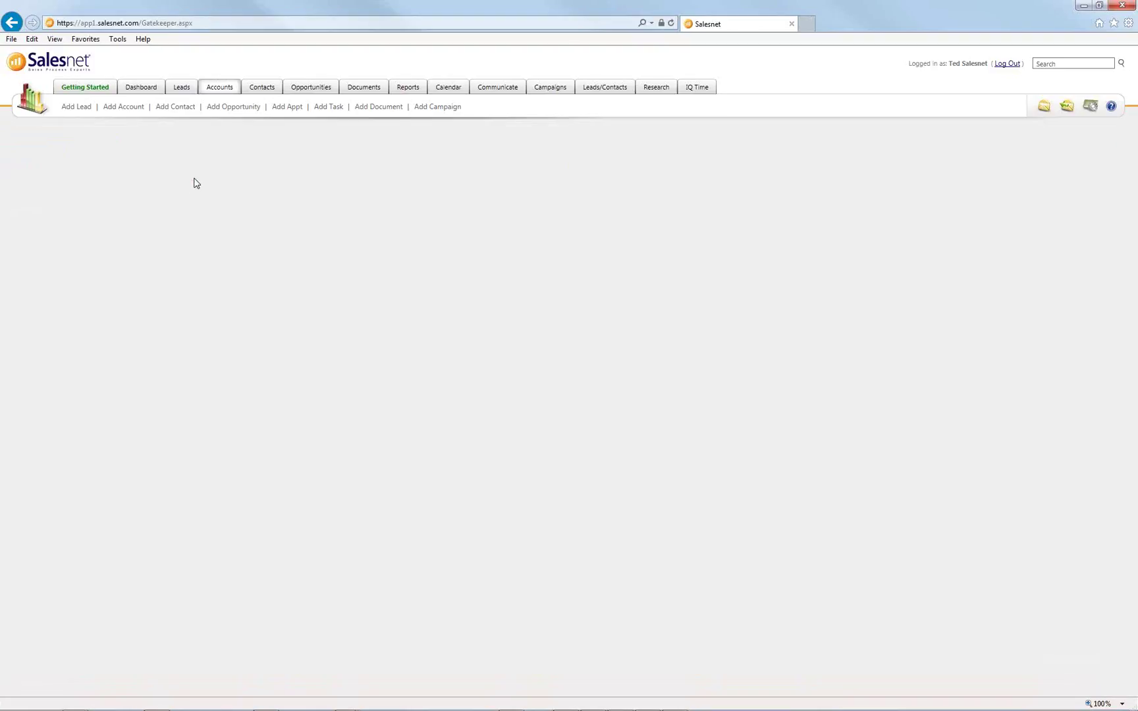
pyautogui.click(199, 179)
pyautogui.write('ABC')
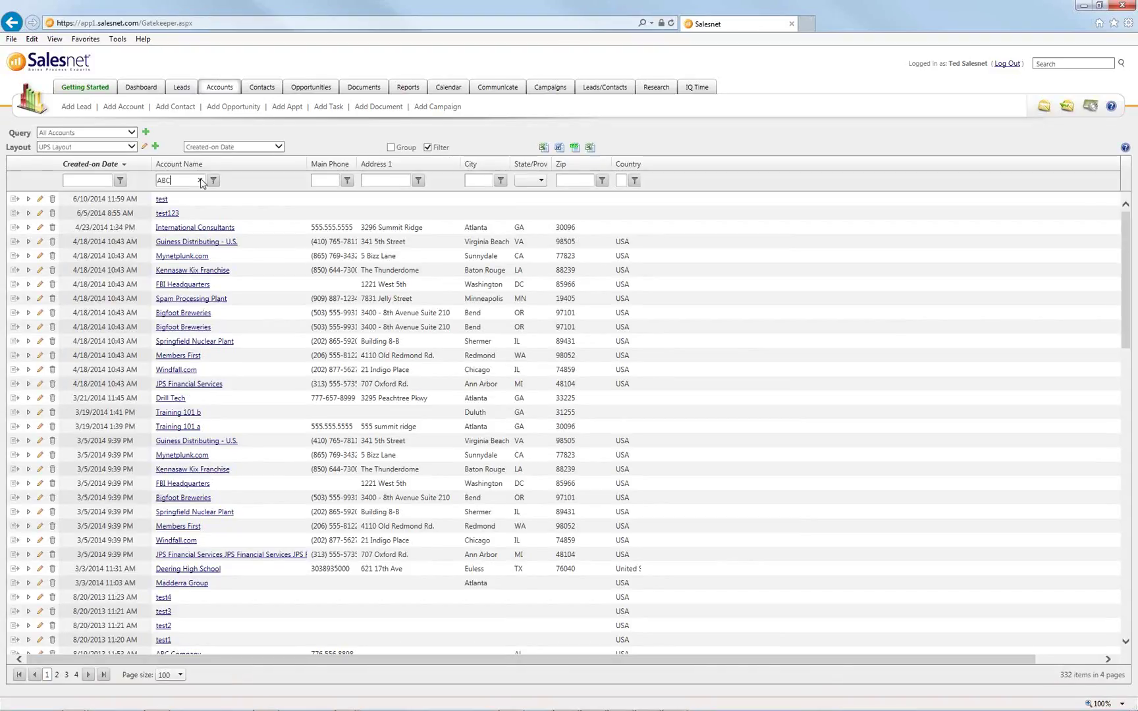
pyautogui.press('Return')
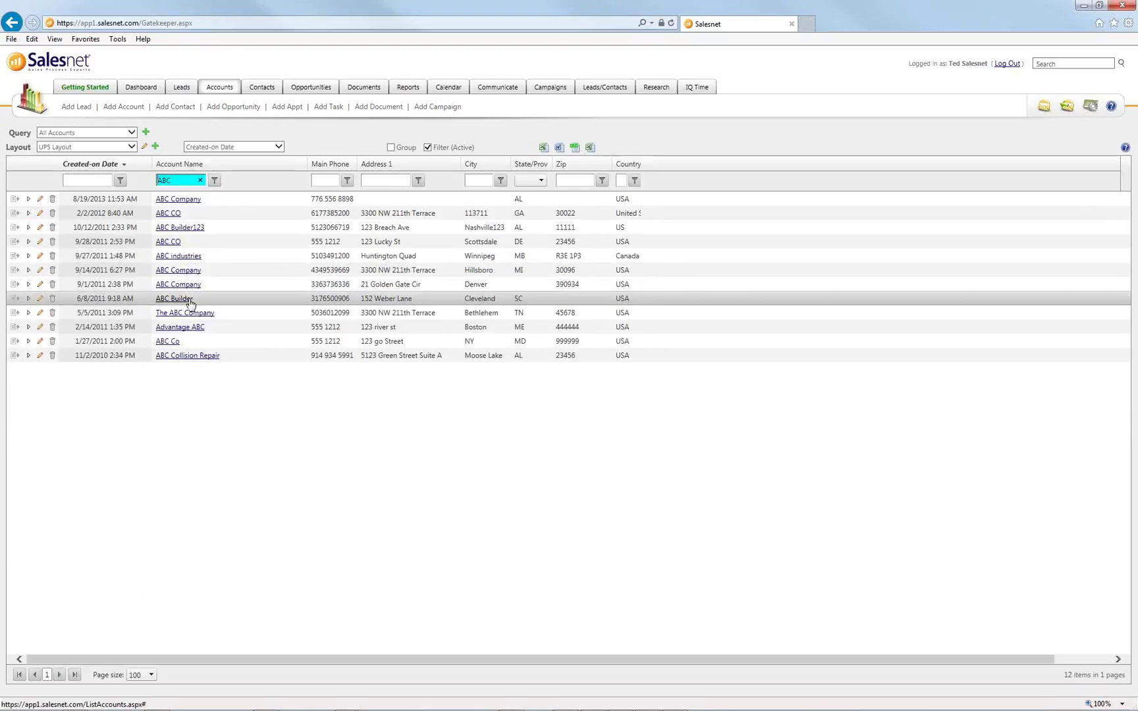
pyautogui.moveTo(188, 165); pyautogui.dragTo(191, 169)
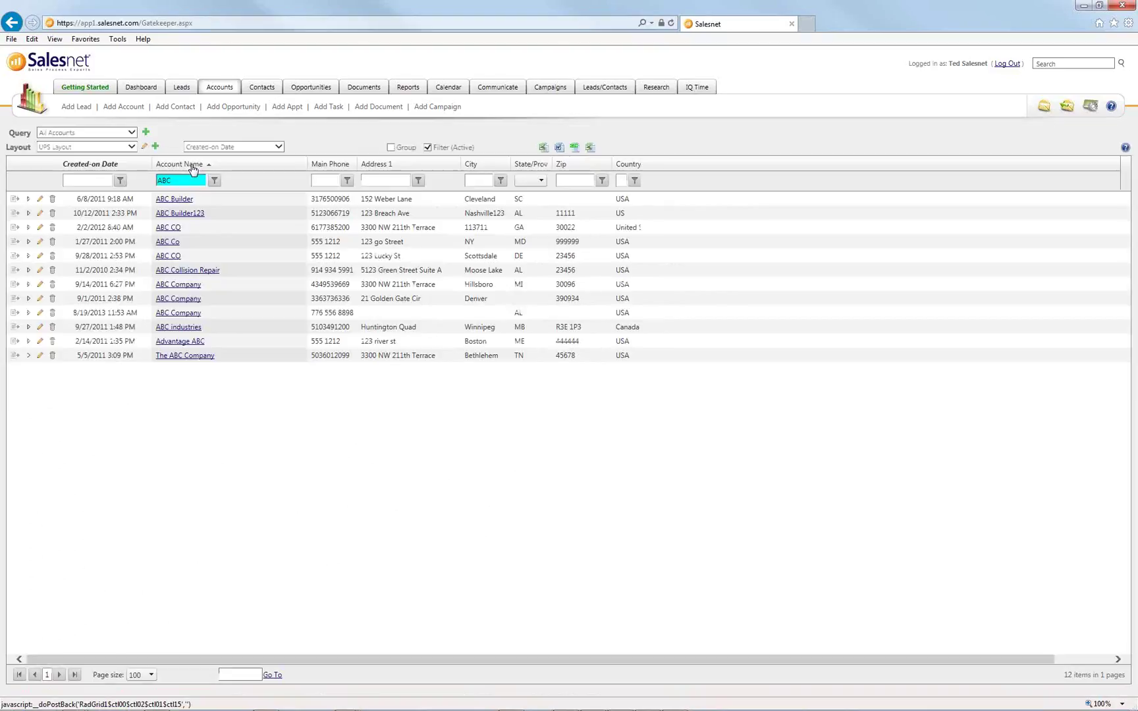
# Open the ABC Builder account and examine the Corporate Structure tree among its related records
pyautogui.click(174, 199)
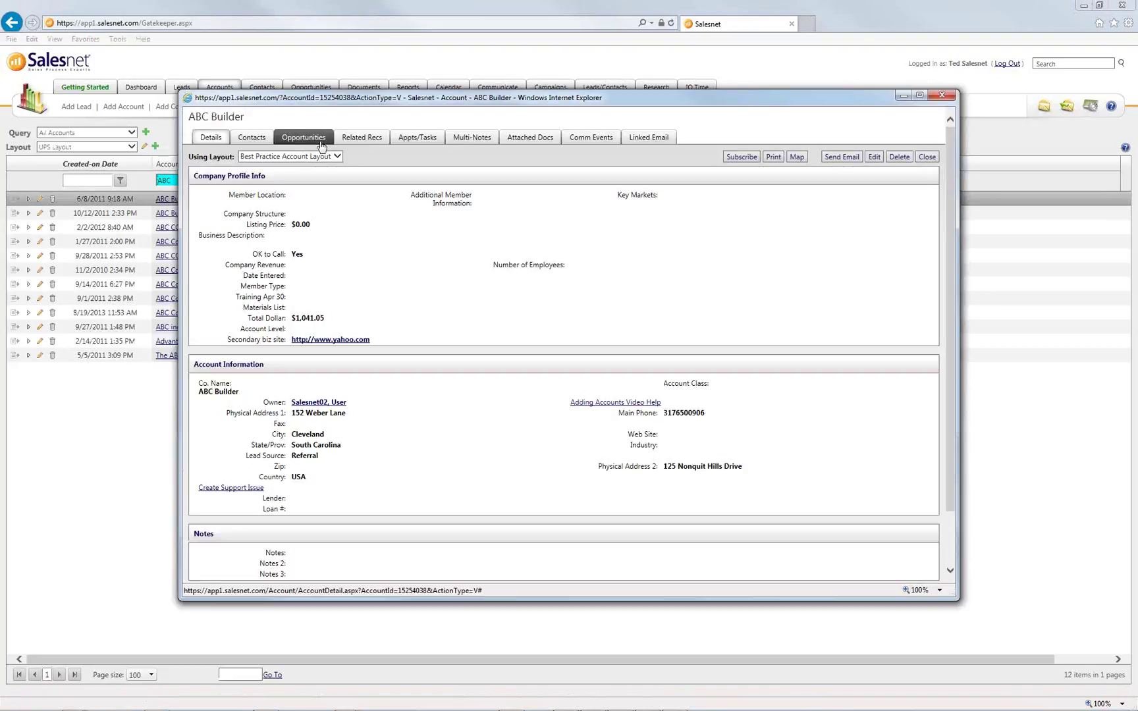
pyautogui.click(340, 139)
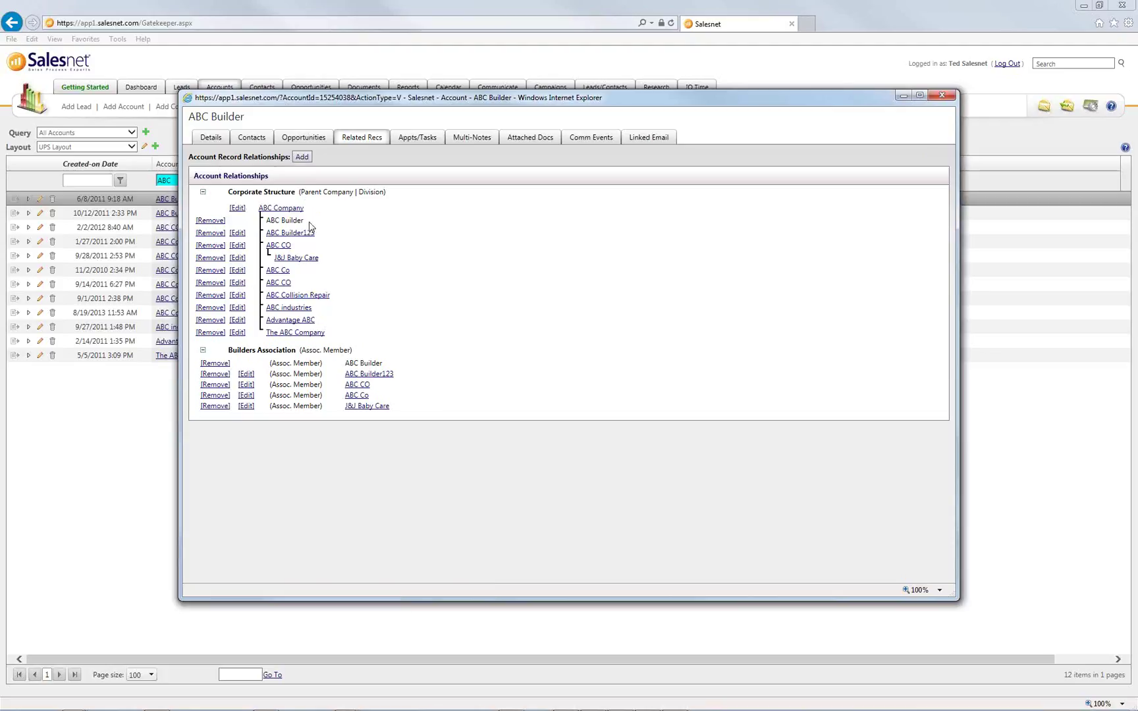
pyautogui.moveTo(308, 224); pyautogui.dragTo(259, 211)
pyautogui.click(334, 220)
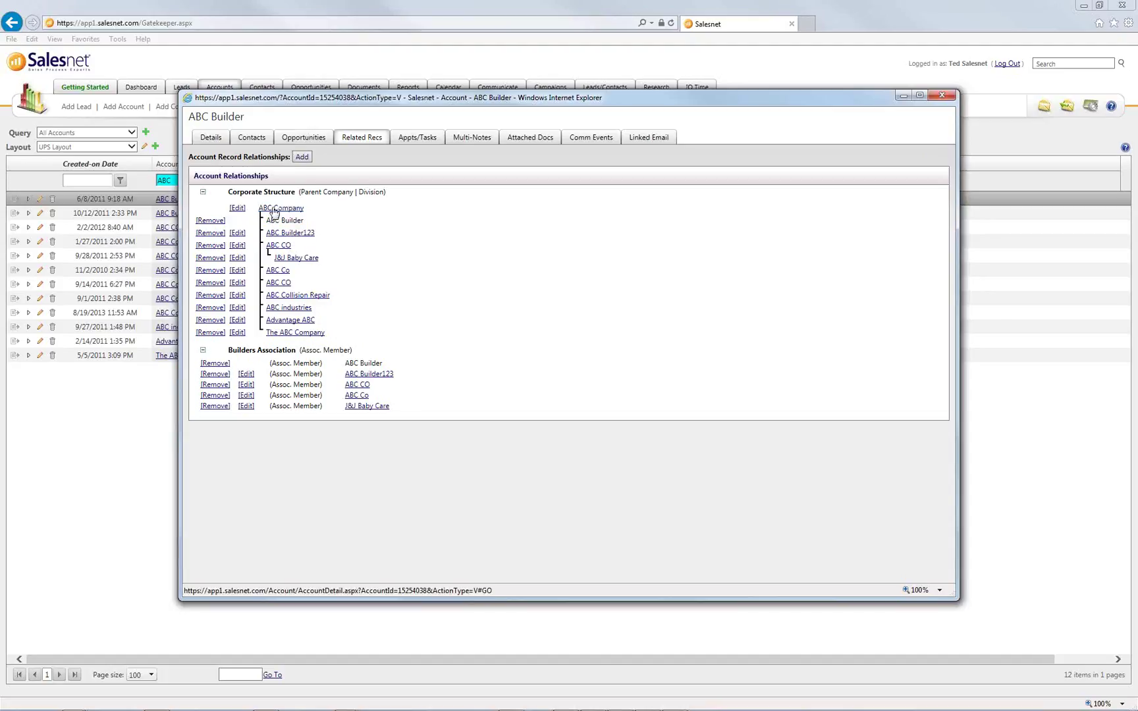
# View the ABC Collision Repair account from the Corporate Structure tree, close it, and examine the Builders Association relationship on ABC Builder
pyautogui.click(306, 297)
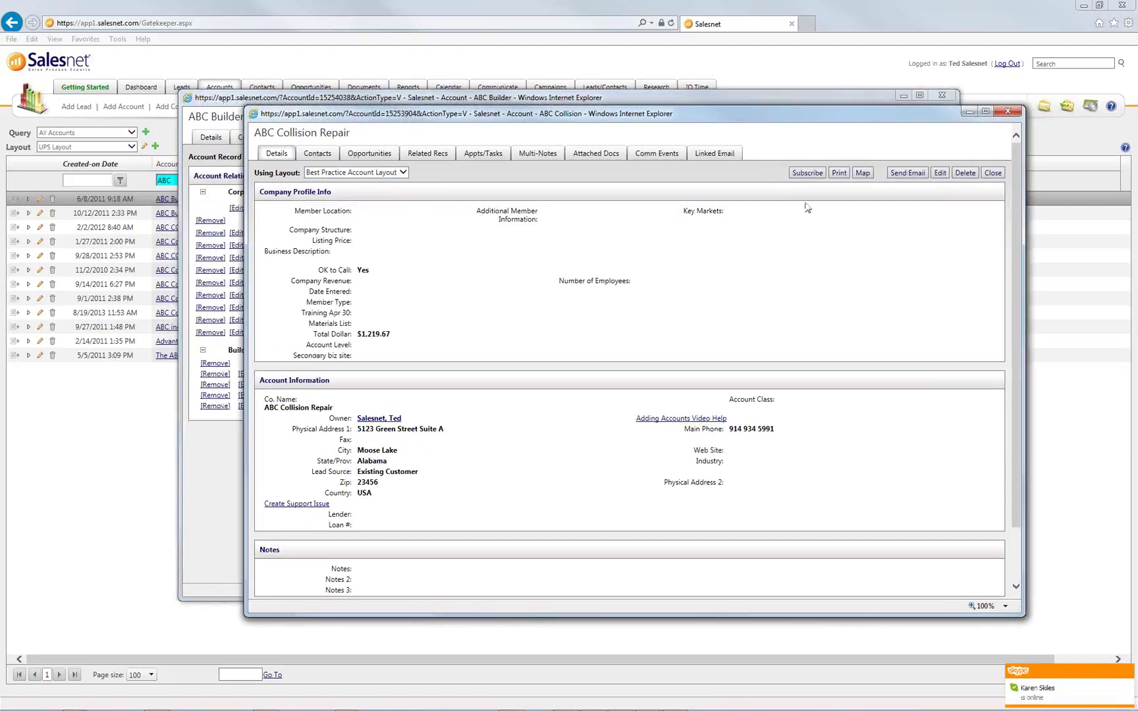
pyautogui.click(1008, 112)
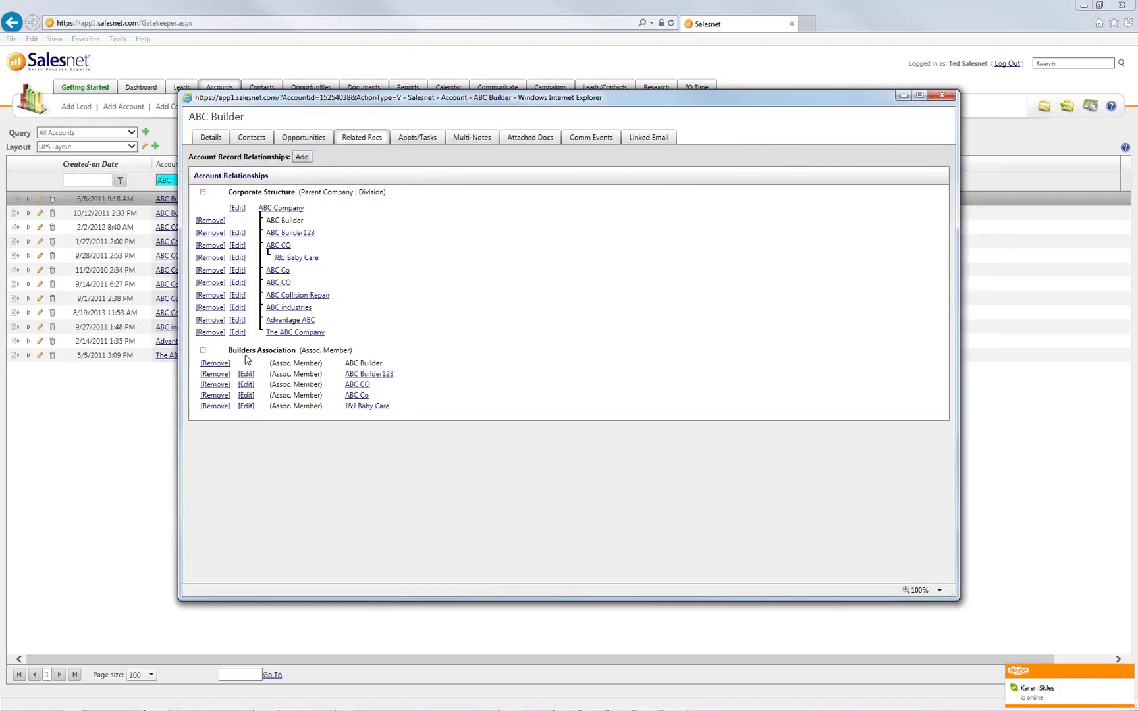
pyautogui.moveTo(229, 350); pyautogui.dragTo(350, 351)
pyautogui.click(373, 352)
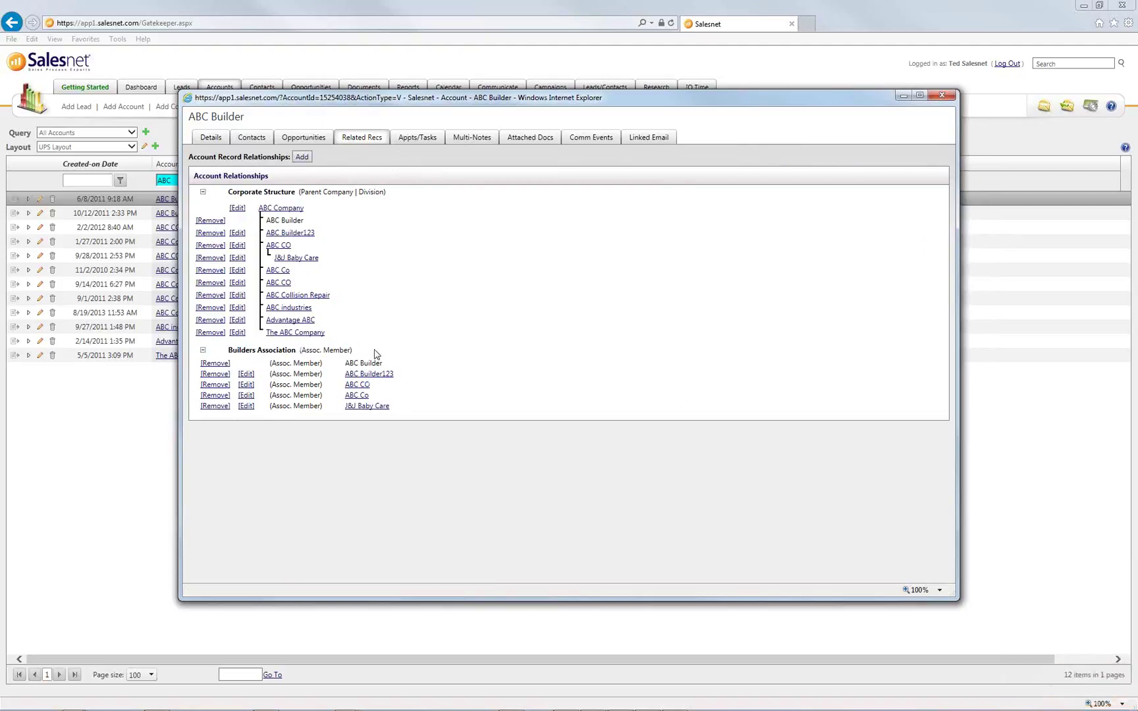
pyautogui.moveTo(244, 350); pyautogui.dragTo(309, 353)
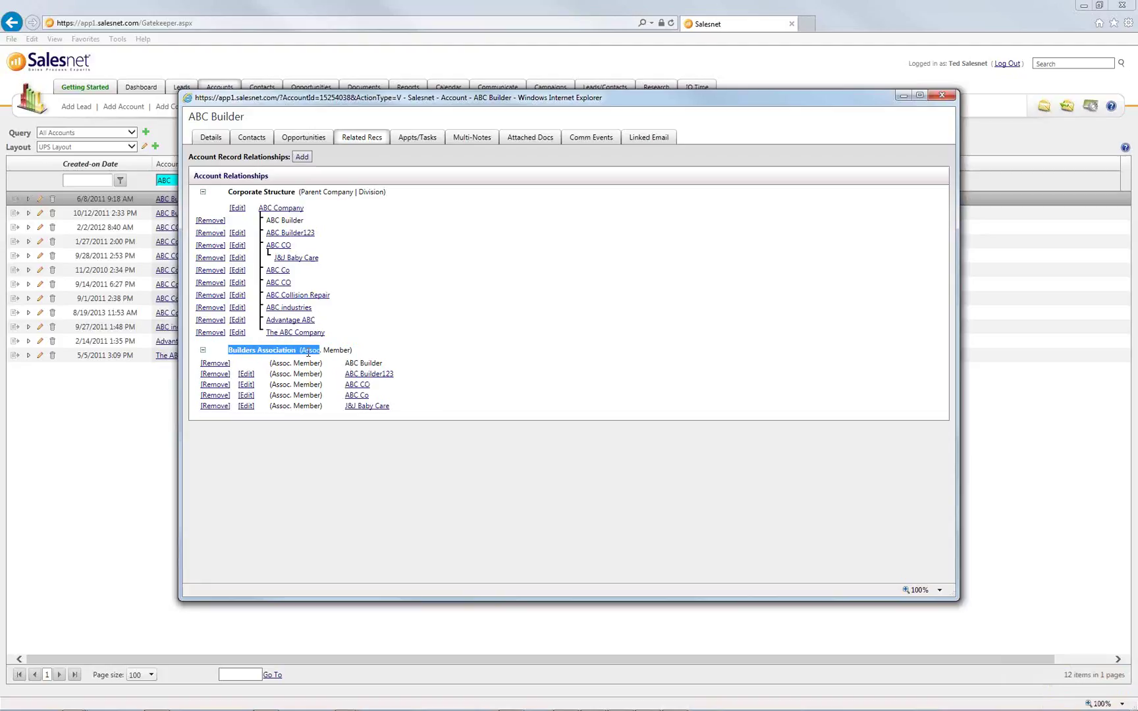
pyautogui.click(365, 353)
# Examine ABC Builder's contacts and the contacts of all its related accounts, and close the related contacts list
pyautogui.click(263, 141)
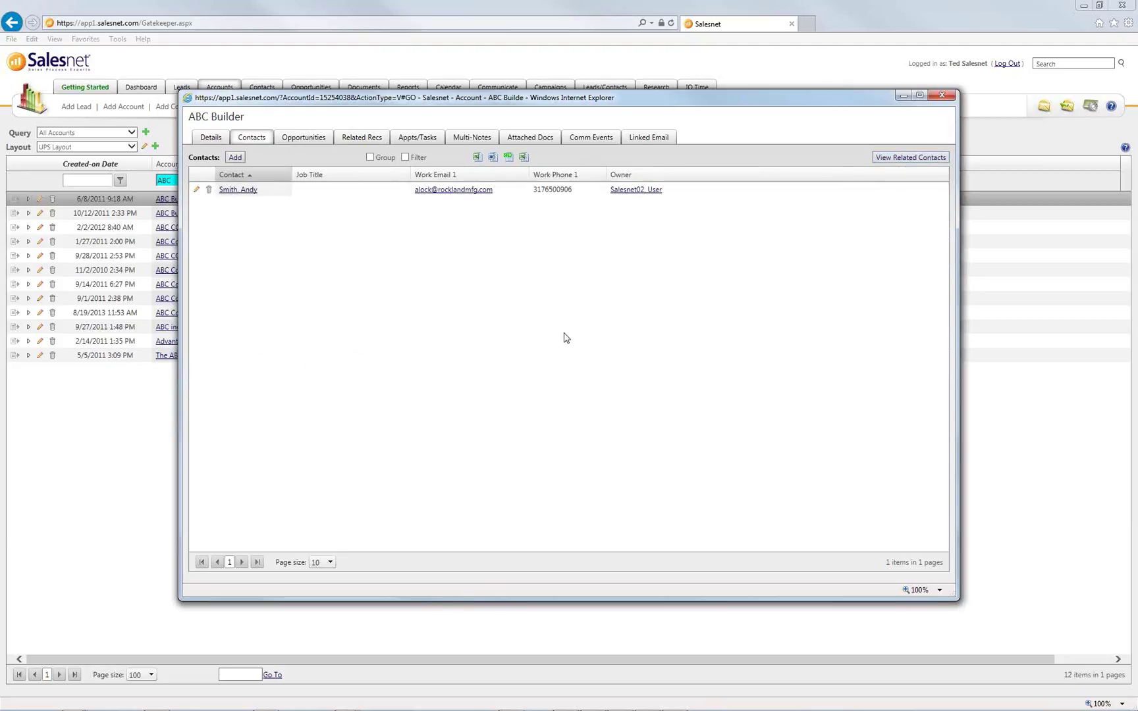
pyautogui.moveTo(247, 120); pyautogui.dragTo(206, 124)
pyautogui.click(807, 125)
pyautogui.click(916, 161)
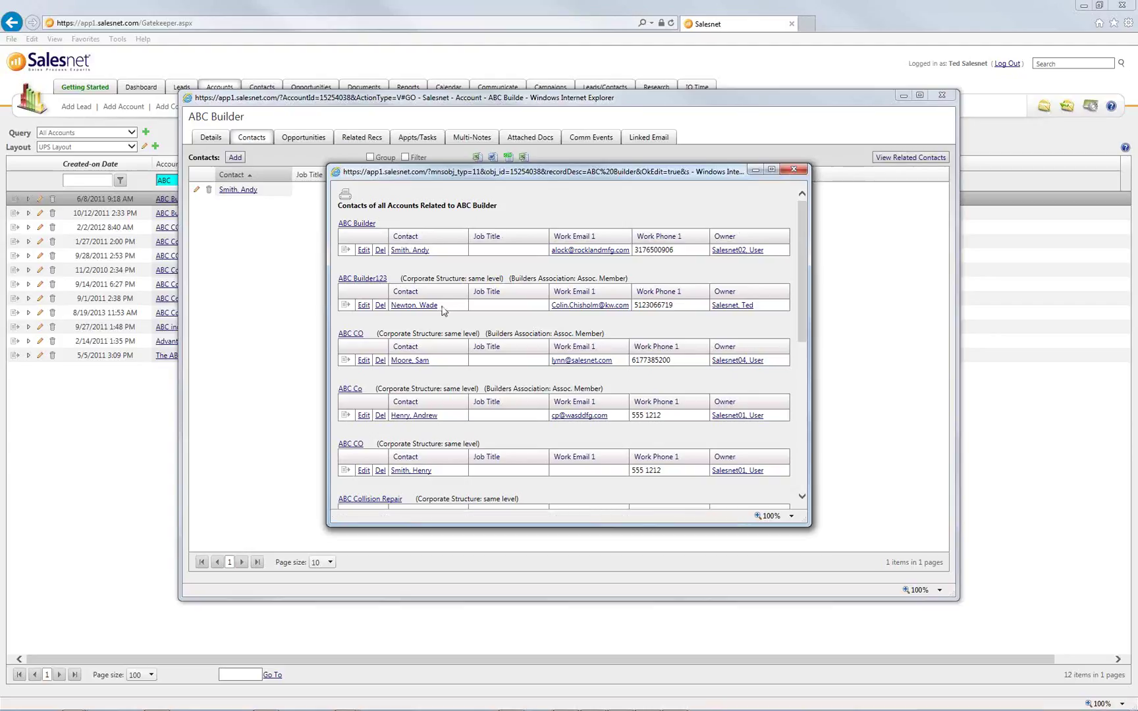
pyautogui.moveTo(449, 310); pyautogui.dragTo(406, 314)
pyautogui.moveTo(438, 364); pyautogui.dragTo(392, 362)
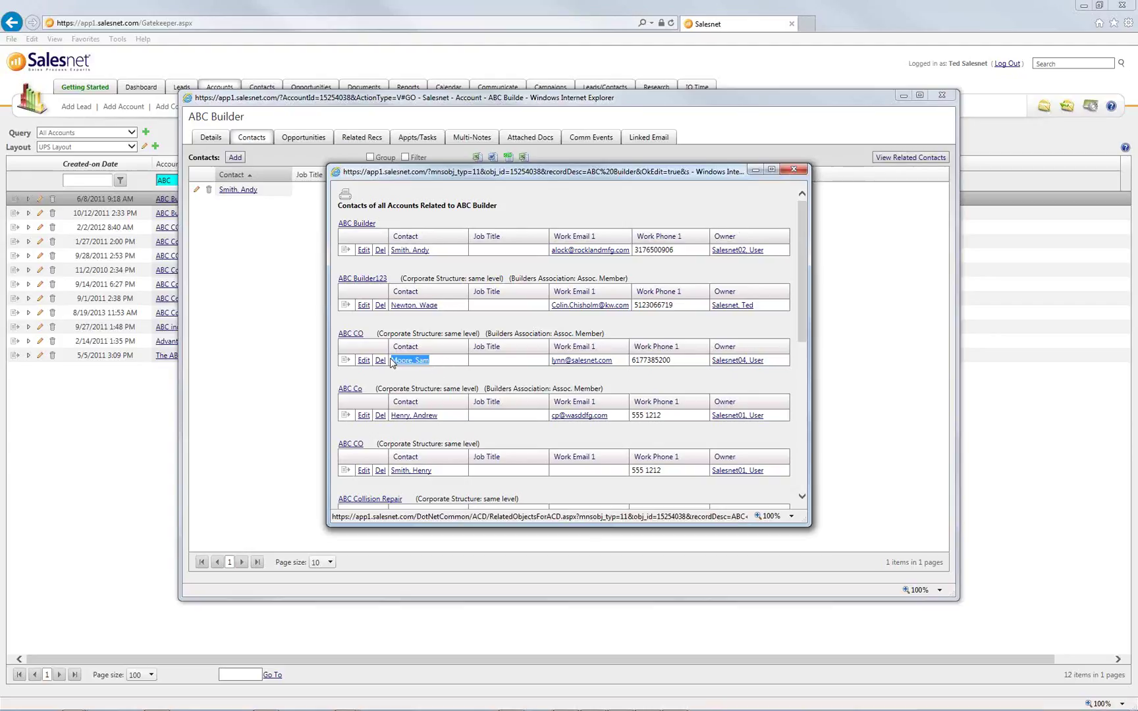
pyautogui.scroll(-5, 445, 368)
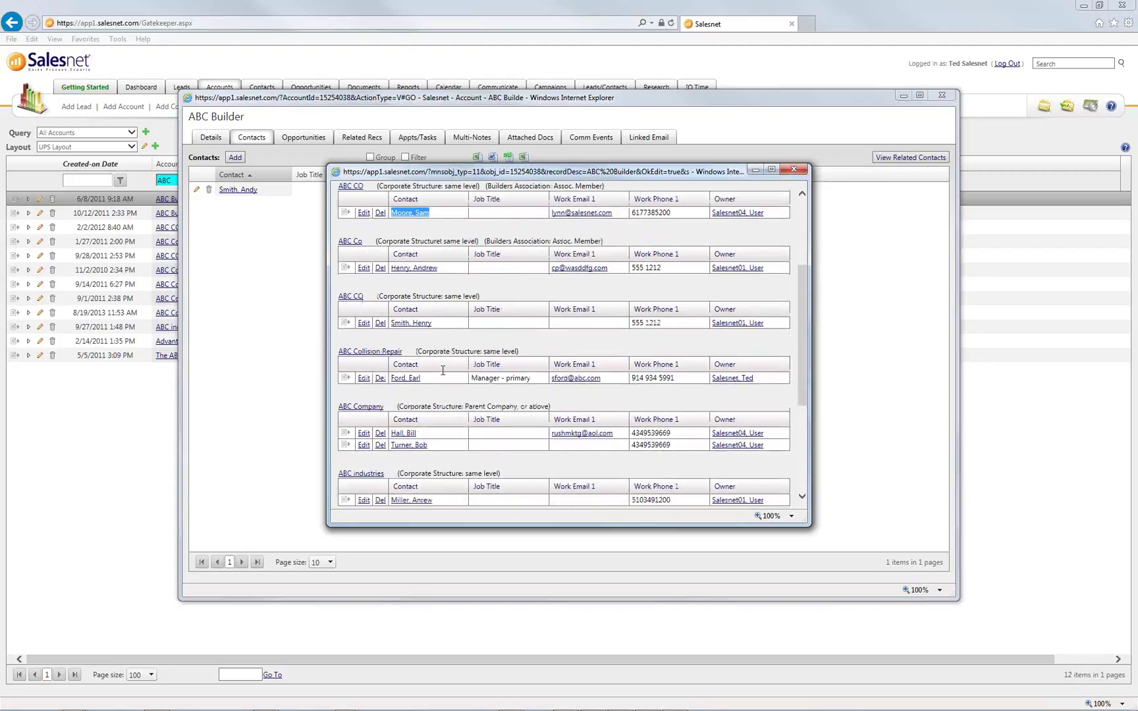
pyautogui.moveTo(447, 350); pyautogui.dragTo(392, 342)
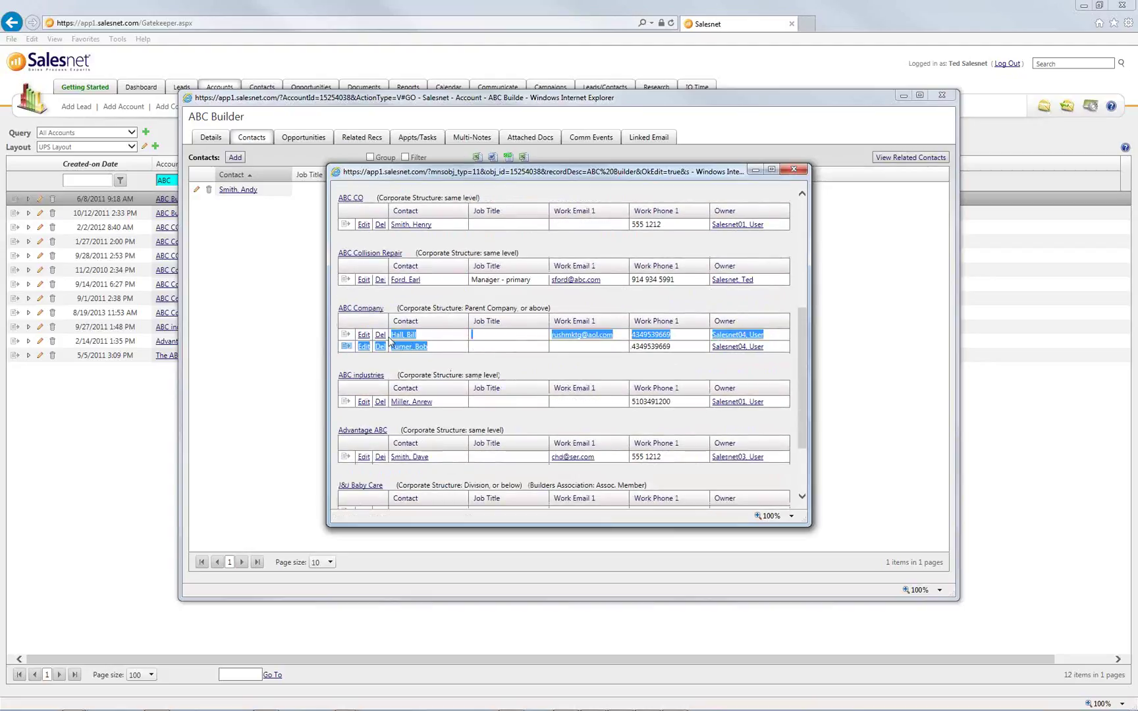
pyautogui.click(449, 363)
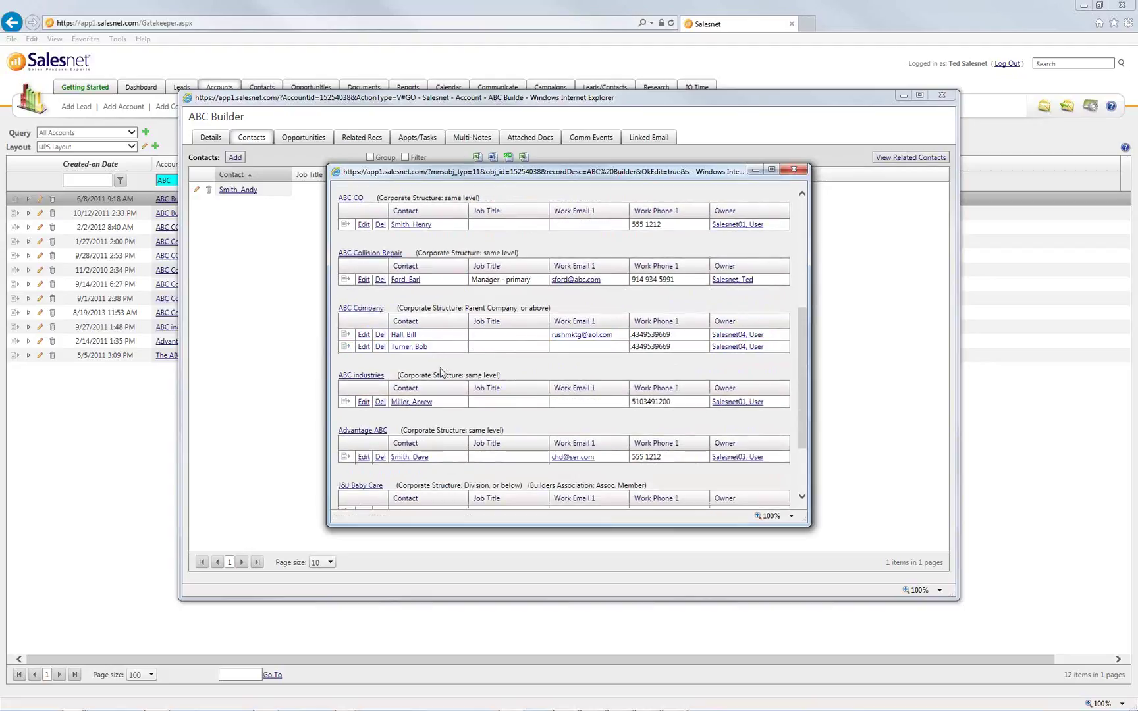
pyautogui.scroll(-3, 441, 373)
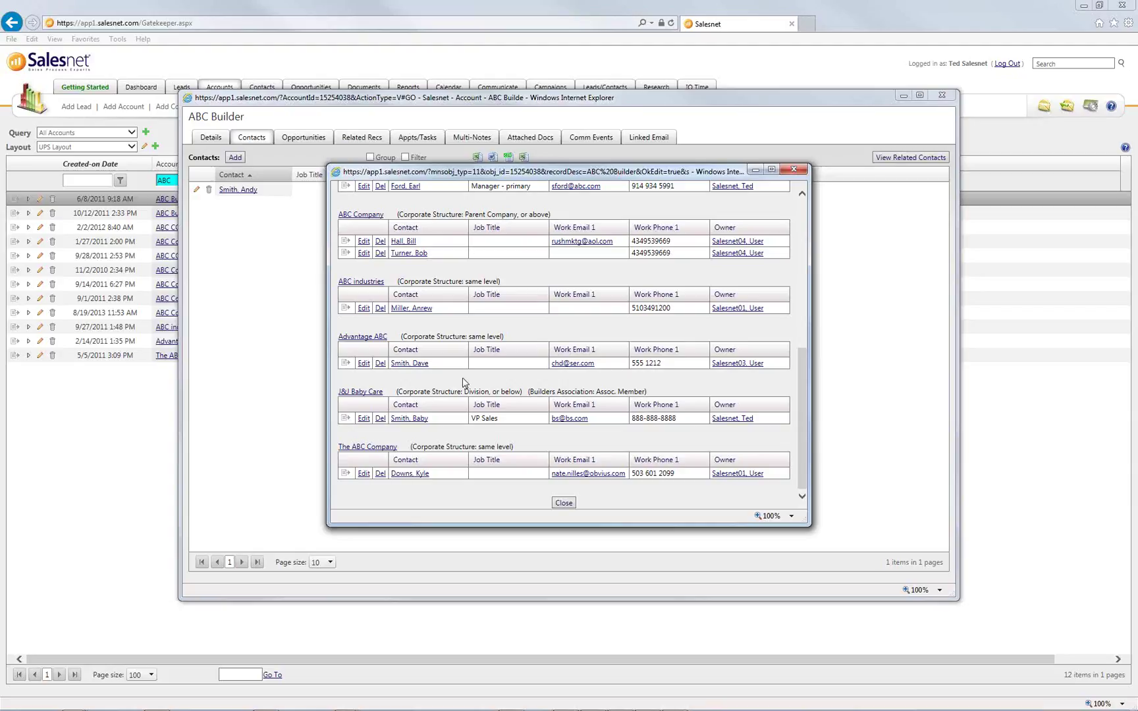
pyautogui.click(793, 170)
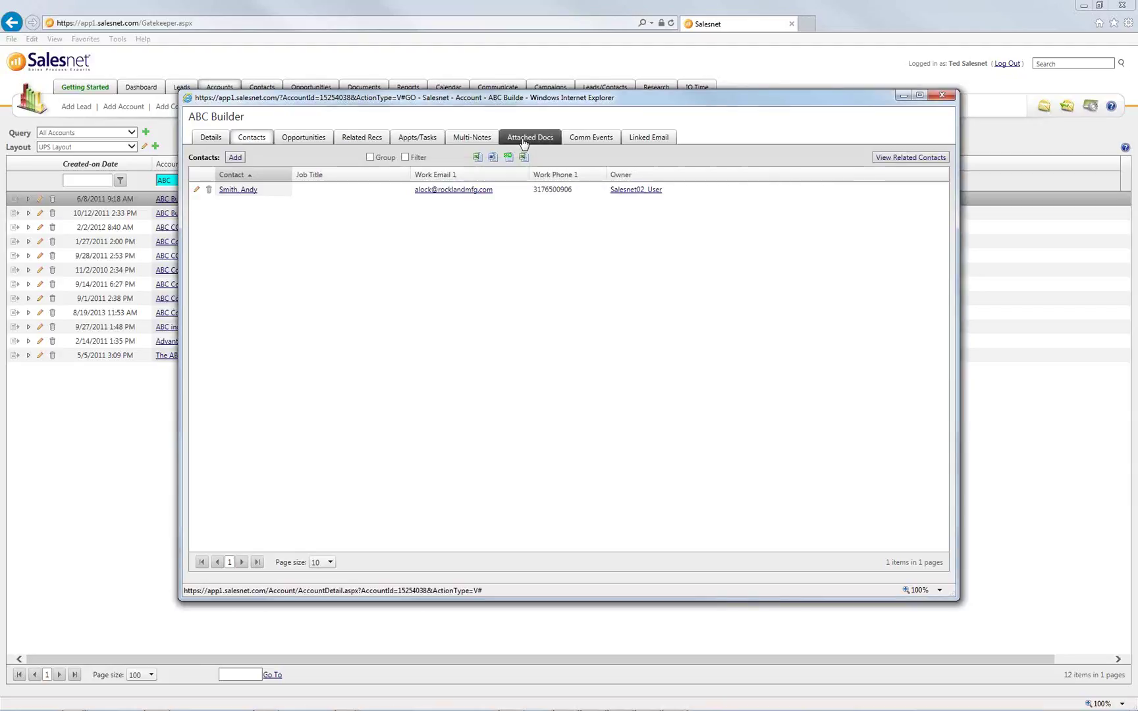
# Review the attached documents of ABC Builder and of all its related accounts, and close the related documents list
pyautogui.click(524, 139)
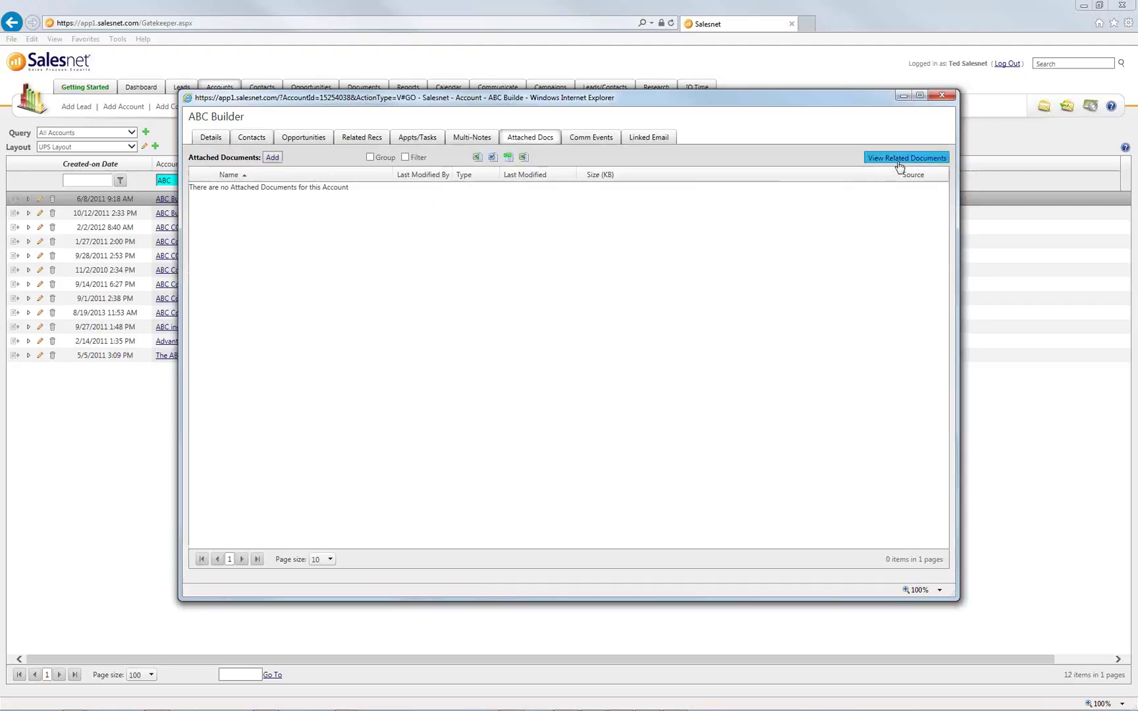
pyautogui.click(900, 161)
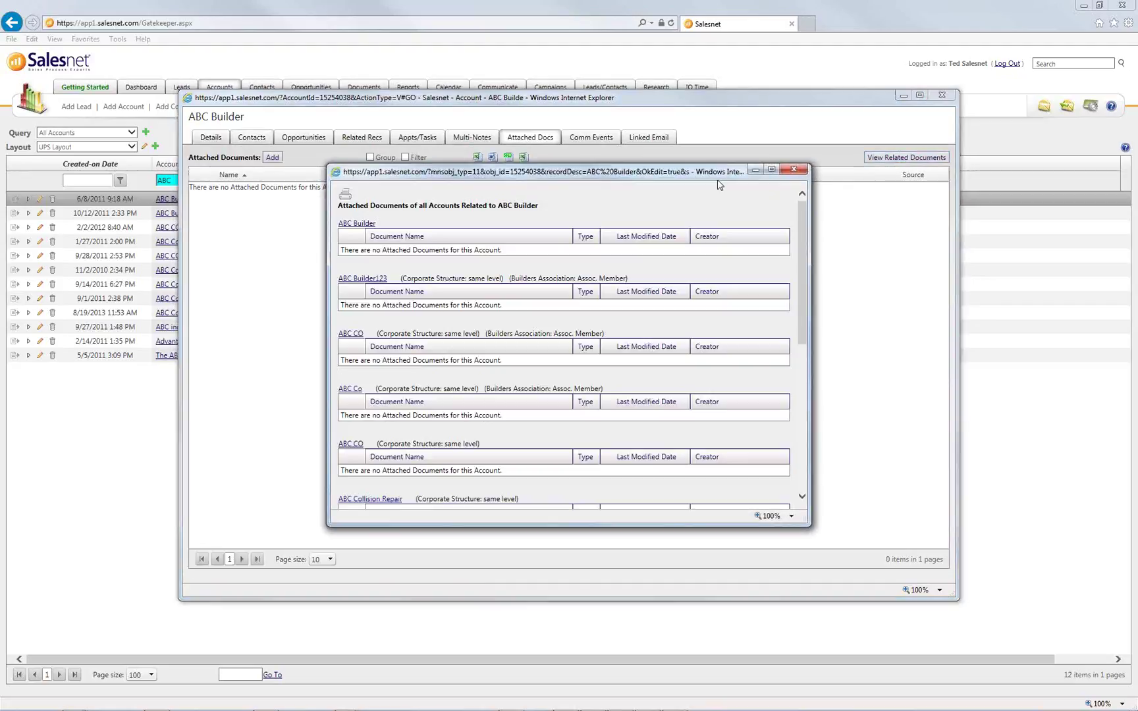
pyautogui.scroll(-6, 649, 292)
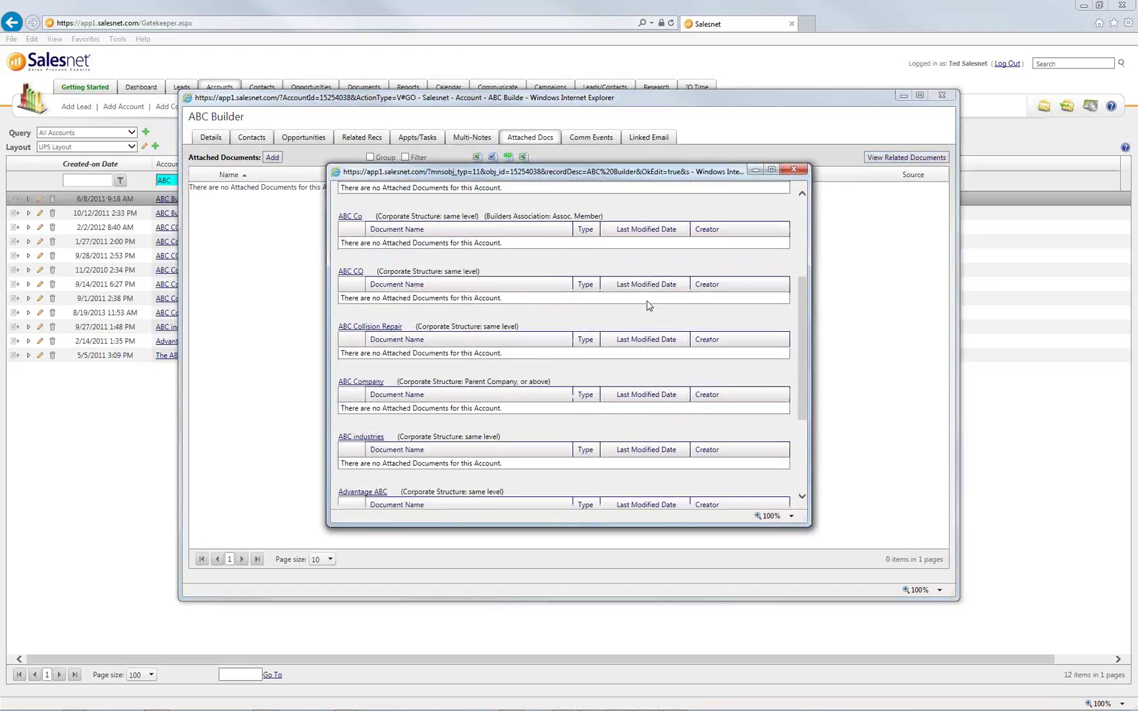
pyautogui.scroll(6, 649, 306)
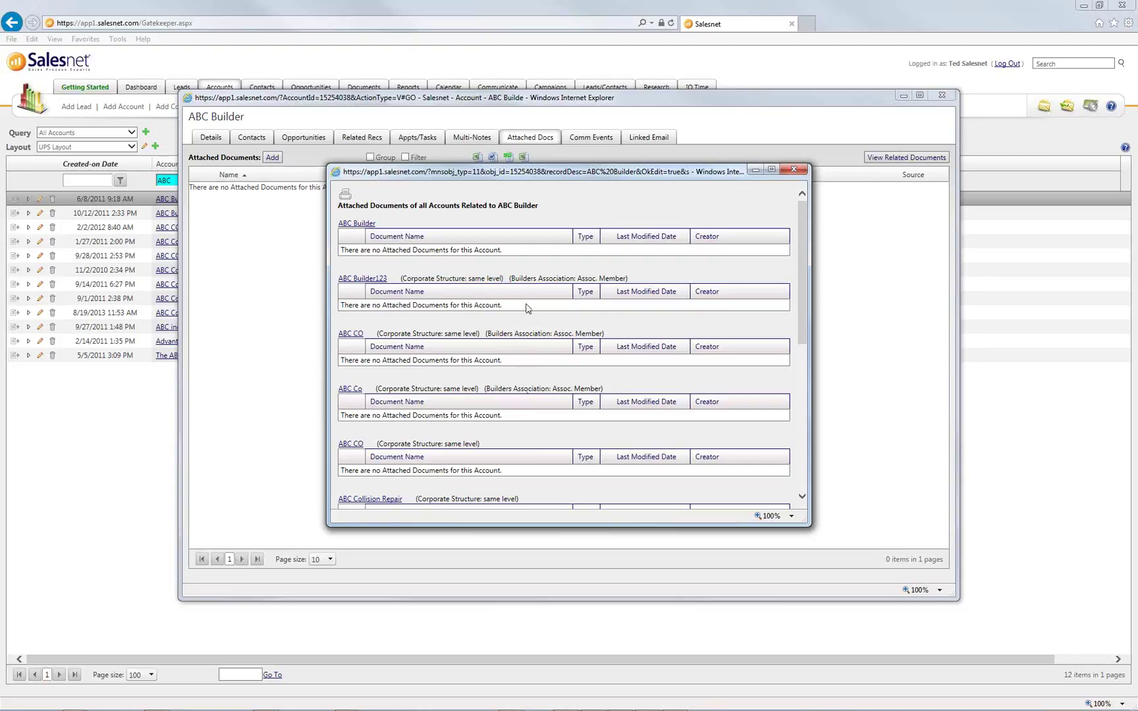
pyautogui.click(796, 170)
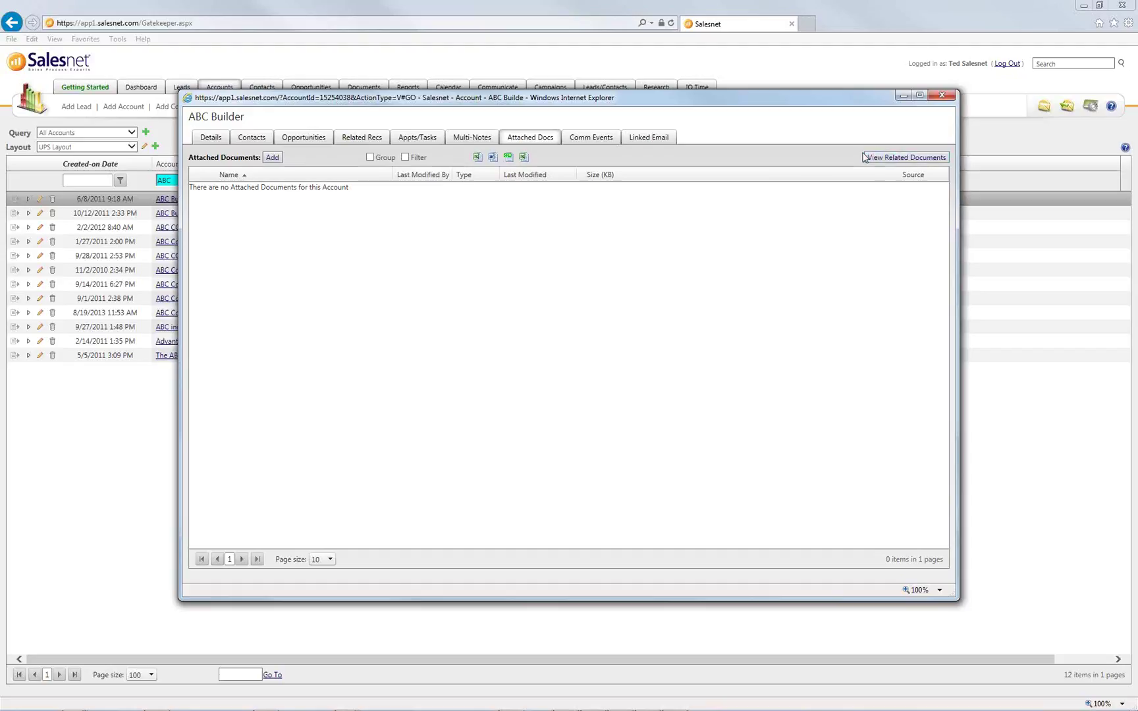
# View ABC Builder's multi-notes, return to its related records, and close the account
pyautogui.click(478, 140)
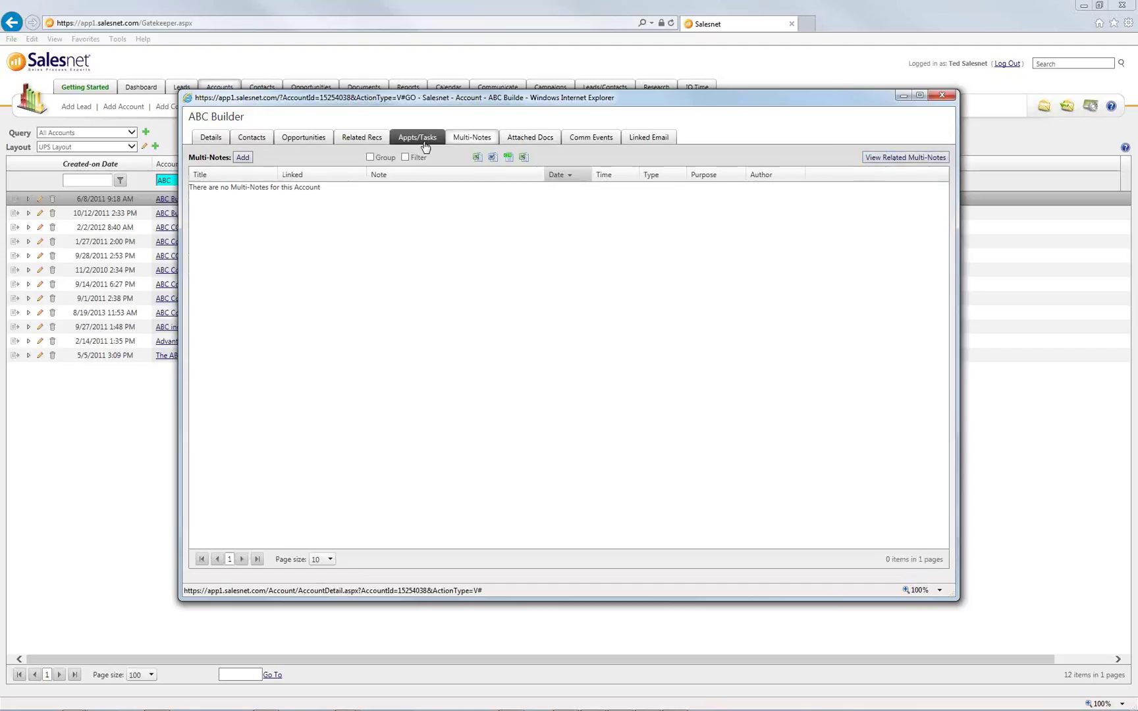
pyautogui.click(373, 145)
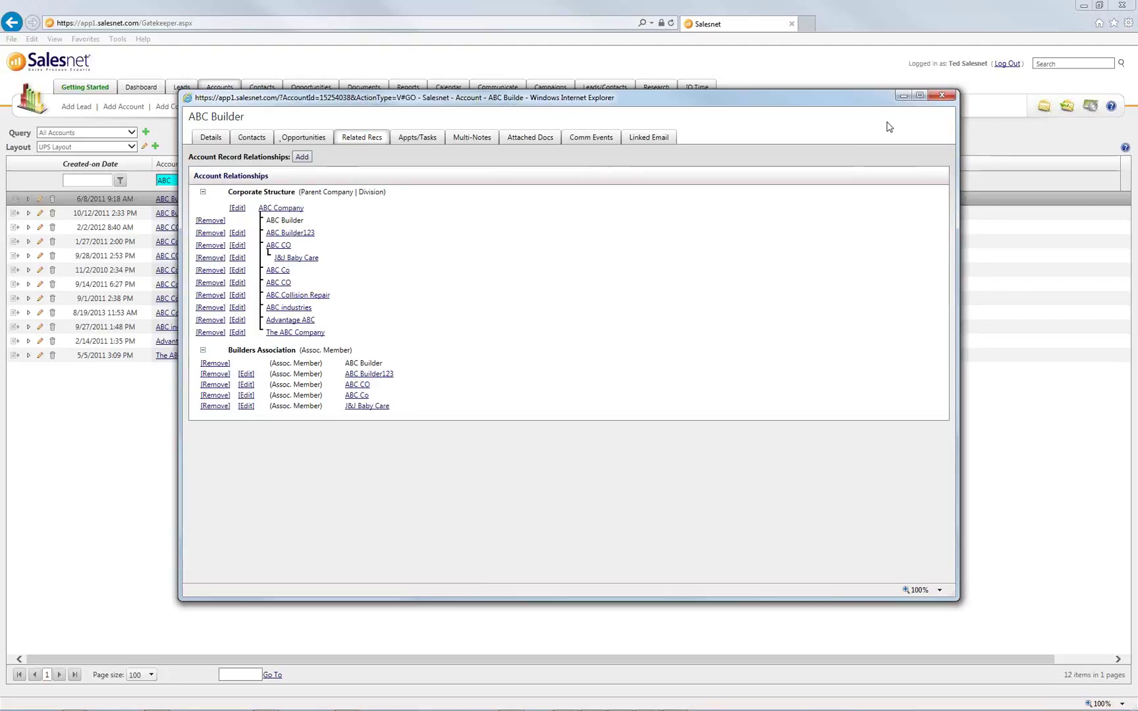
pyautogui.click(942, 96)
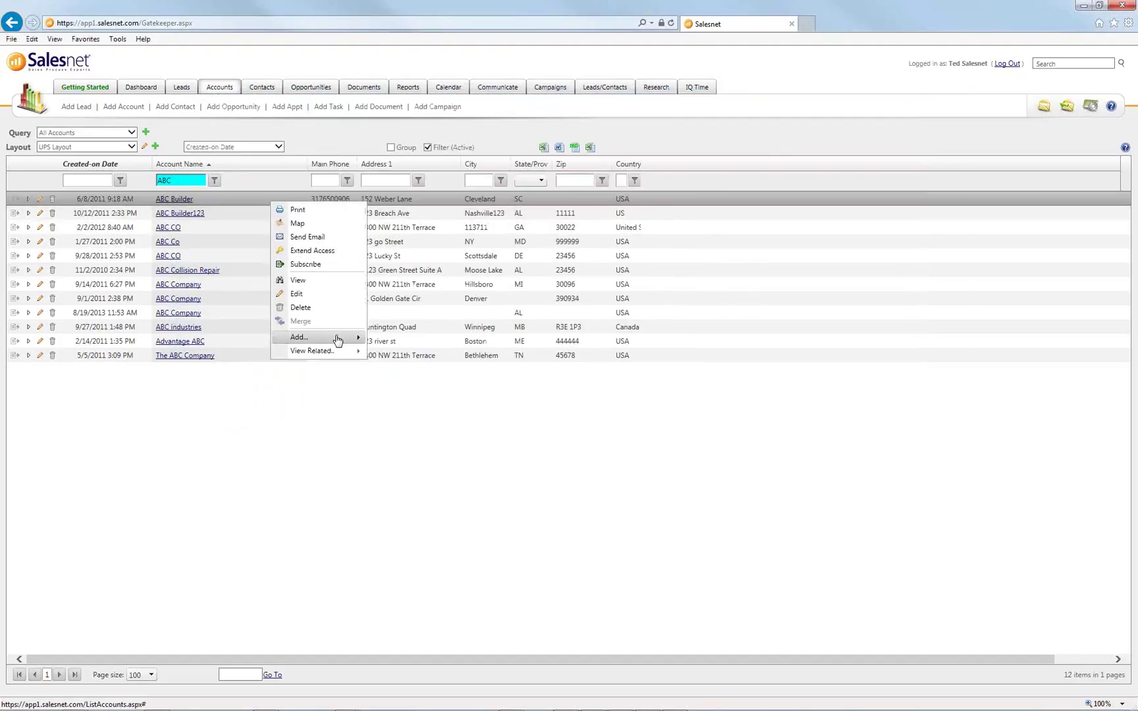
# From the accounts list, examine the open and finished opportunities of all accounts related to ABC Builder, and close the results
pyautogui.moveTo(337, 338)
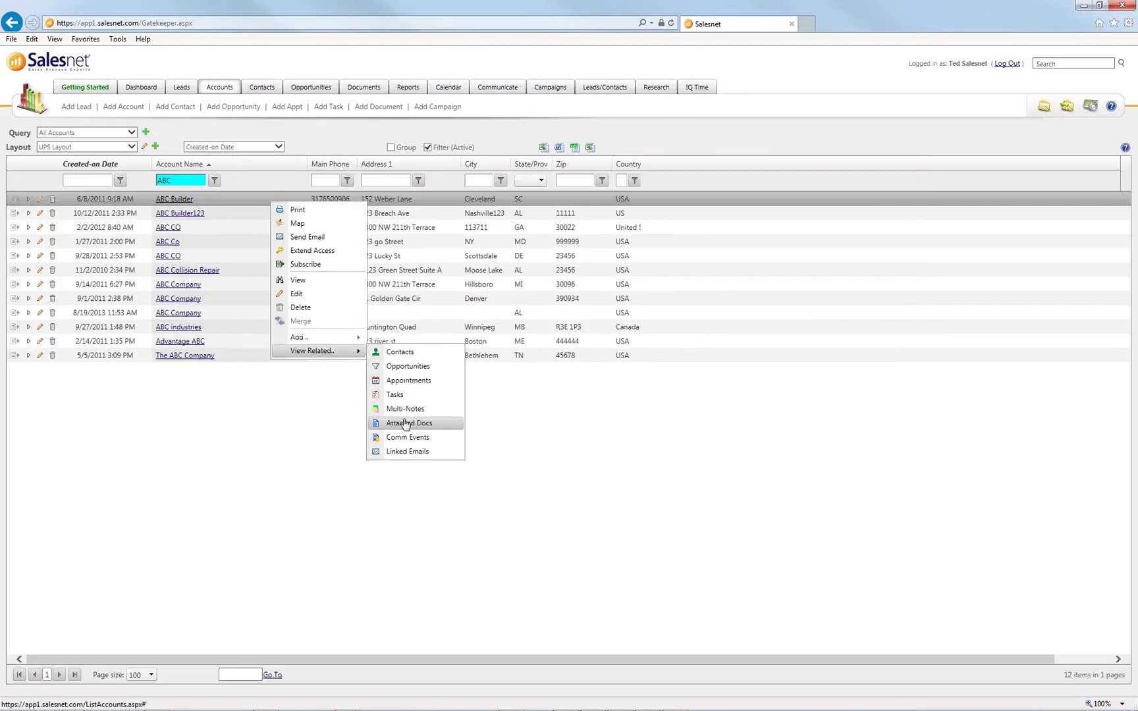
pyautogui.click(414, 371)
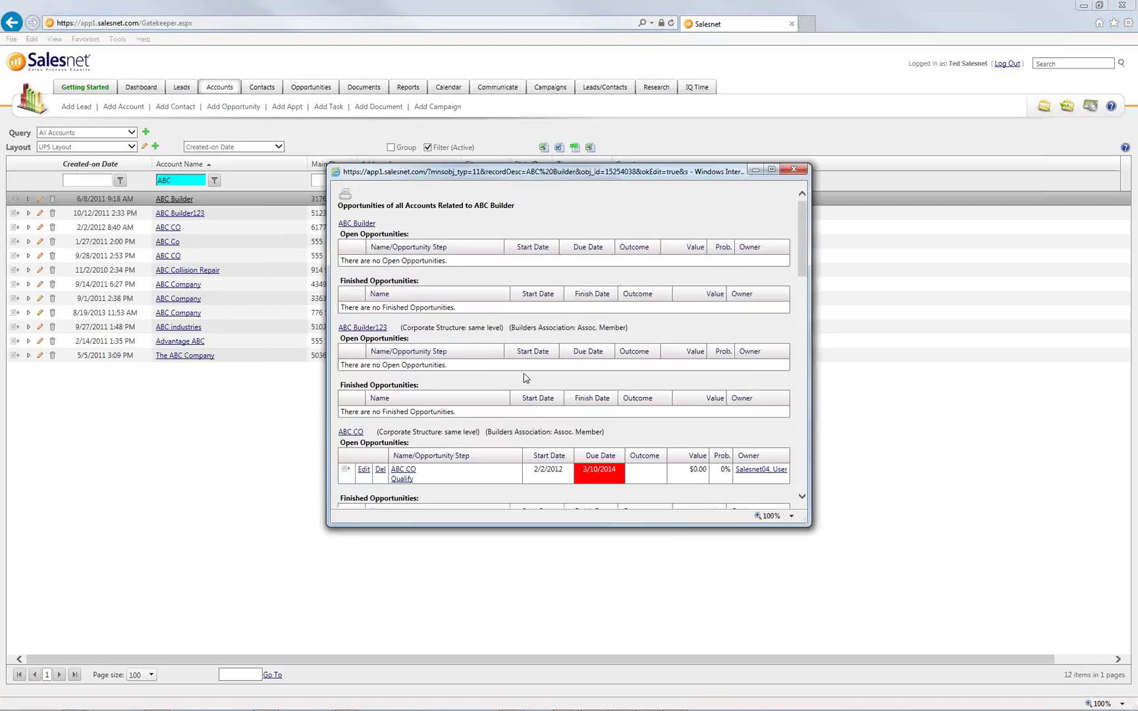
pyautogui.scroll(-5, 538, 375)
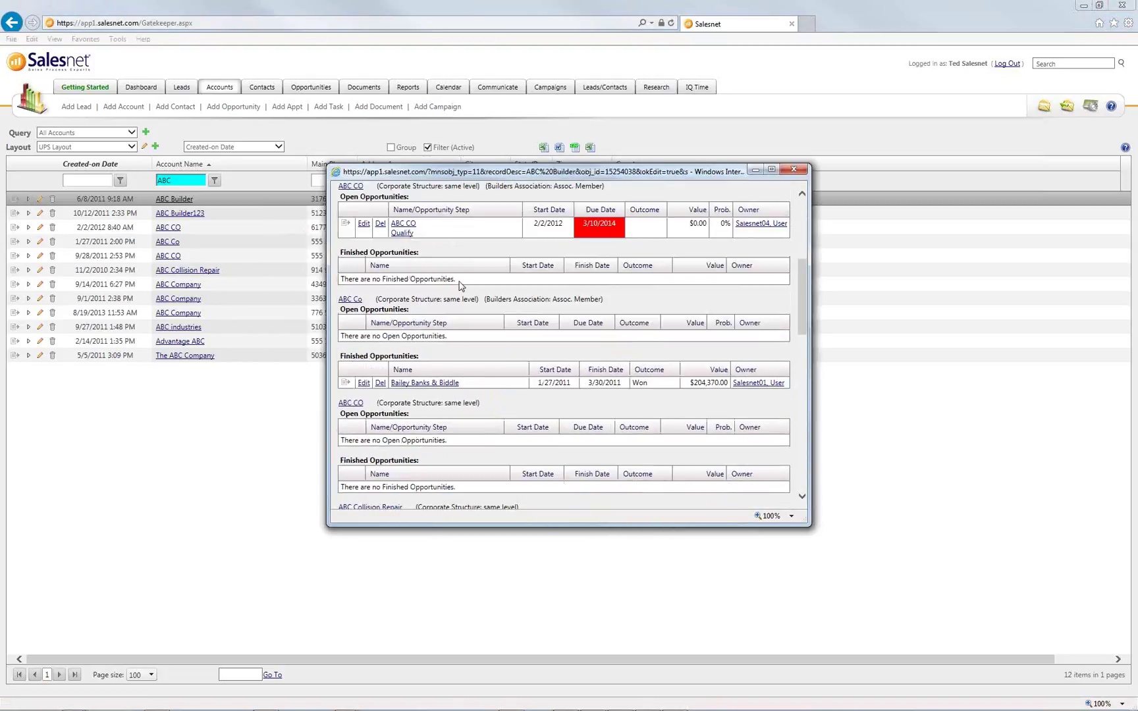
pyautogui.moveTo(436, 236); pyautogui.dragTo(347, 217)
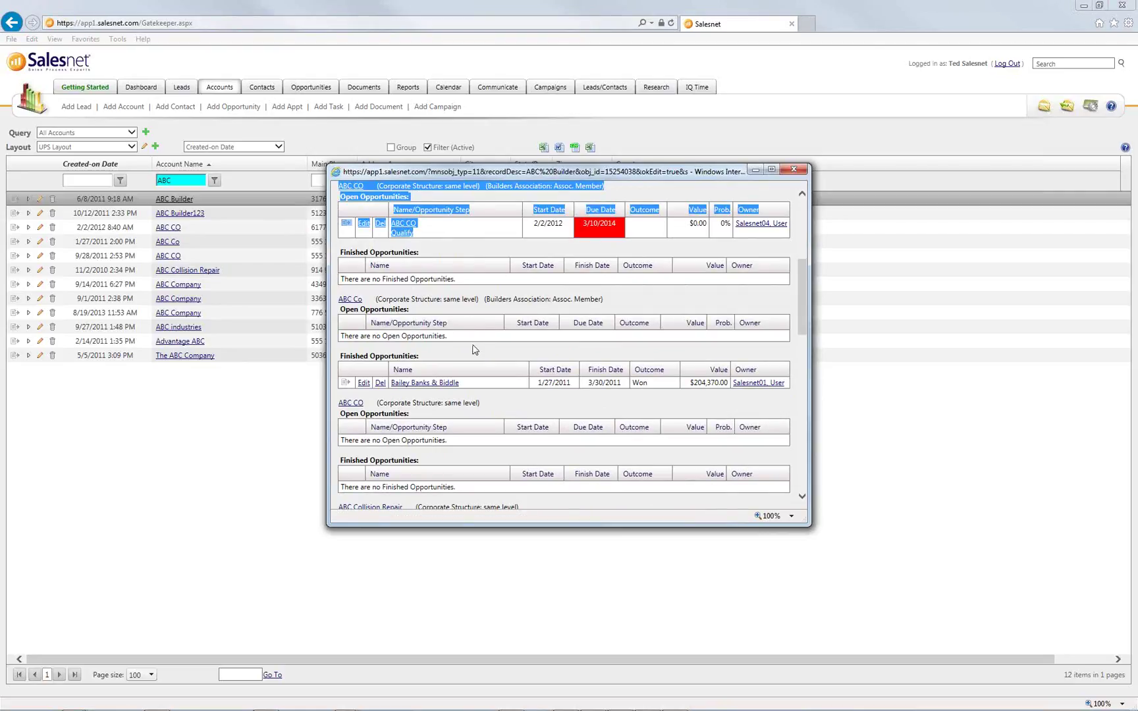
pyautogui.click(471, 359)
pyautogui.moveTo(467, 386); pyautogui.dragTo(354, 301)
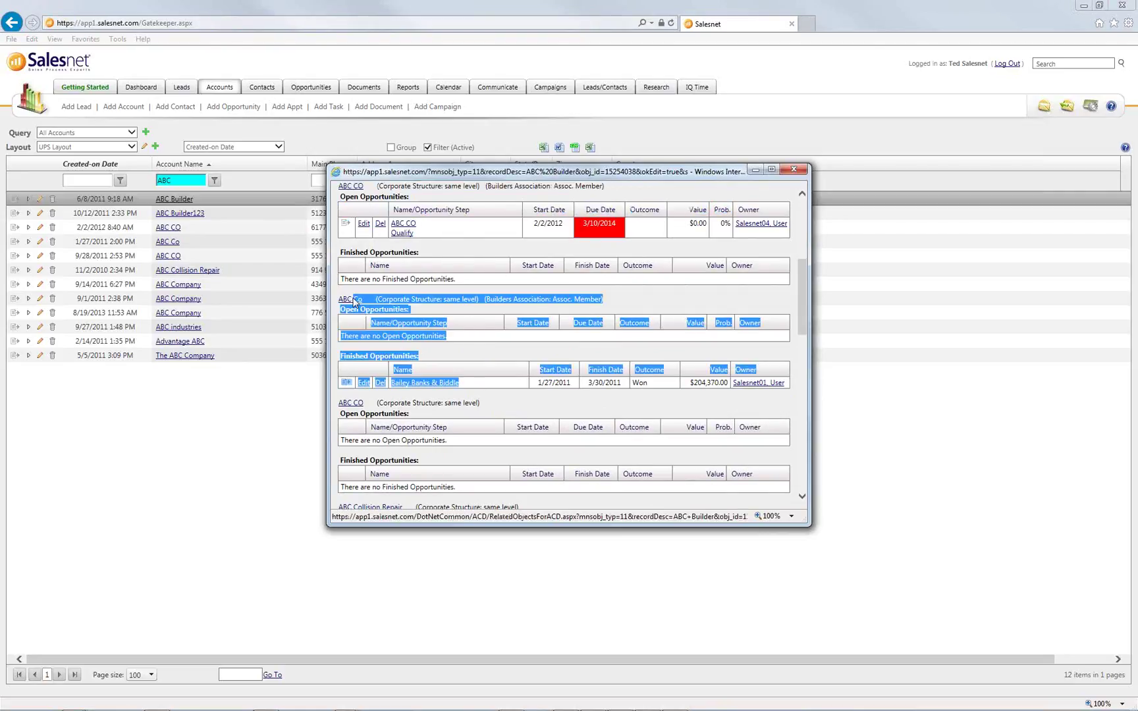
pyautogui.click(468, 347)
pyautogui.scroll(-5, 496, 364)
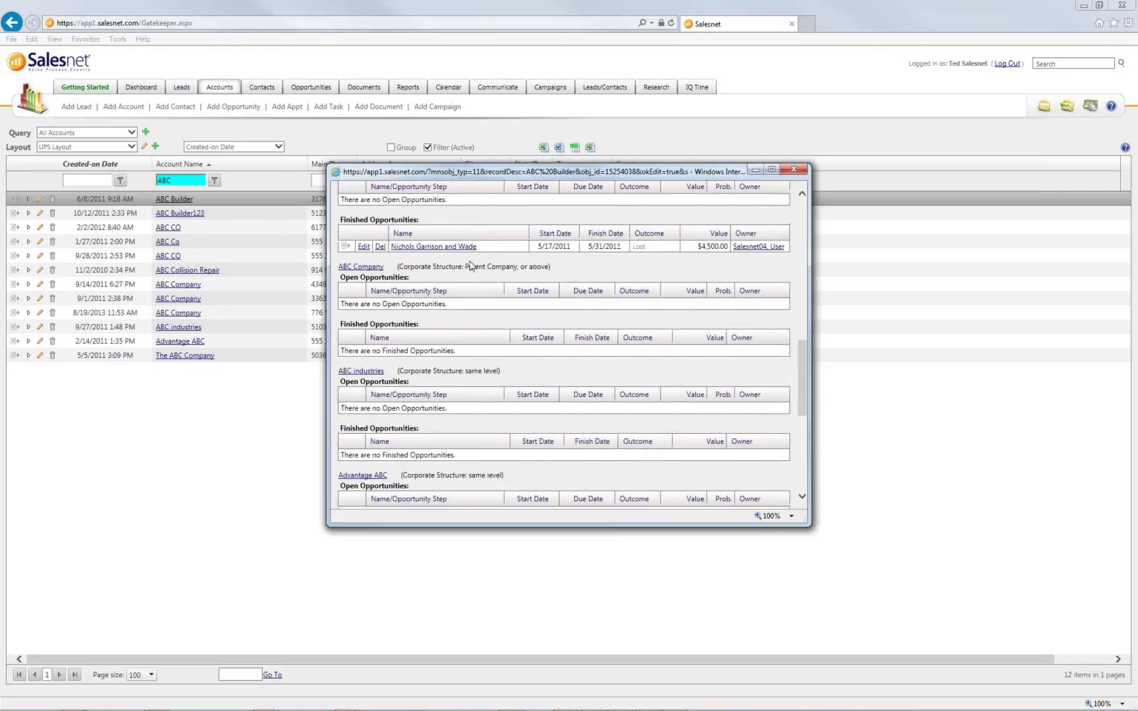
pyautogui.scroll(1, 491, 329)
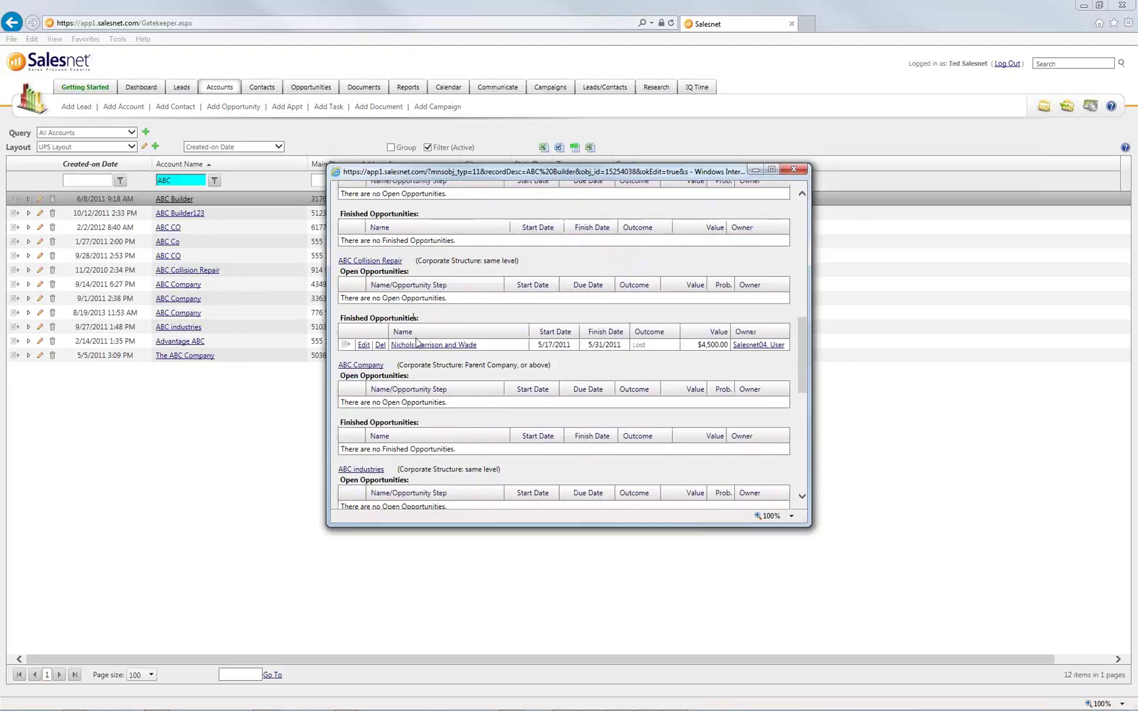
pyautogui.click(793, 169)
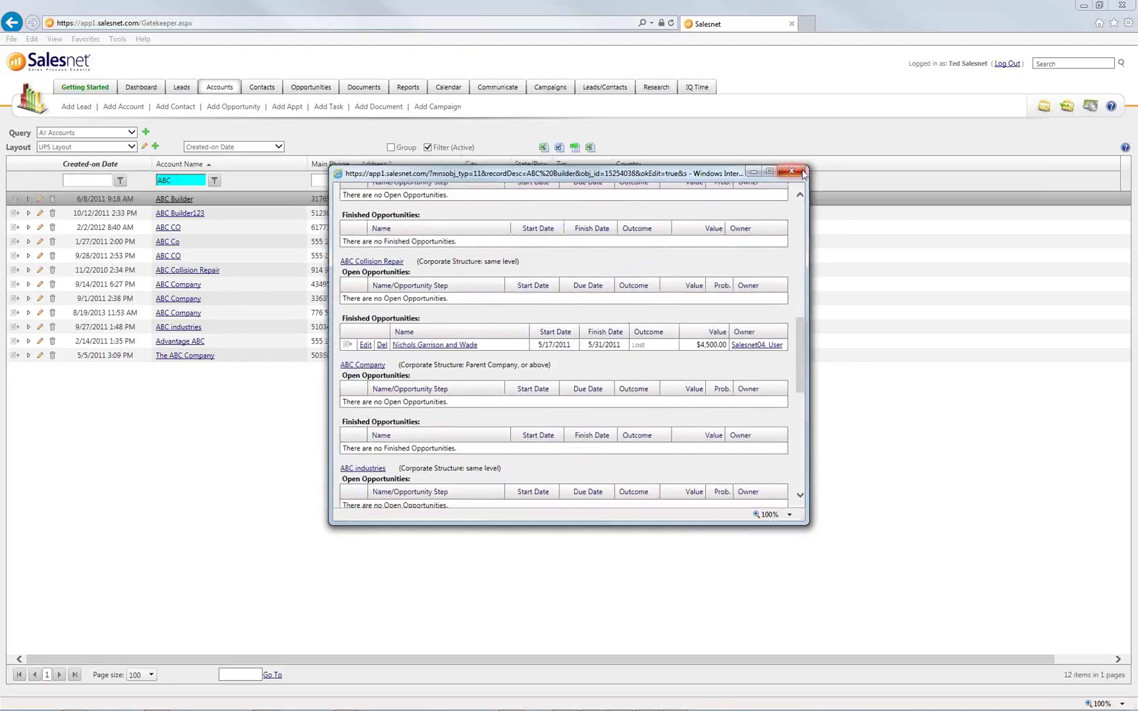
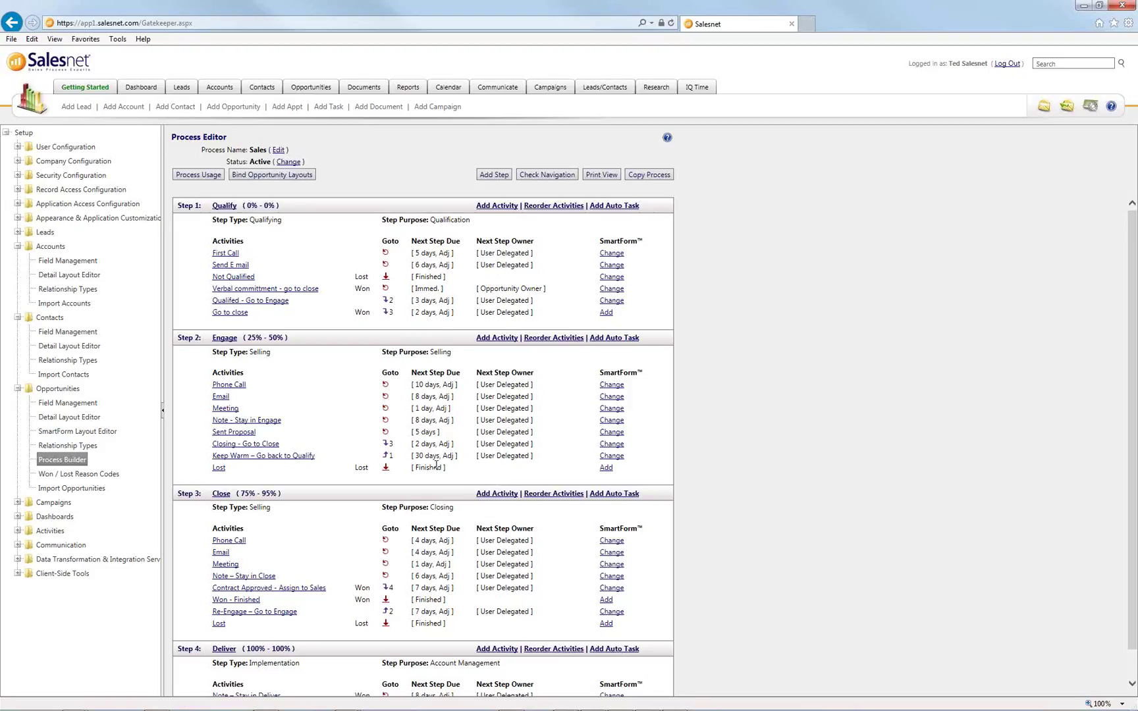
# Examine the Qualify step of the Sales process and its activities in the Process Editor
pyautogui.moveTo(180, 207); pyautogui.dragTo(310, 209)
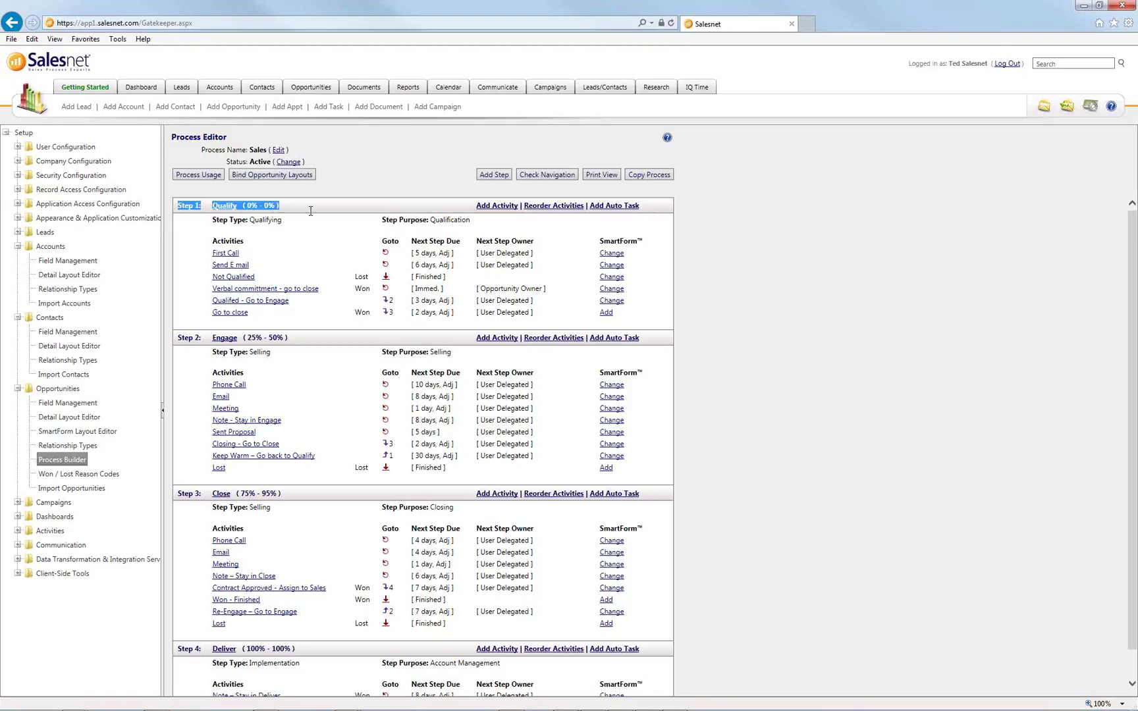
pyautogui.click(294, 325)
pyautogui.moveTo(294, 325); pyautogui.dragTo(212, 254)
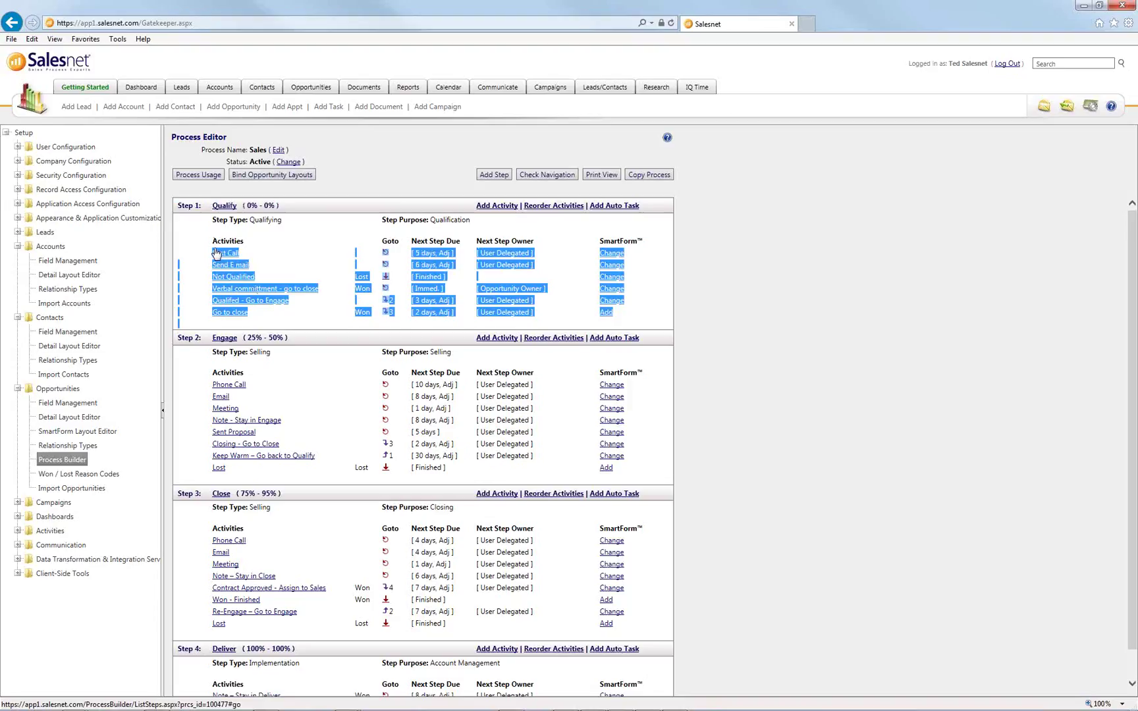
pyautogui.click(692, 320)
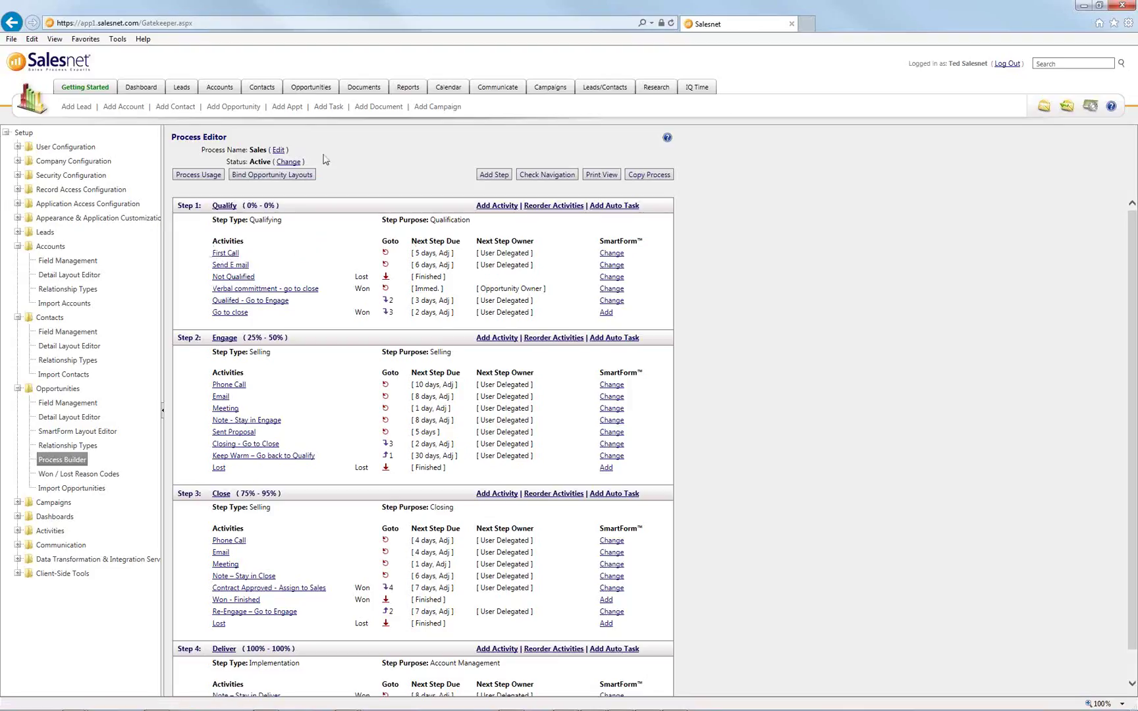
# Open the opportunities list, clear its due date filter, and run the All Opportunities query
pyautogui.click(325, 92)
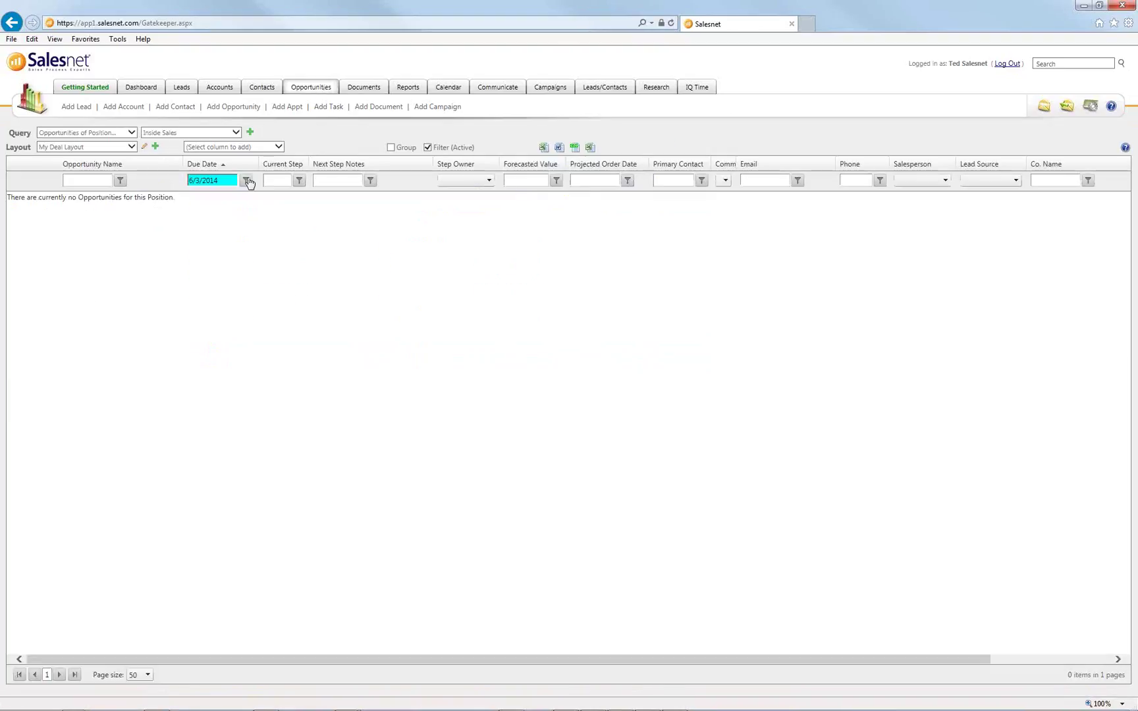
pyautogui.click(249, 183)
pyautogui.click(284, 257)
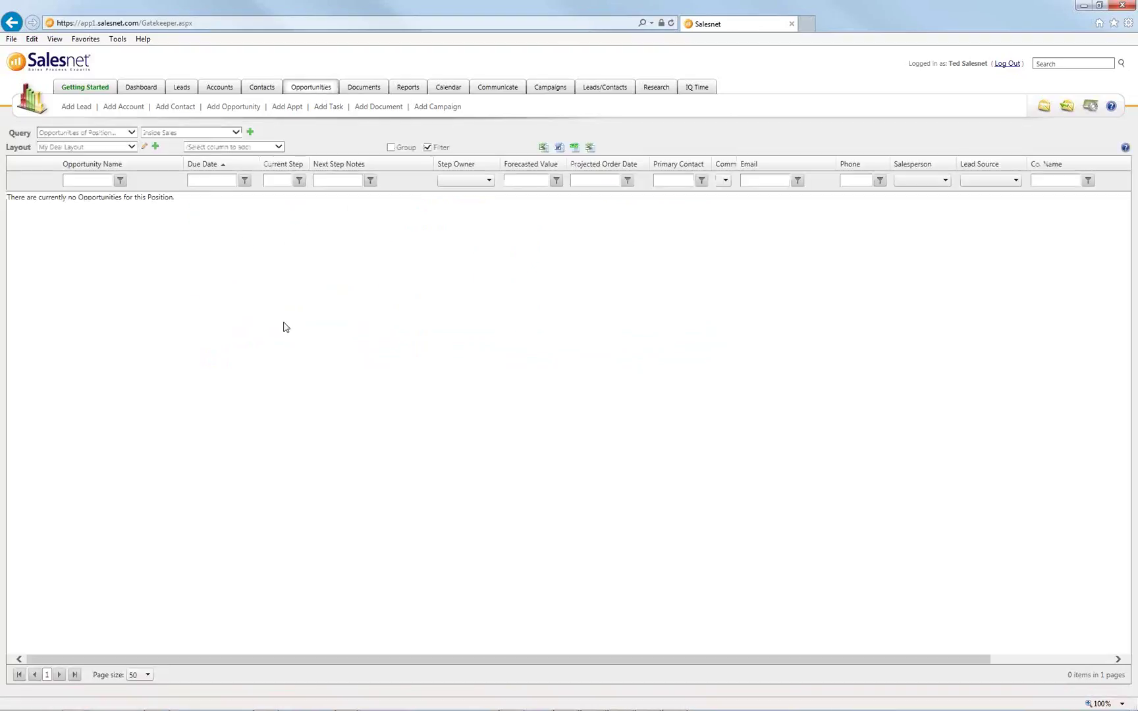
pyautogui.click(129, 132)
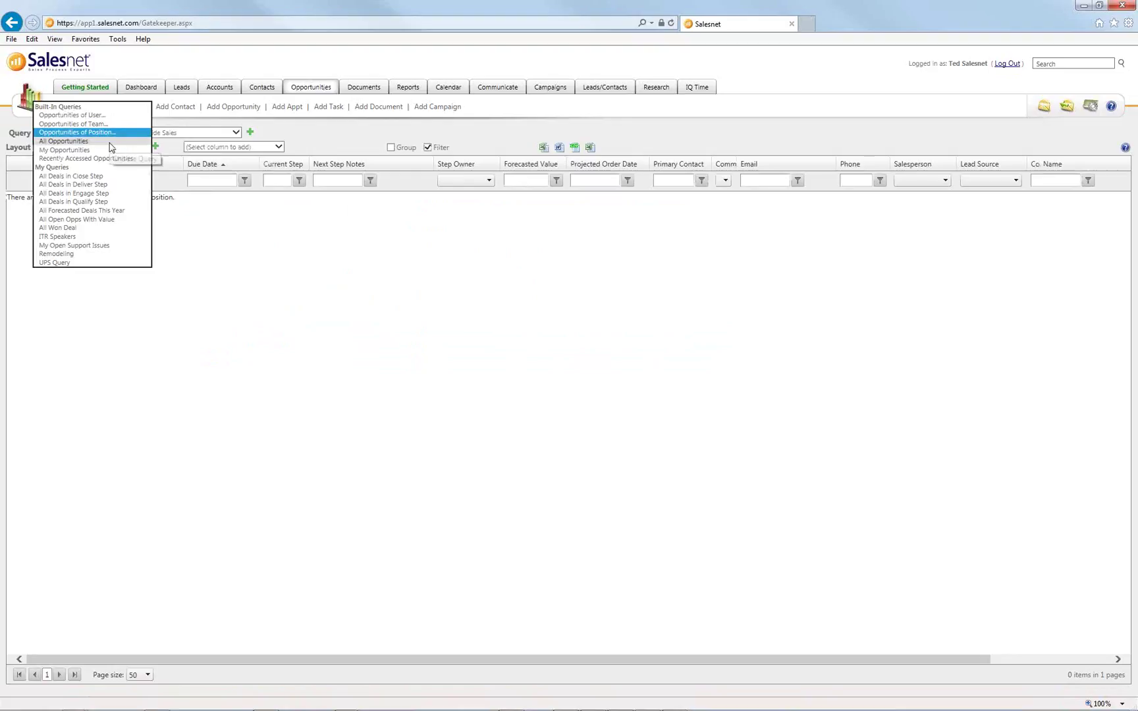
pyautogui.click(112, 142)
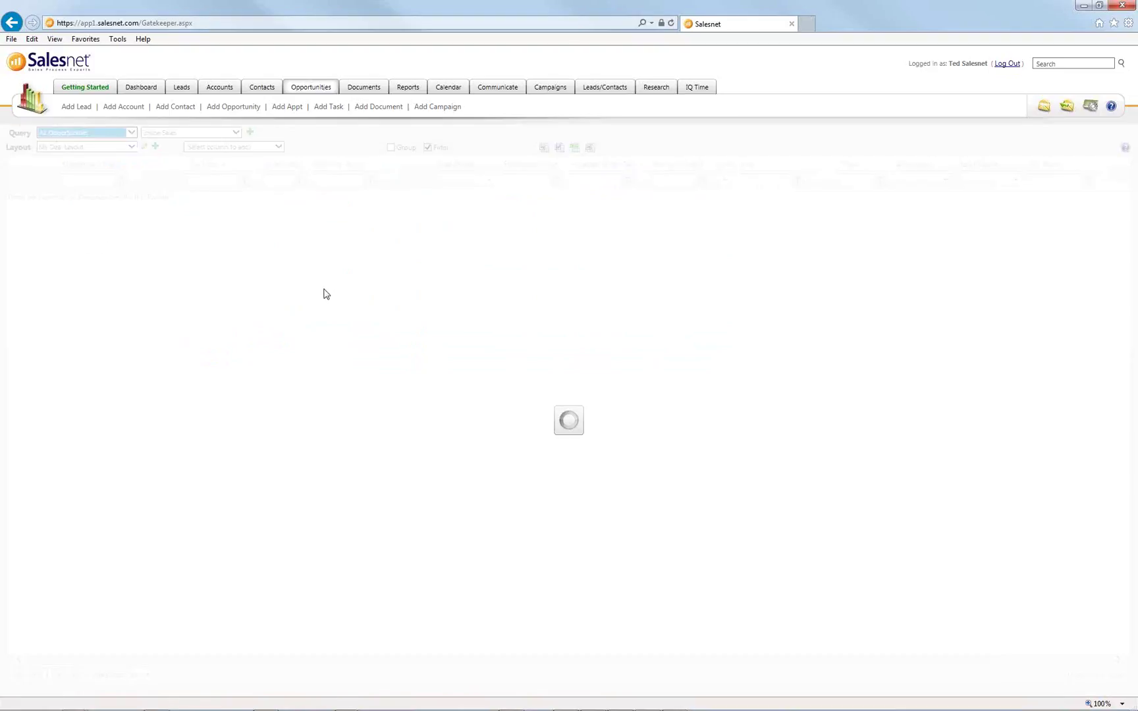
pyautogui.scroll(-5, 326, 290)
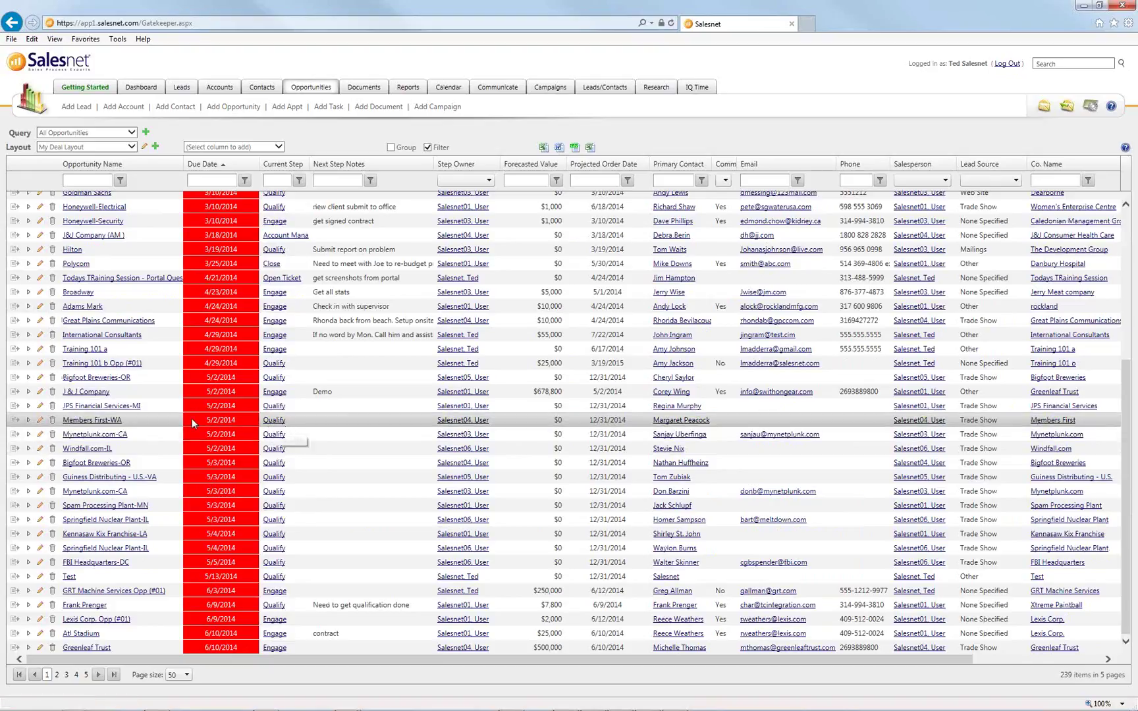
# Start recording an activity for the Members First-WA opportunity and view the activities available in its current step
pyautogui.click(139, 421)
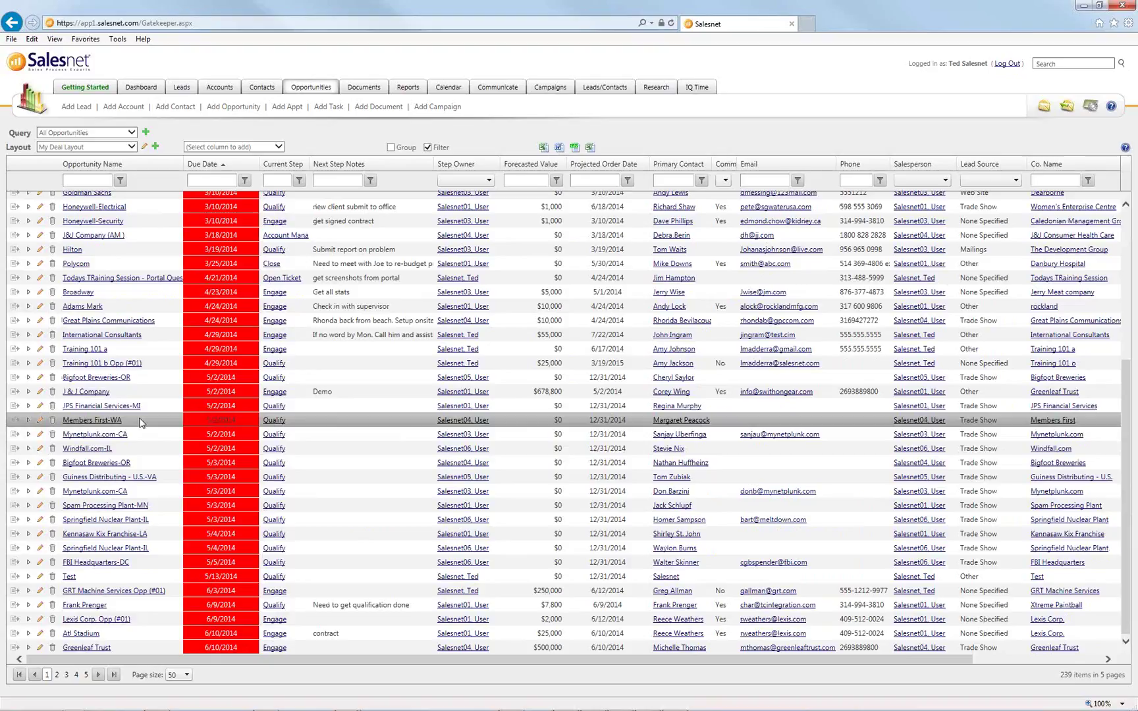
pyautogui.rightClick(295, 425)
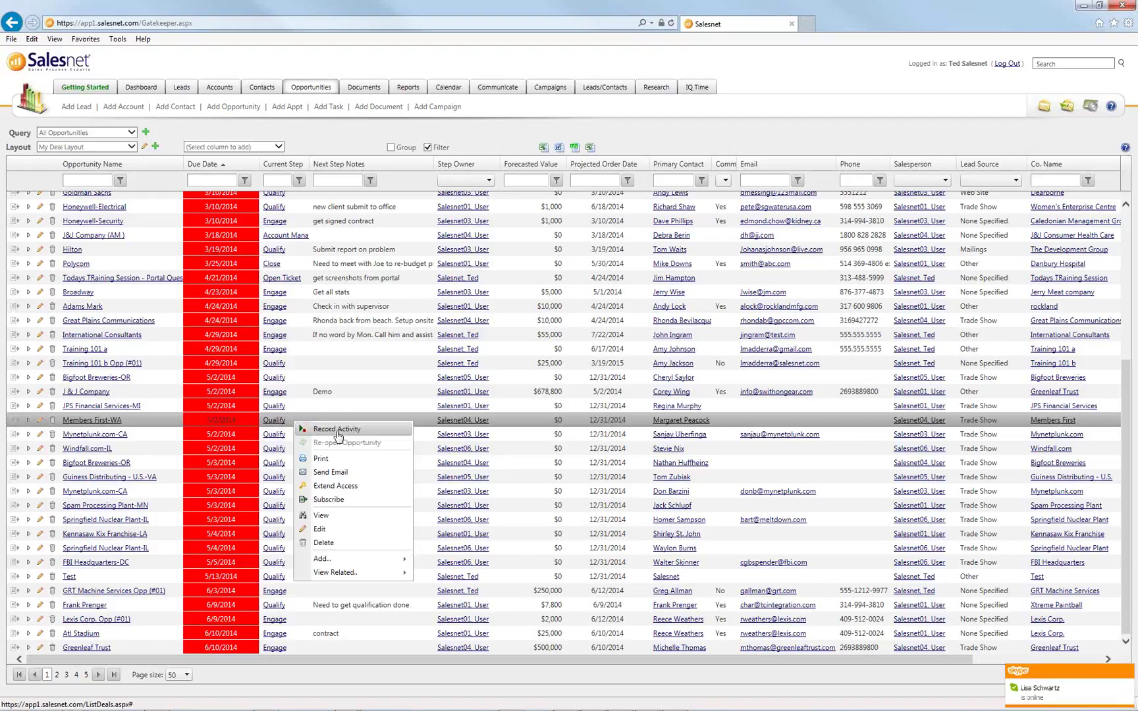
pyautogui.click(336, 429)
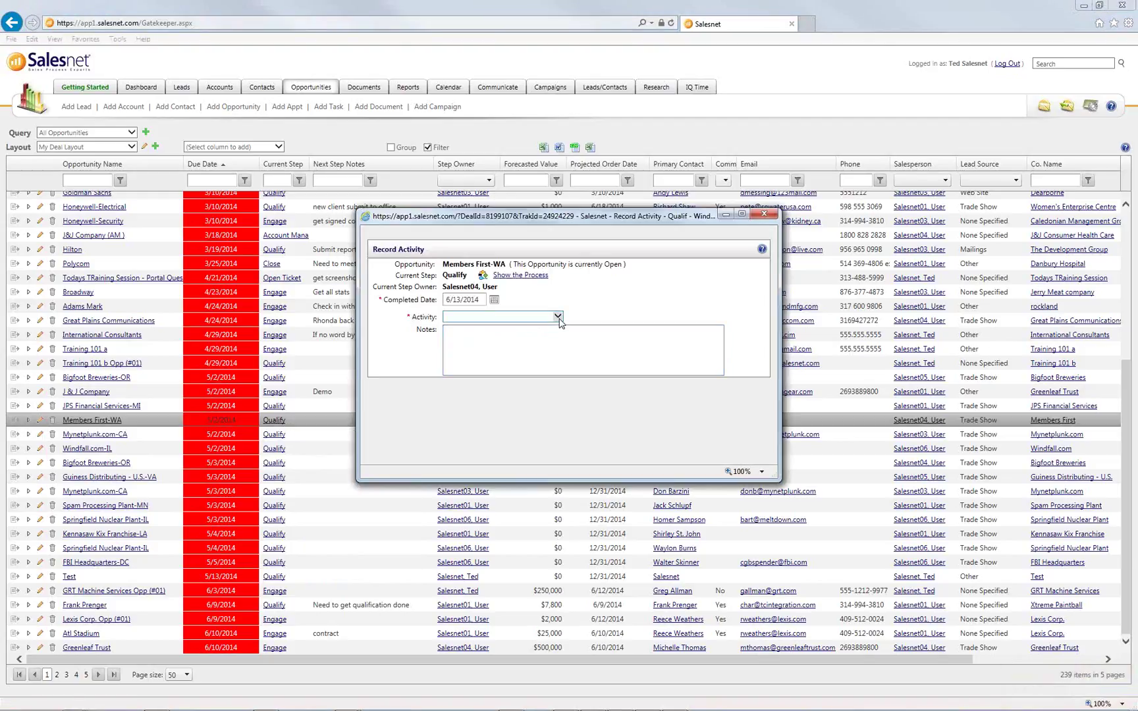
pyautogui.click(558, 318)
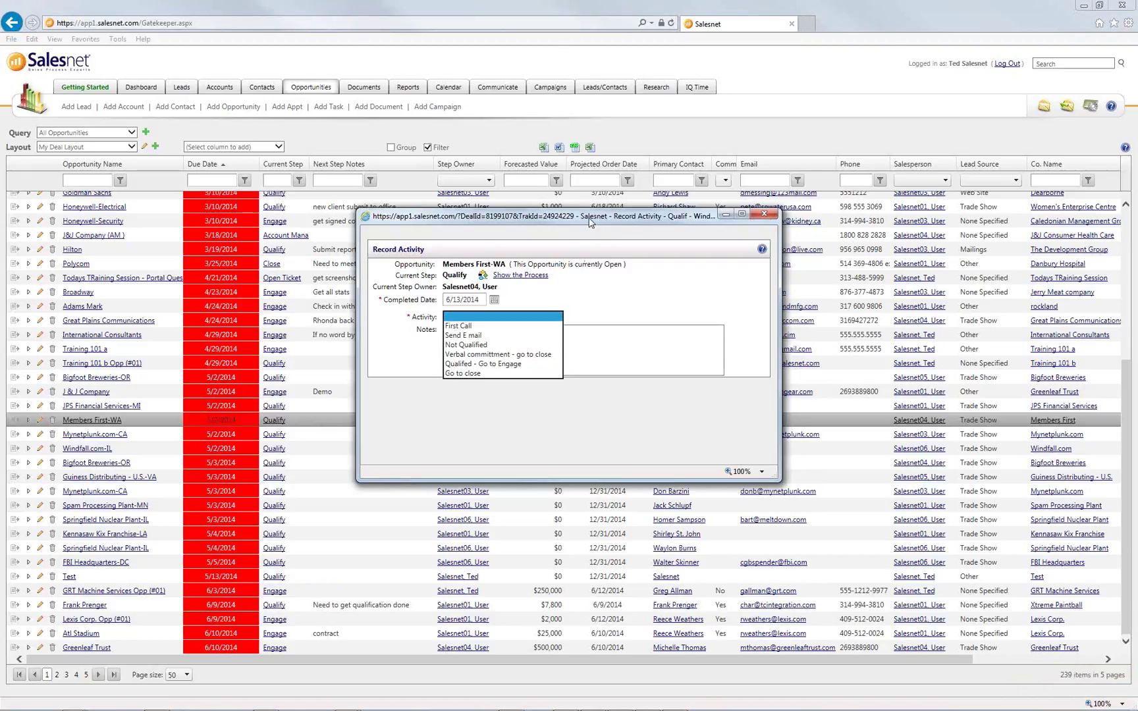
# Show the Sales process beside the Record Activity window and examine the Qualify step's results and where they lead
pyautogui.moveTo(566, 215); pyautogui.dragTo(350, 136)
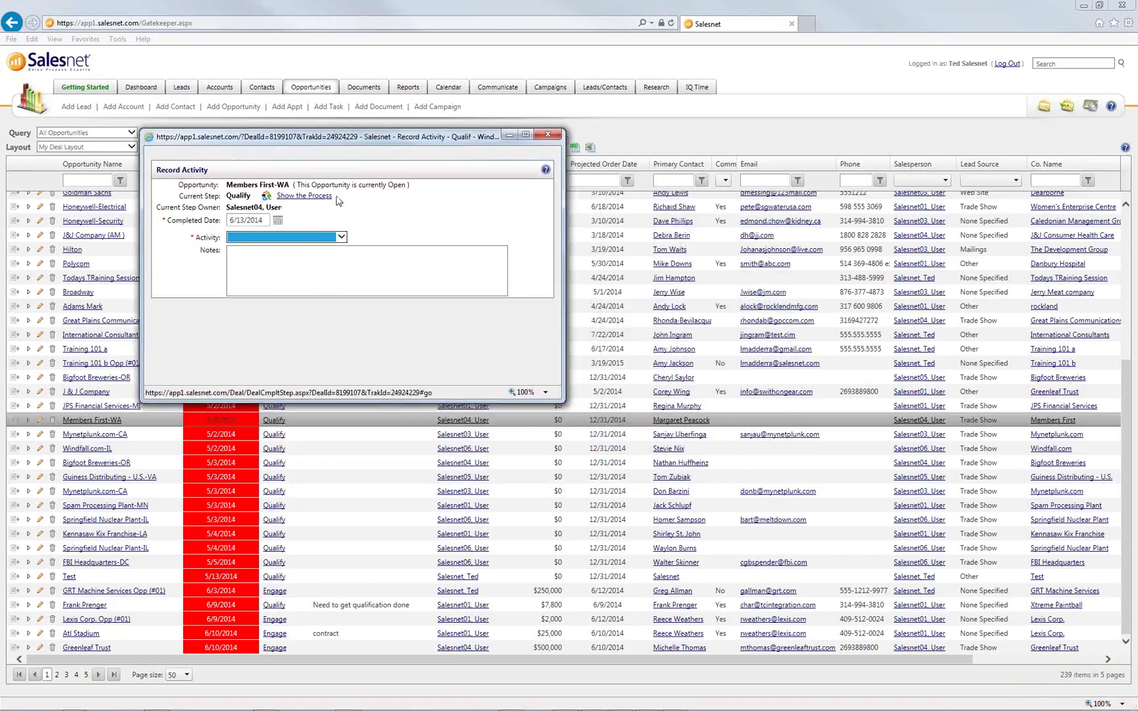
pyautogui.moveTo(338, 197); pyautogui.dragTo(284, 203)
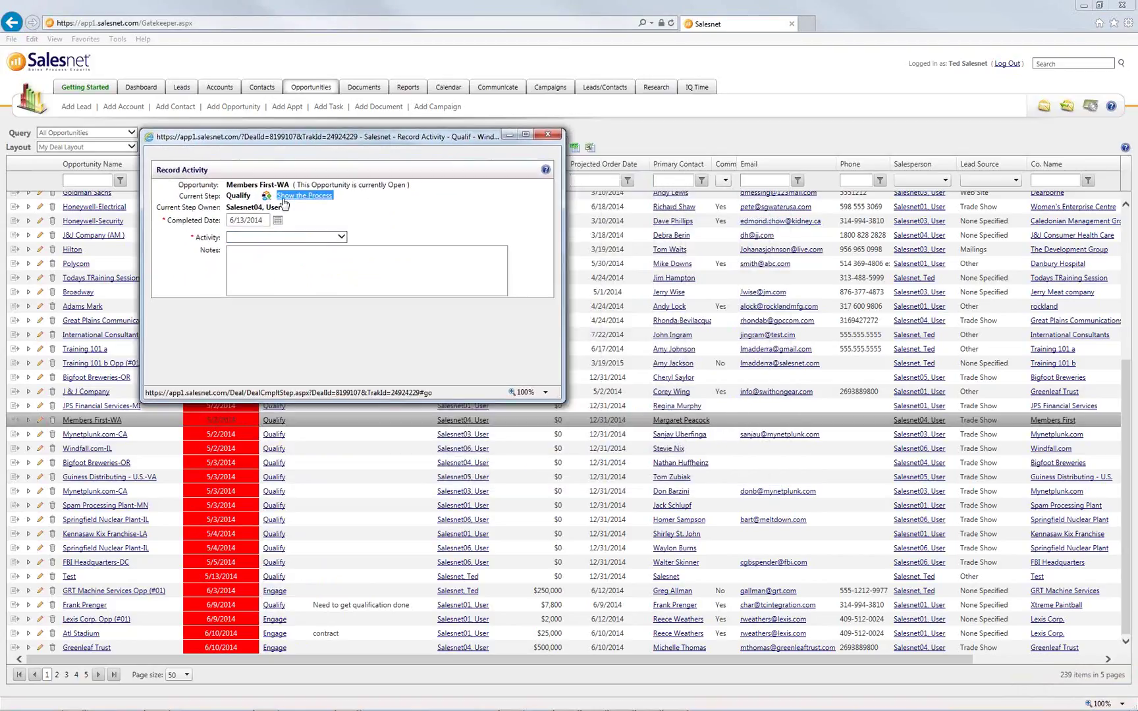
pyautogui.click(319, 197)
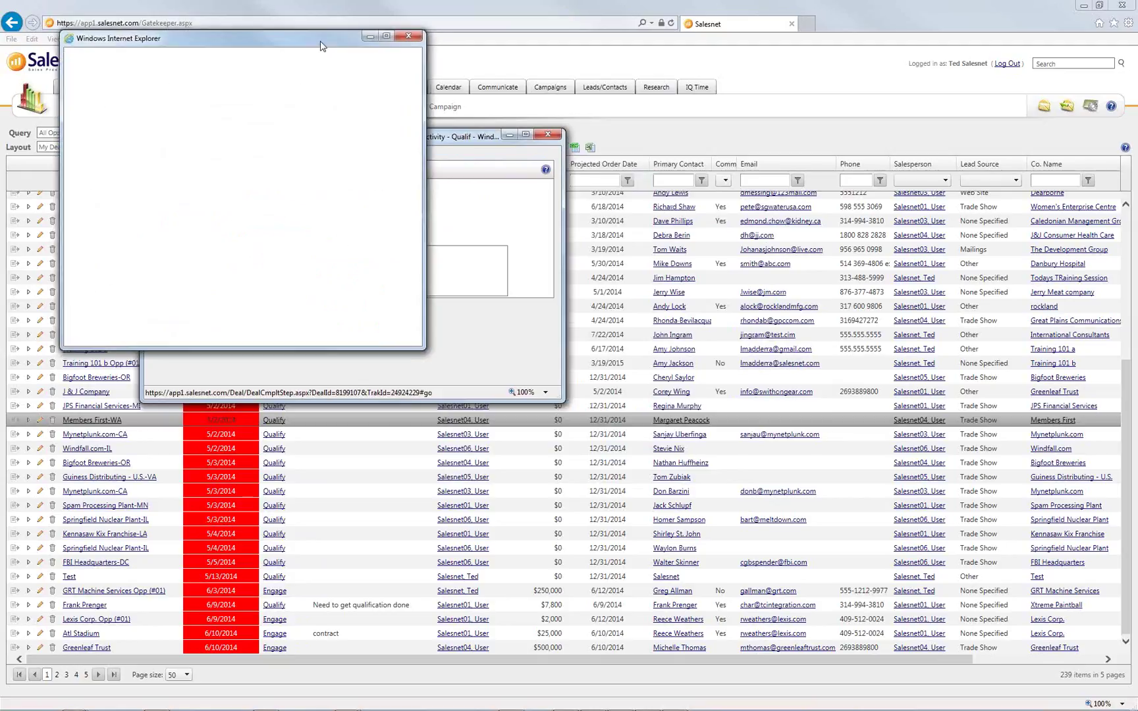
pyautogui.moveTo(322, 43); pyautogui.dragTo(917, 112)
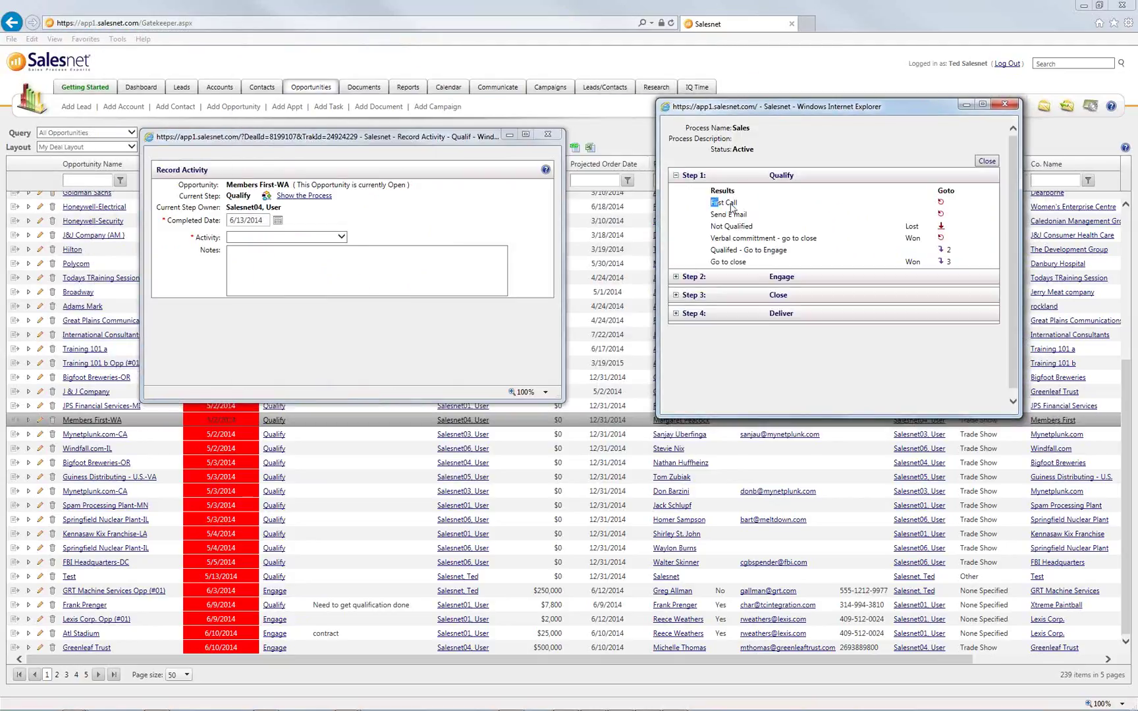
pyautogui.moveTo(708, 200); pyautogui.dragTo(876, 236)
pyautogui.moveTo(760, 214); pyautogui.dragTo(717, 209)
pyautogui.click(946, 216)
pyautogui.moveTo(712, 256); pyautogui.dragTo(788, 251)
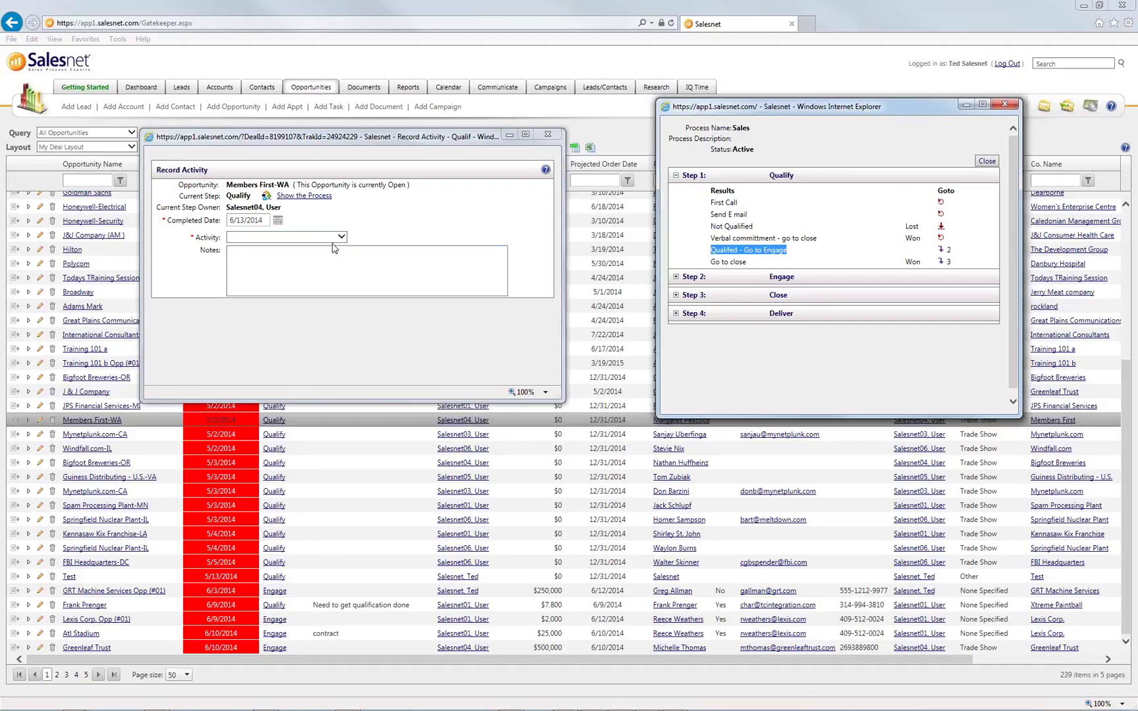
# Choose "Qualifed - Go to Engage" as the Members First-WA activity and review its next step activity settings
pyautogui.moveTo(375, 136); pyautogui.dragTo(382, 126)
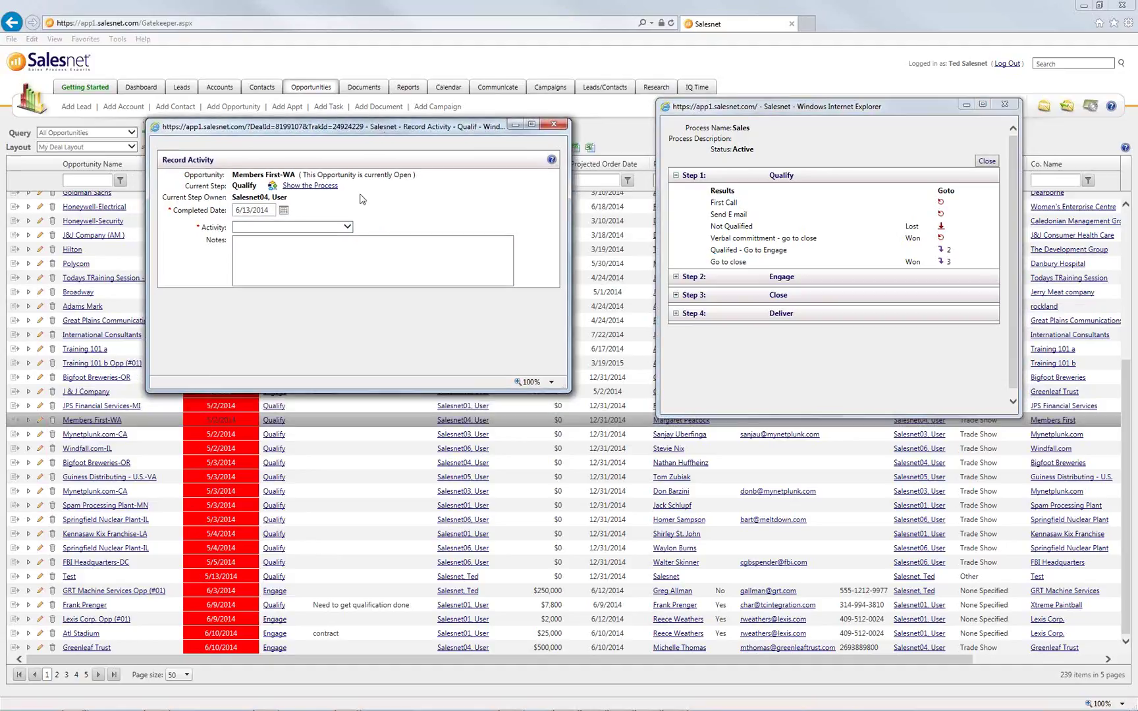
pyautogui.click(347, 226)
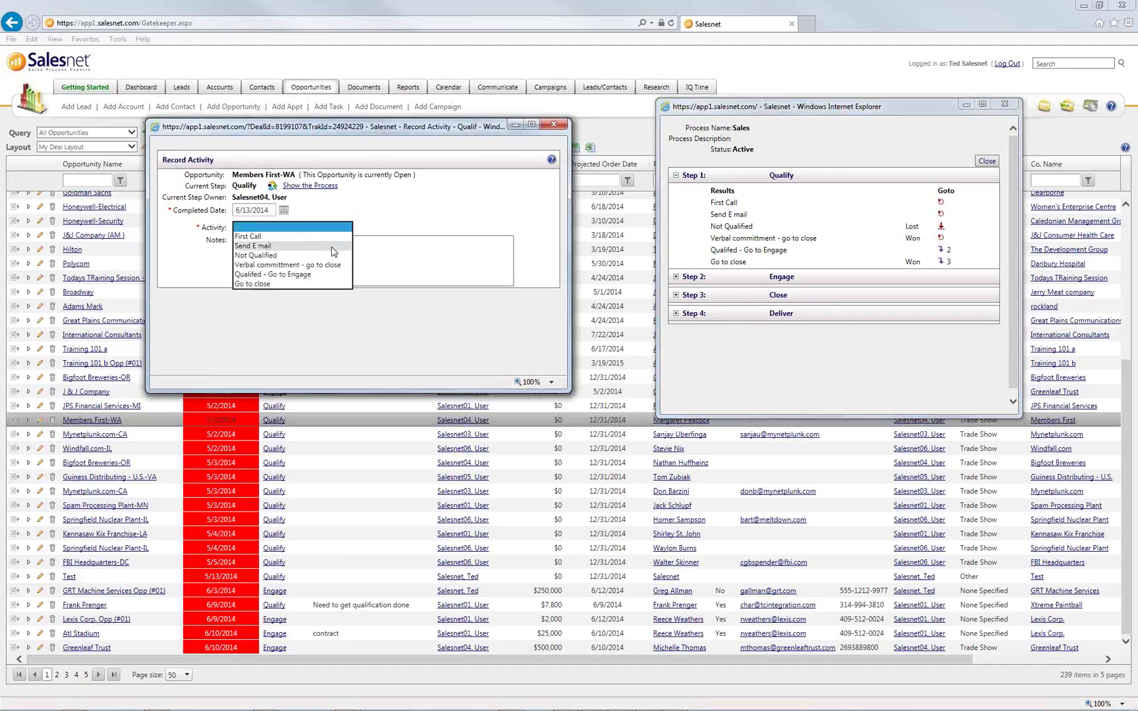
pyautogui.click(276, 275)
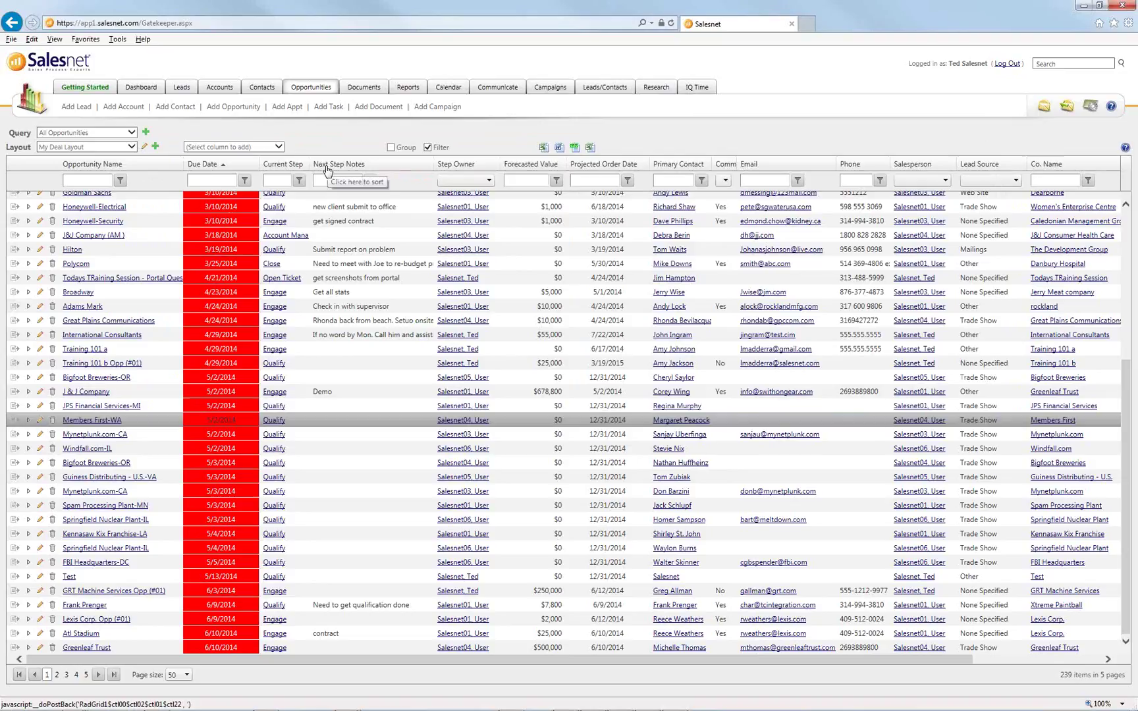
pyautogui.hotkey('alt', 'Tab')
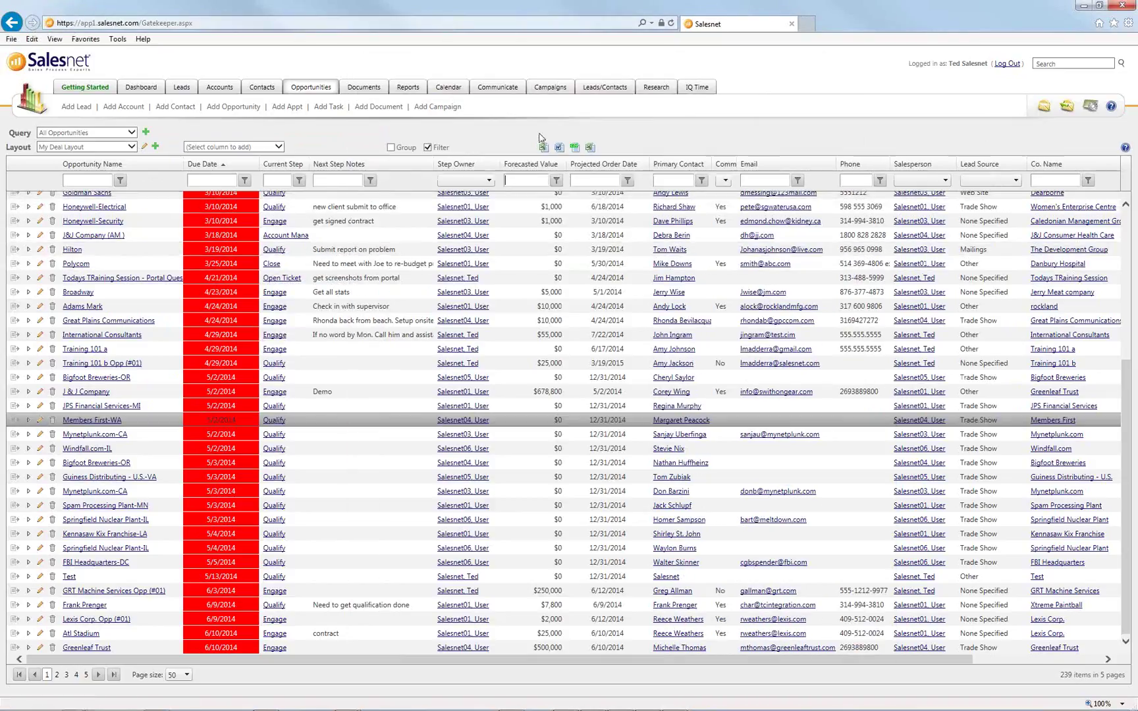
pyautogui.hotkey('alt', 'Tab')
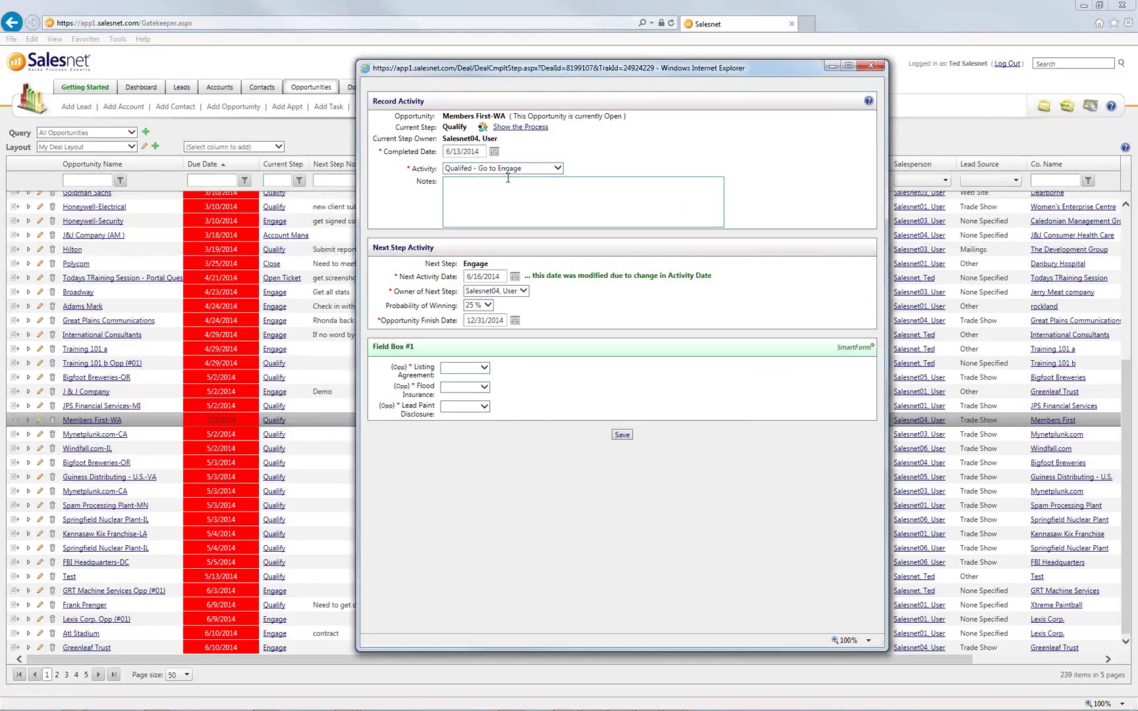
pyautogui.moveTo(374, 250); pyautogui.dragTo(556, 333)
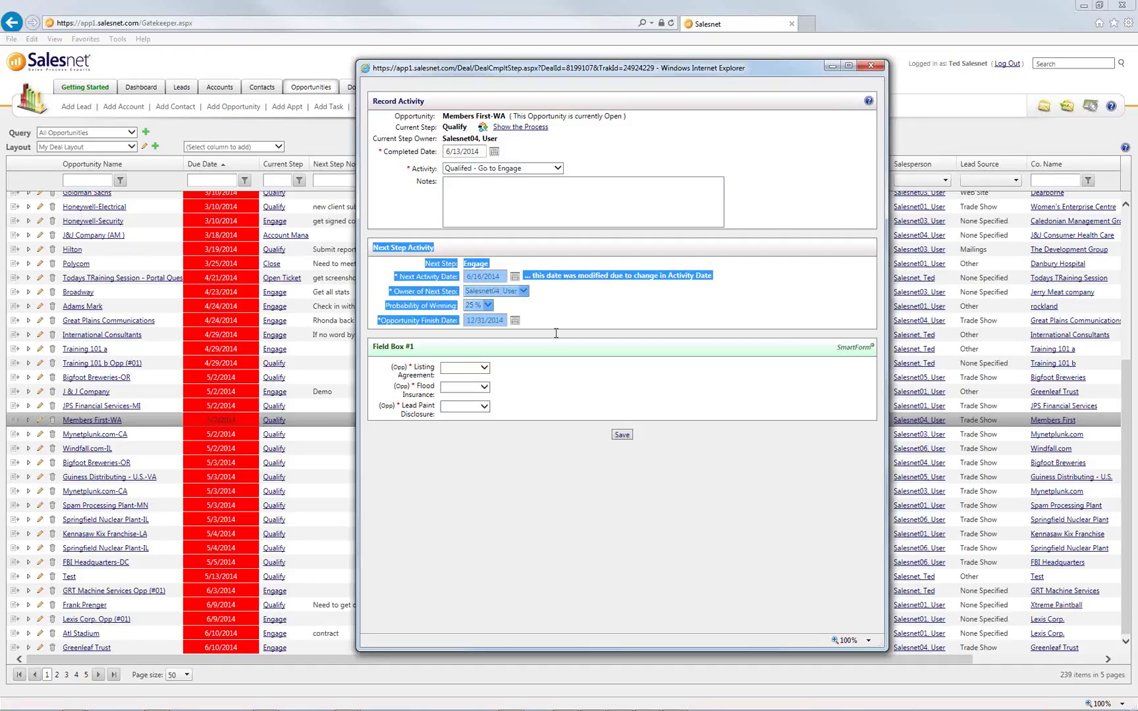
pyautogui.click(577, 329)
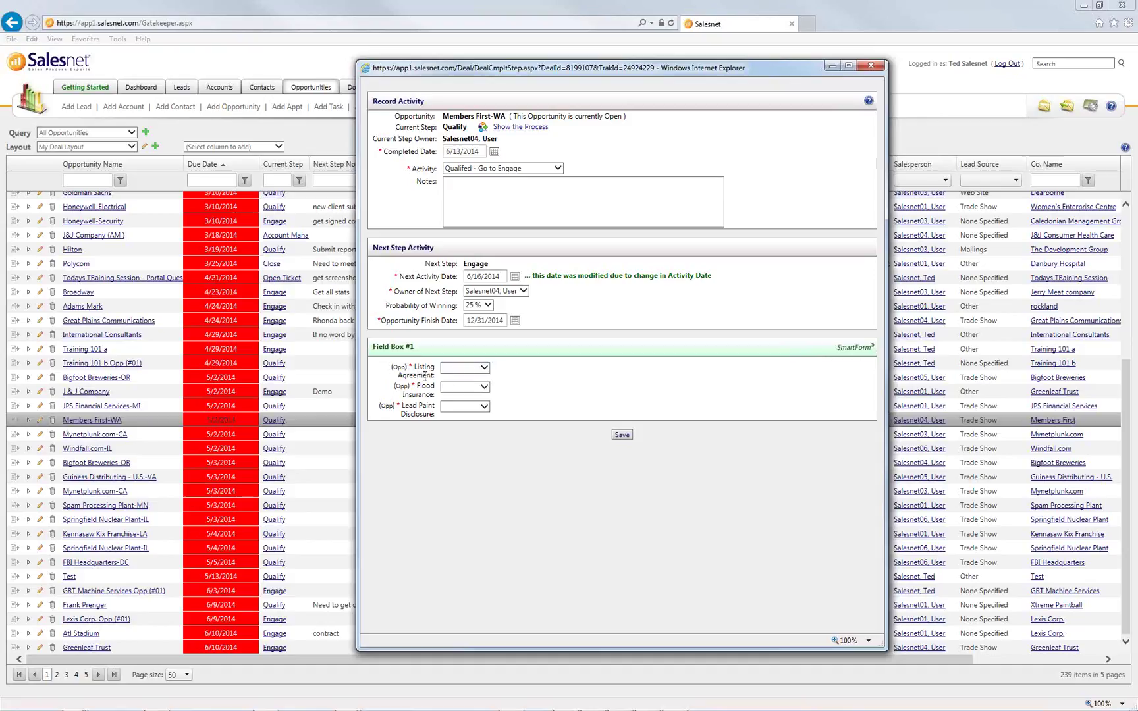
# Set the Listing Agreement to Complete in Field Box #1 of the SmartForm
pyautogui.click(472, 369)
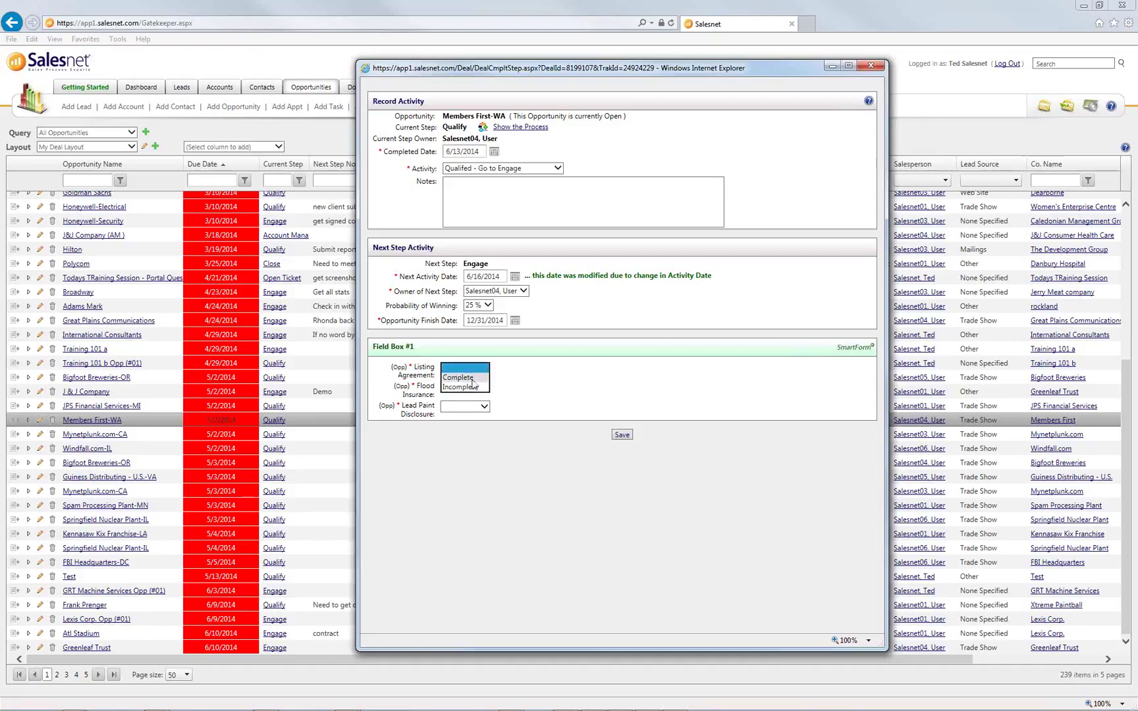
pyautogui.click(472, 381)
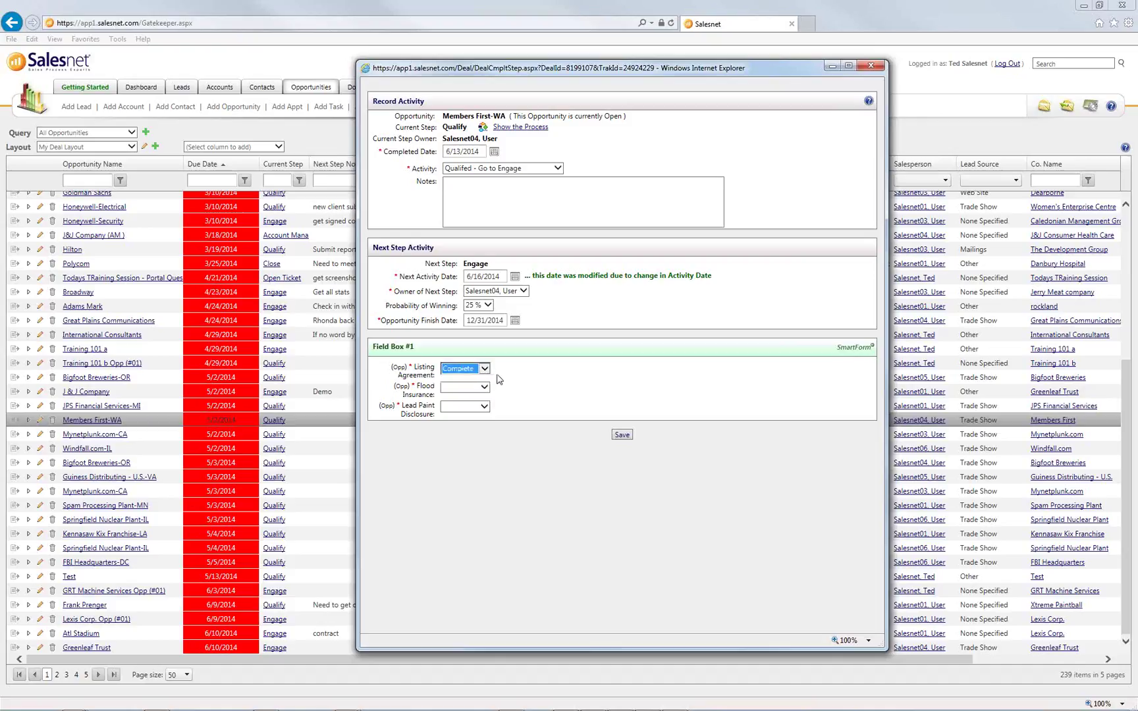
pyautogui.click(411, 367)
pyautogui.click(523, 383)
# Switch the activity to First Call and review its next step, next activity date and SmartForm sections
pyautogui.click(558, 168)
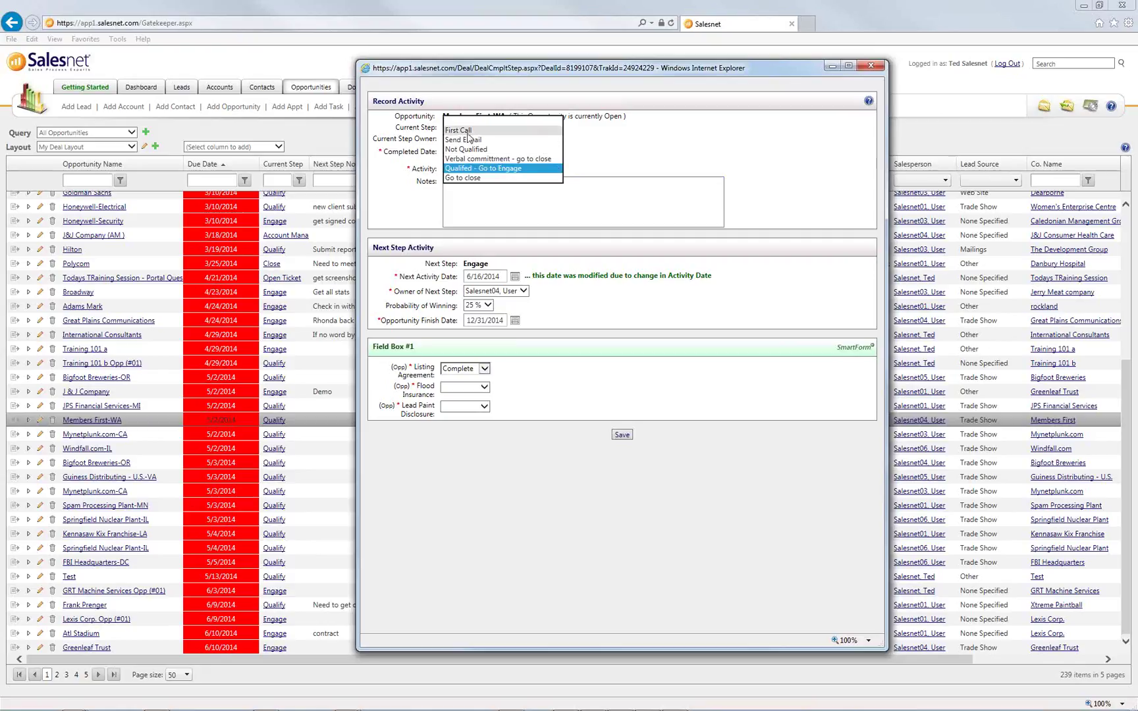
pyautogui.click(468, 132)
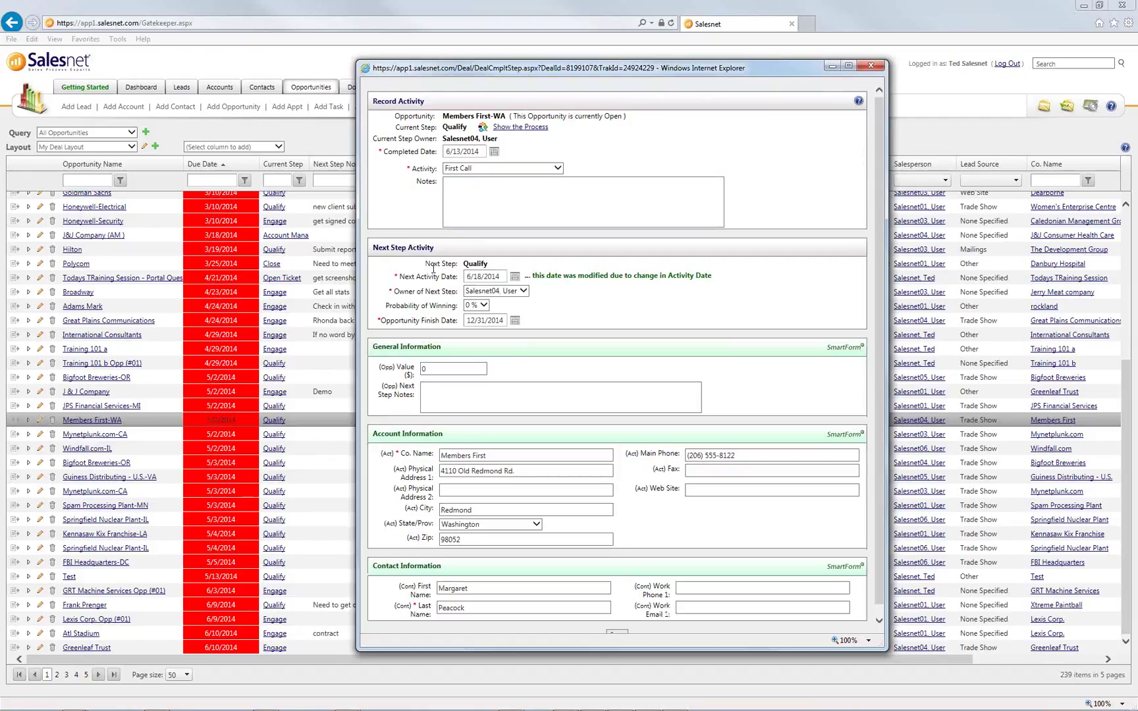
pyautogui.moveTo(428, 263); pyautogui.dragTo(486, 266)
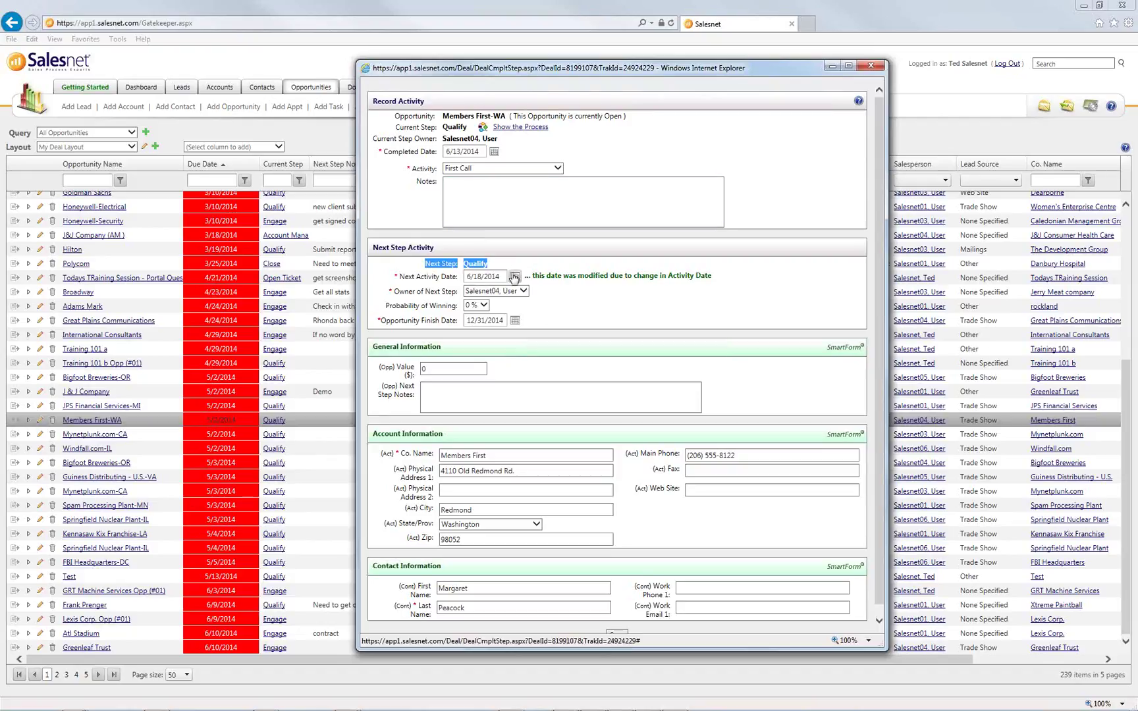
pyautogui.doubleClick(486, 277)
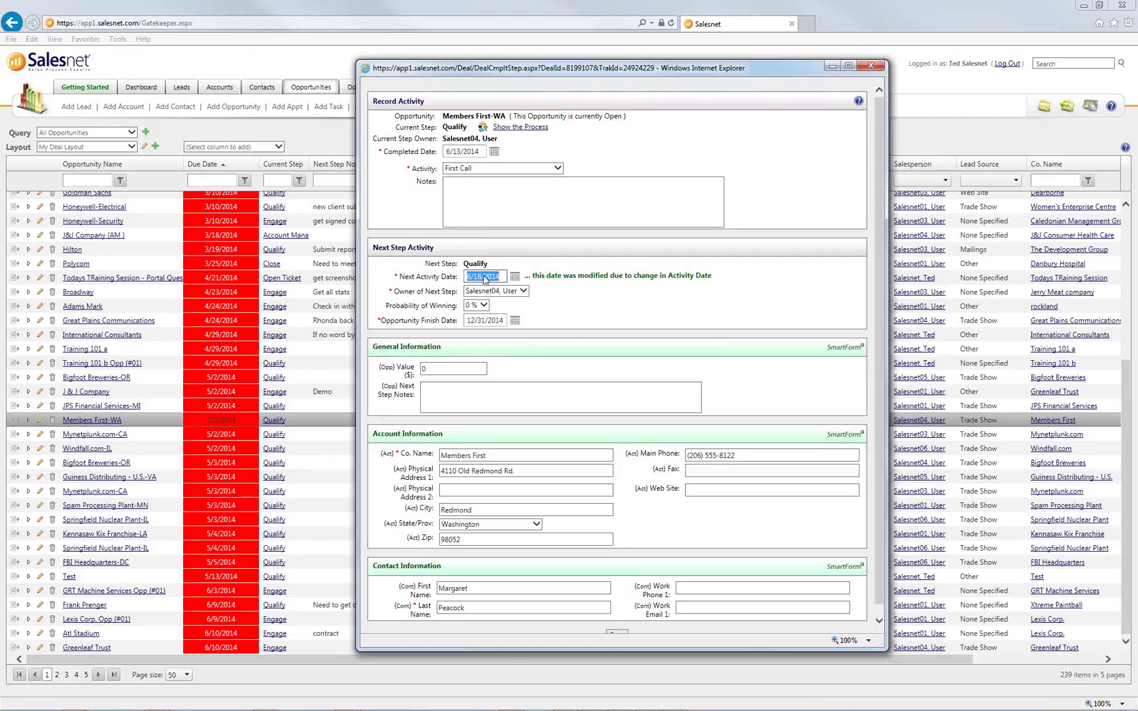
pyautogui.click(664, 346)
pyautogui.scroll(-1, 675, 350)
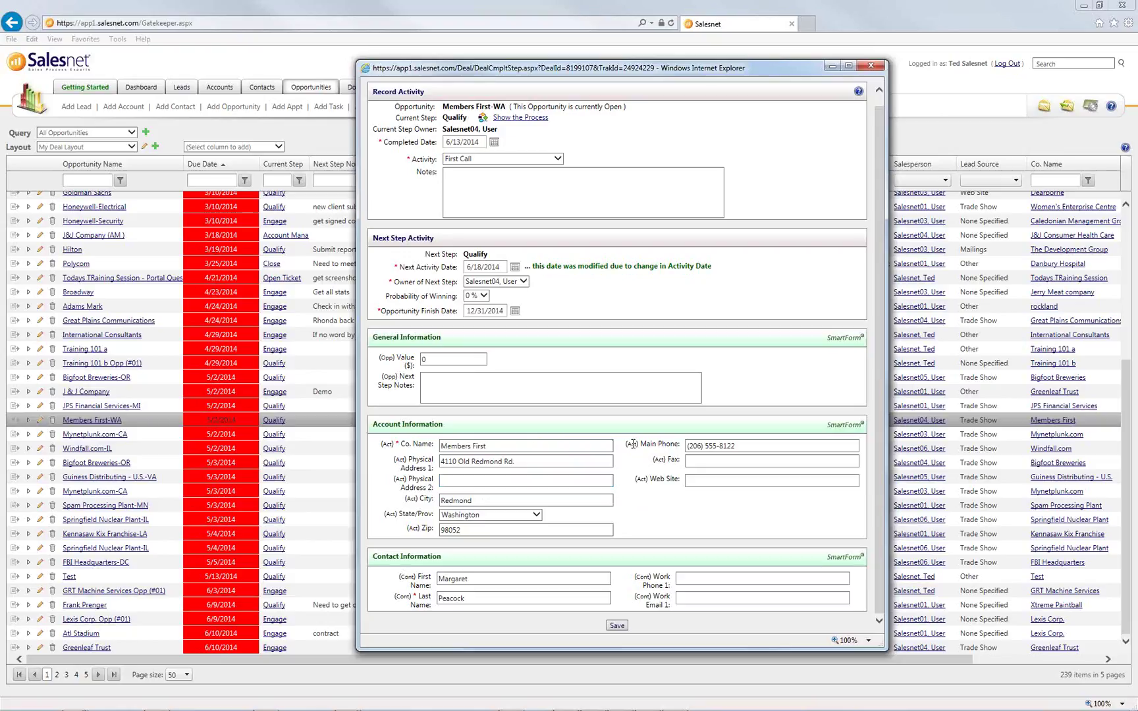
pyautogui.scroll(1, 609, 309)
# Switch the activity to Not Qualified, look through the lost reasons, and close the Record Activity window without saving
pyautogui.click(557, 169)
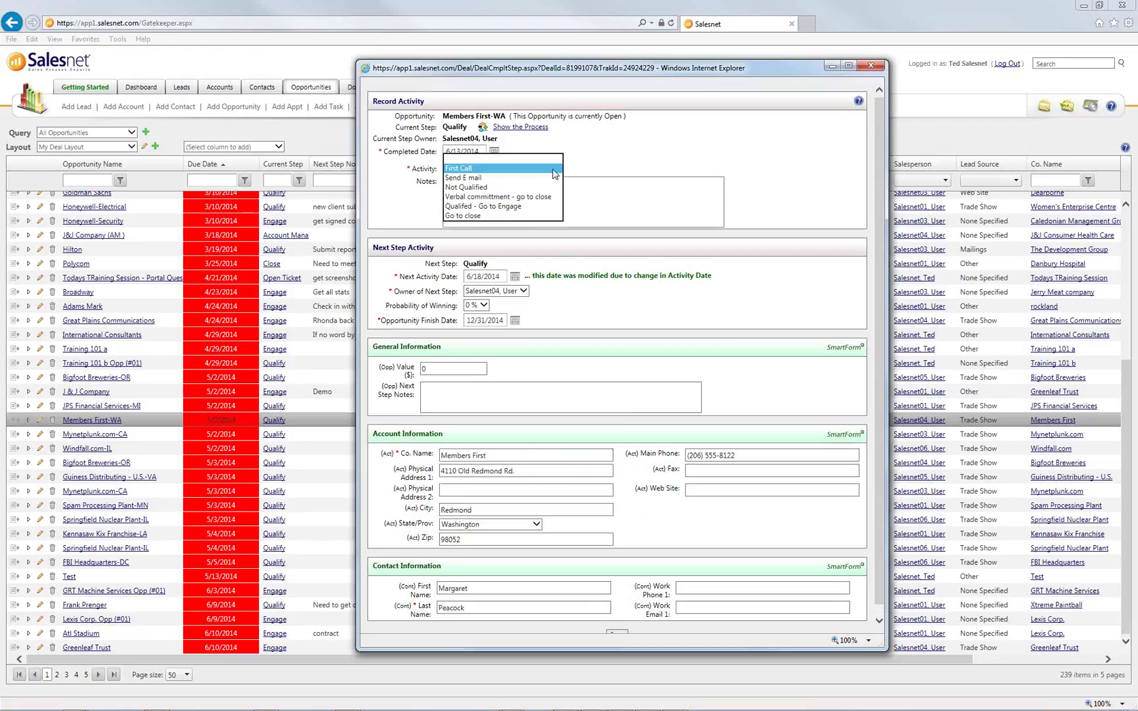
pyautogui.click(471, 188)
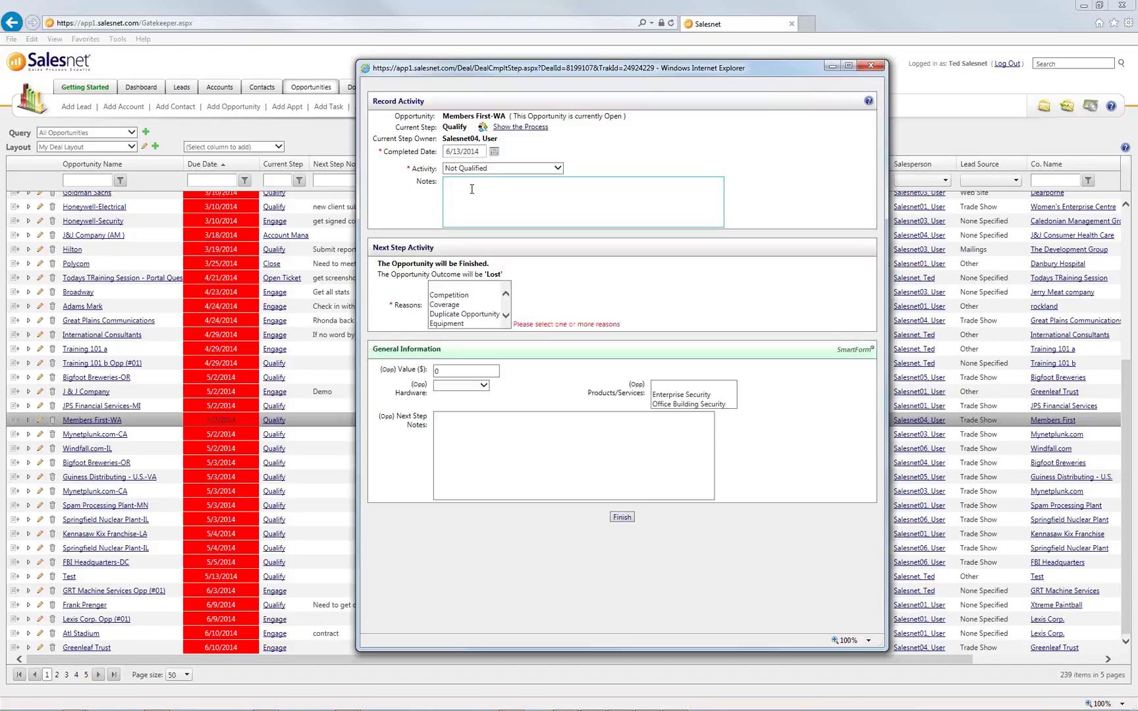
pyautogui.click(507, 317)
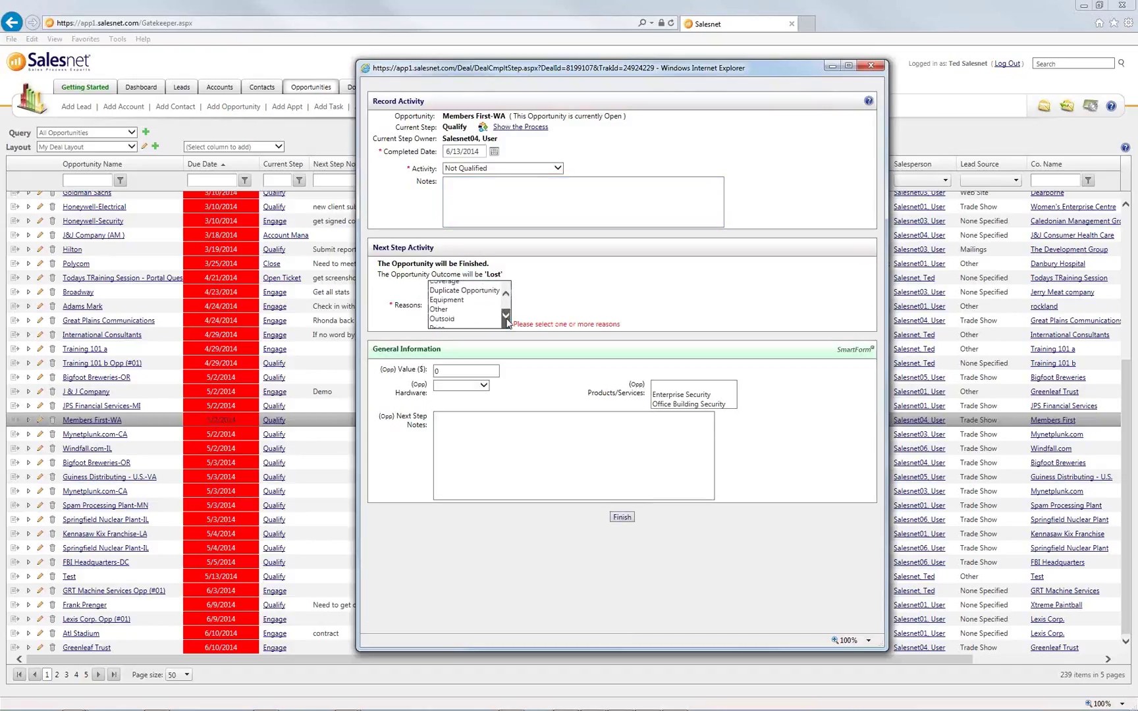
pyautogui.click(507, 316)
pyautogui.click(507, 316)
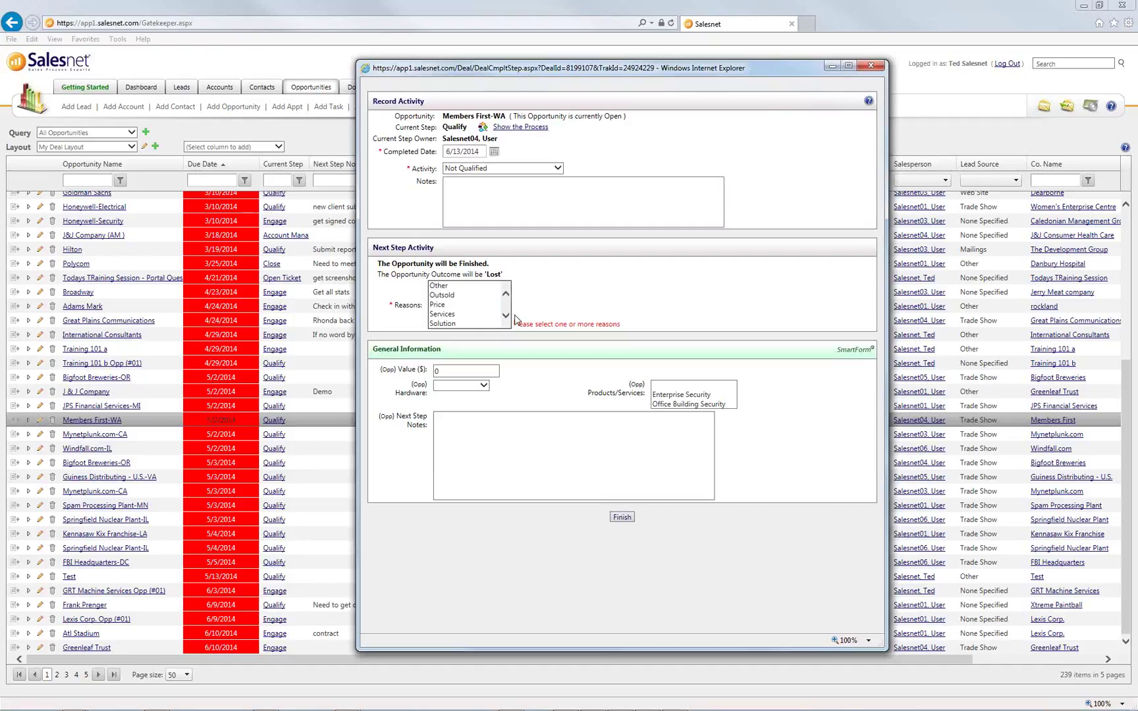
pyautogui.click(558, 168)
pyautogui.click(556, 169)
pyautogui.click(555, 168)
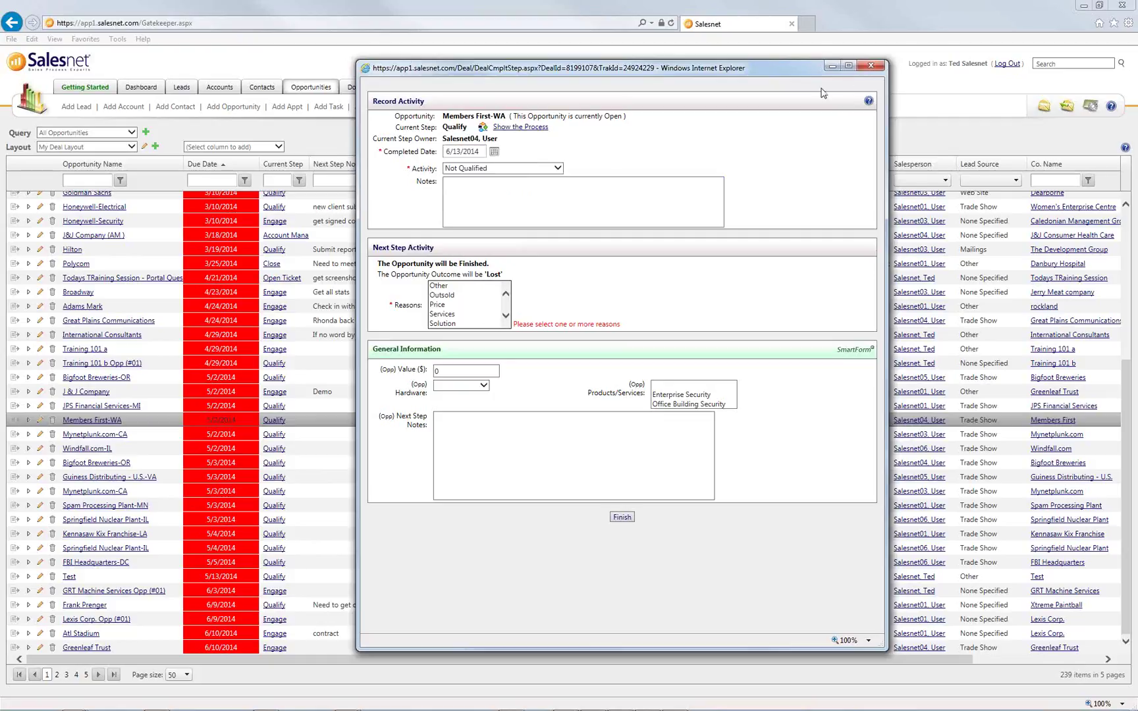
pyautogui.click(871, 66)
pyautogui.hotkey('alt', 'Tab')
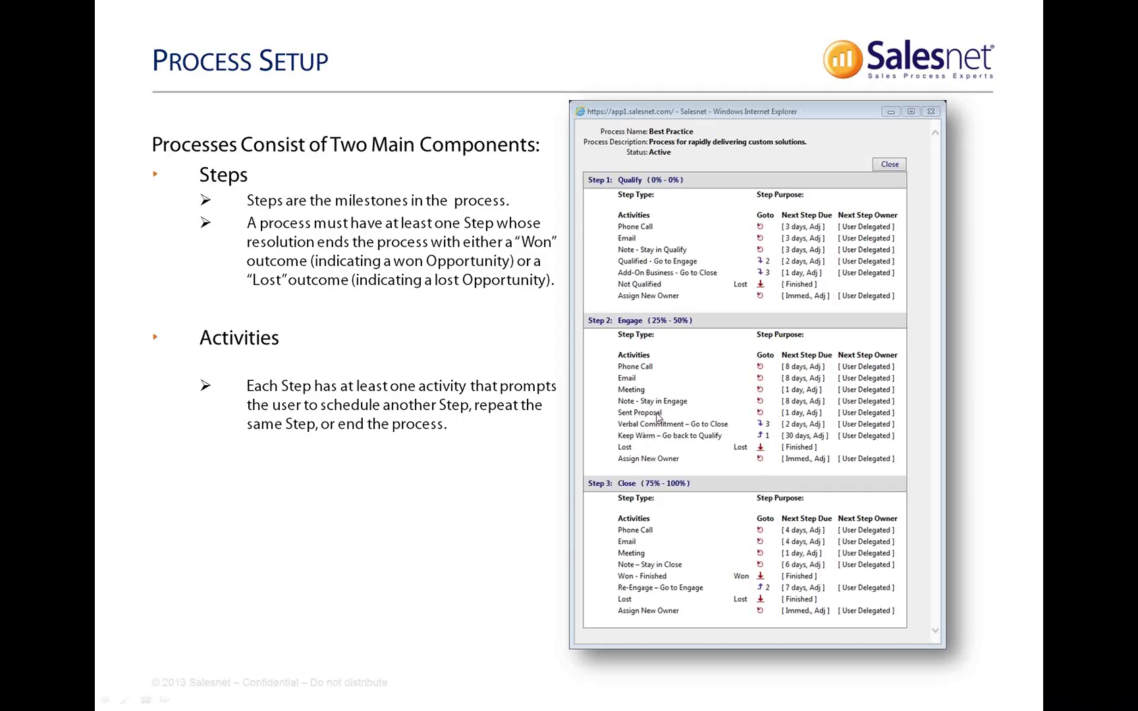
pyautogui.click(657, 417)
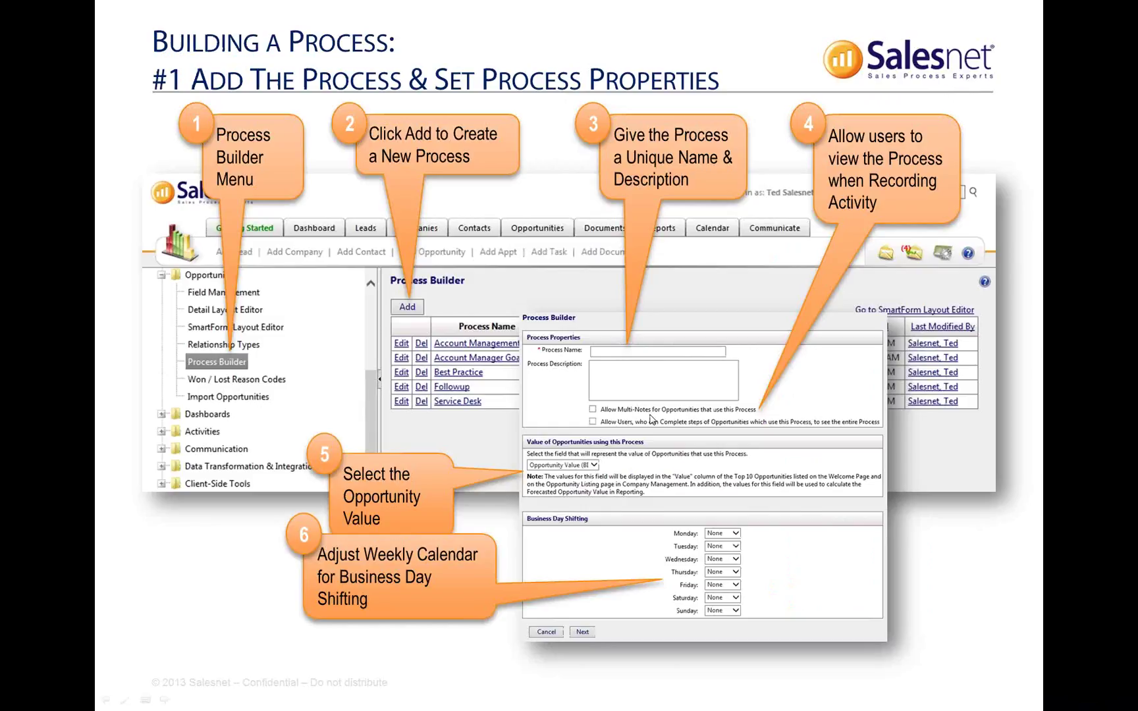
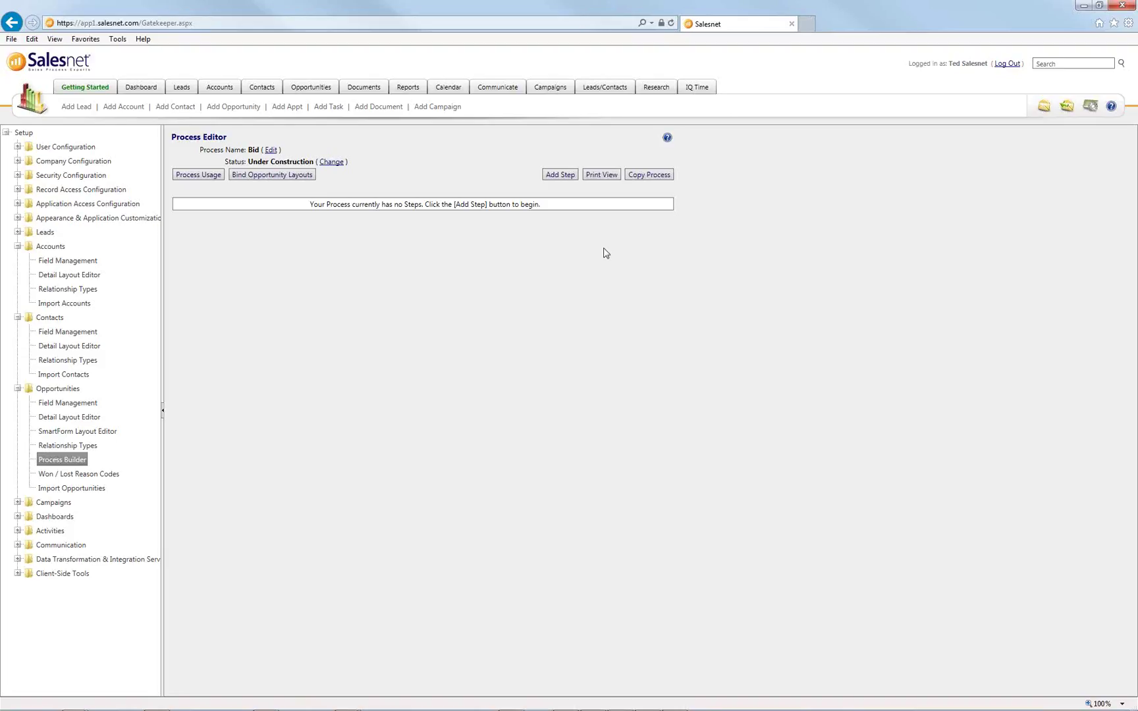
# Add a process step named Receive RFP with a probability of winning from 0% to 10% and save it
pyautogui.click(562, 178)
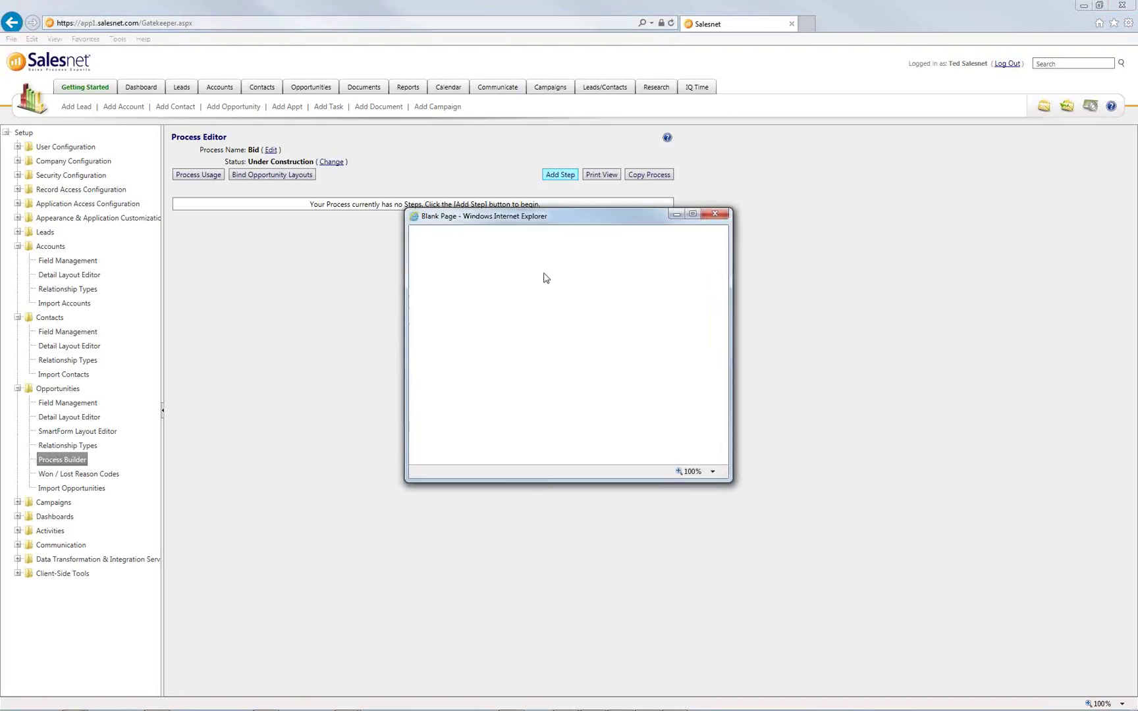
pyautogui.click(544, 257)
pyautogui.write('R')
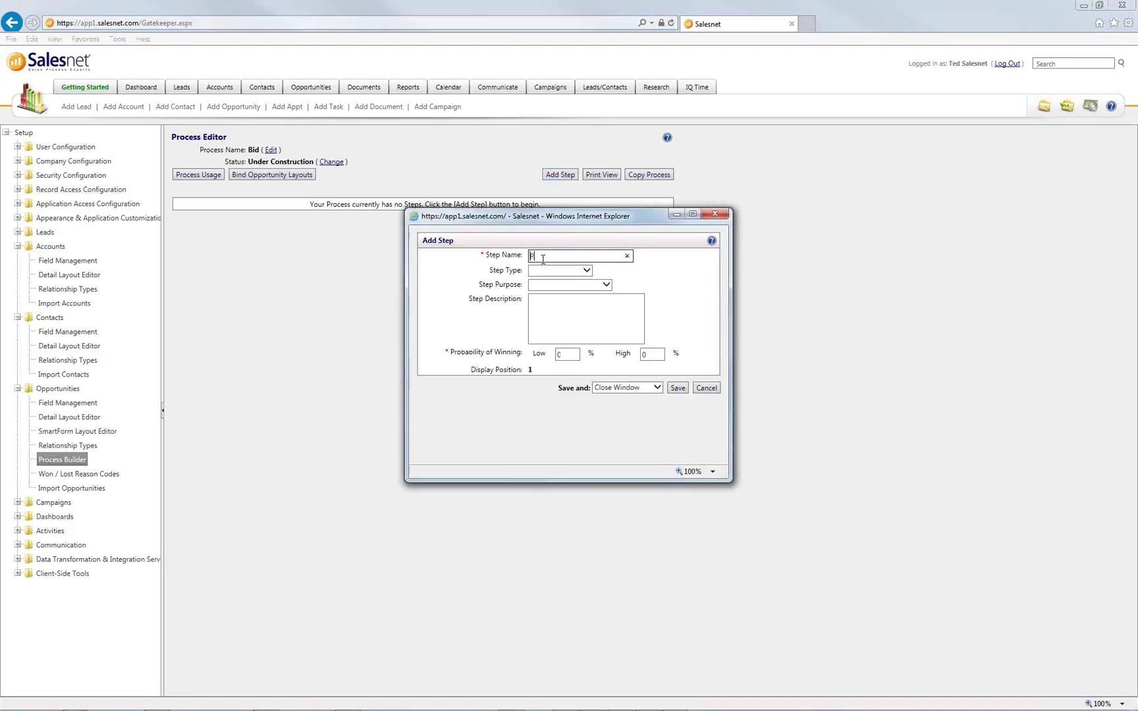
pyautogui.write('eceive RFP')
pyautogui.moveTo(490, 270); pyautogui.dragTo(521, 287)
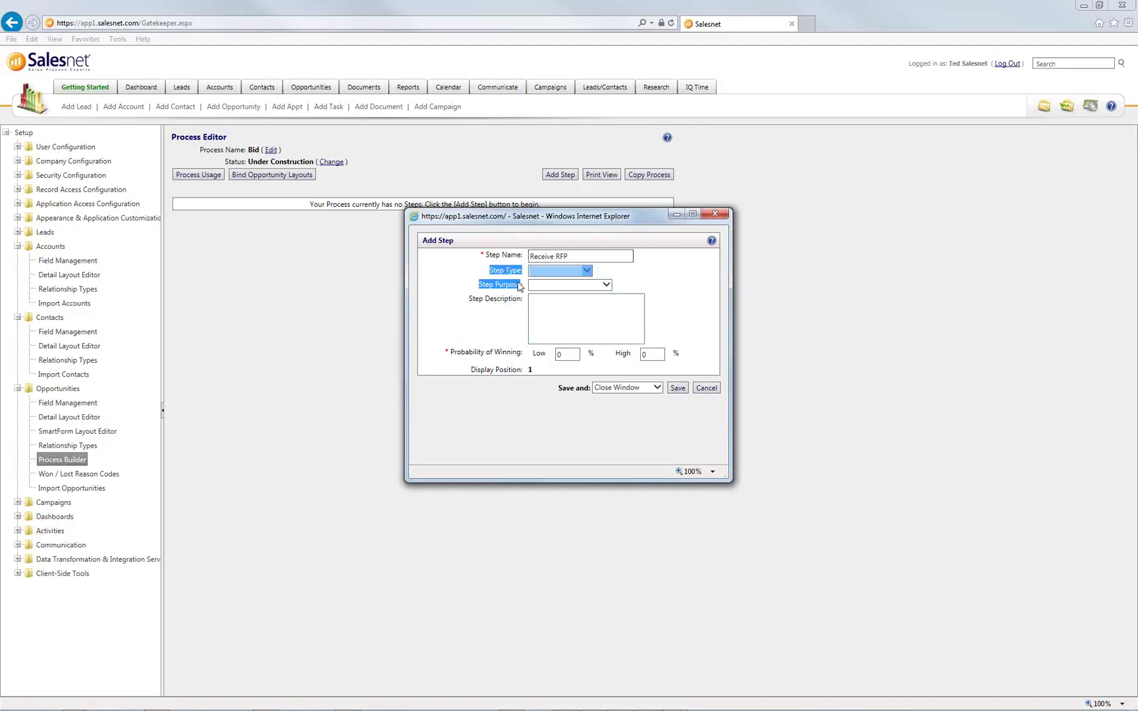
pyautogui.click(687, 282)
pyautogui.click(586, 271)
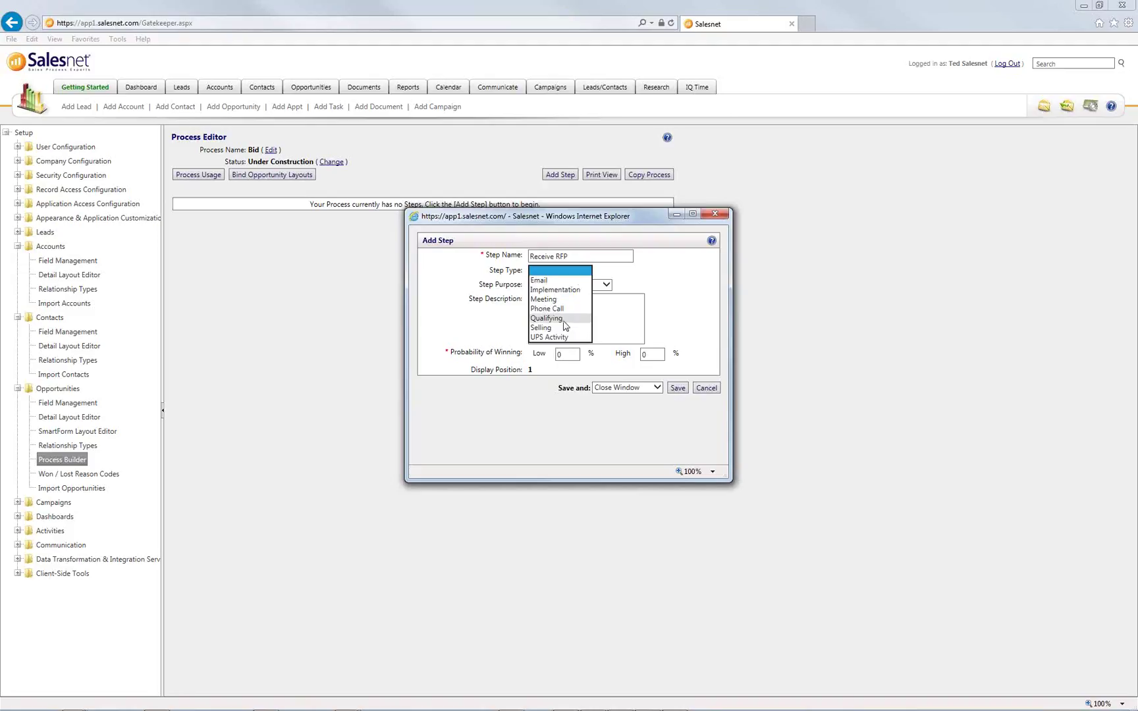
pyautogui.click(647, 291)
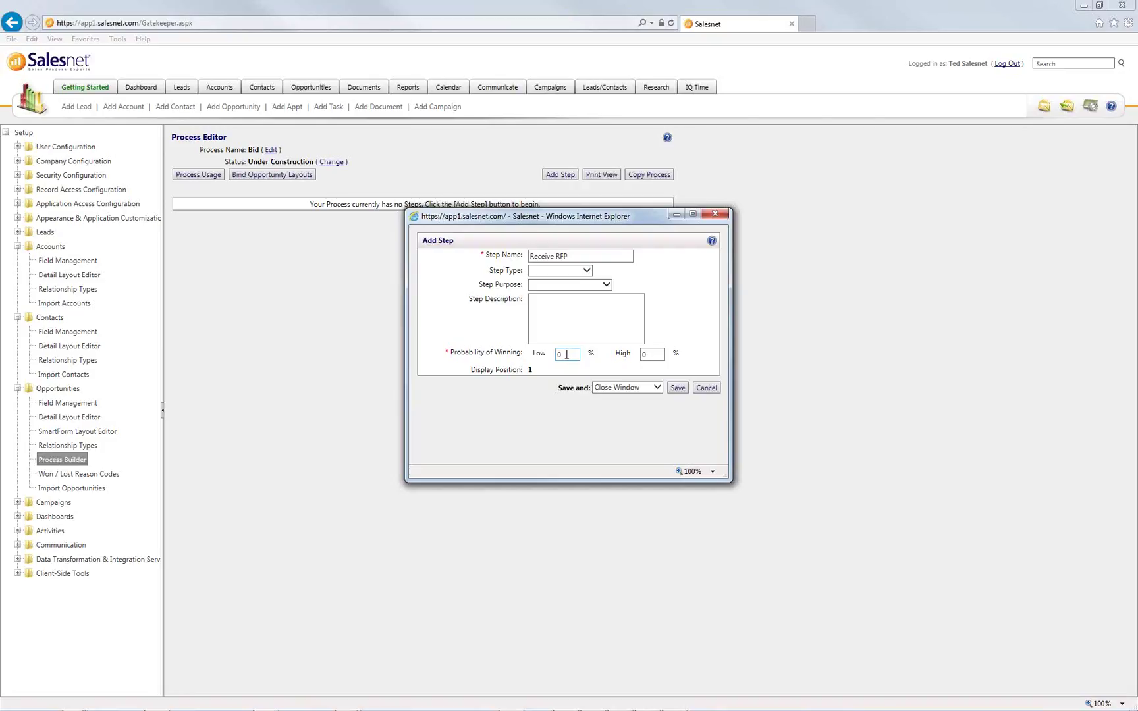
pyautogui.doubleClick(654, 355)
pyautogui.write('10')
pyautogui.click(677, 393)
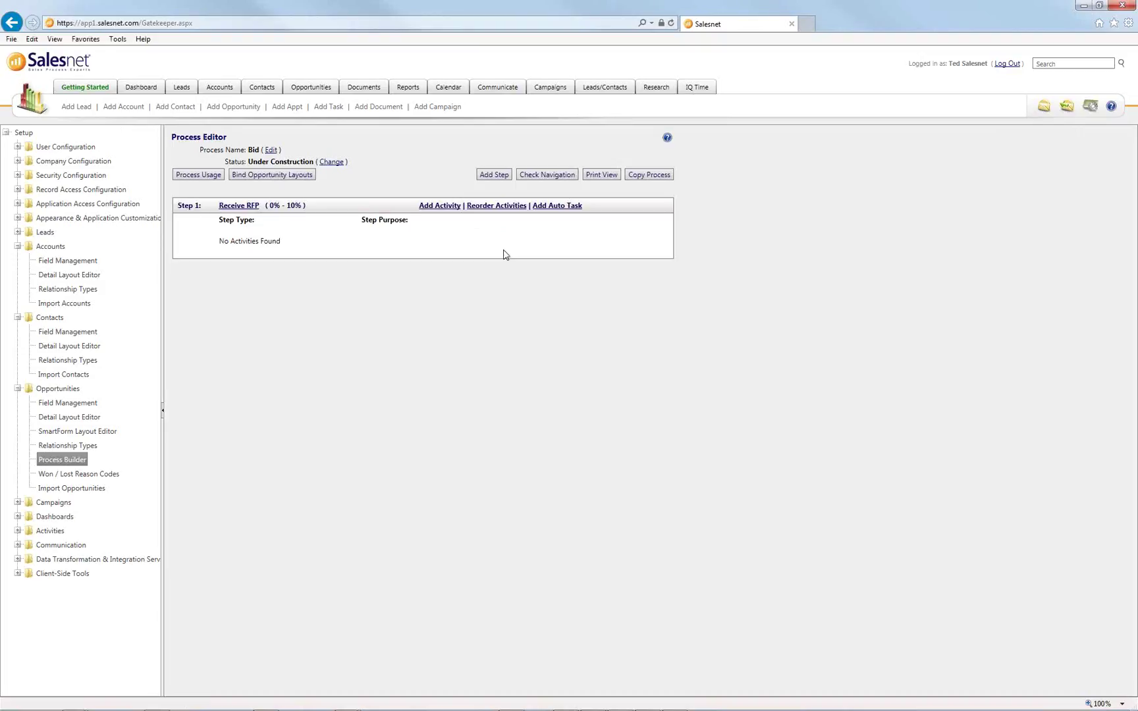
# Add a second step named In Process with a probability of winning from 10% to 50%
pyautogui.click(500, 177)
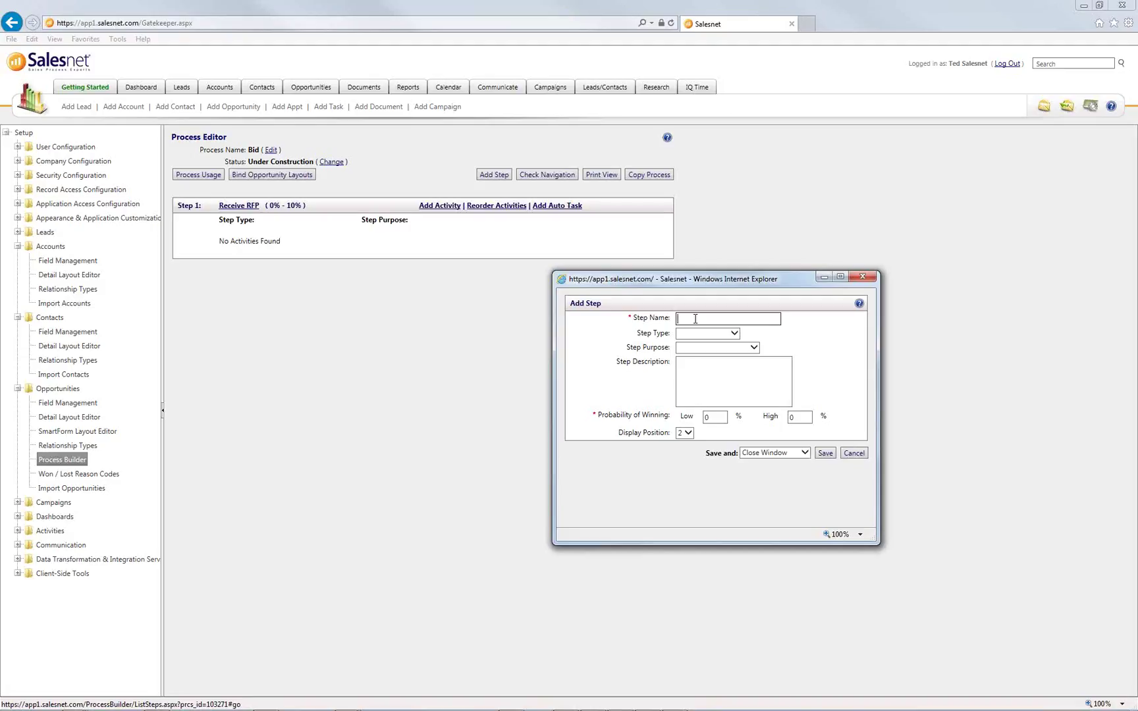
pyautogui.write('In Process')
pyautogui.click(713, 417)
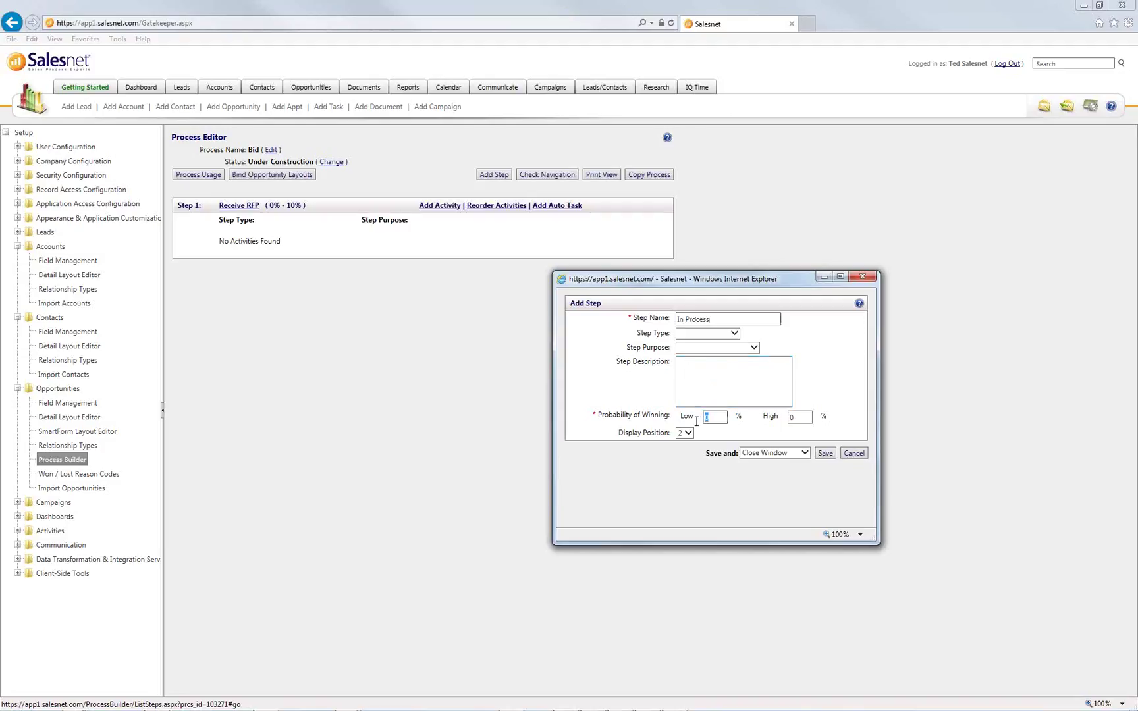
pyautogui.write('10')
pyautogui.doubleClick(804, 418)
pyautogui.write('50')
pyautogui.click(826, 454)
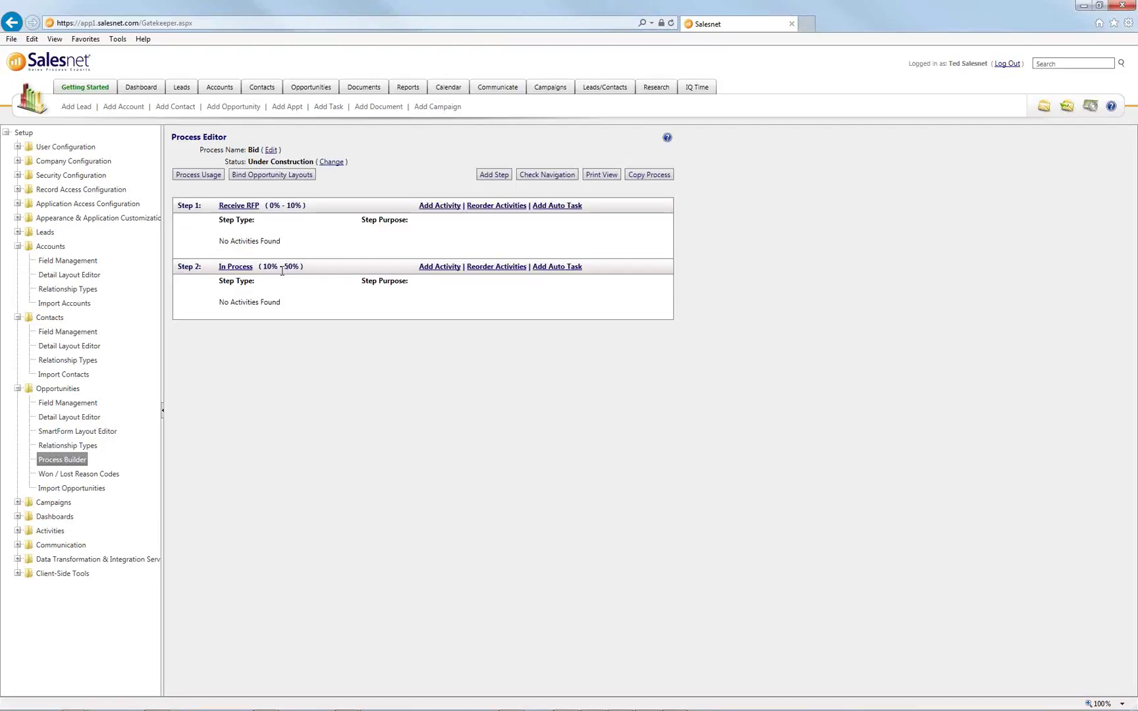
pyautogui.moveTo(263, 267); pyautogui.dragTo(354, 273)
pyautogui.click(492, 343)
# Add a third step named Submit with a probability of winning from 50% to 70%
pyautogui.click(504, 178)
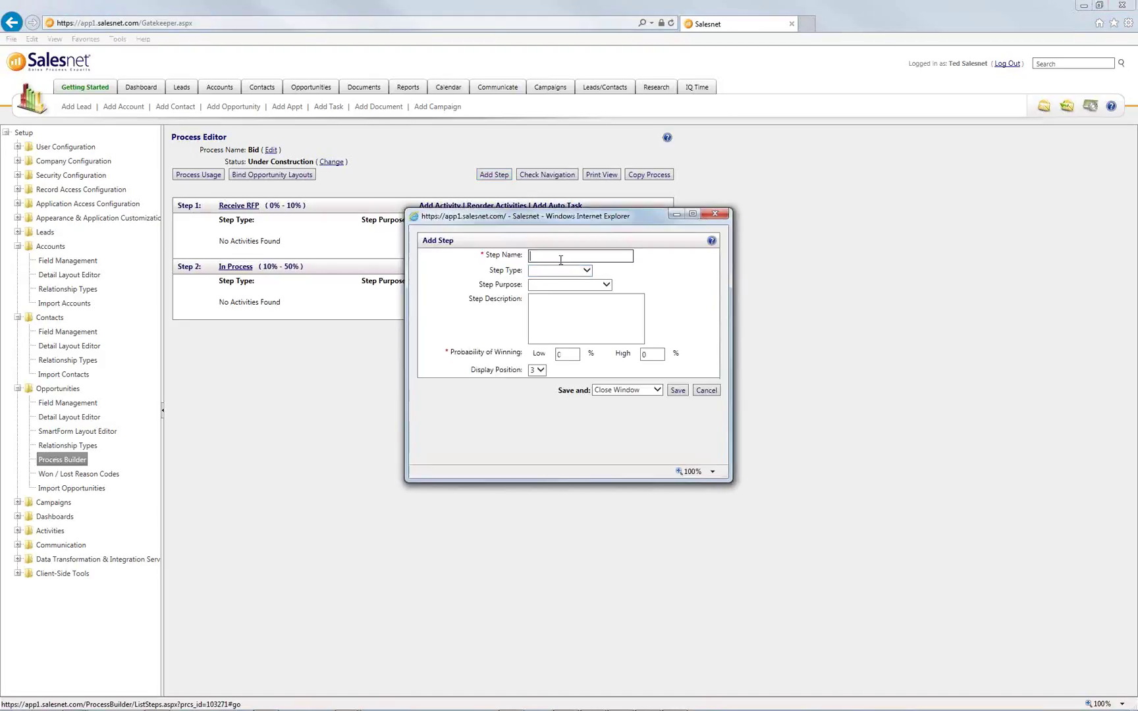
pyautogui.write('Submit')
pyautogui.click(565, 356)
pyautogui.write('50')
pyautogui.click(652, 355)
pyautogui.write('70')
pyautogui.click(678, 391)
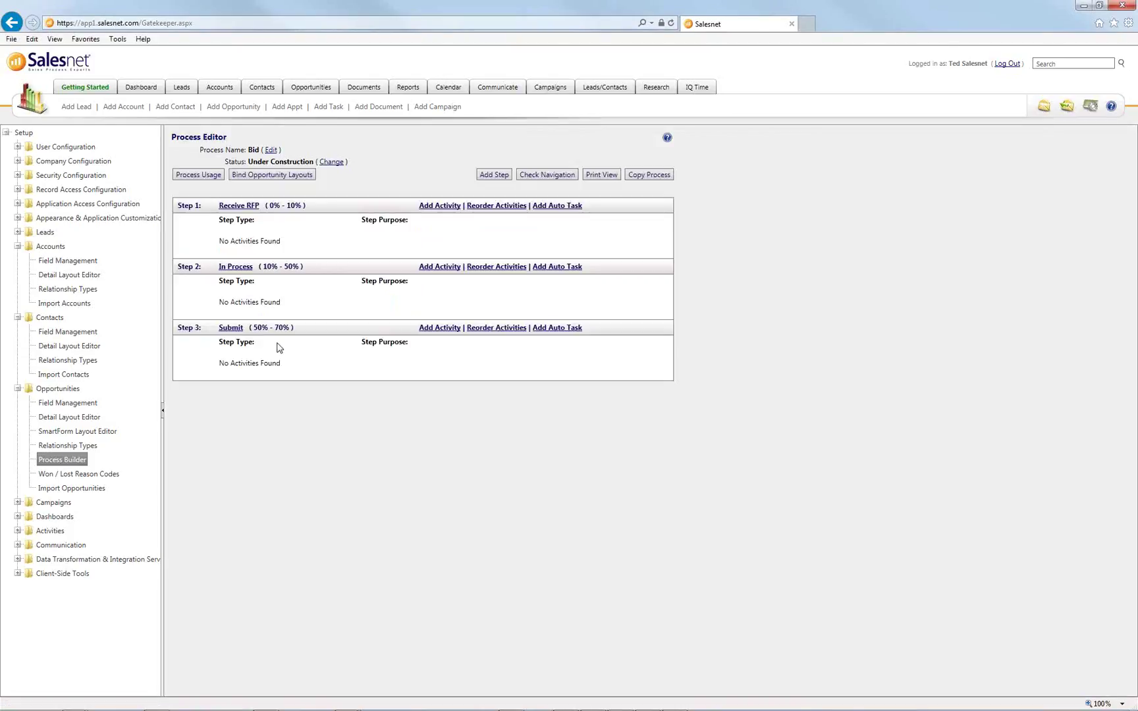
pyautogui.moveTo(253, 327); pyautogui.dragTo(286, 328)
pyautogui.click(318, 329)
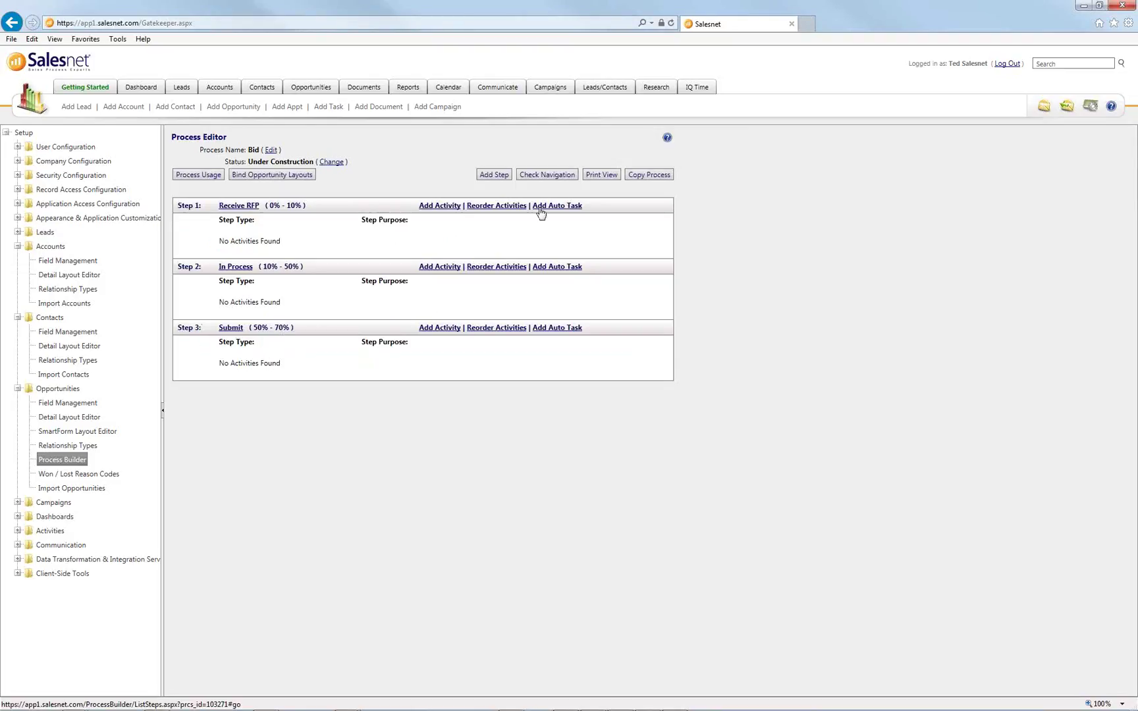
# Add a fourth step named Award with both the low and high probability of winning set to 100%
pyautogui.click(496, 176)
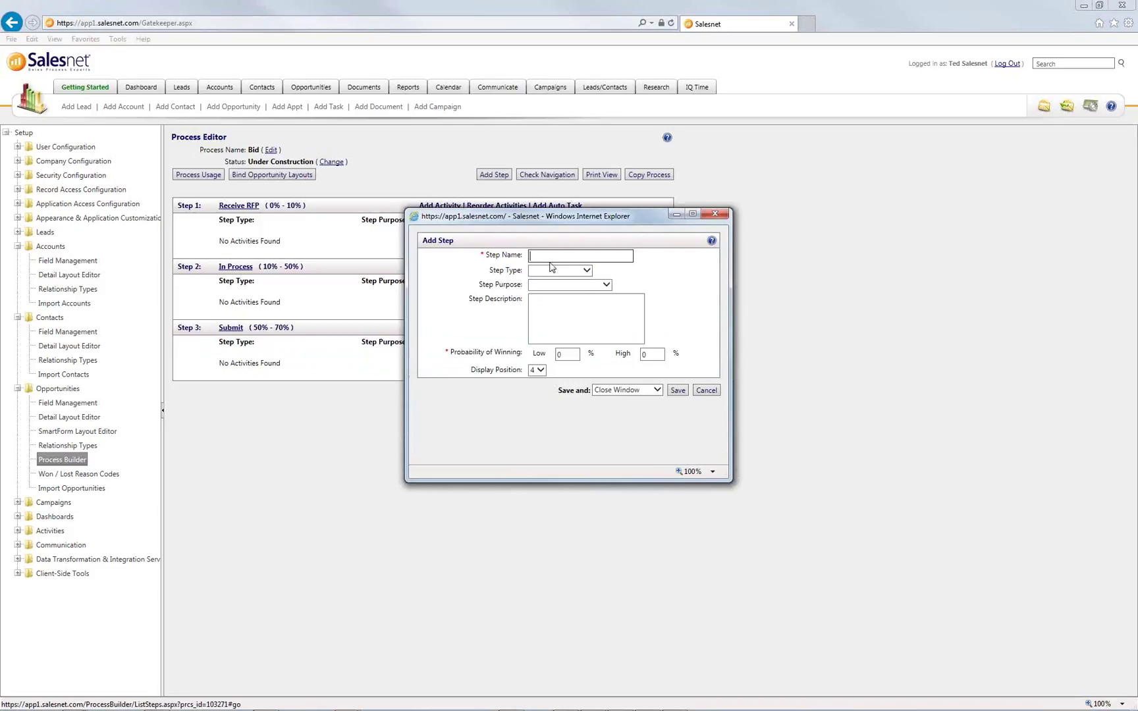
pyautogui.write('Awarde')
pyautogui.press('BackSpace')
pyautogui.click(568, 355)
pyautogui.write('100')
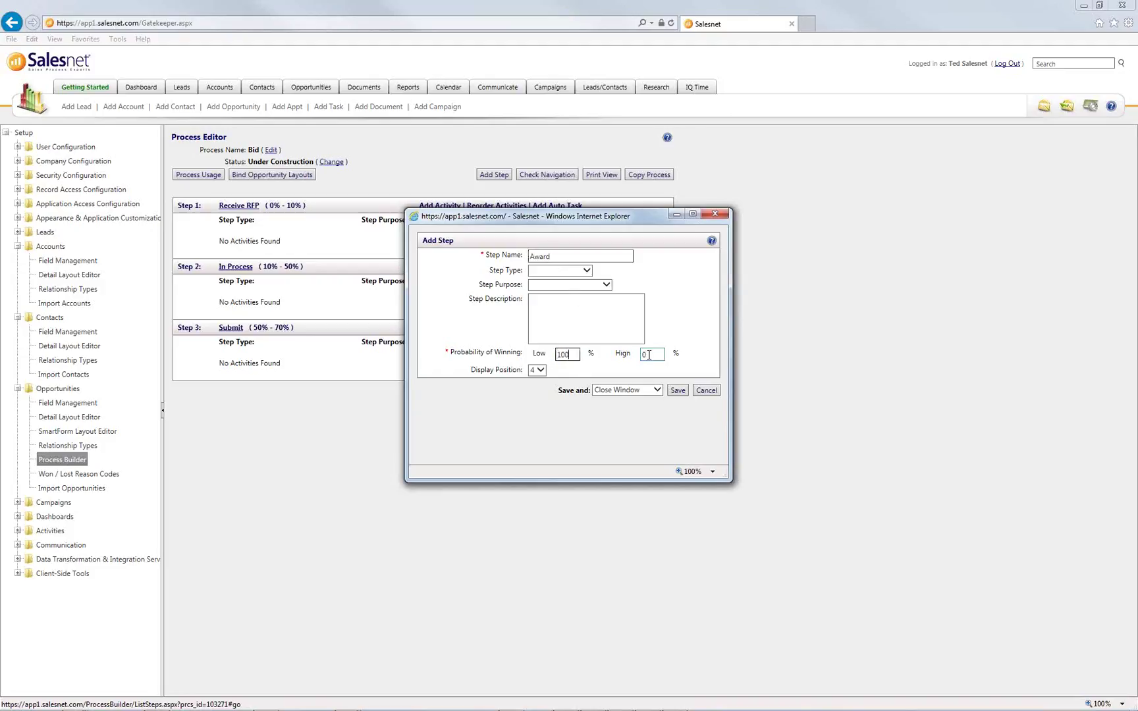
pyautogui.click(649, 355)
pyautogui.write('100')
pyautogui.click(677, 391)
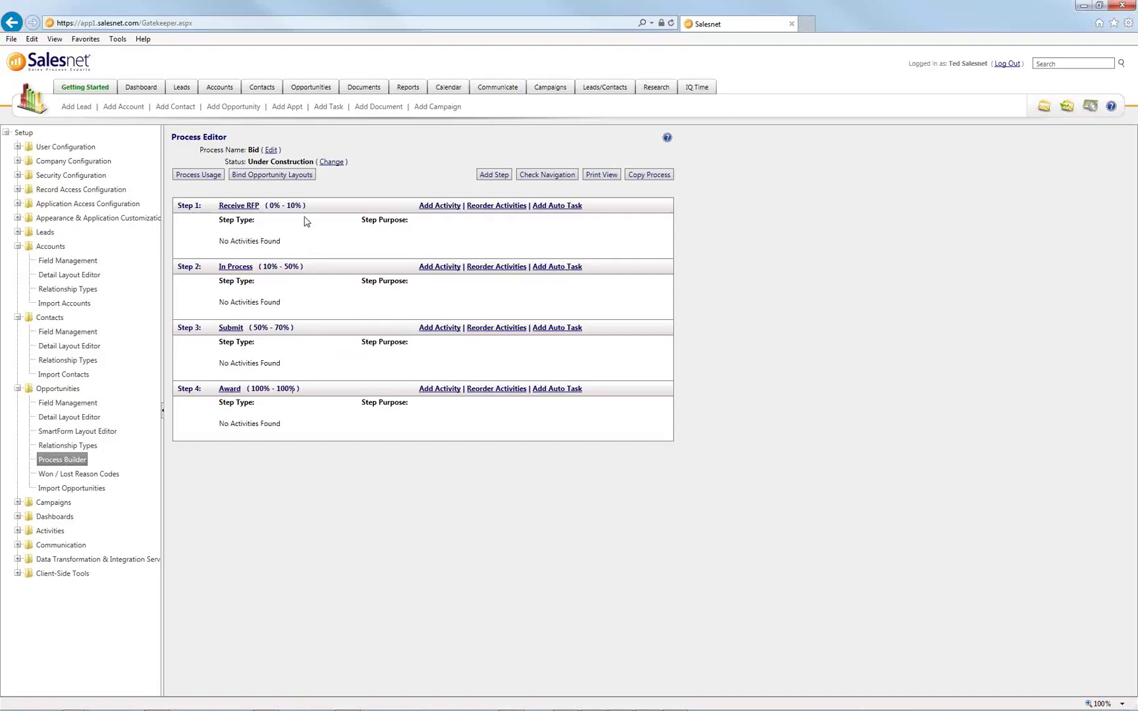
# Review the Receive RFP and Award steps in the Bid process, then switch to the presentation slides on adding steps
pyautogui.moveTo(218, 206); pyautogui.dragTo(265, 208)
pyautogui.click(308, 240)
pyautogui.moveTo(214, 433); pyautogui.dragTo(292, 432)
pyautogui.click(297, 425)
pyautogui.moveTo(212, 392); pyautogui.dragTo(304, 426)
pyautogui.click(319, 424)
pyautogui.hotkey('alt', 'Tab')
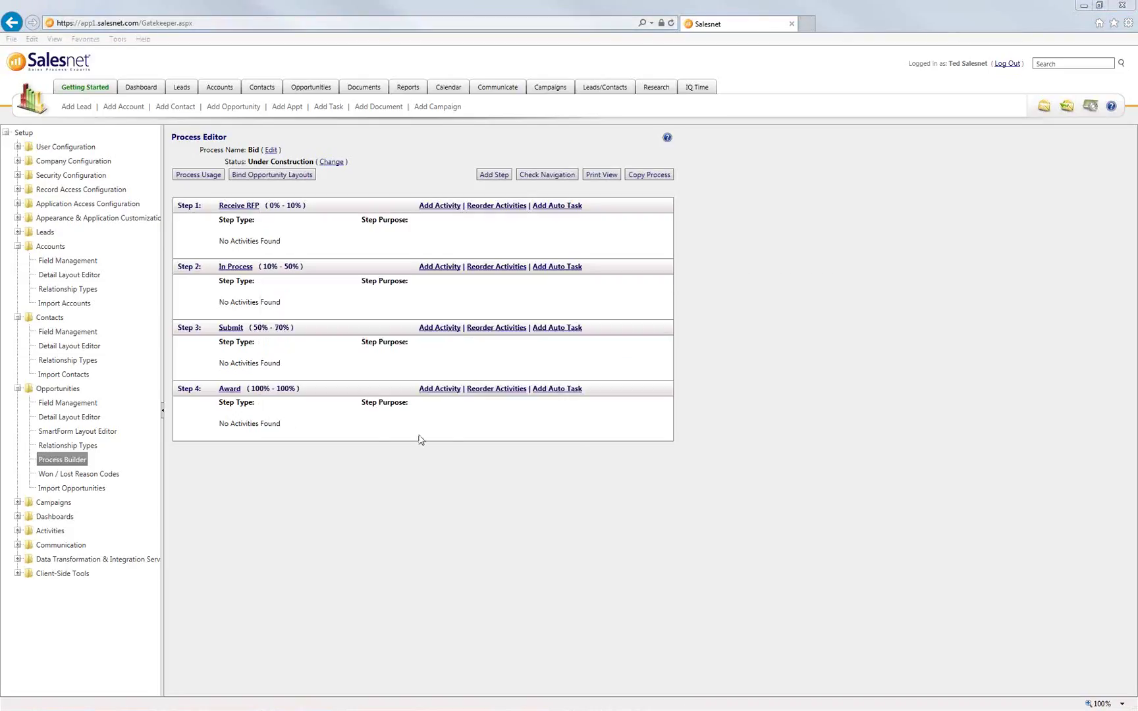
pyautogui.hotkey('alt', 'Tab')
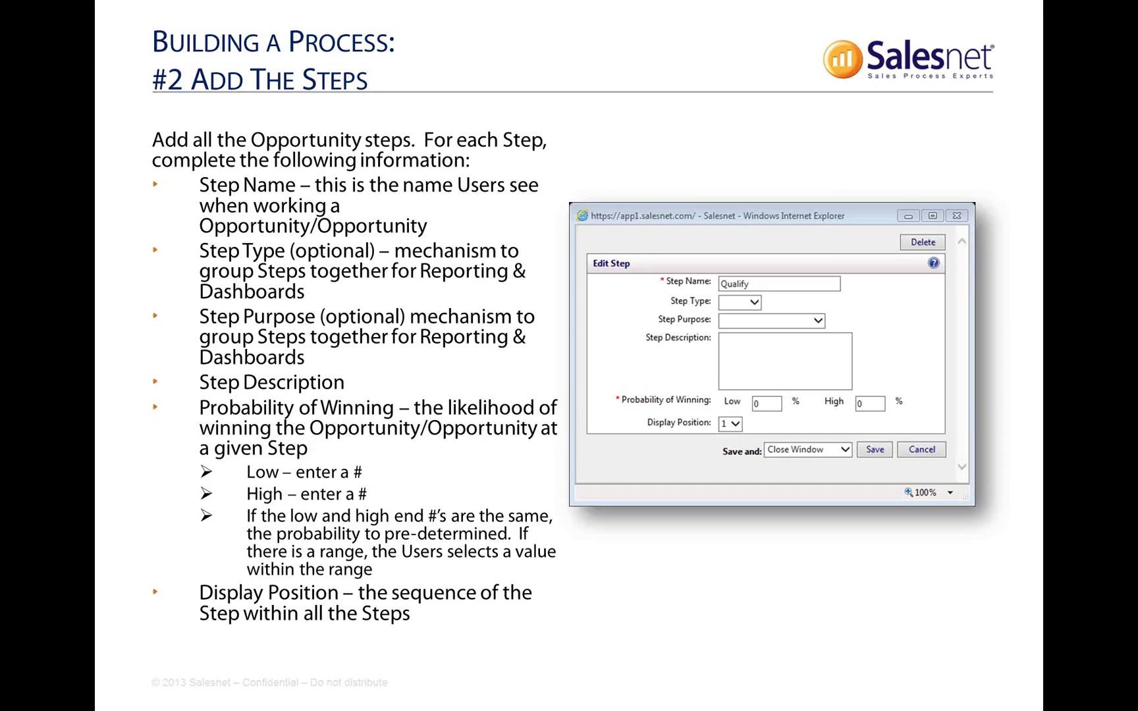
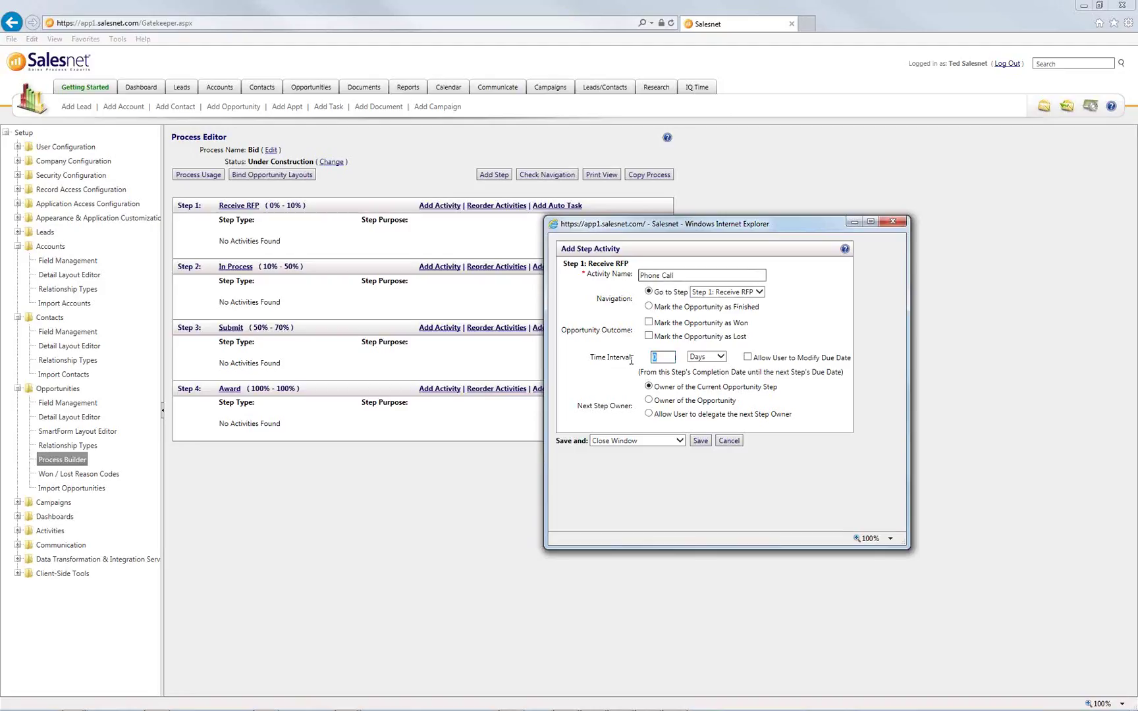
# Give the Phone Call activity a 7-day interval, a user-modifiable due date and a user-delegated next step owner, and save it
pyautogui.click(748, 357)
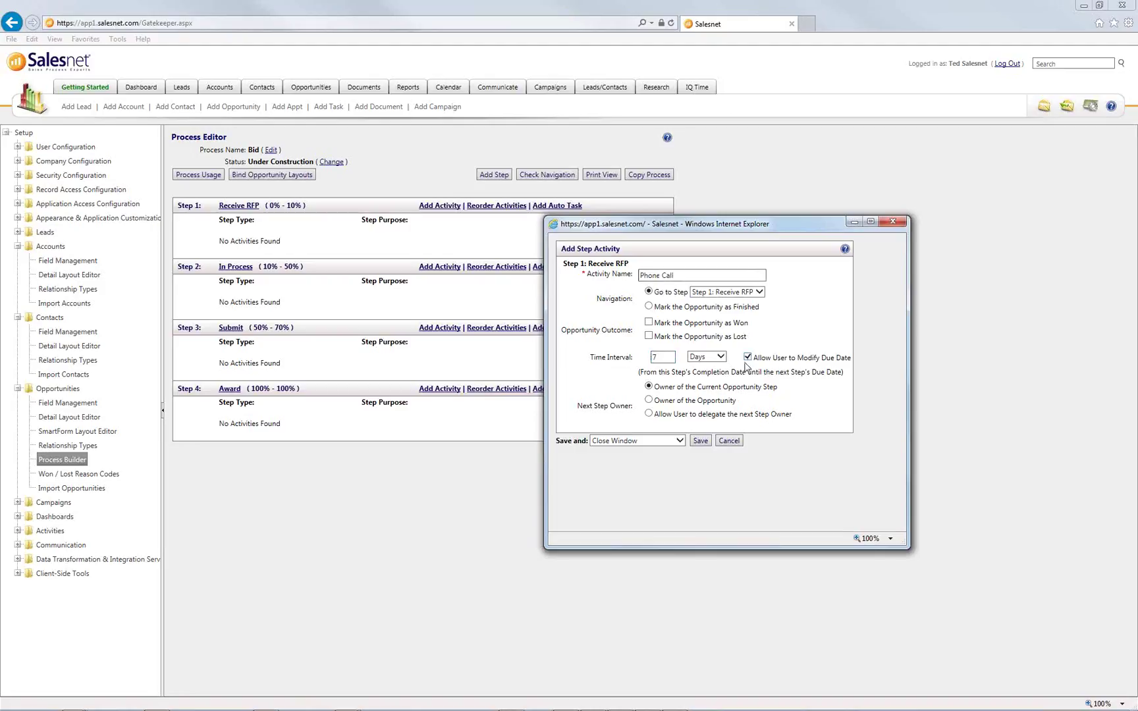
pyautogui.click(677, 416)
pyautogui.click(699, 445)
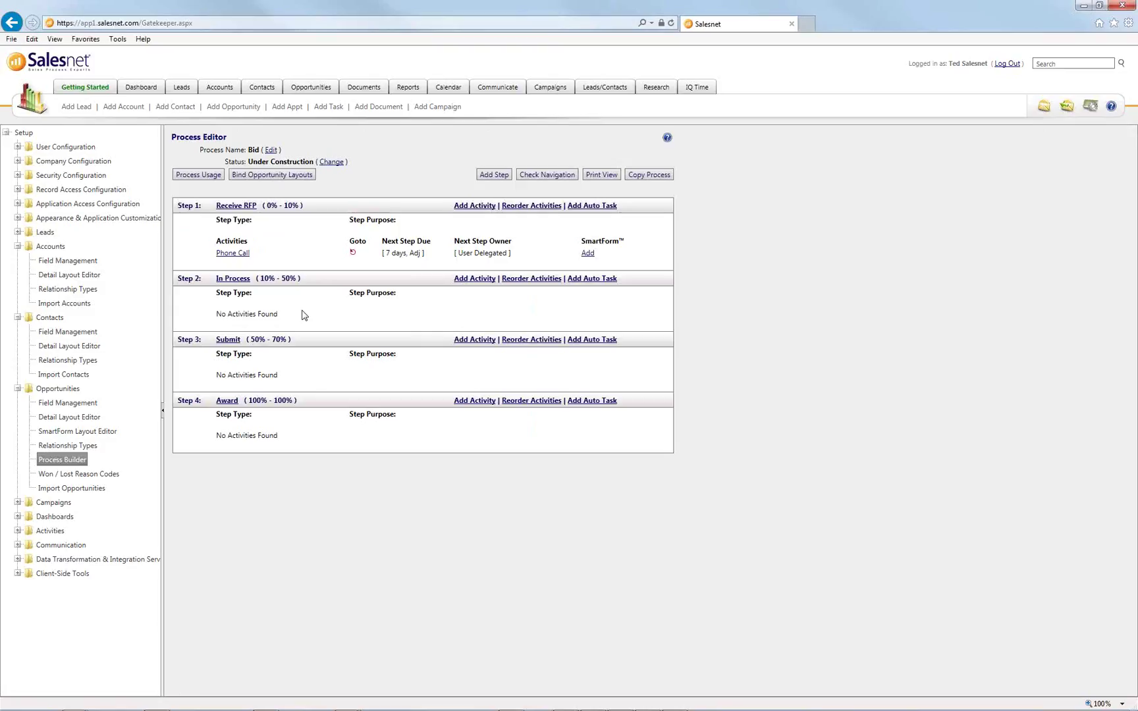
# Add the Receive RFP activity "Info Gathered - go to Inprocess", leading to Step 2 in 3 days, with modifiable due date and delegated owner
pyautogui.click(485, 206)
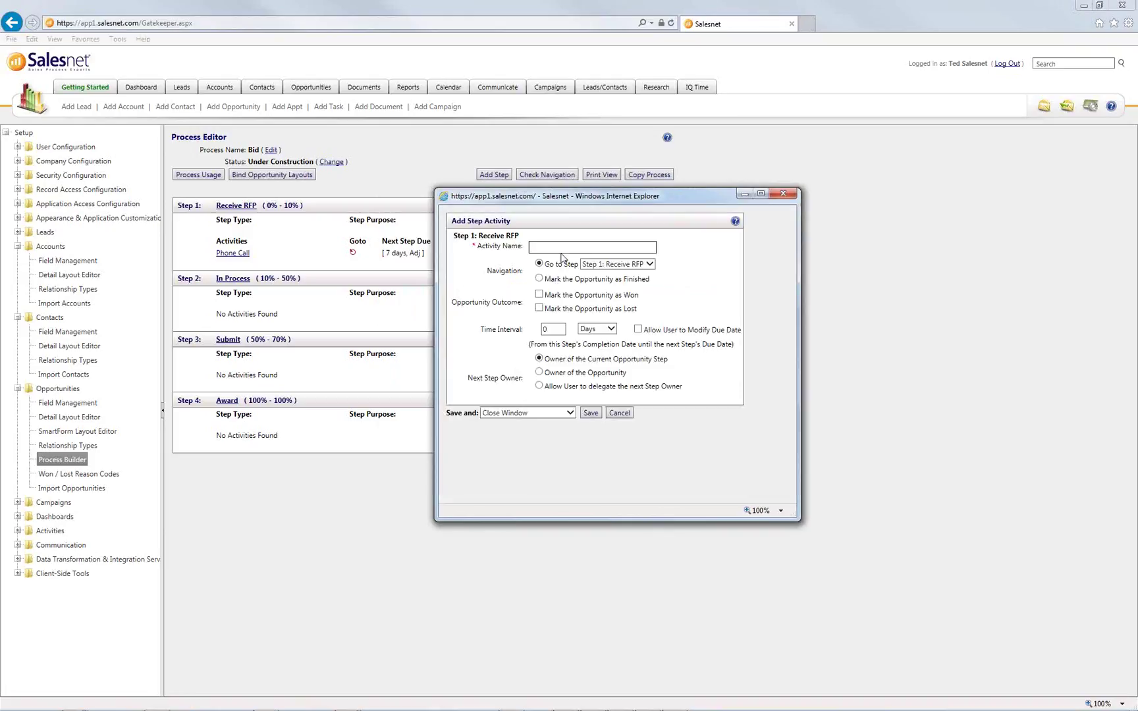
pyautogui.write('Info Gathered - go to Inprocess')
pyautogui.moveTo(576, 247); pyautogui.dragTo(629, 249)
pyautogui.click(605, 250)
pyautogui.click(634, 265)
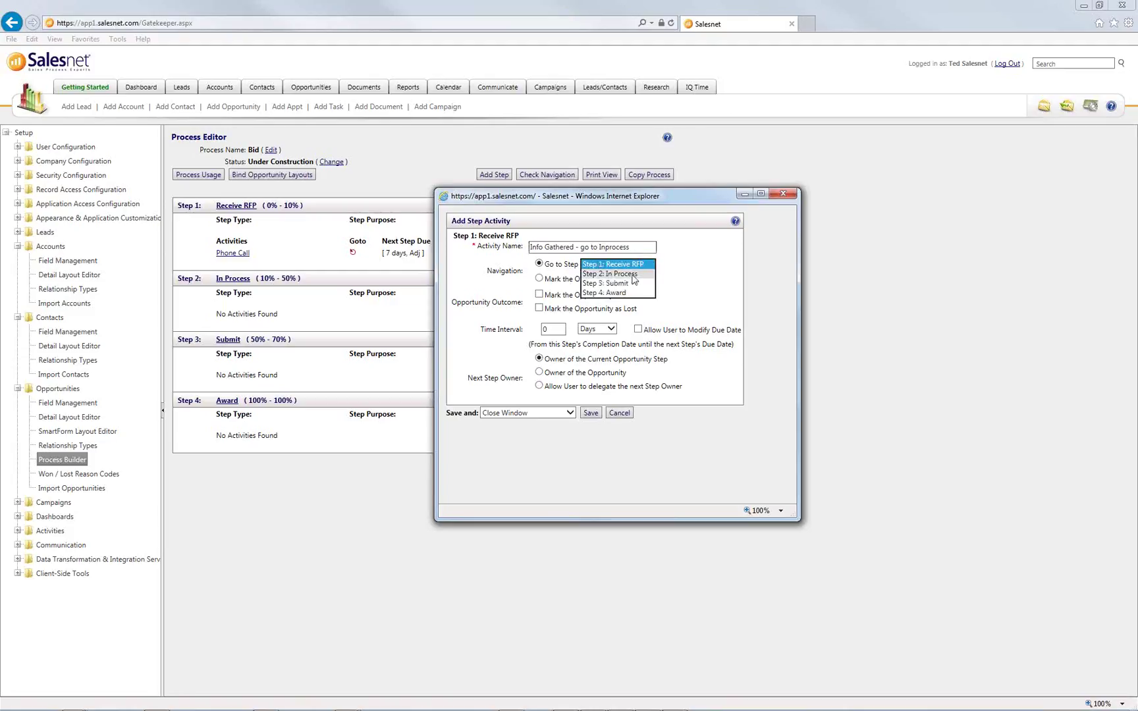
pyautogui.click(634, 280)
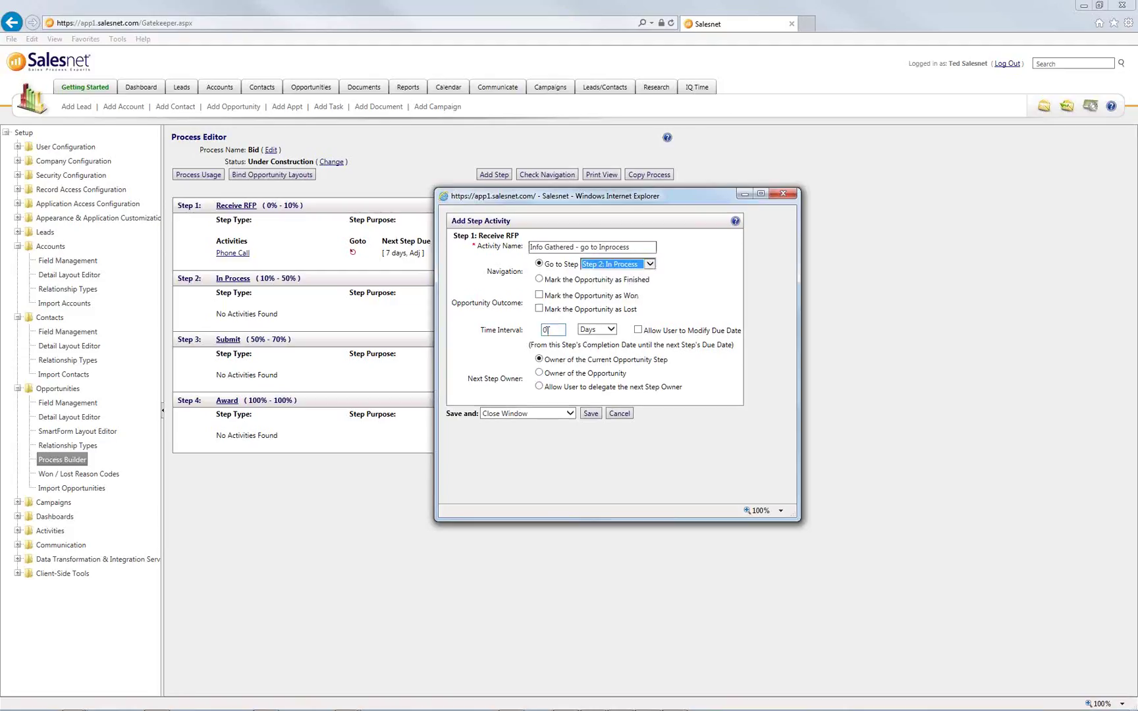
pyautogui.click(549, 330)
pyautogui.write('3')
pyautogui.click(638, 330)
pyautogui.click(612, 388)
pyautogui.click(591, 414)
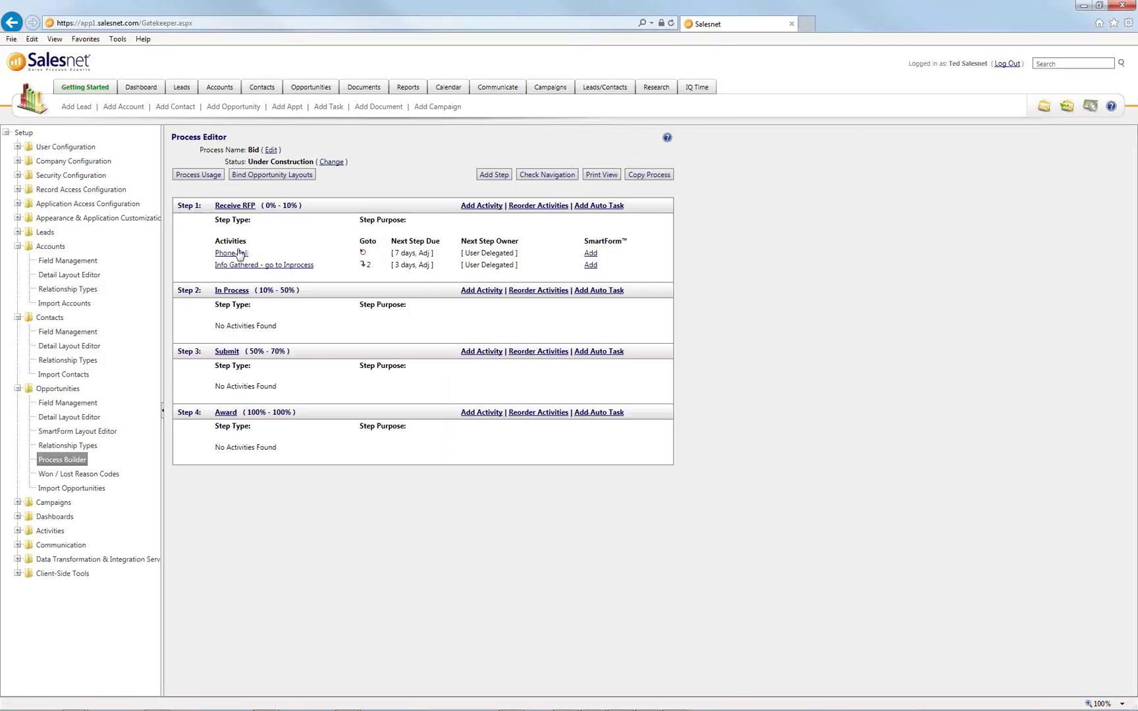
pyautogui.moveTo(208, 254); pyautogui.dragTo(372, 257)
pyautogui.click(380, 257)
pyautogui.moveTo(208, 274); pyautogui.dragTo(332, 272)
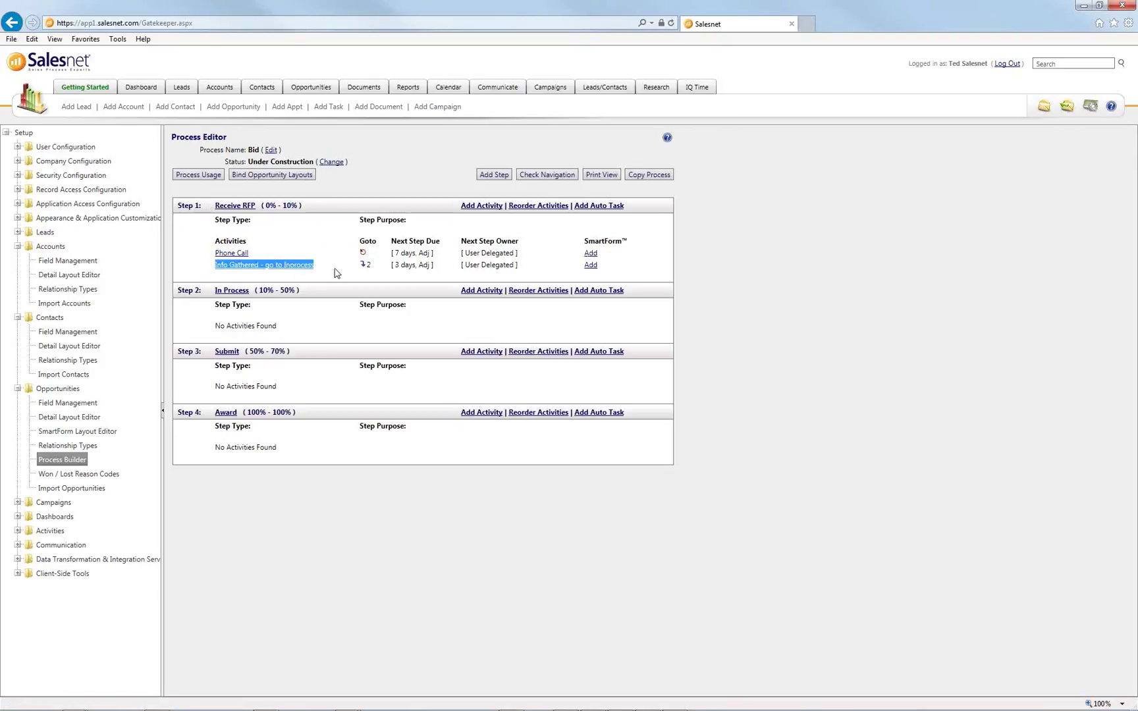
pyautogui.click(356, 331)
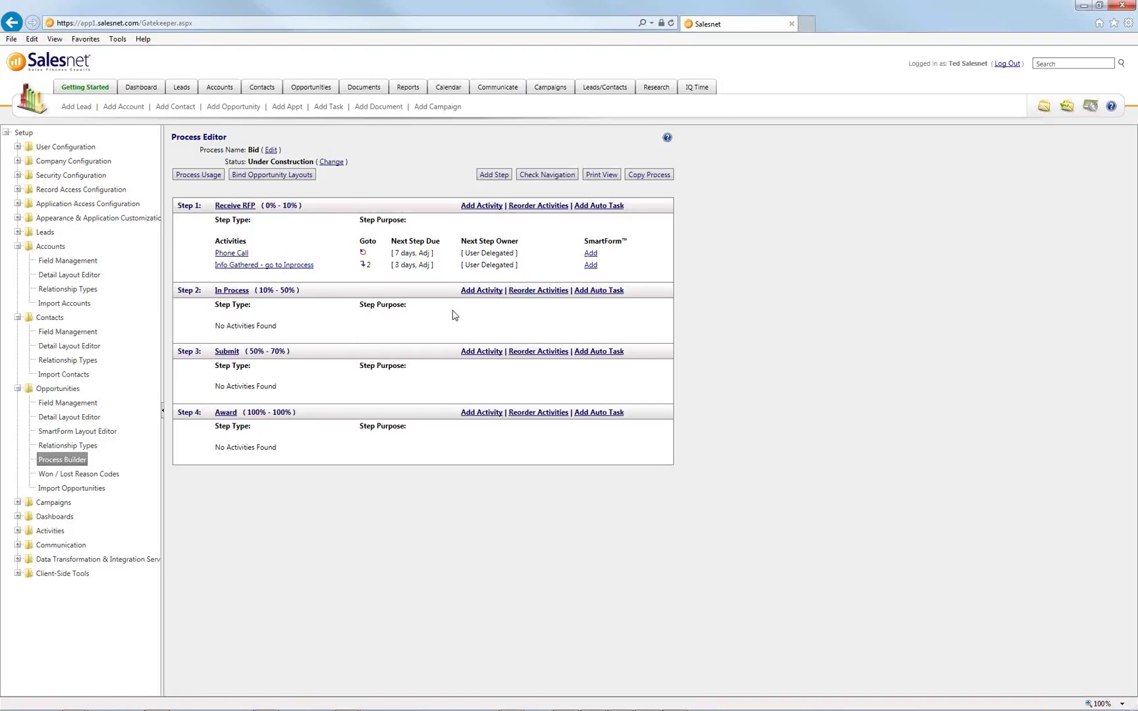
# Add the Receive RFP activity "Quick Response - Submitted", leading to Step 3 in 30 days, with modifiable due date and delegated owner
pyautogui.click(488, 207)
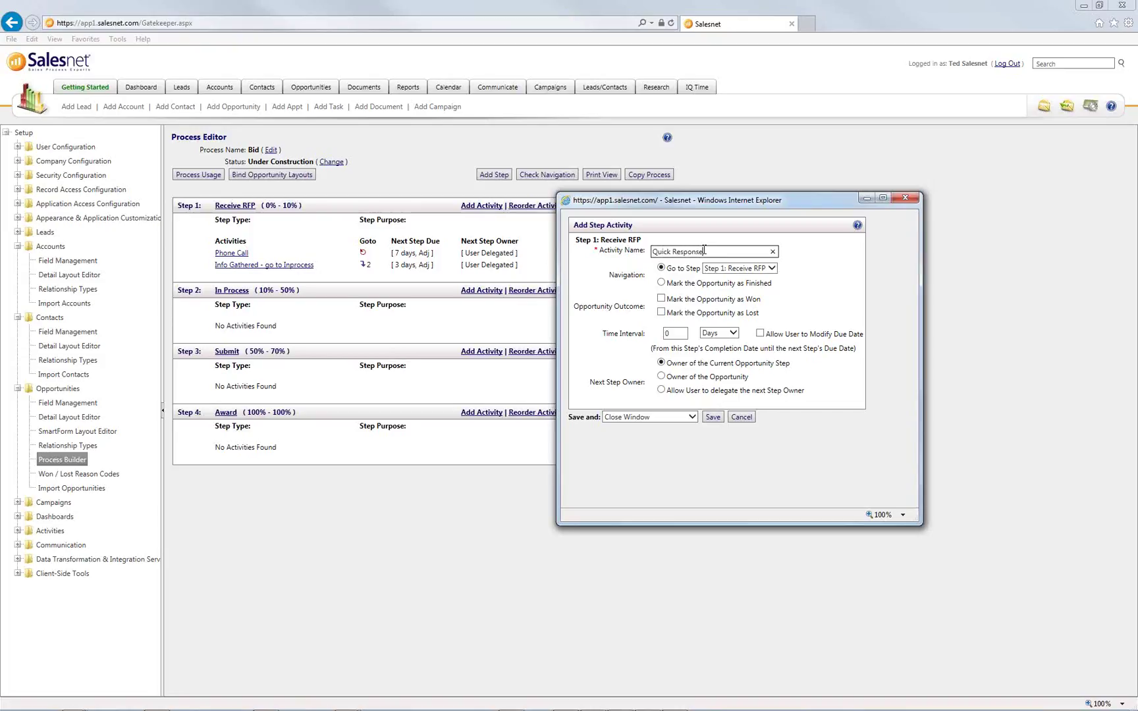
pyautogui.write('ubmitted')
pyautogui.click(707, 268)
pyautogui.click(739, 288)
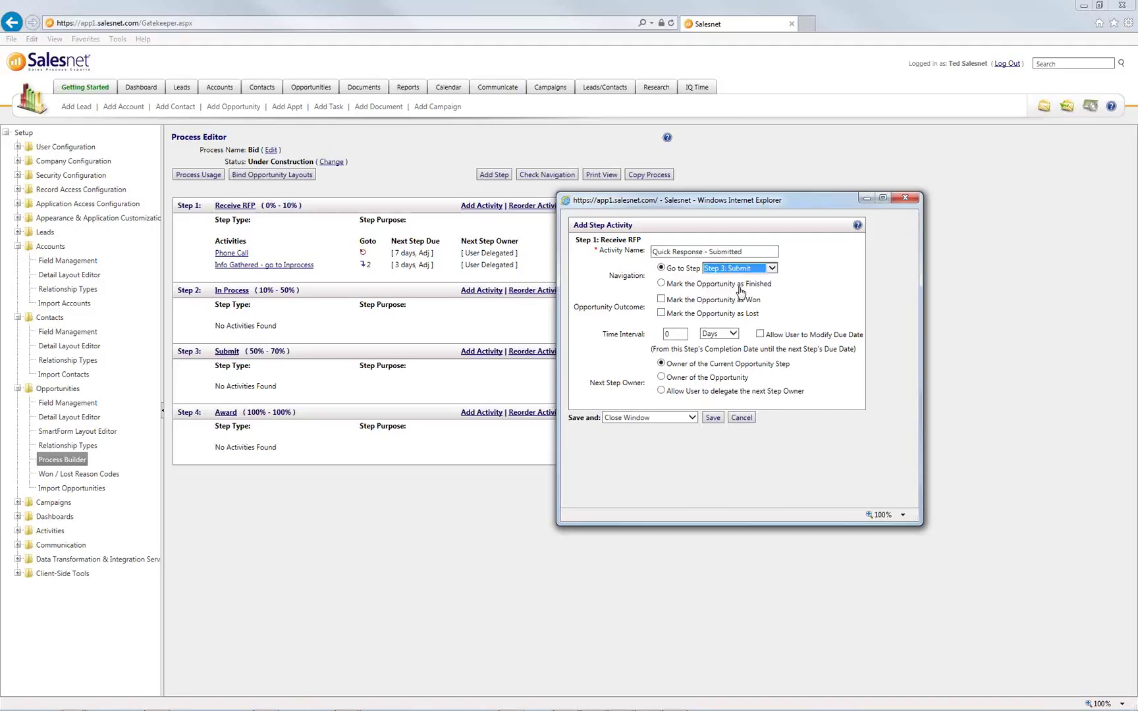
pyautogui.doubleClick(681, 332)
pyautogui.write('3')
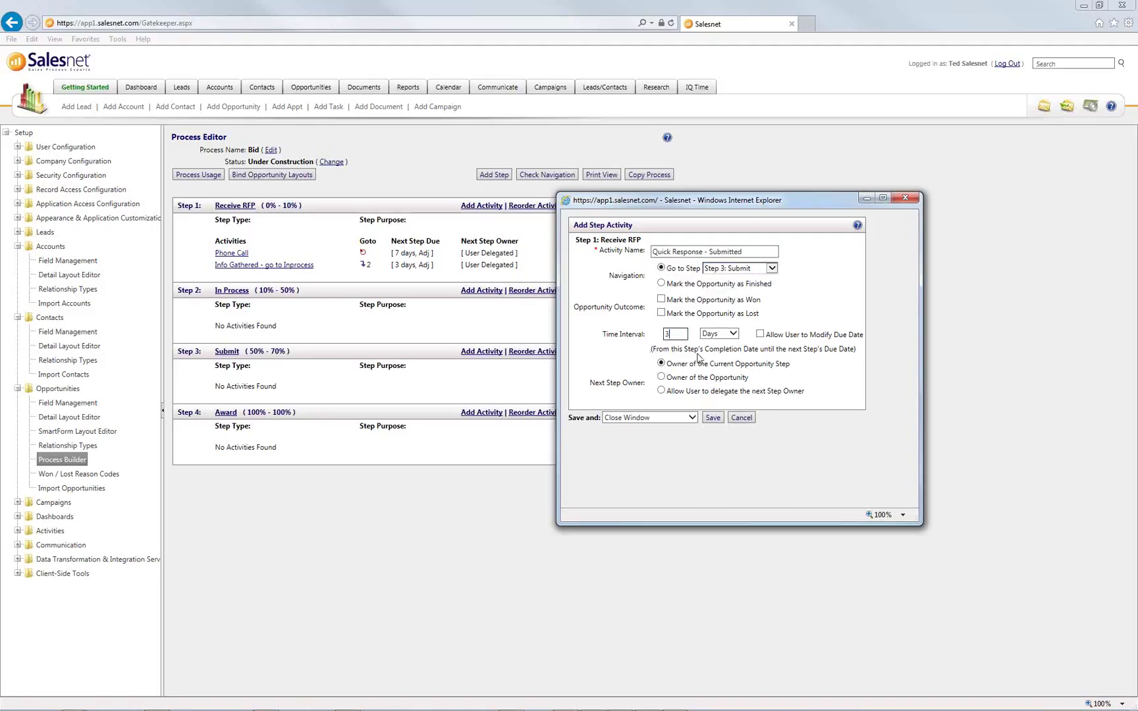
pyautogui.write('0')
pyautogui.click(774, 336)
pyautogui.click(727, 393)
pyautogui.click(713, 418)
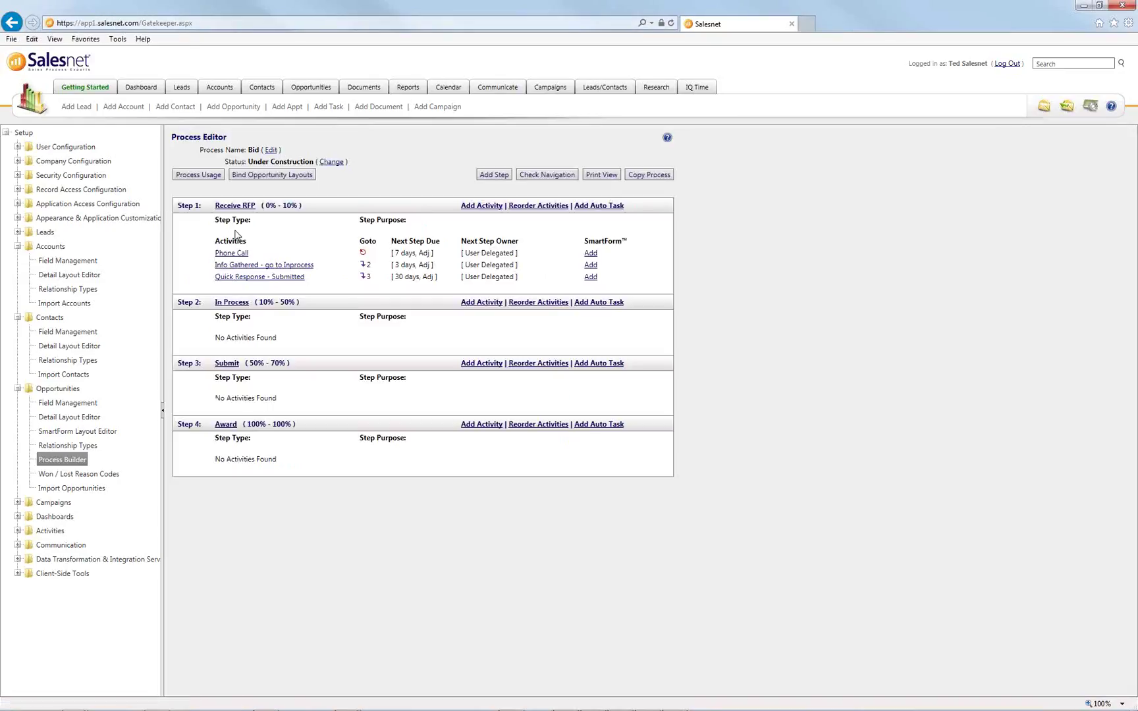
pyautogui.moveTo(212, 285); pyautogui.dragTo(302, 279)
pyautogui.moveTo(210, 363); pyautogui.dragTo(265, 367)
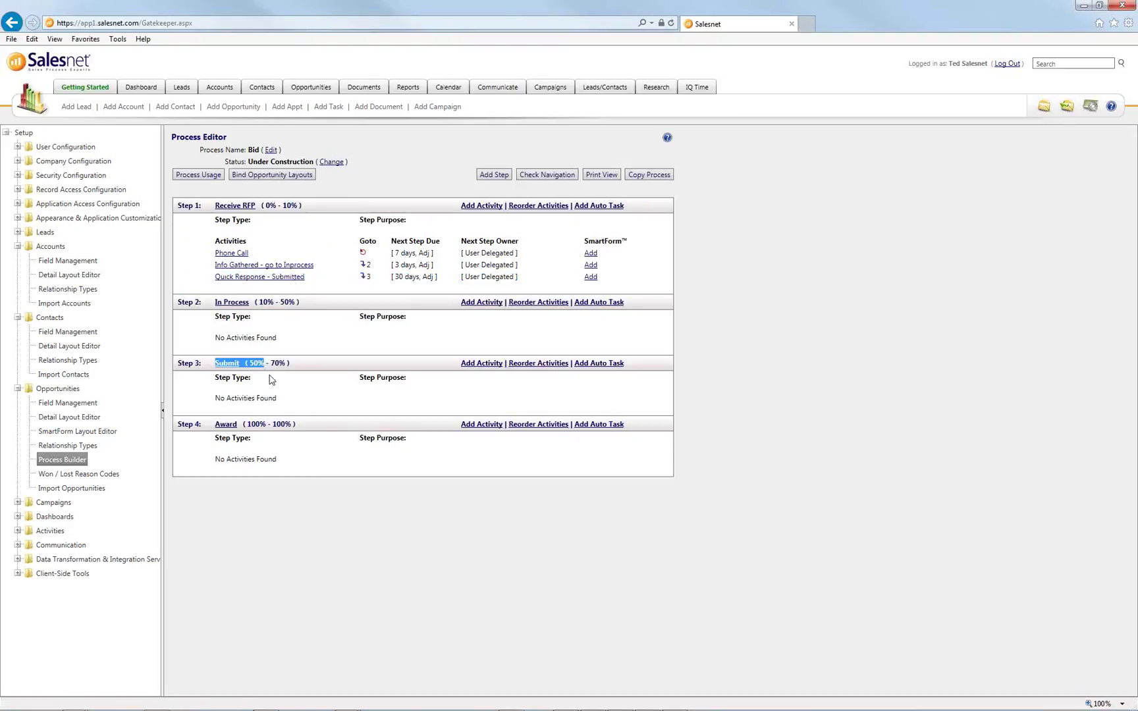
pyautogui.click(309, 405)
# Create a Receive RFP activity named "No Fit - Lost/Close" that marks the opportunity as finished and lost
pyautogui.click(474, 205)
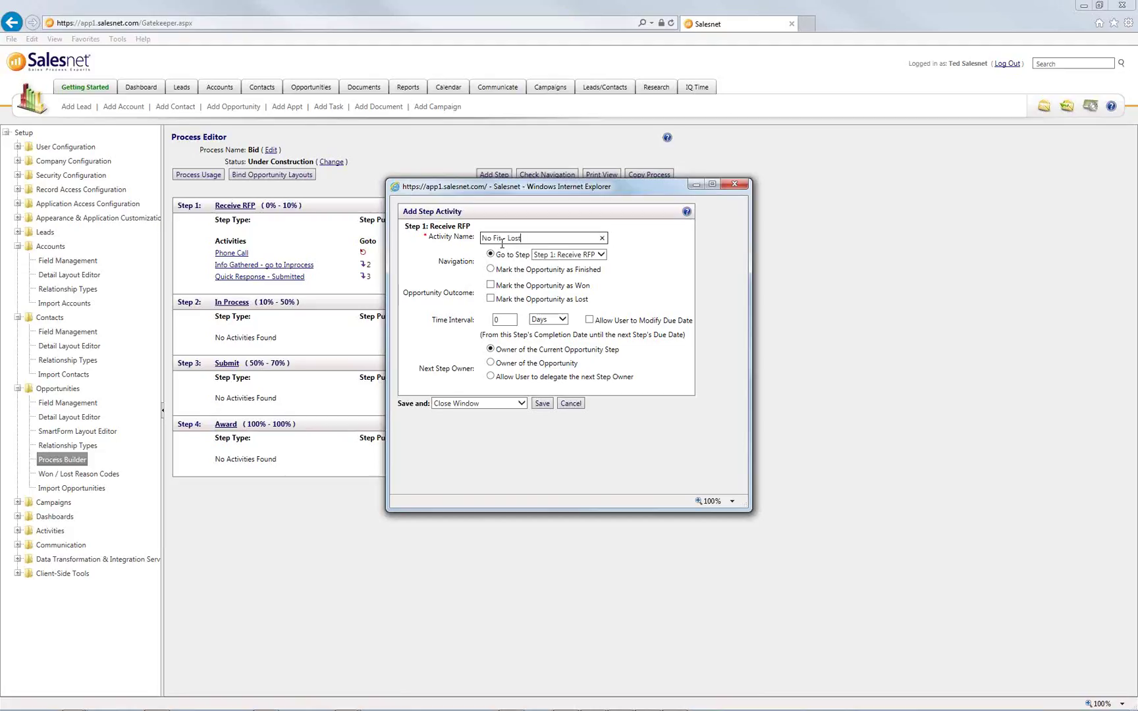
pyautogui.write('Close')
pyautogui.click(555, 271)
pyautogui.click(554, 285)
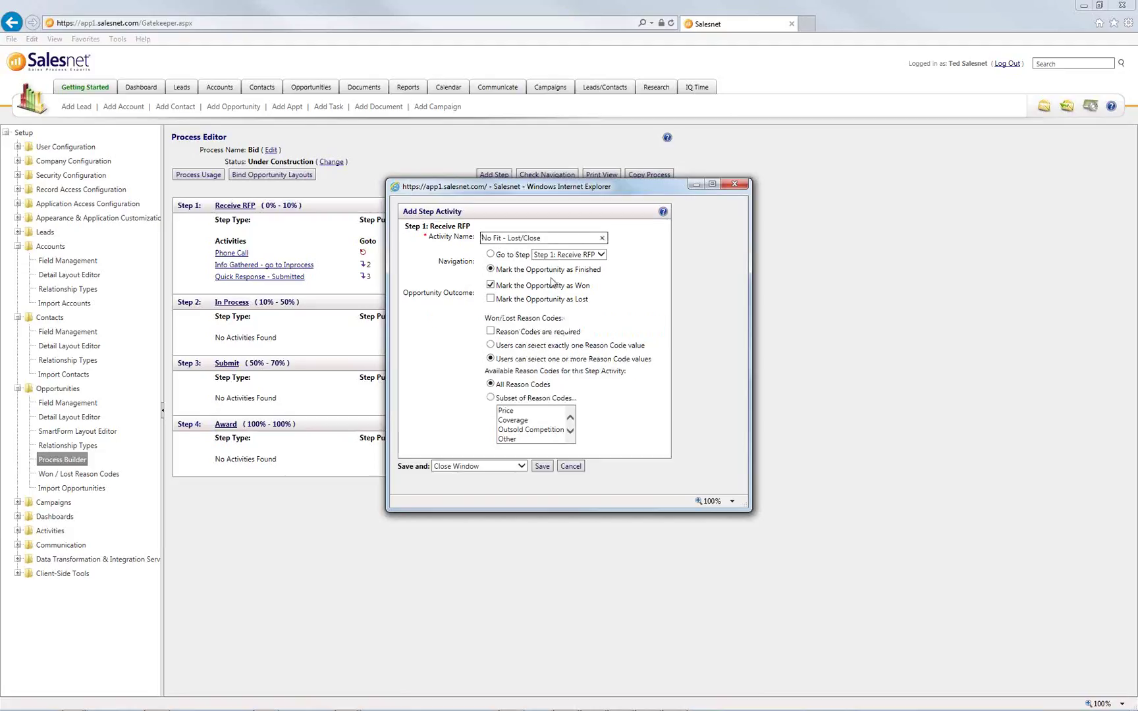
pyautogui.click(491, 300)
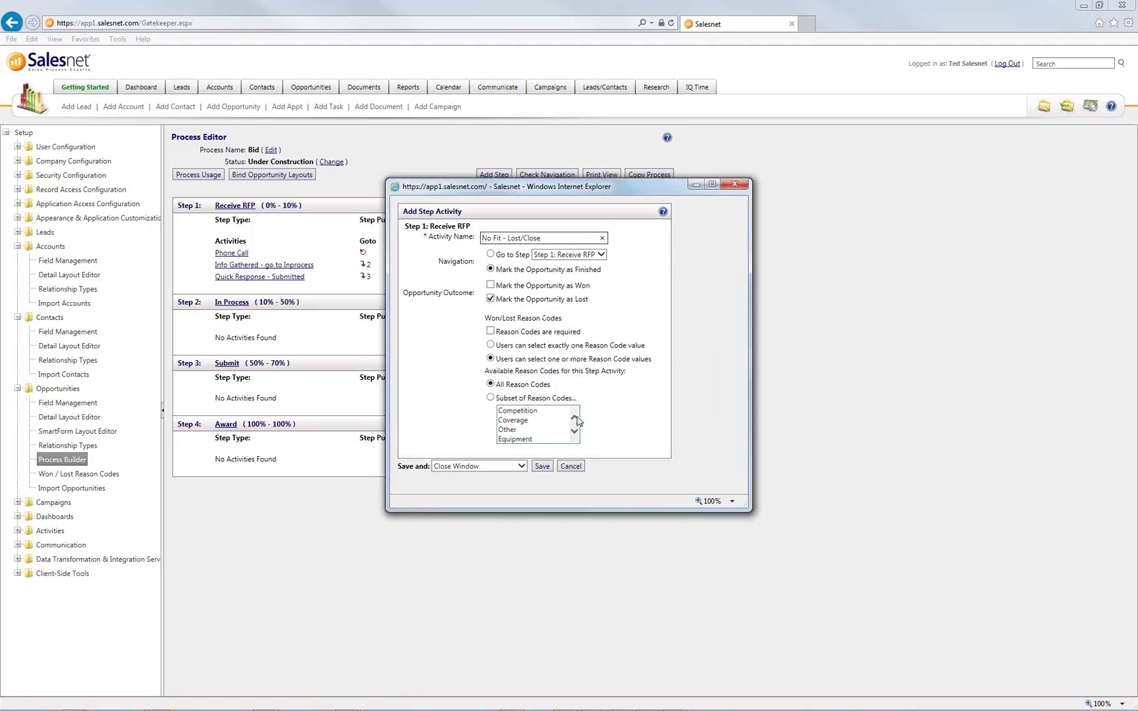
# Limit the "No Fit - Lost/Close" activity to a subset of reason codes with Equipment selected, and save it
pyautogui.moveTo(485, 319); pyautogui.dragTo(622, 437)
pyautogui.click(631, 433)
pyautogui.click(574, 432)
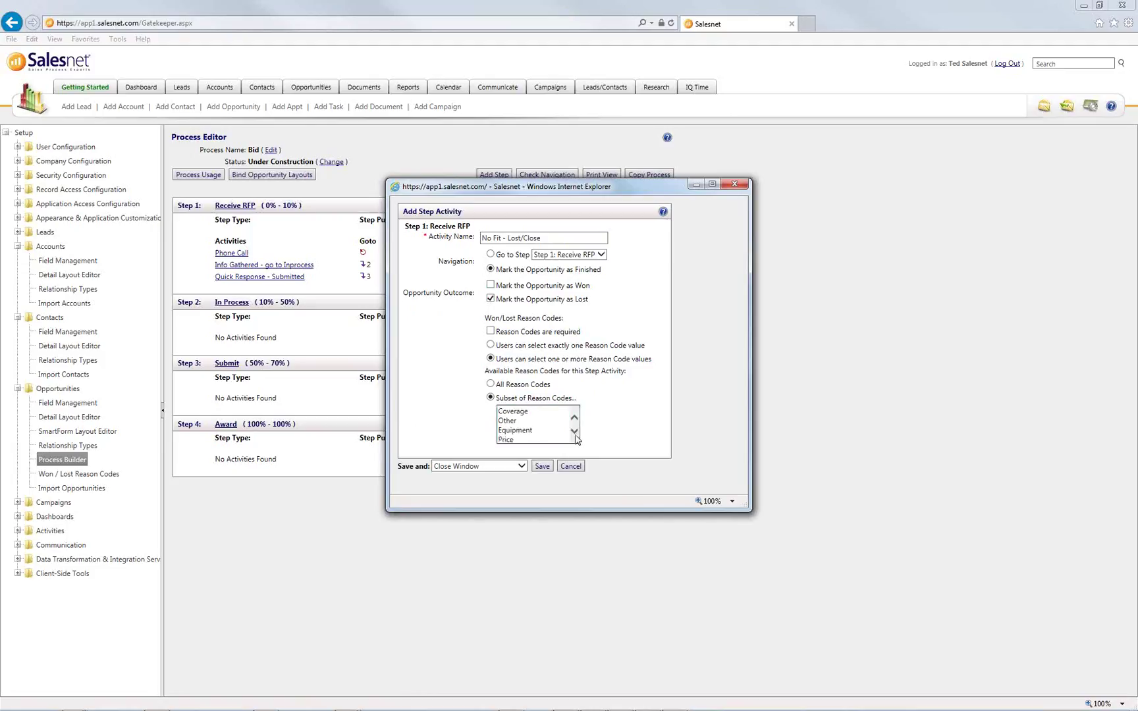
pyautogui.click(575, 432)
pyautogui.click(575, 431)
pyautogui.click(574, 417)
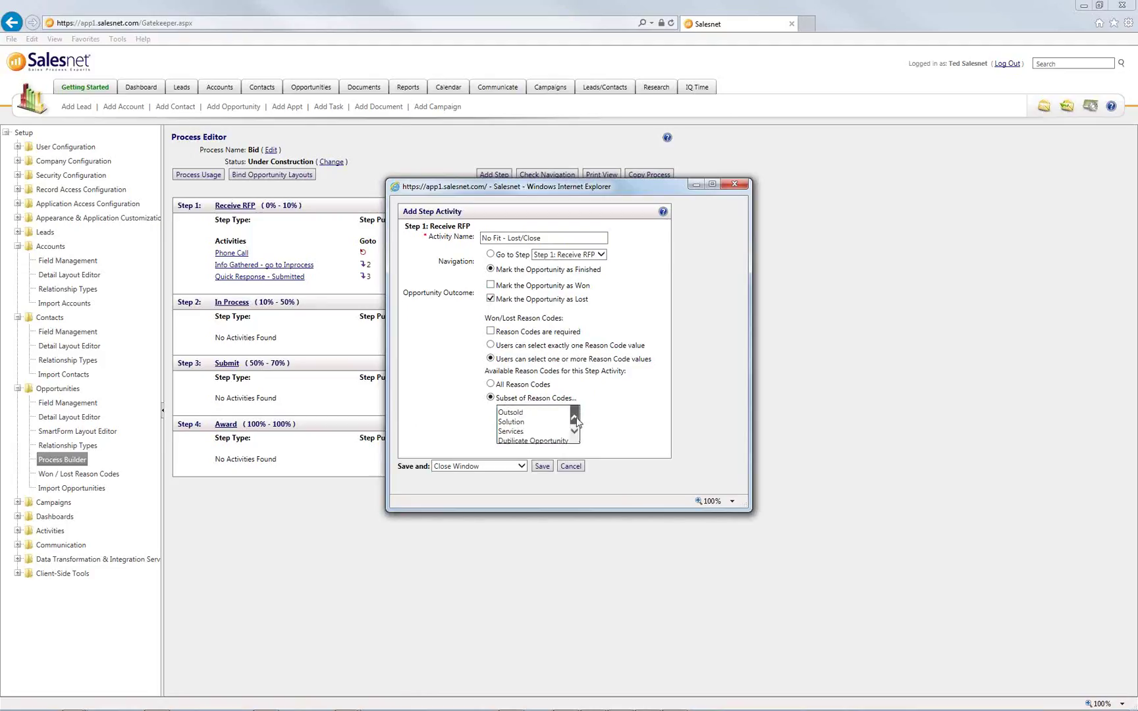
pyautogui.click(574, 417)
pyautogui.click(575, 417)
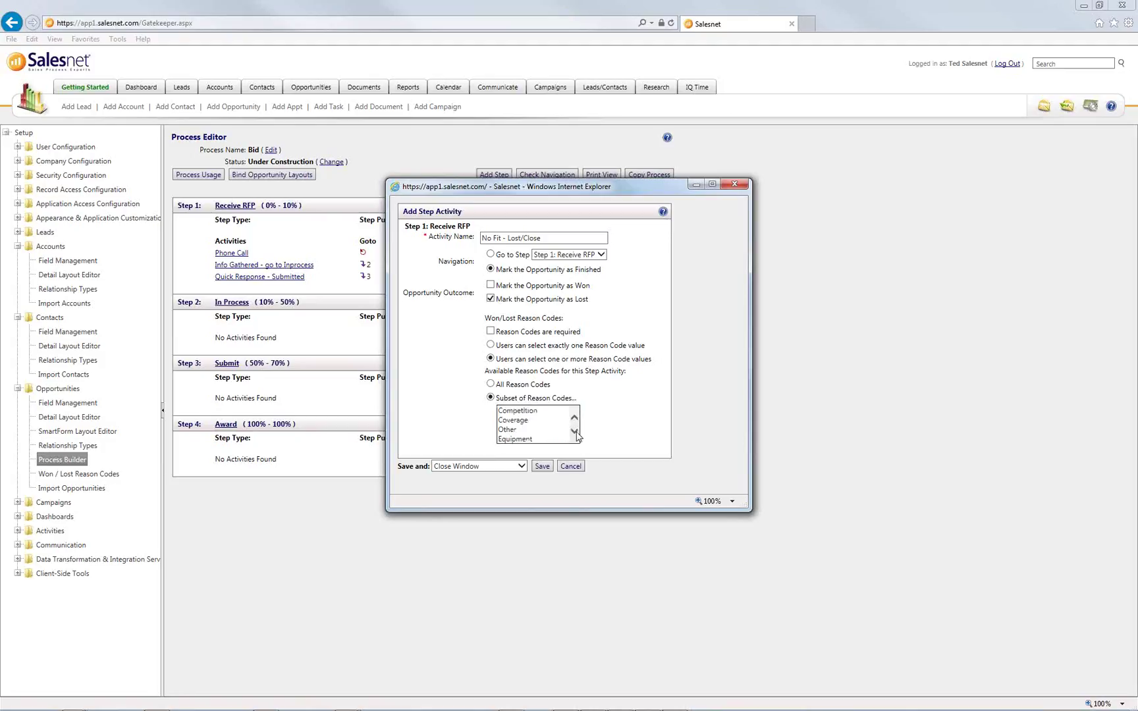
pyautogui.click(575, 432)
pyautogui.click(523, 431)
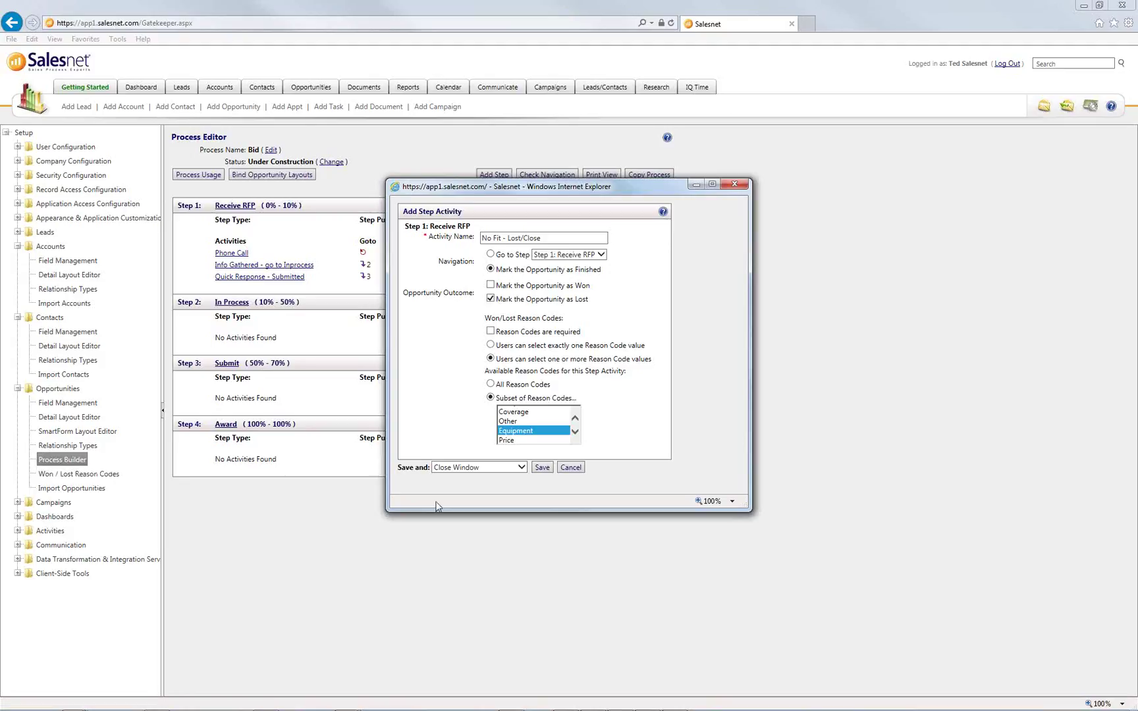
pyautogui.click(542, 467)
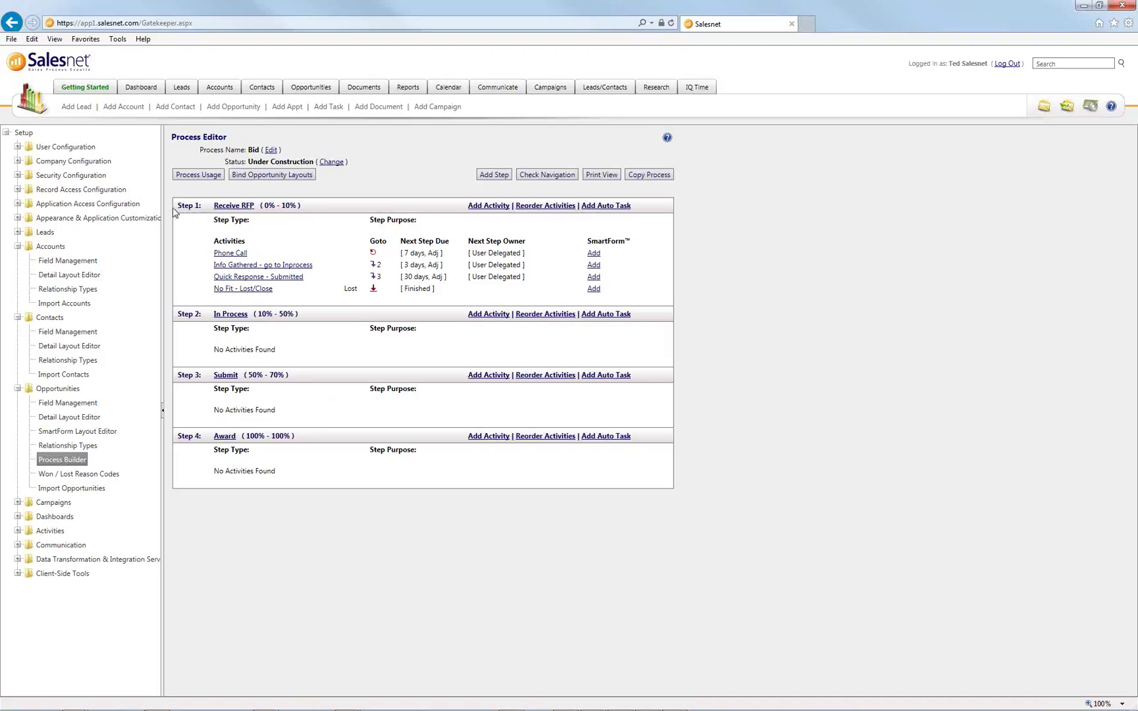
# Examine the Receive RFP step's percentage range and the activity options offered for the Receive RFP and In Process steps
pyautogui.moveTo(175, 207); pyautogui.dragTo(635, 216)
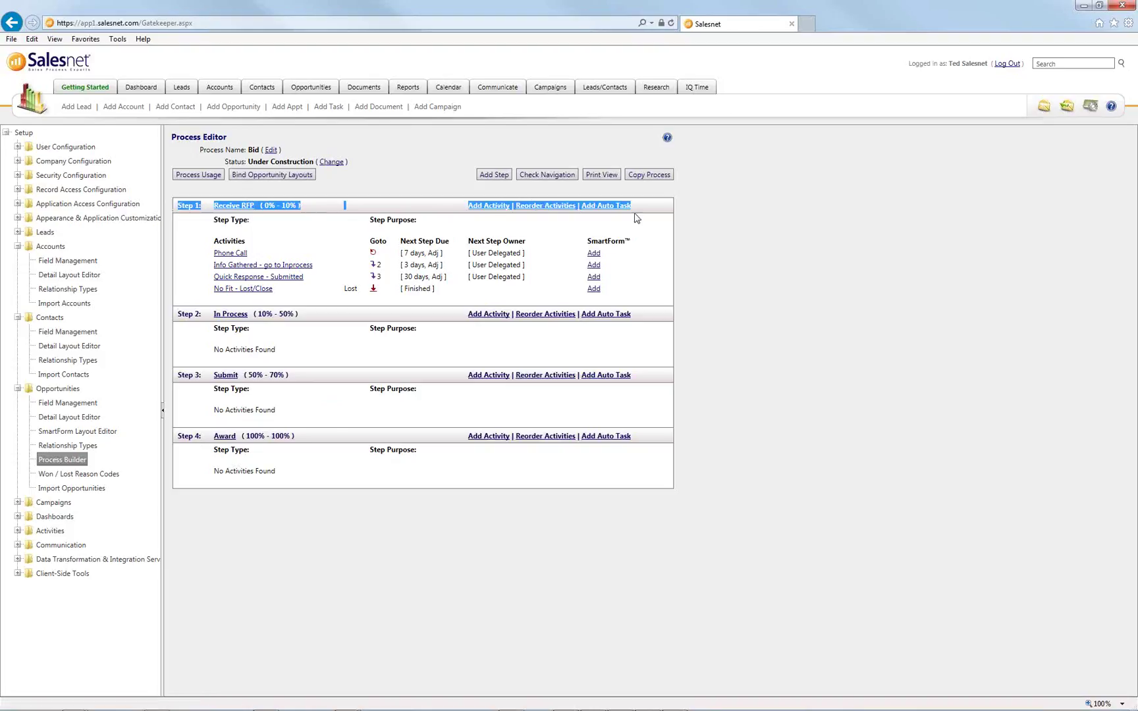
pyautogui.click(647, 207)
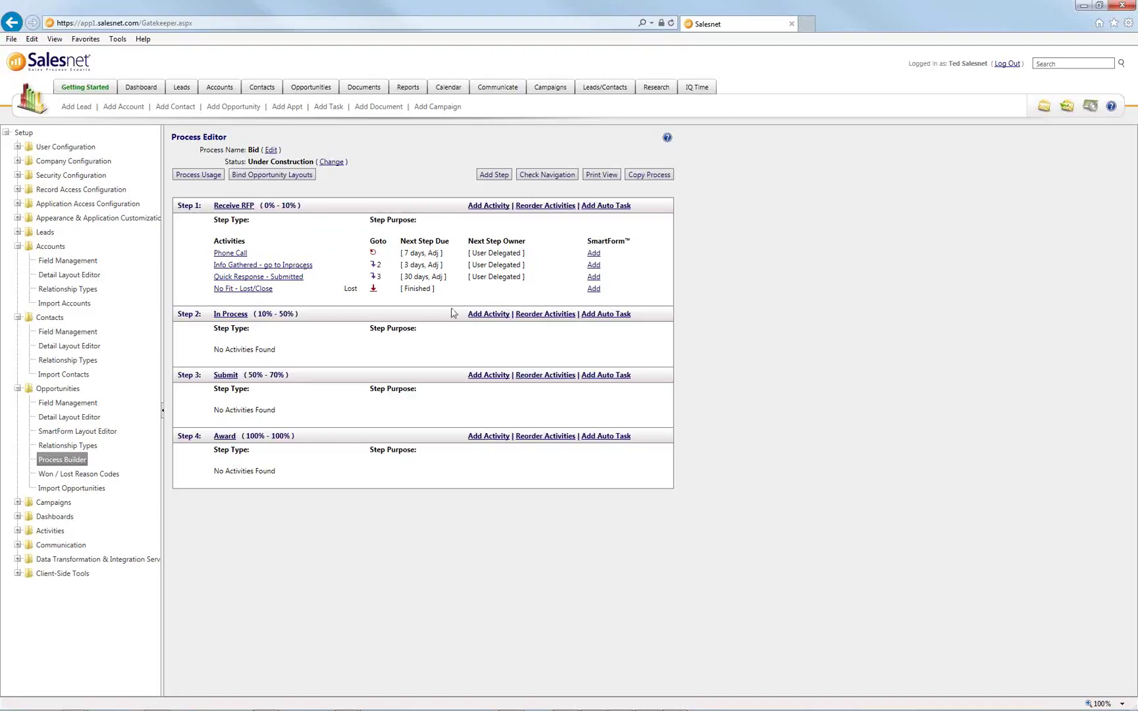
pyautogui.moveTo(463, 314); pyautogui.dragTo(618, 319)
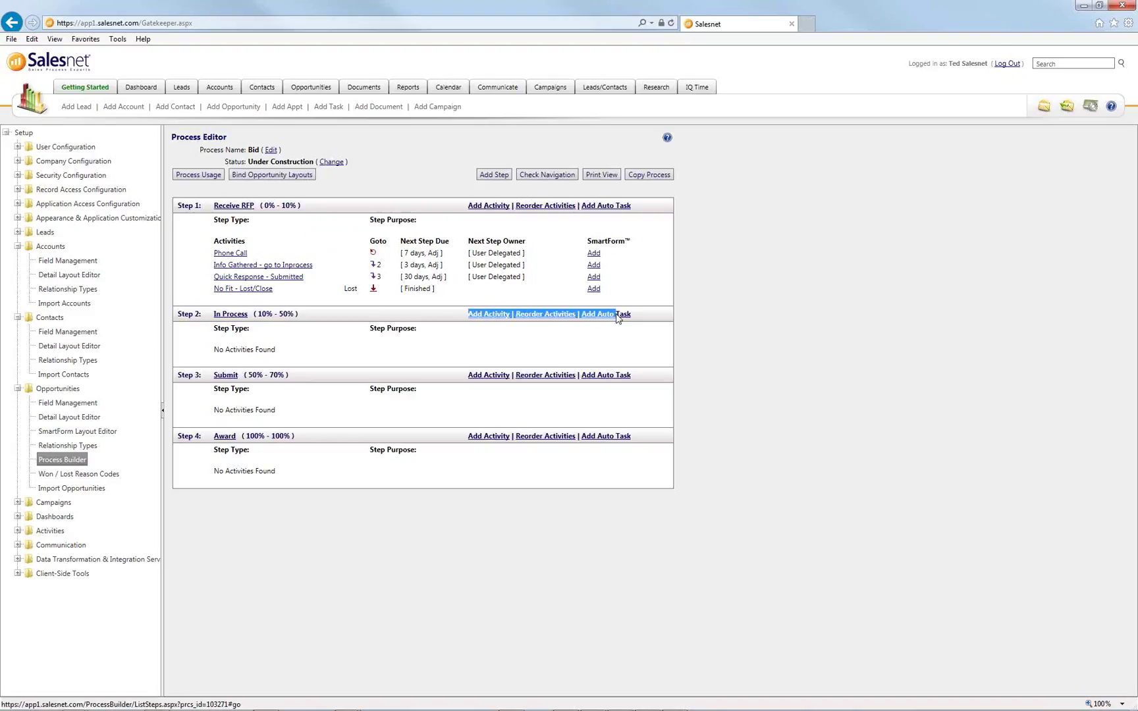
pyautogui.click(347, 350)
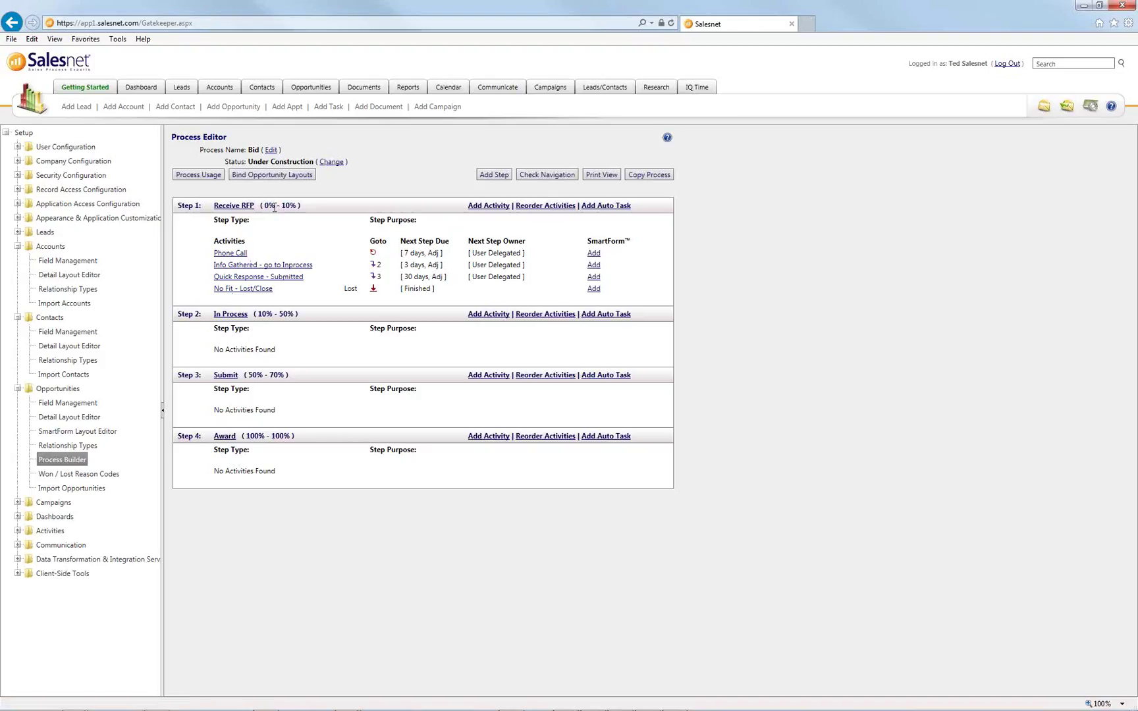
pyautogui.moveTo(269, 206); pyautogui.dragTo(289, 208)
pyautogui.click(373, 209)
pyautogui.moveTo(208, 208); pyautogui.dragTo(650, 210)
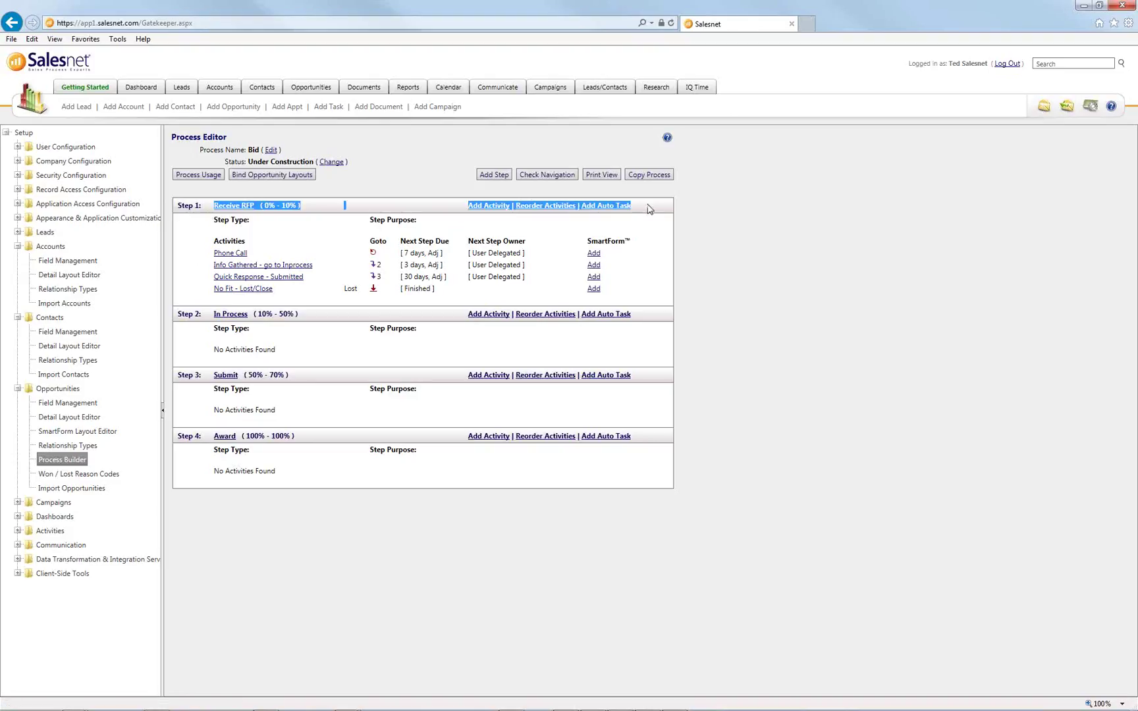
pyautogui.click(650, 209)
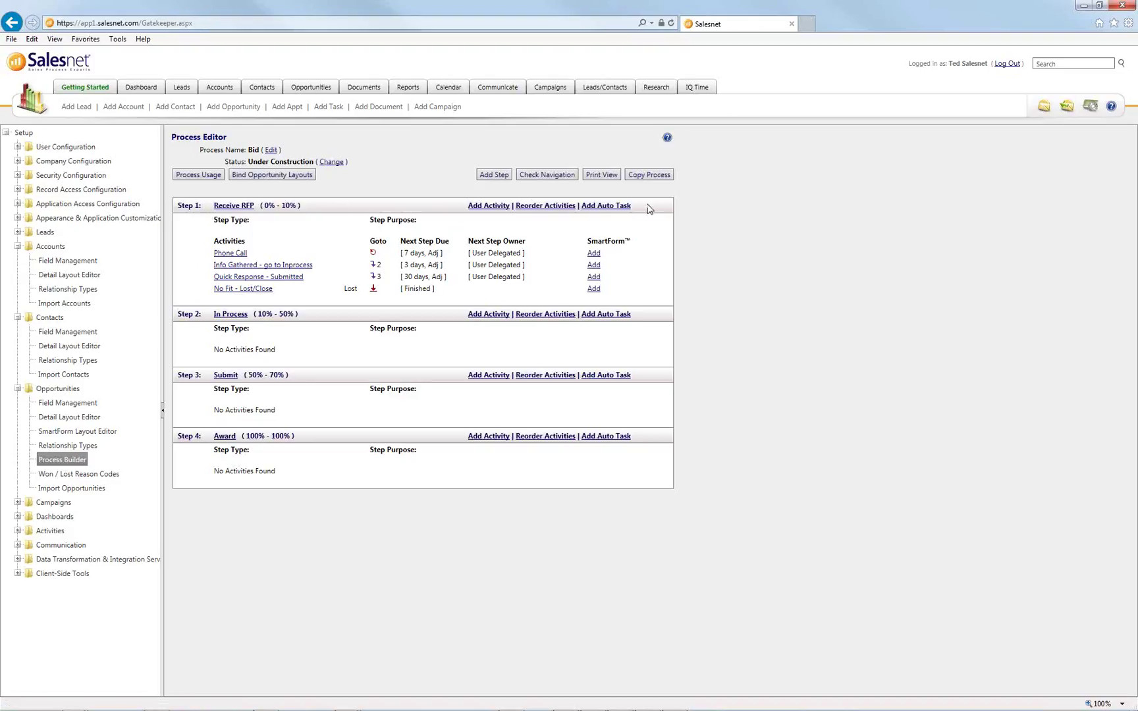
# Add the In Process activity "Bid Cmplt - go to Submit", leading to Step 3 in 14 days, with modifiable due date and delegated owner
pyautogui.click(489, 315)
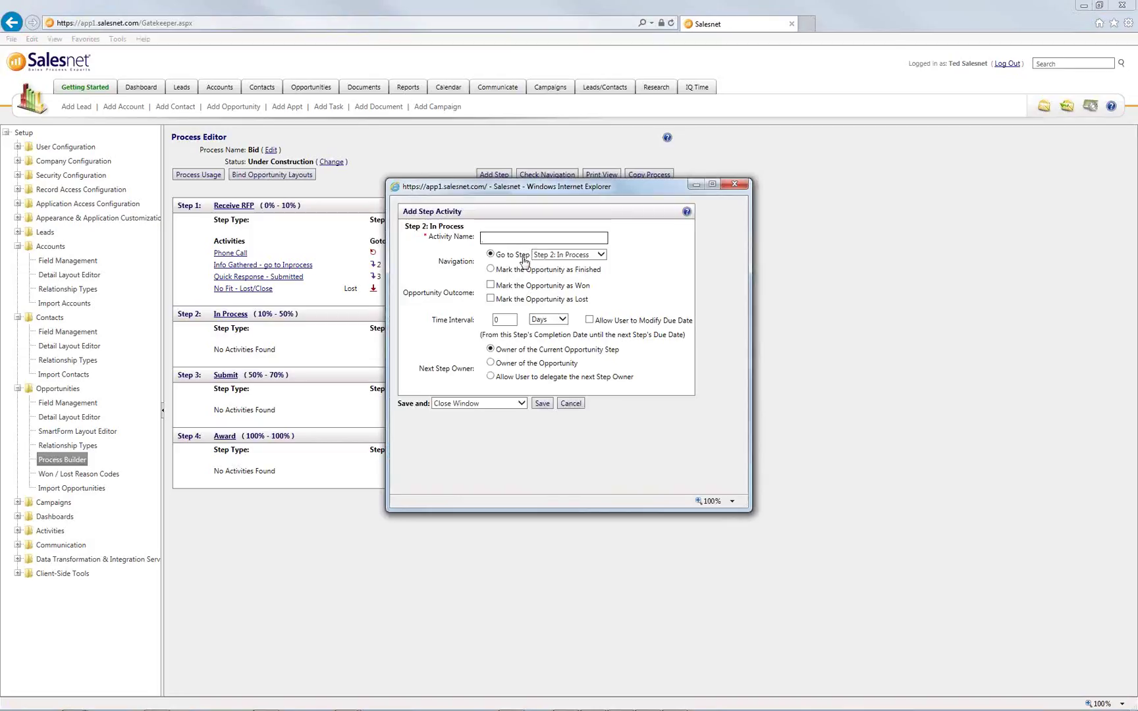
pyautogui.write('Bid Cmplt - go to Submit')
pyautogui.click(552, 255)
pyautogui.click(558, 270)
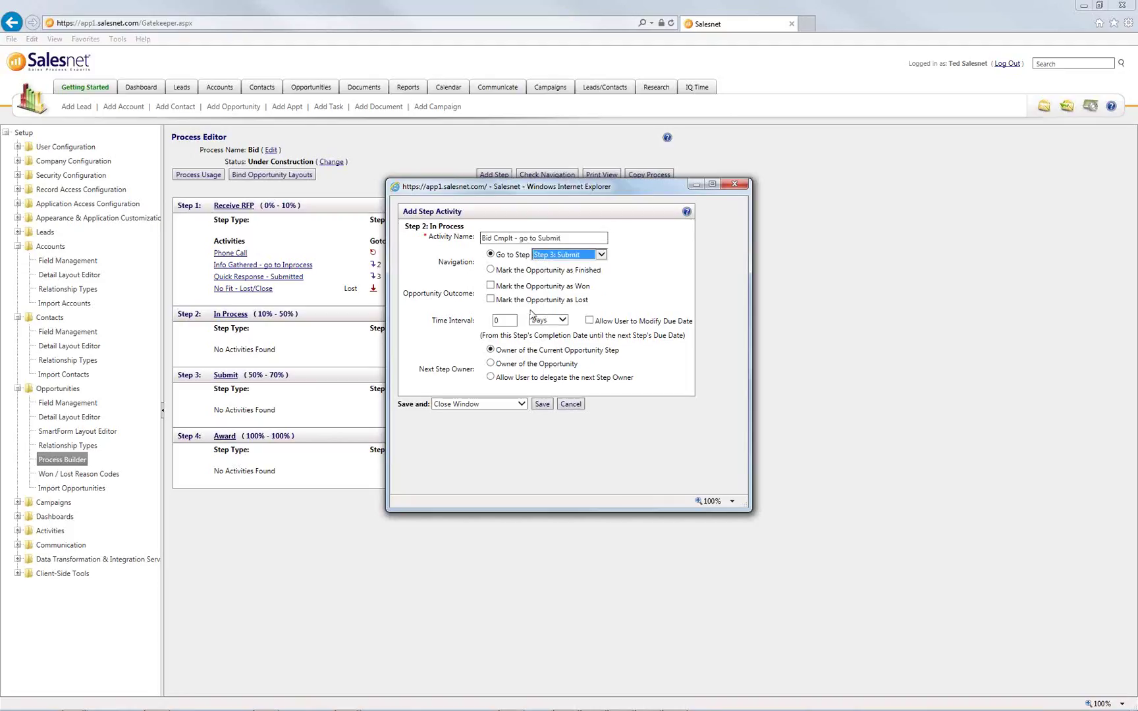
pyautogui.click(506, 320)
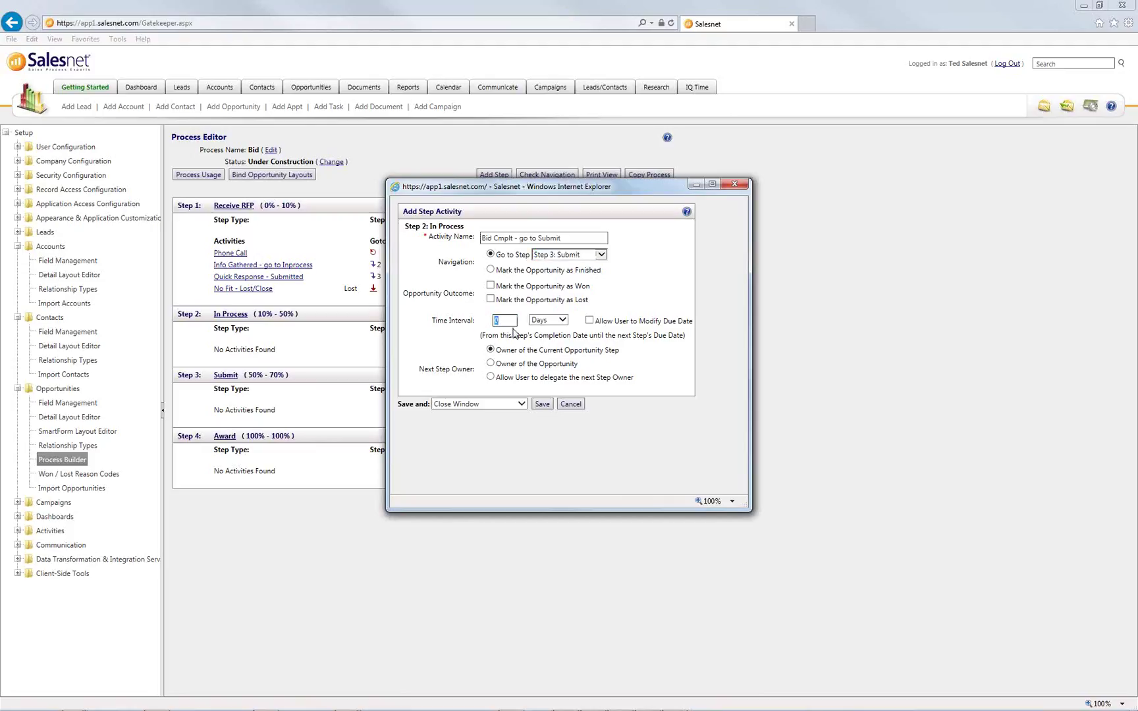
pyautogui.write('14')
pyautogui.click(589, 321)
pyautogui.click(543, 404)
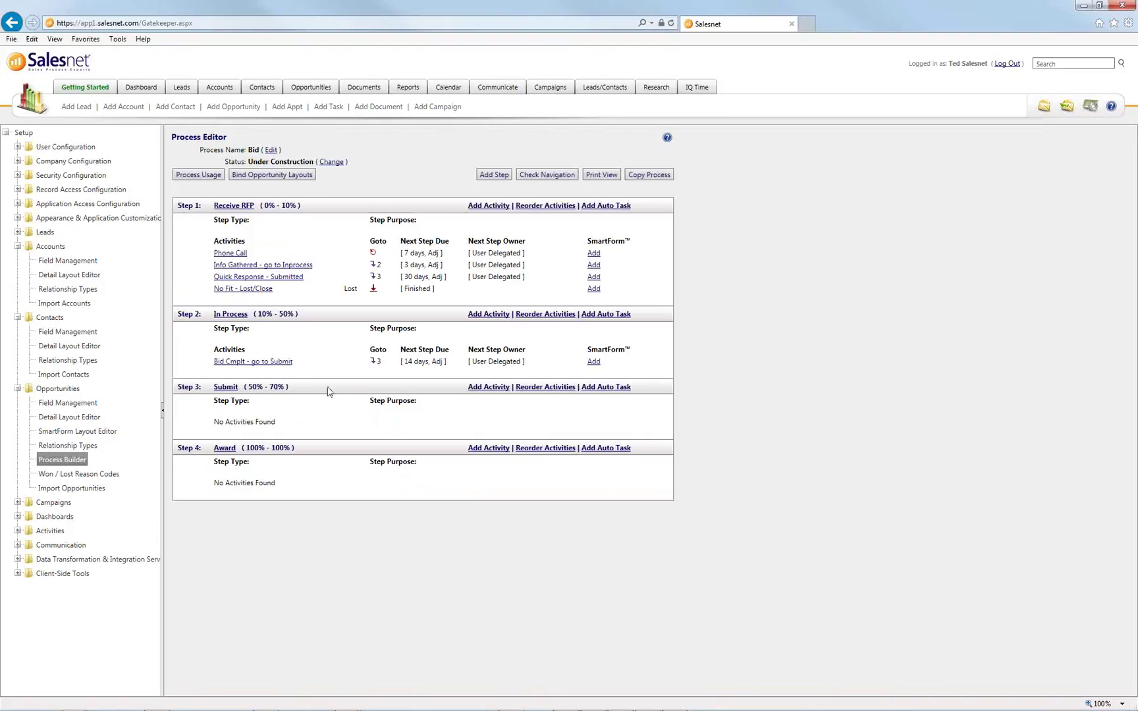
# Add the Submit activity "Won RFP - Go to Award", leading to Step 4 in 7 days, with modifiable due date and delegated owner
pyautogui.click(489, 387)
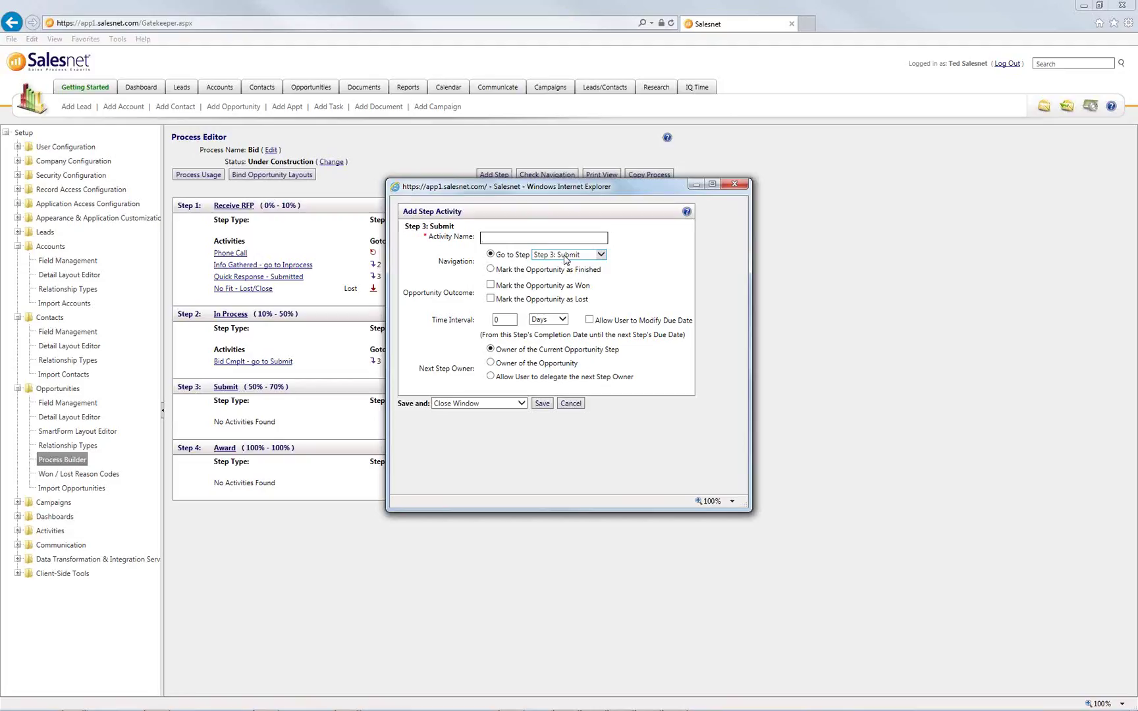
pyautogui.write('Won RFP - Go to Award')
pyautogui.click(583, 255)
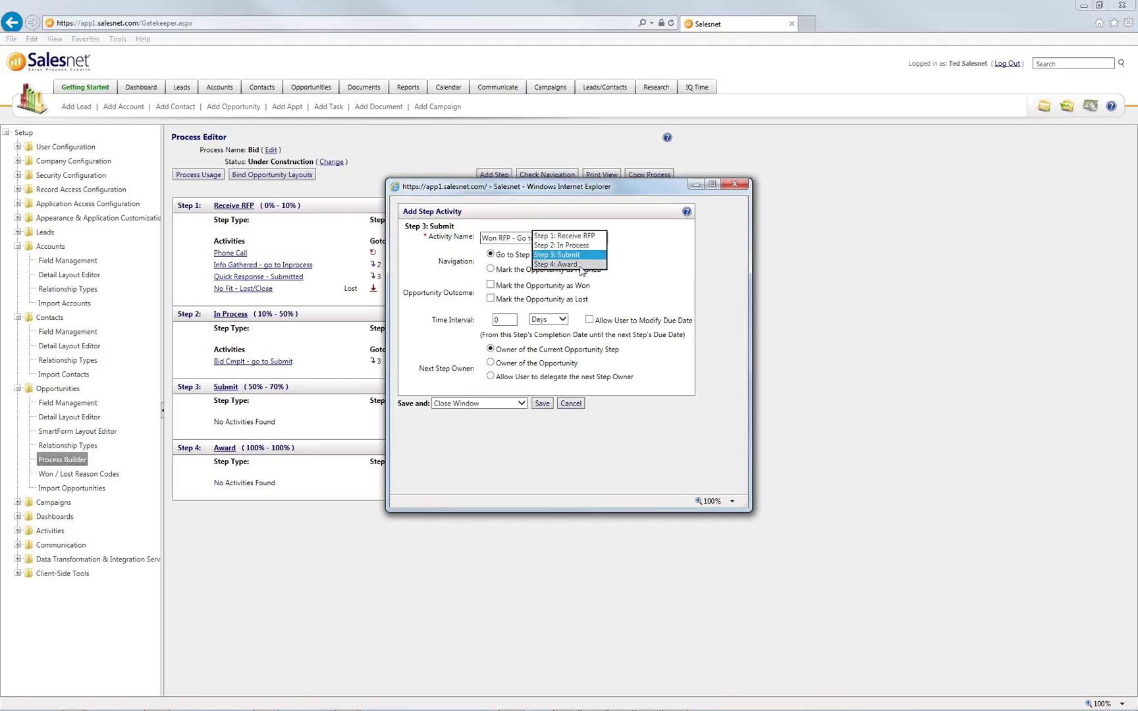
pyautogui.click(583, 271)
pyautogui.doubleClick(510, 321)
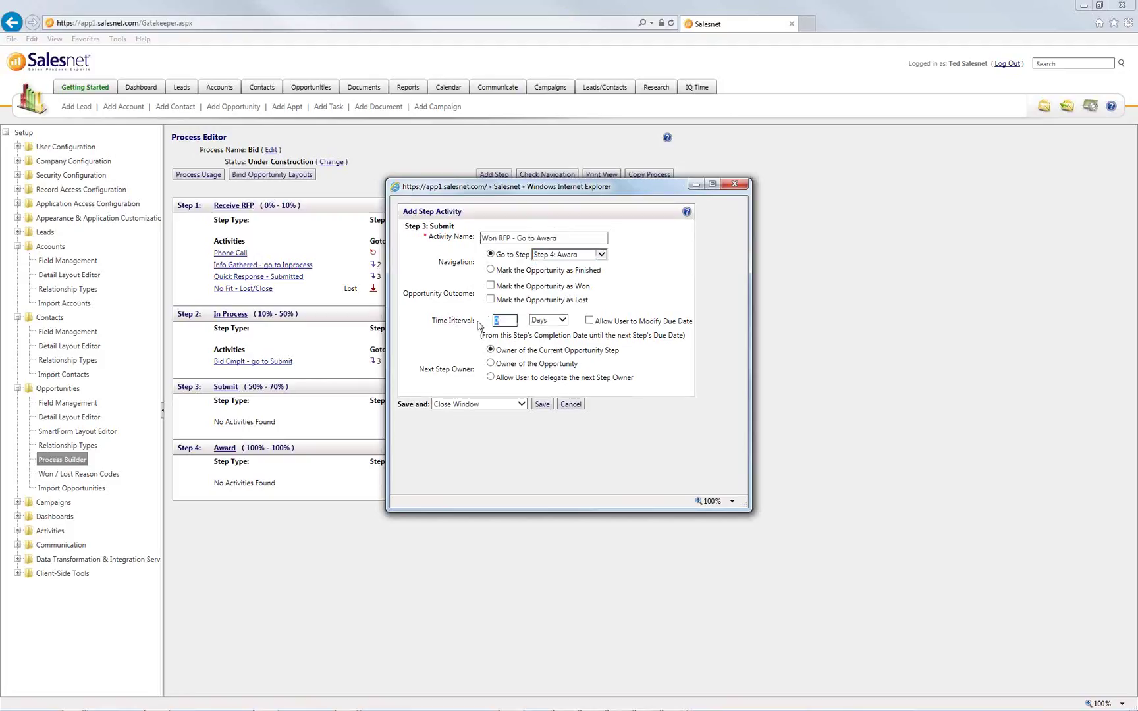
pyautogui.write('7')
pyautogui.click(589, 321)
pyautogui.click(551, 378)
pyautogui.click(542, 404)
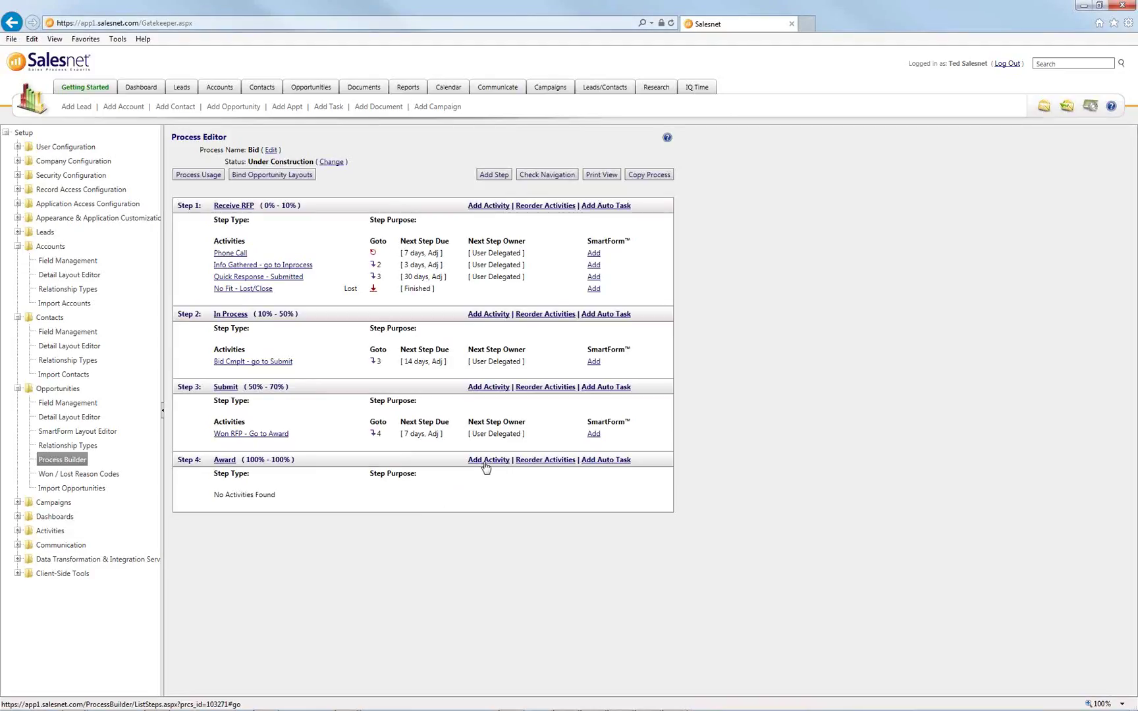
# Add the Award activity "Paperwork Cmplt - Win/Close" that marks the opportunity as finished and won, with all reason codes available
pyautogui.click(484, 464)
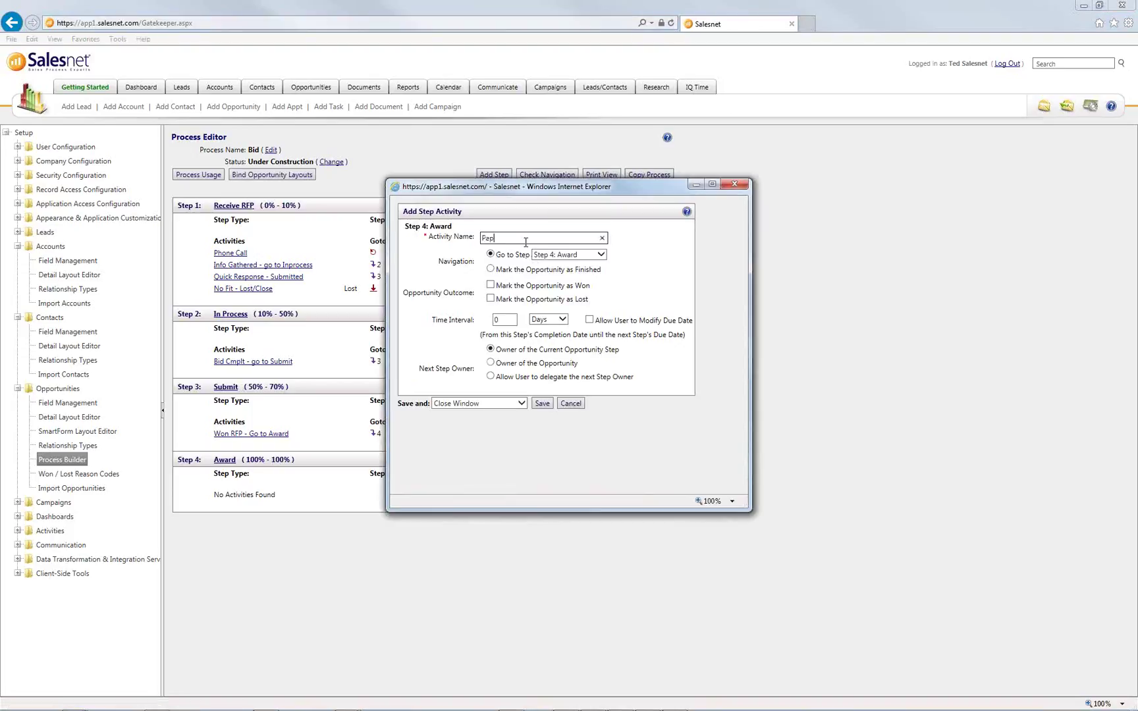
pyautogui.write('Paperwork C')
pyautogui.press('BackSpace')
pyautogui.write('work Cmplt - Win/Close')
pyautogui.click(546, 271)
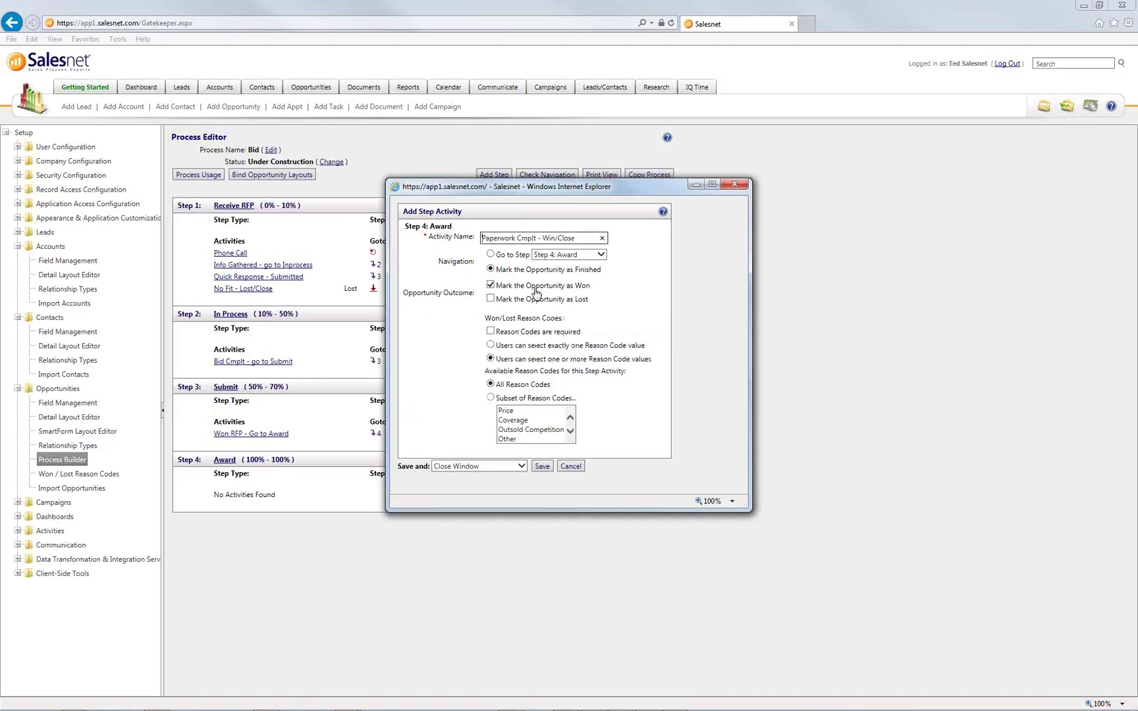
pyautogui.click(490, 286)
pyautogui.click(530, 411)
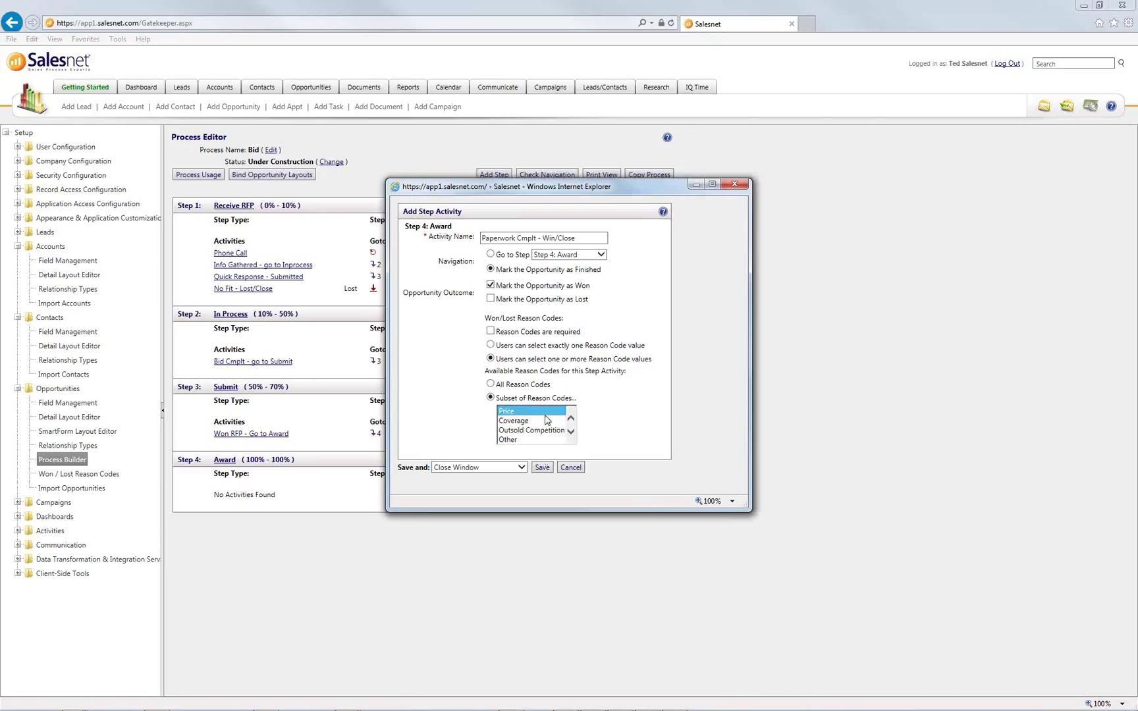
pyautogui.click(491, 385)
pyautogui.click(542, 469)
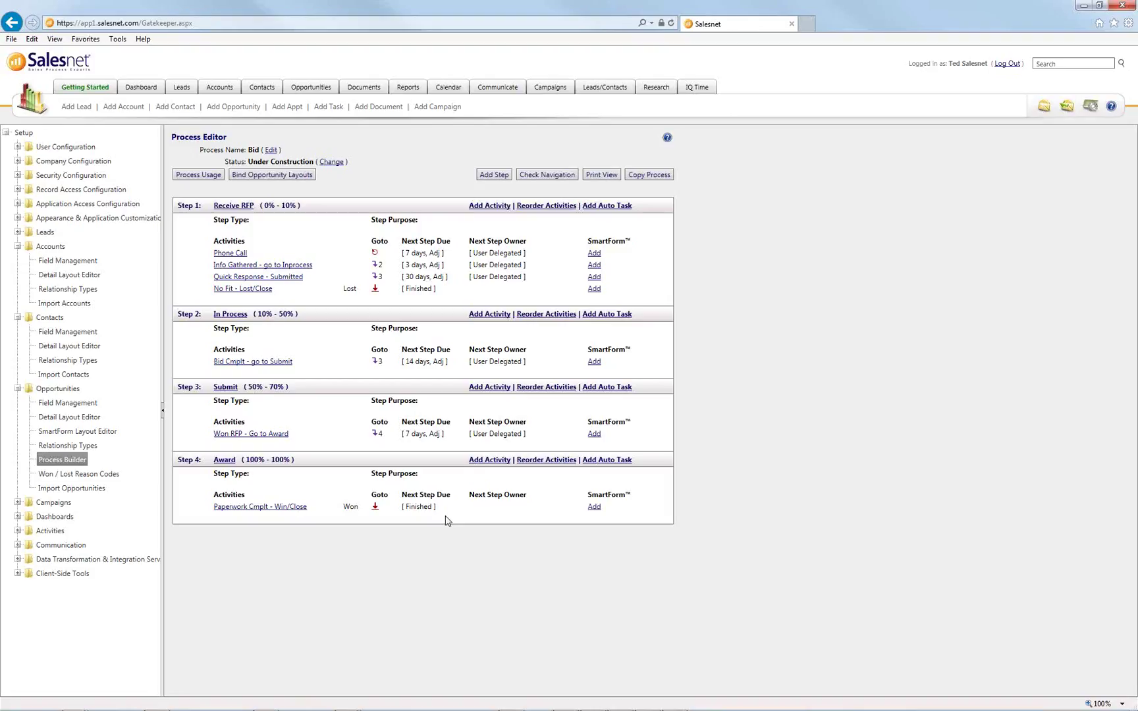
# Check the won and lost closing activities, and set the Bid process status to Active
pyautogui.moveTo(336, 514); pyautogui.dragTo(381, 511)
pyautogui.moveTo(335, 290); pyautogui.dragTo(401, 292)
pyautogui.click(382, 192)
pyautogui.moveTo(357, 169)
pyautogui.mouseDown()
pyautogui.moveTo(293, 166)
pyautogui.moveTo(354, 164)
pyautogui.mouseUp()
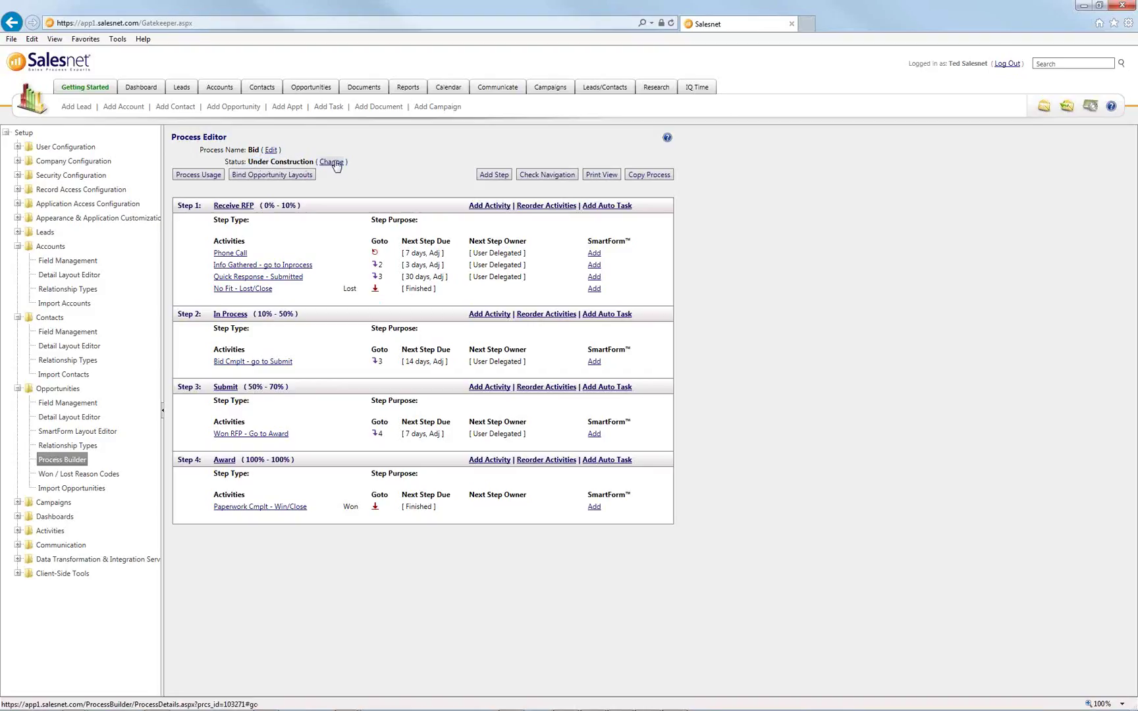
pyautogui.click(336, 164)
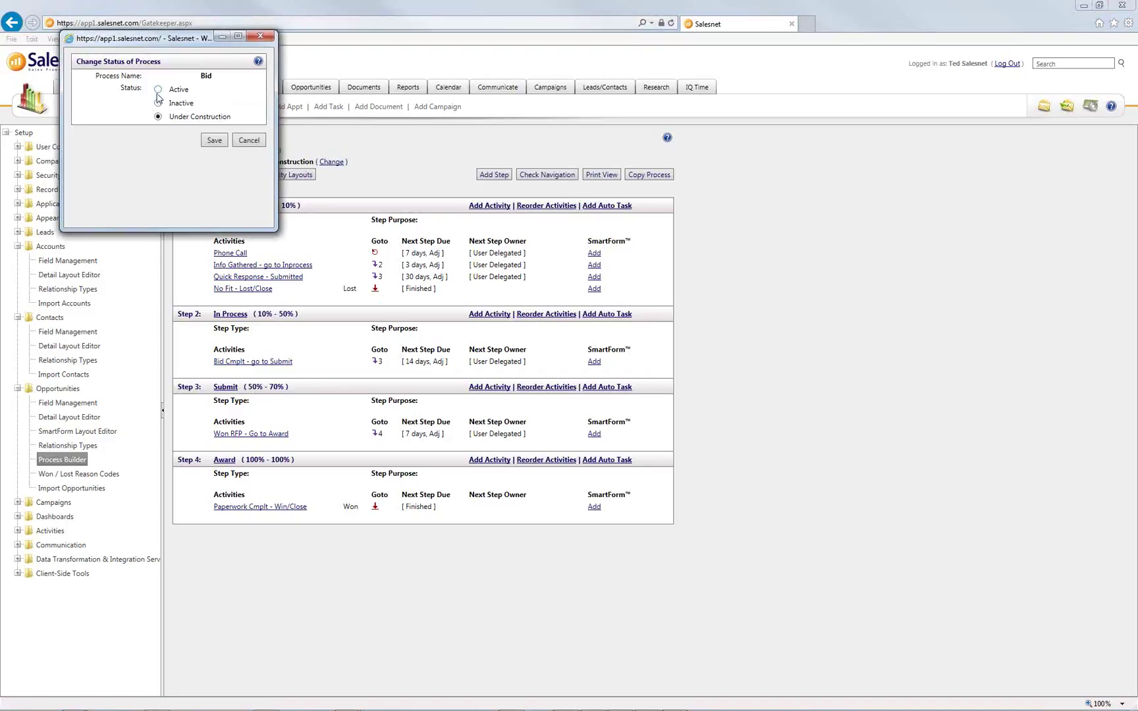
pyautogui.click(158, 90)
pyautogui.click(214, 140)
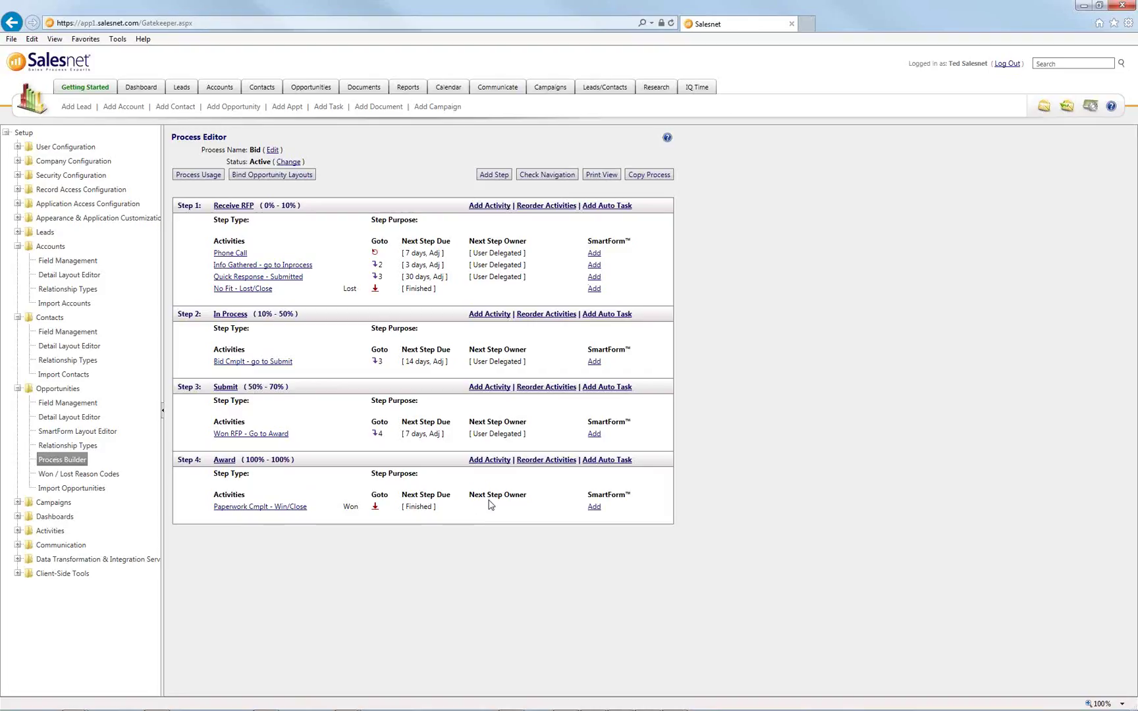
# Switch to the presentation and advance to the slide on key facts when adding activities
pyautogui.hotkey('alt', 'Tab')
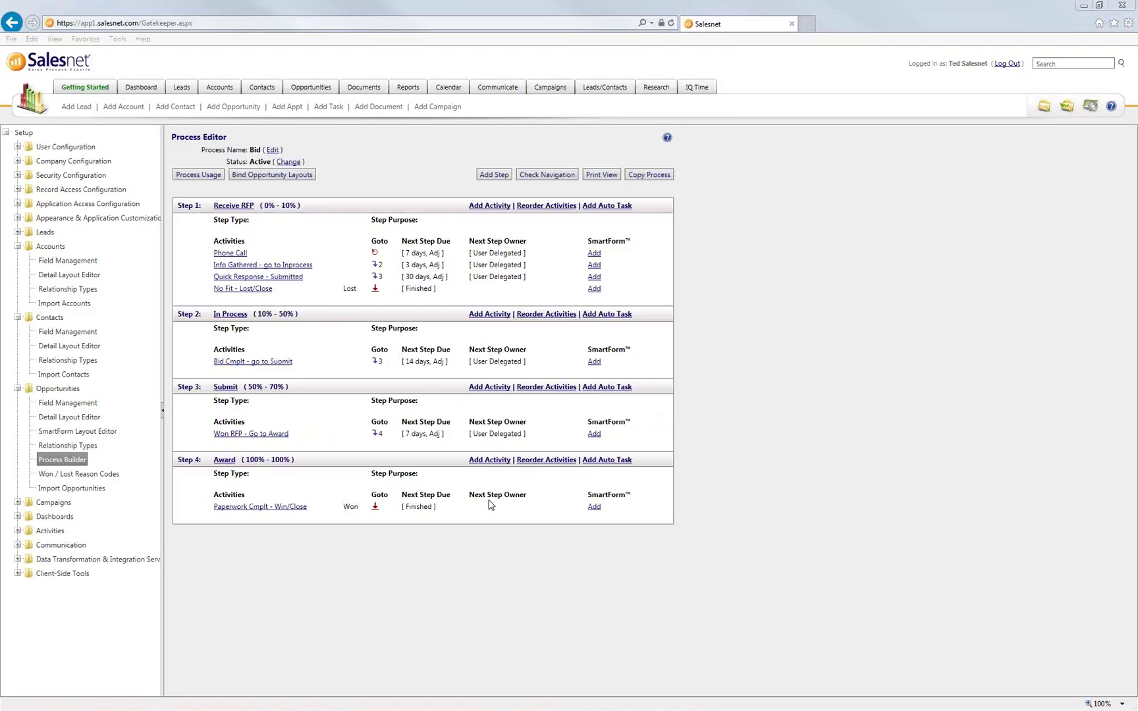
pyautogui.hotkey('alt', 'Tab')
pyautogui.hotkey('alt', 'Tab')
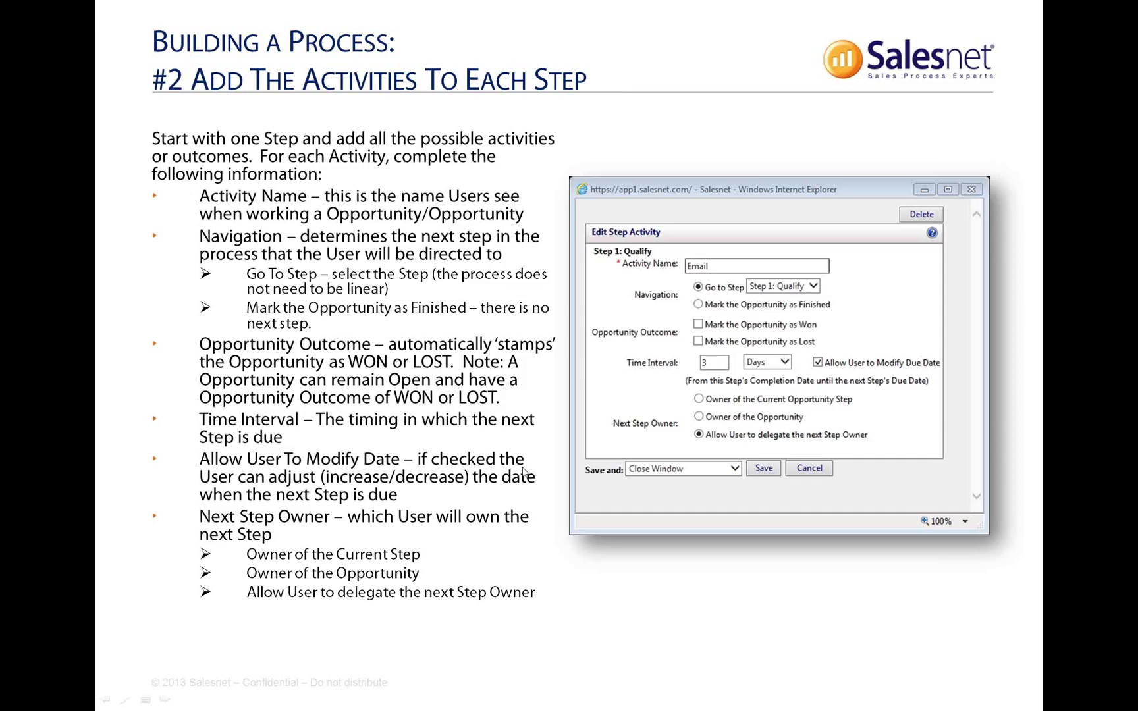
pyautogui.click(524, 471)
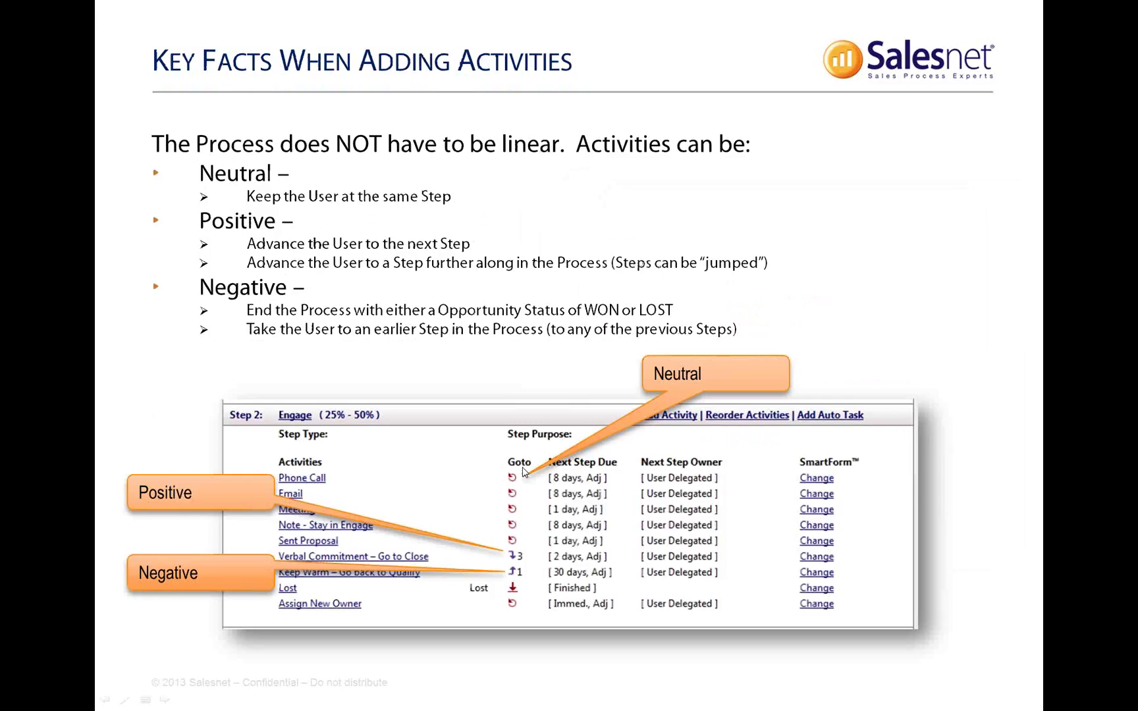
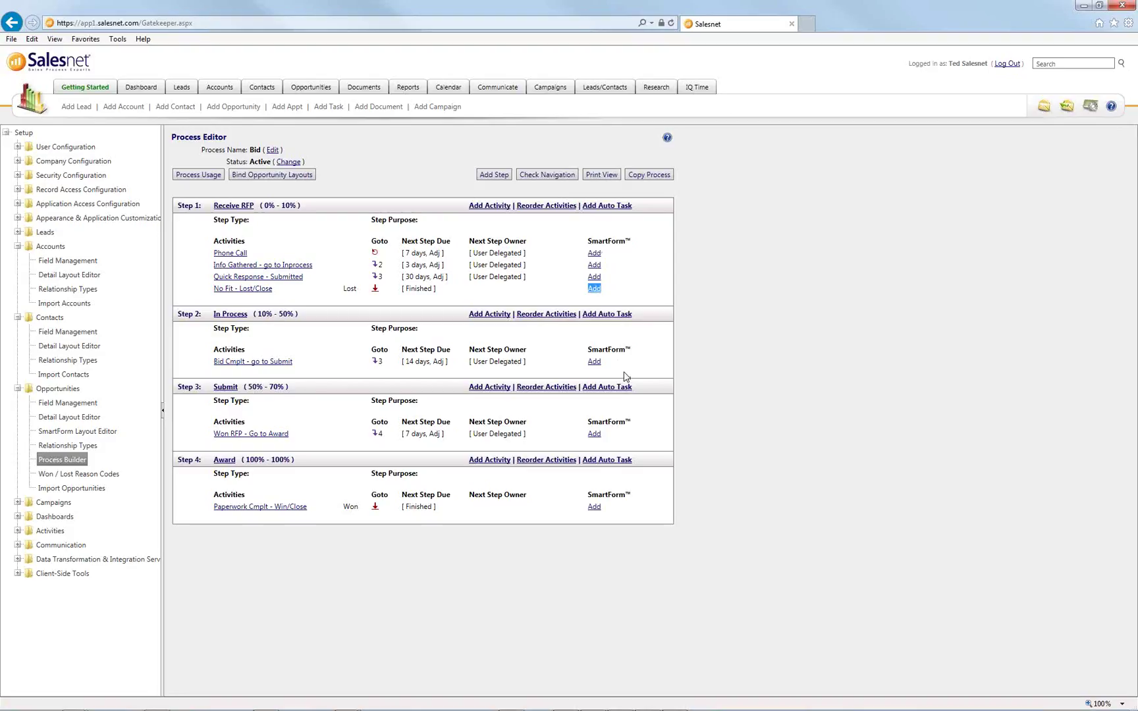
# Check the SmartForm column of the Receive RFP activities and open the SmartForm Layout Editor for opportunities
pyautogui.click(628, 372)
pyautogui.moveTo(585, 255)
pyautogui.mouseDown()
pyautogui.moveTo(600, 254)
pyautogui.moveTo(594, 269)
pyautogui.moveTo(587, 254)
pyautogui.moveTo(609, 278)
pyautogui.moveTo(586, 278)
pyautogui.mouseUp()
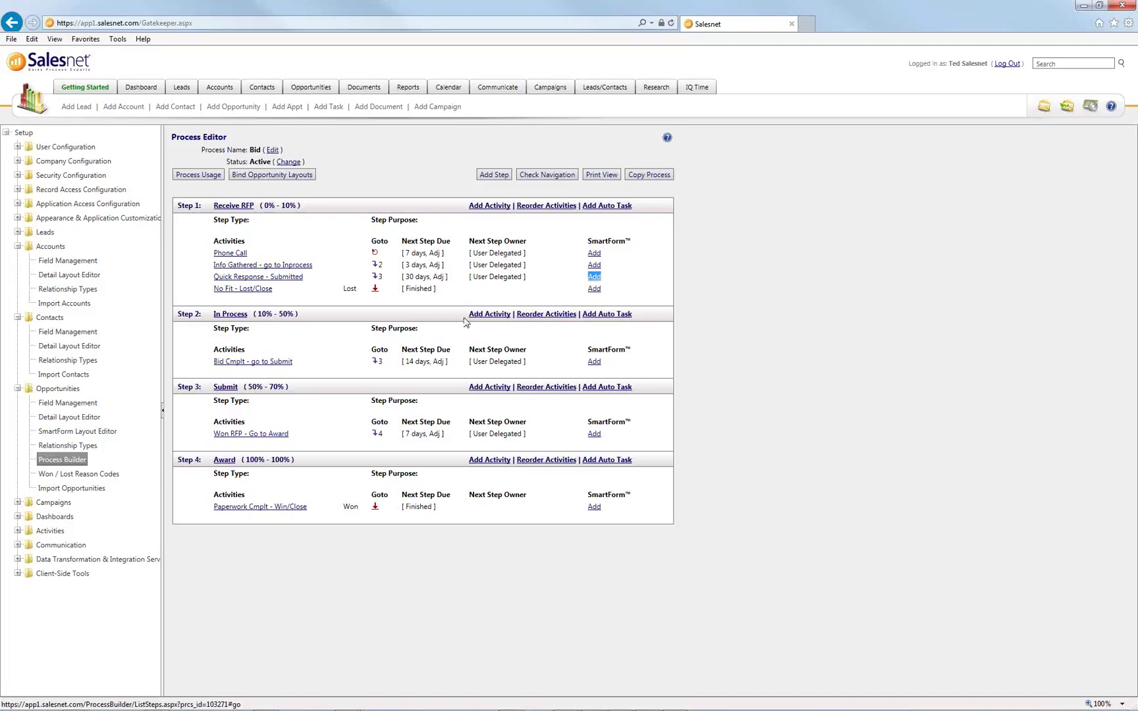
pyautogui.click(97, 435)
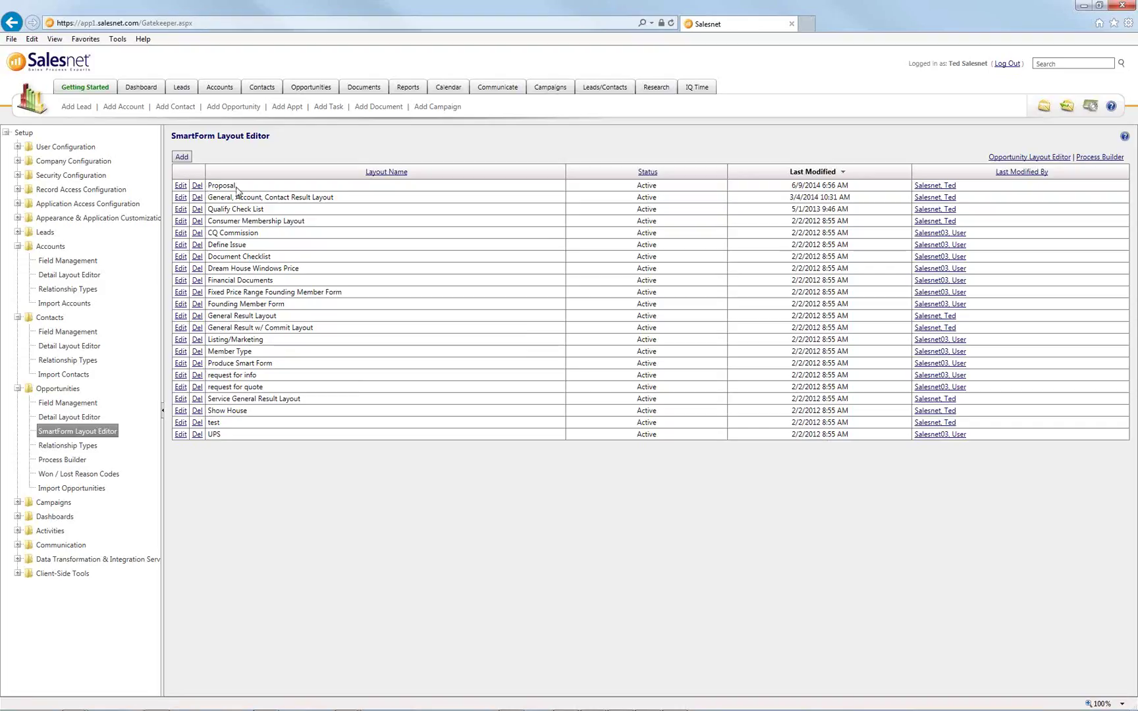
# Open the Proposal SmartForm layout and examine which of its fields belong to the account and which to the opportunity
pyautogui.moveTo(237, 189); pyautogui.dragTo(212, 189)
pyautogui.click(181, 185)
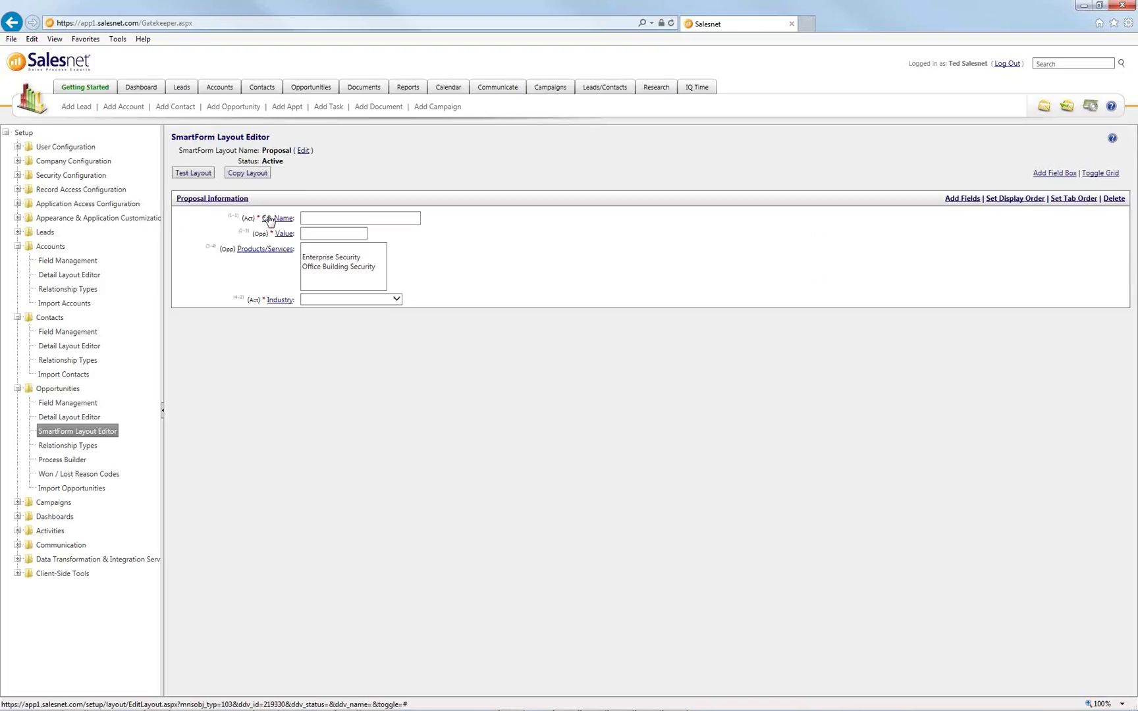
pyautogui.moveTo(241, 218); pyautogui.dragTo(253, 217)
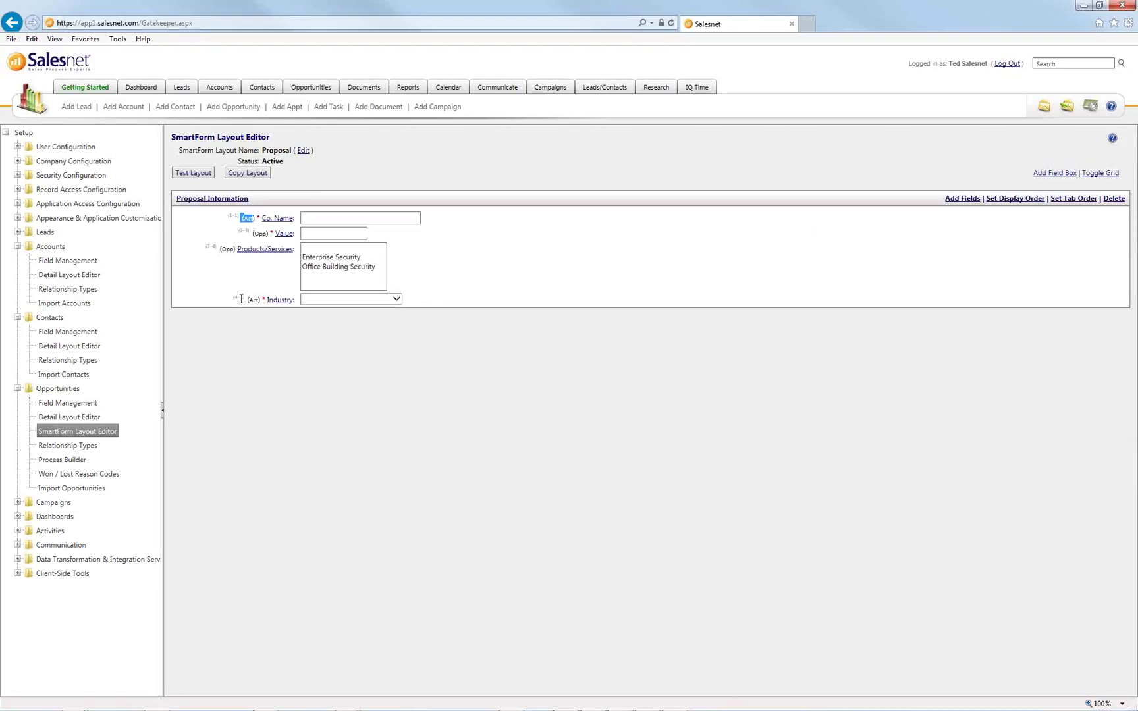
pyautogui.moveTo(241, 300); pyautogui.dragTo(267, 300)
pyautogui.moveTo(253, 233); pyautogui.dragTo(232, 251)
pyautogui.click(260, 217)
pyautogui.doubleClick(271, 234)
# Add the contact fields First Name and Last Name to the Proposal Information field box and save
pyautogui.click(962, 199)
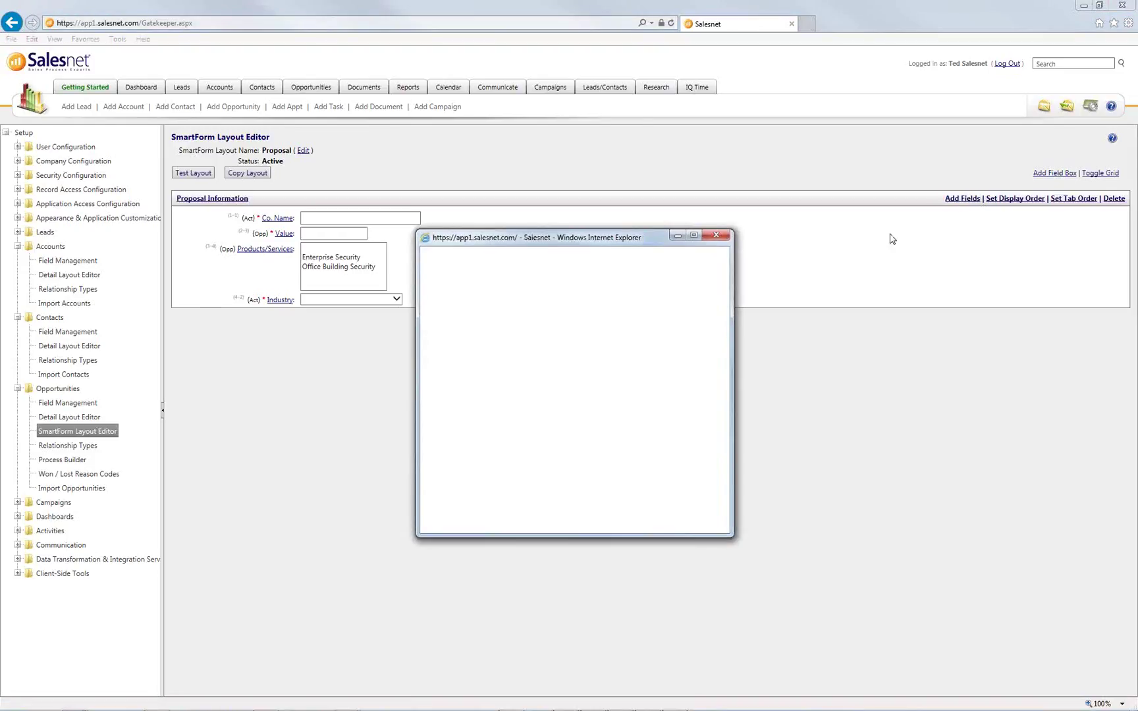
pyautogui.click(526, 277)
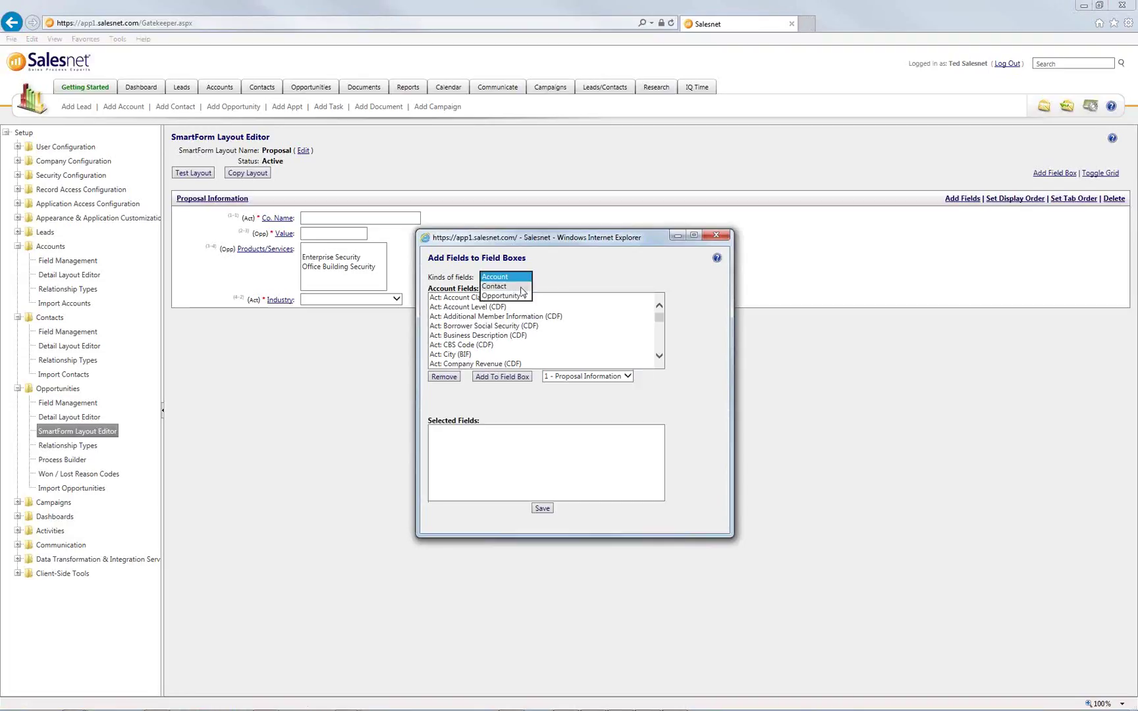
pyautogui.click(521, 287)
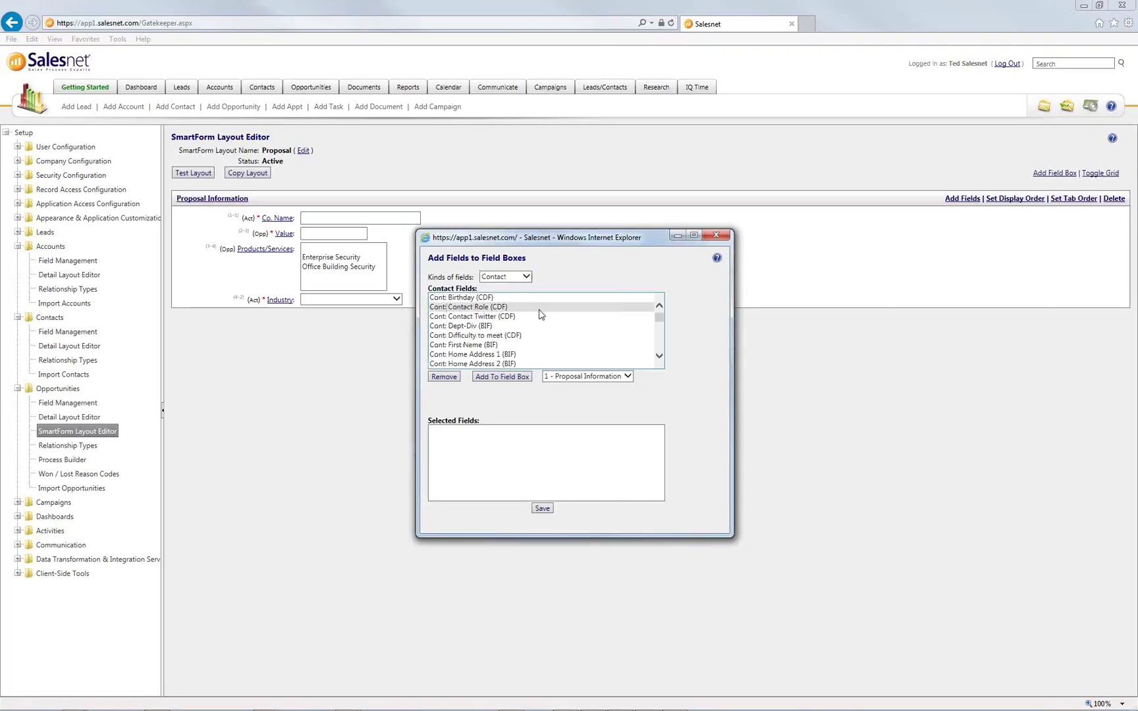
pyautogui.click(535, 348)
pyautogui.click(502, 377)
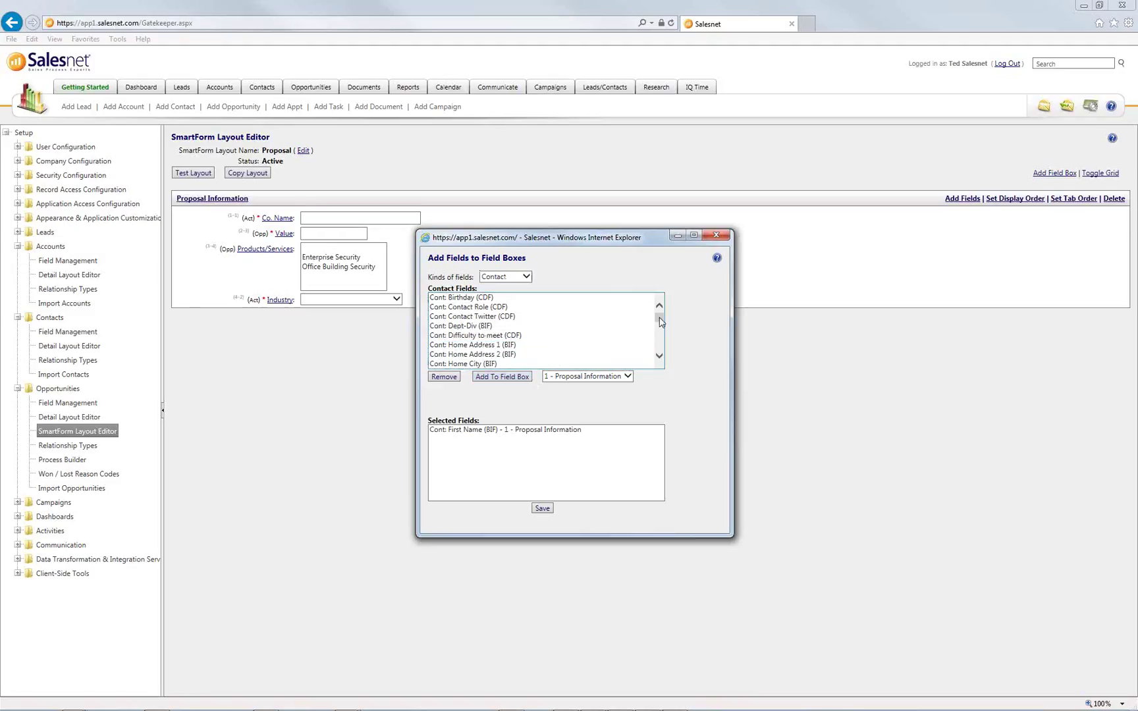
pyautogui.moveTo(661, 321); pyautogui.dragTo(659, 335)
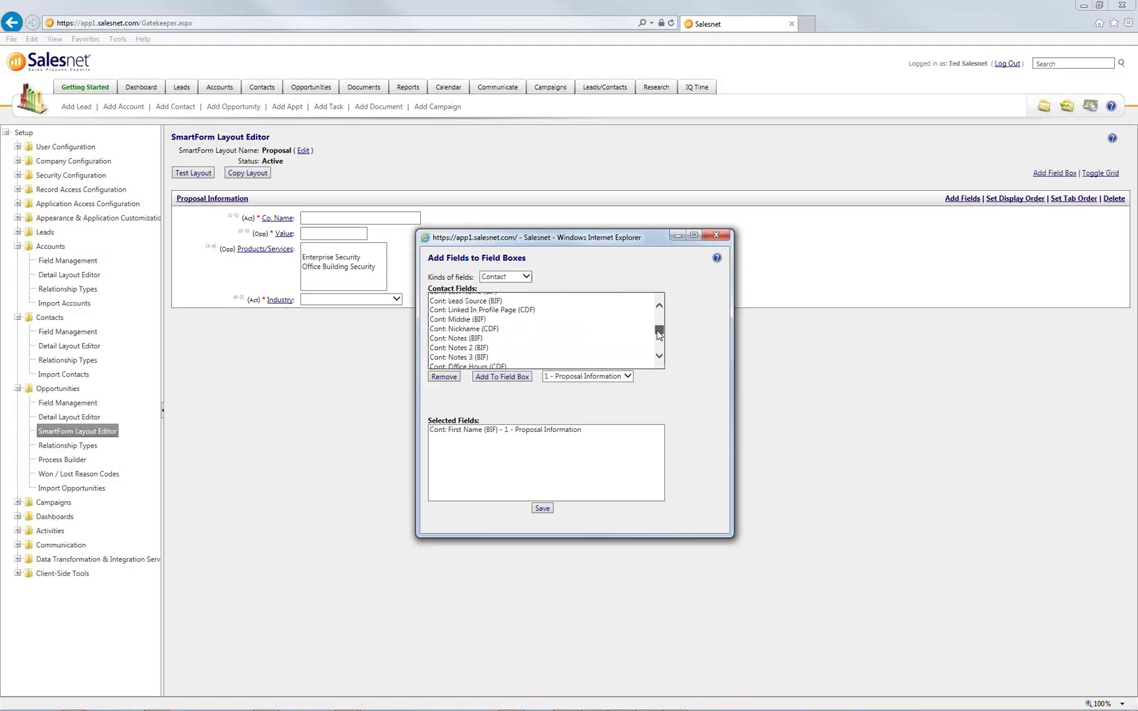
pyautogui.scroll(2, 520, 320)
pyautogui.click(520, 326)
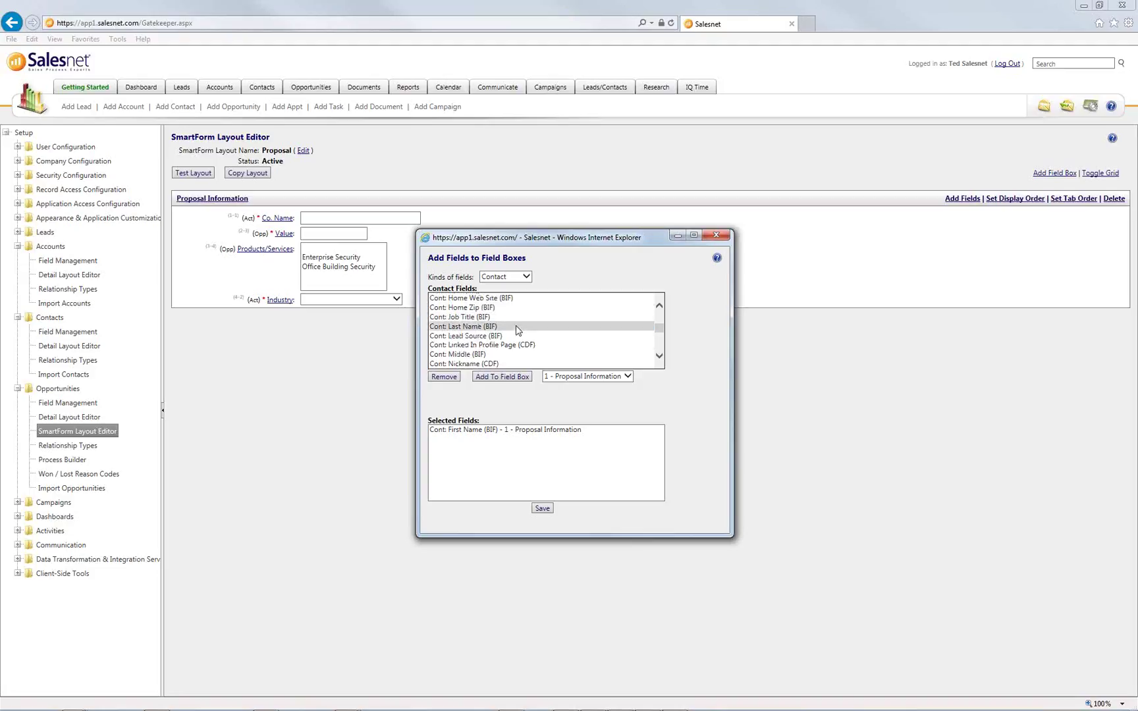
pyautogui.click(502, 376)
pyautogui.click(543, 507)
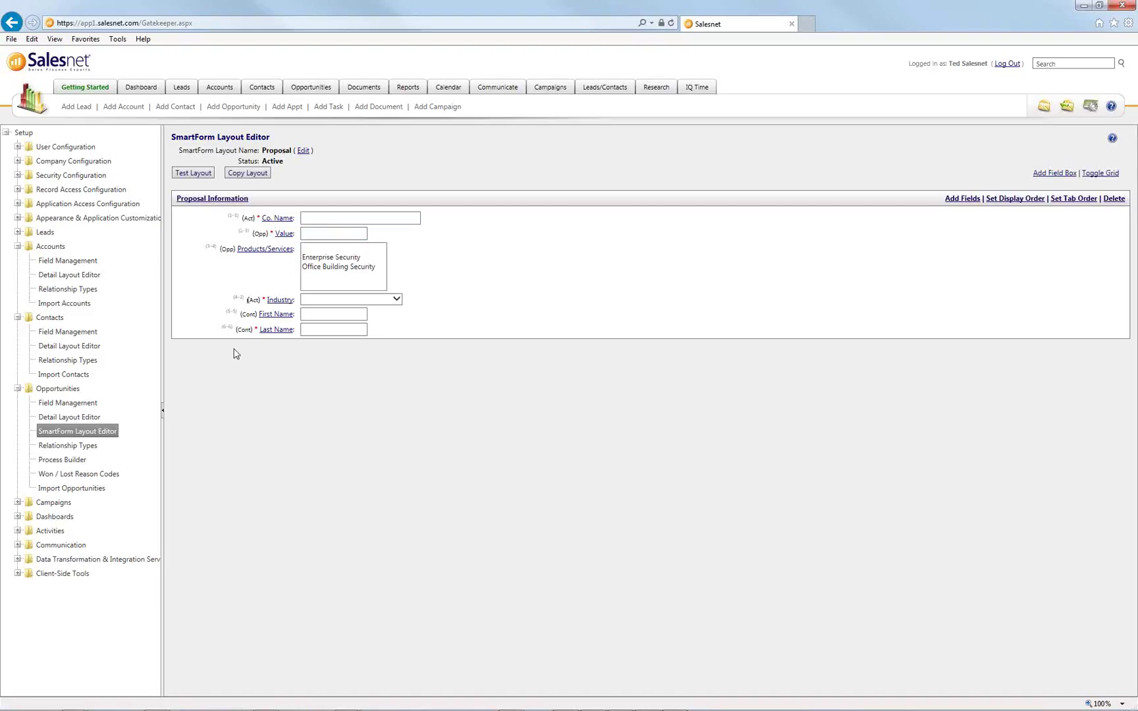
# Open the "General, Account, Contact Result Layout" SmartForm and delete its empty "test" field box
pyautogui.click(91, 438)
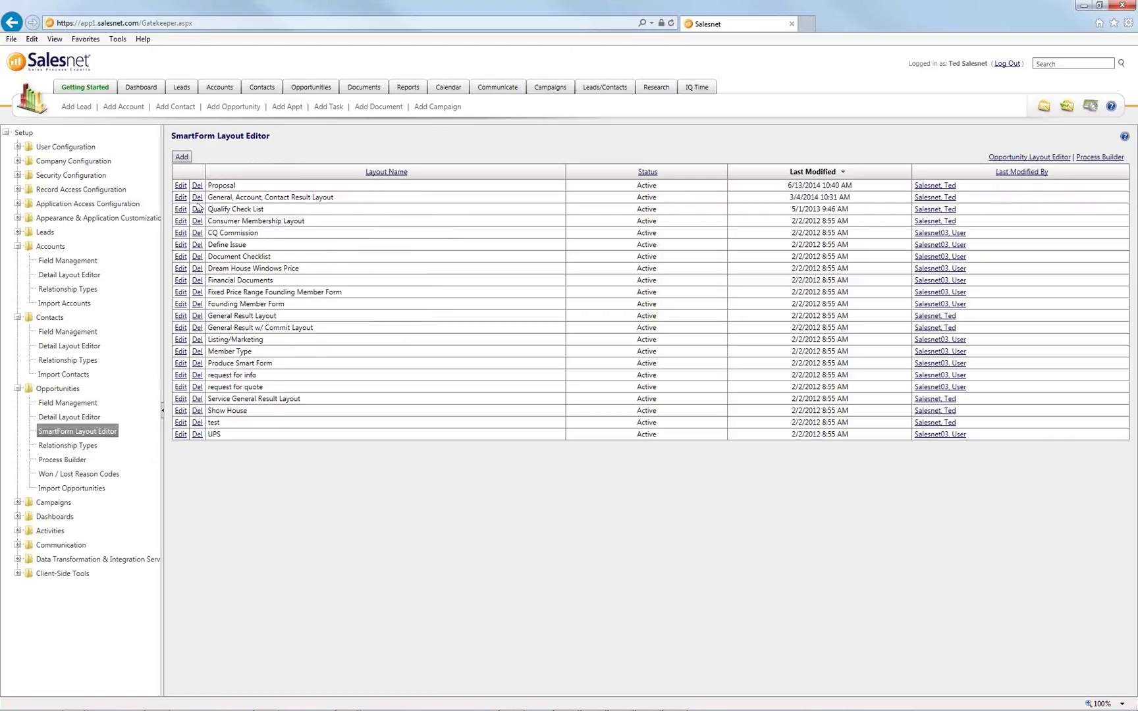
pyautogui.click(180, 199)
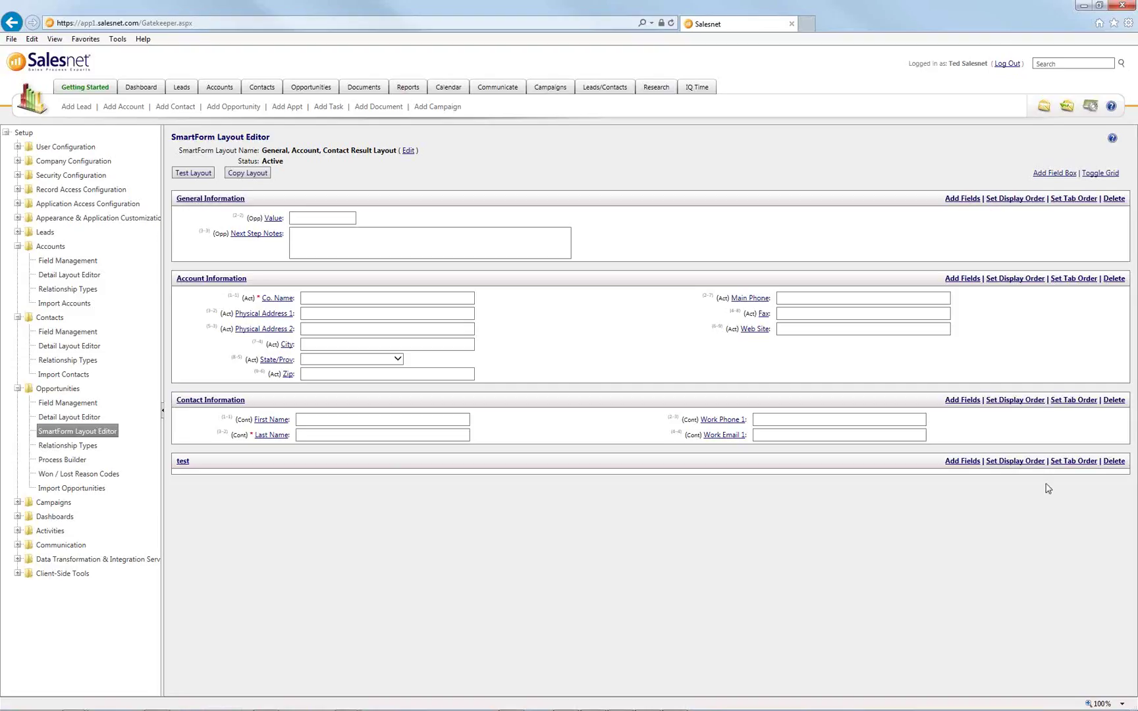
pyautogui.click(1113, 462)
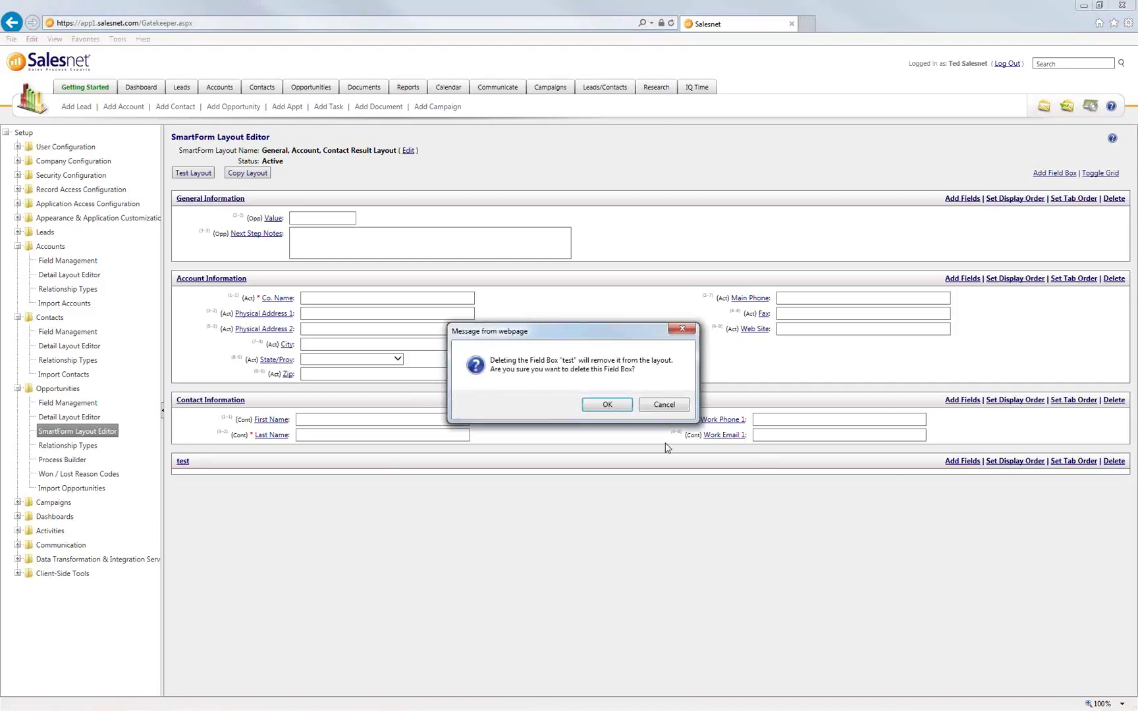
pyautogui.click(614, 408)
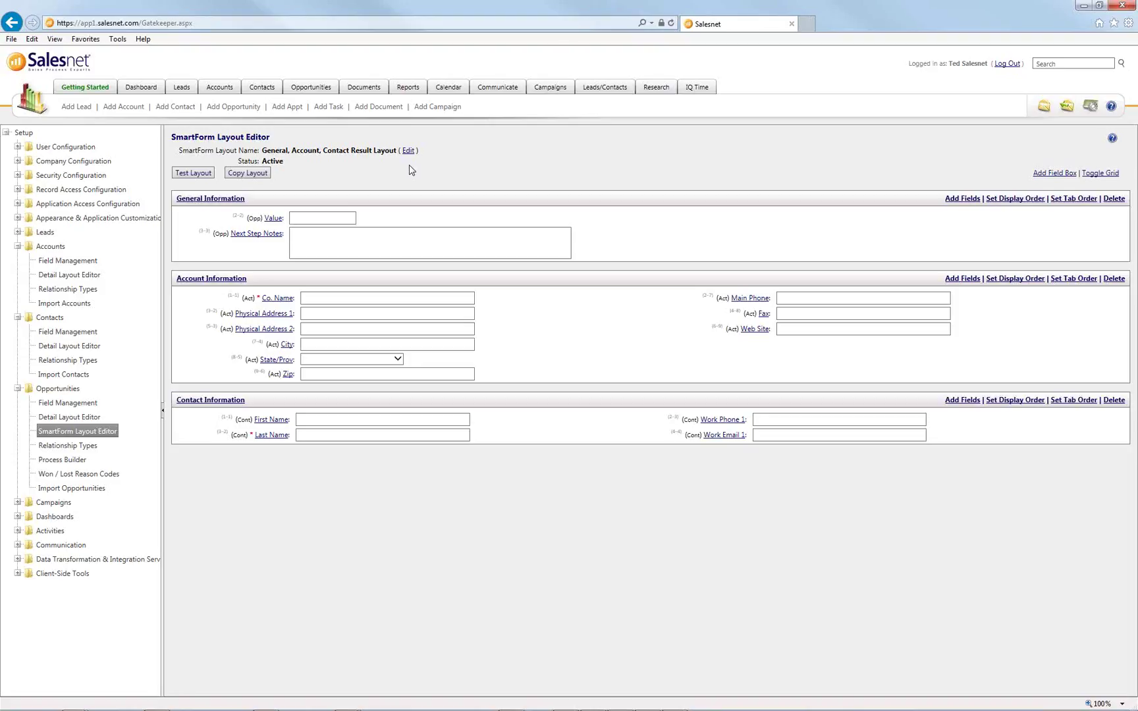
# In the Bid process, attach the "General, Account, Contact Result Layout" SmartForm to the Receive RFP activity Phone Call
pyautogui.click(72, 461)
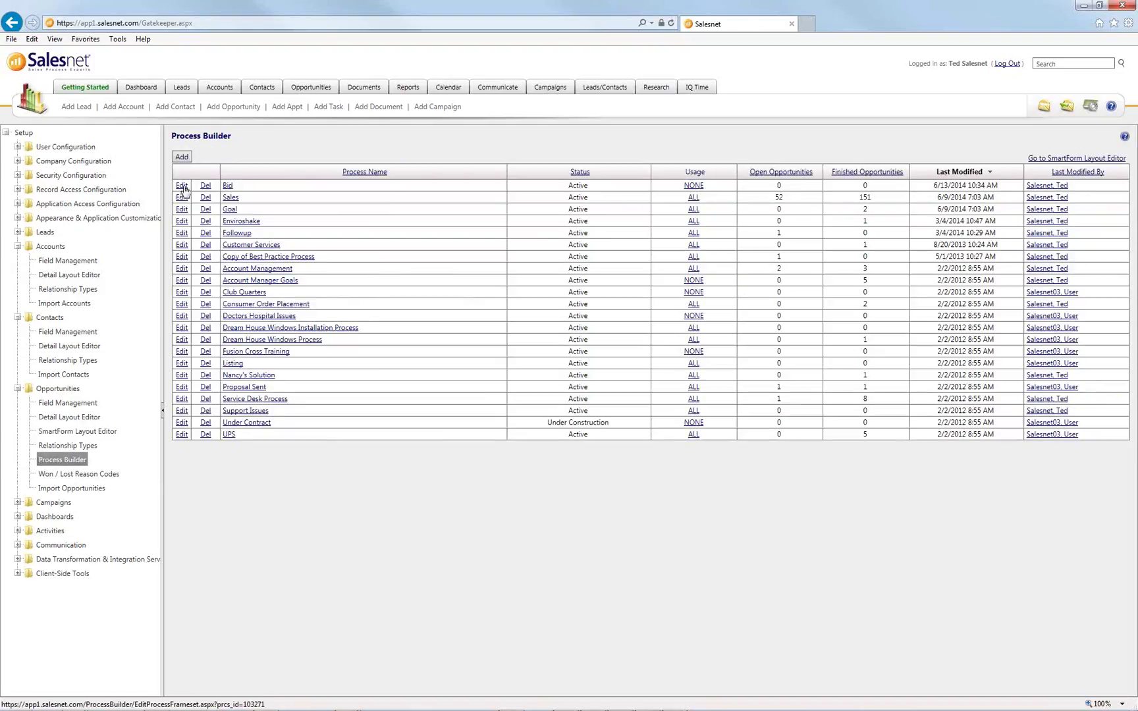
pyautogui.click(182, 187)
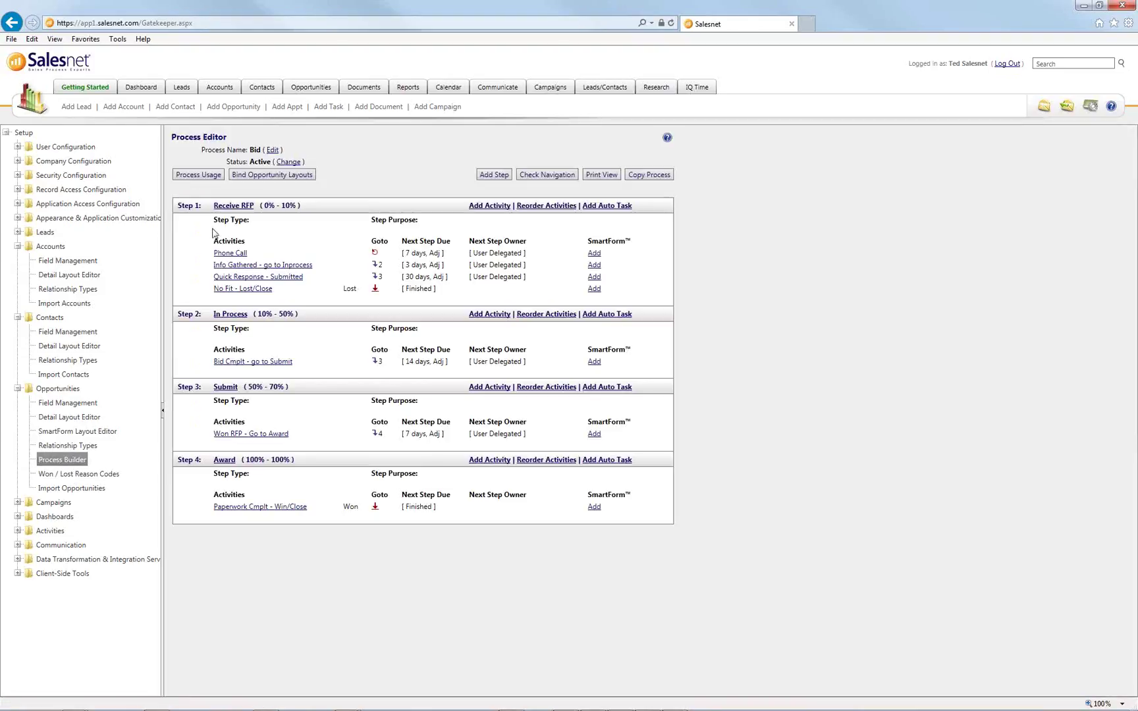
pyautogui.click(594, 253)
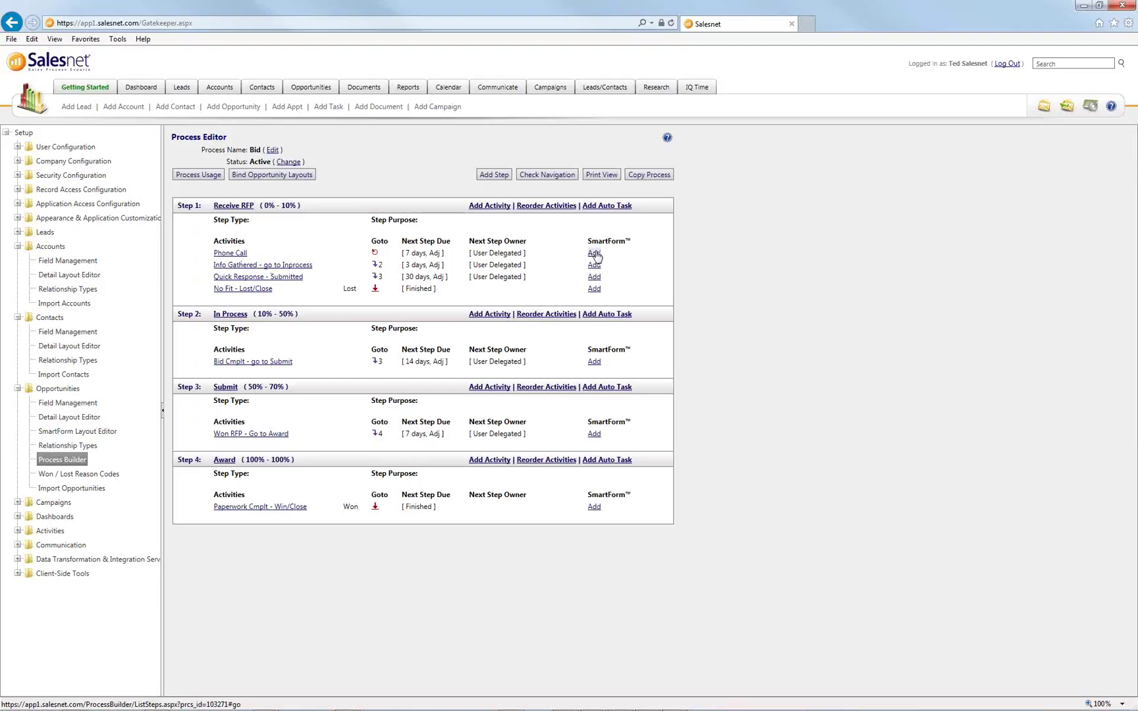
pyautogui.click(595, 255)
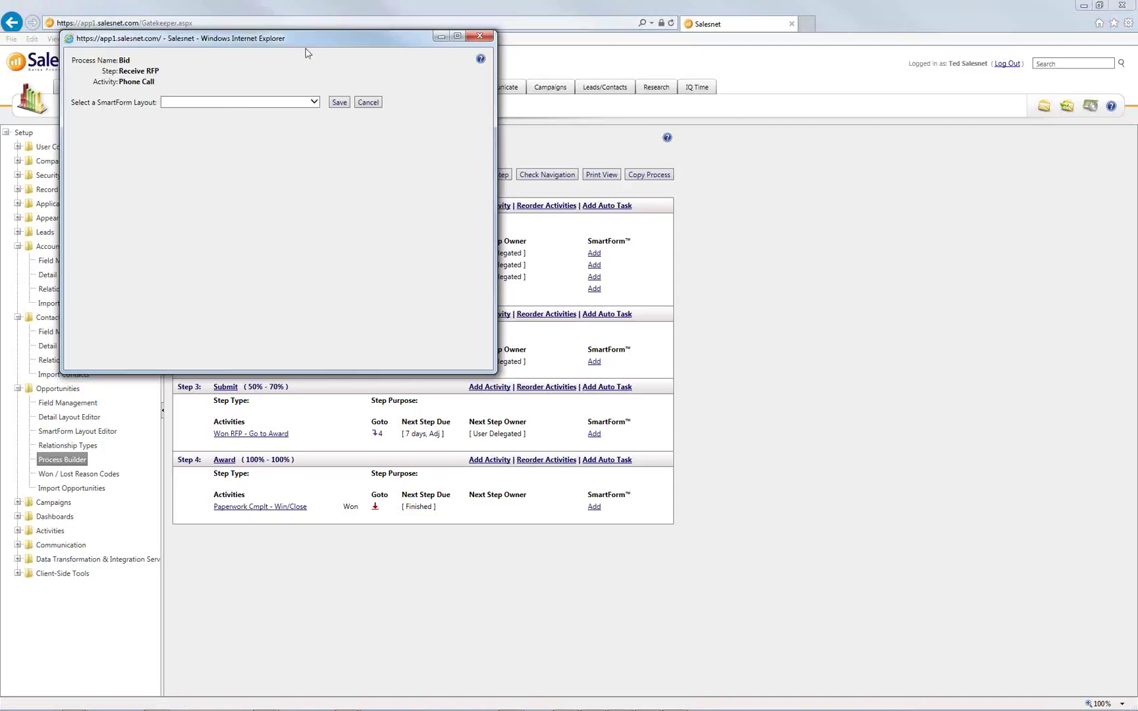
pyautogui.moveTo(309, 38); pyautogui.dragTo(905, 130)
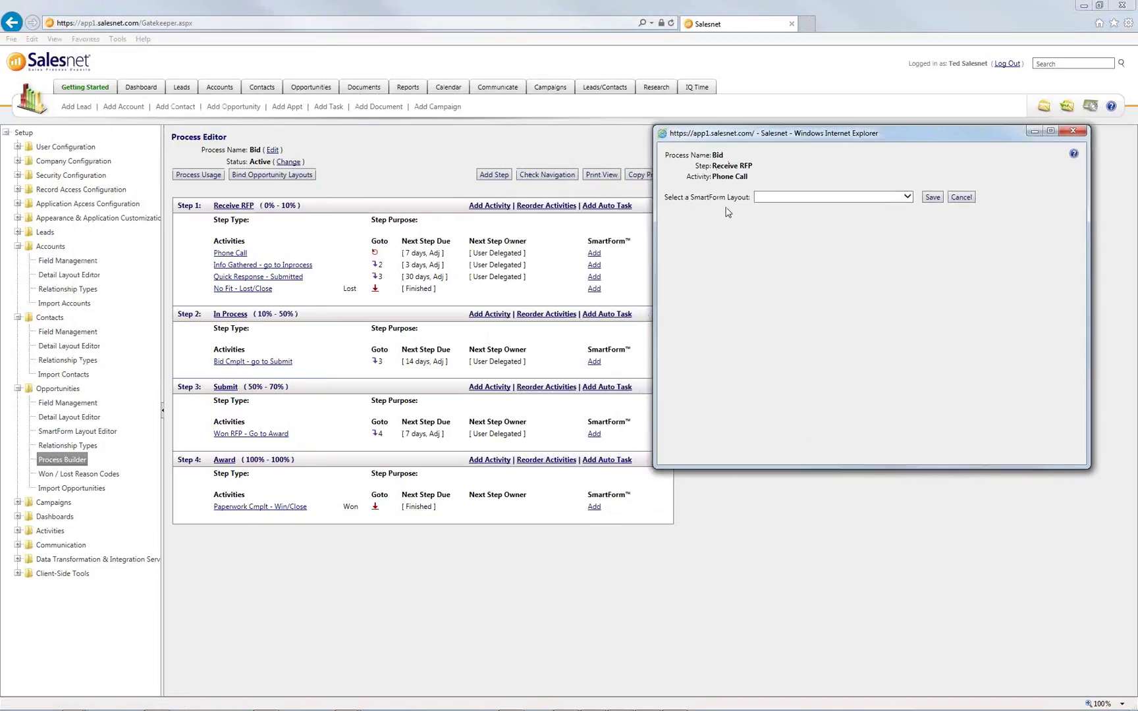
pyautogui.click(896, 200)
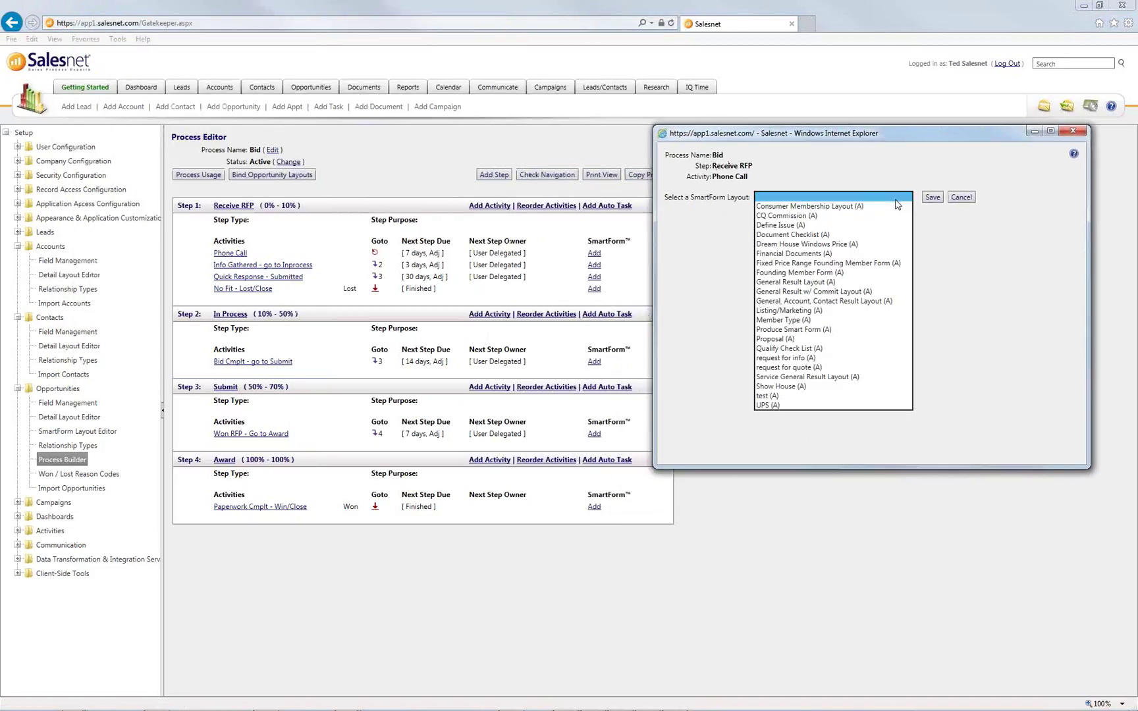
pyautogui.click(865, 283)
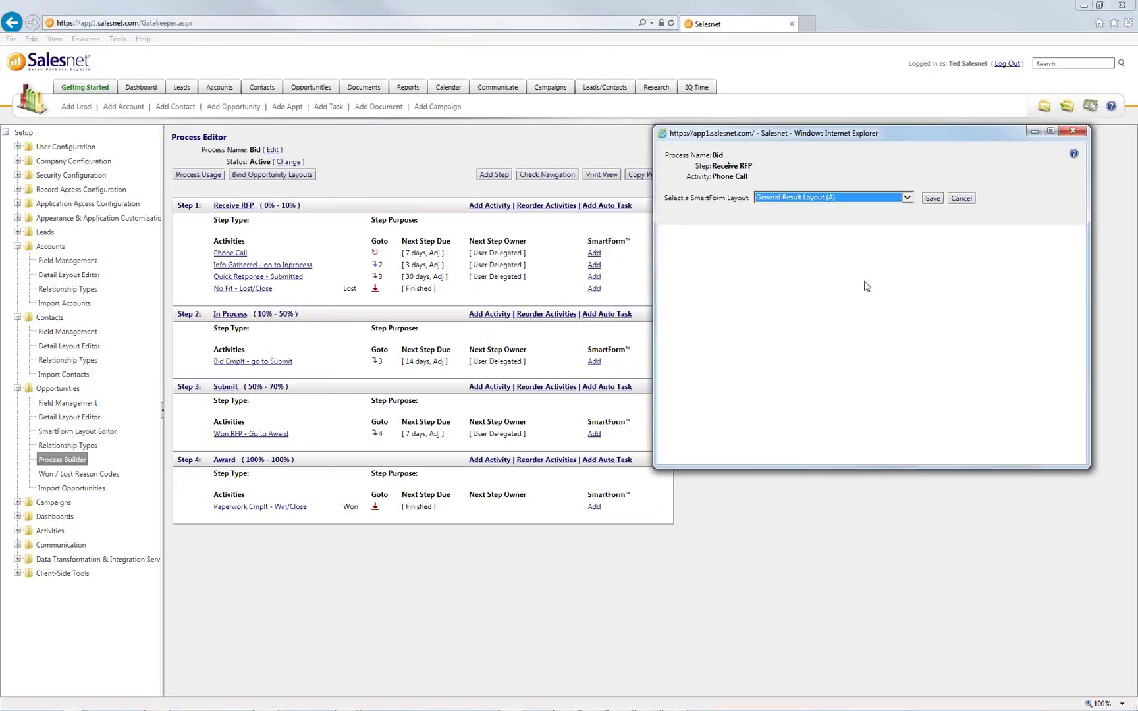
pyautogui.click(876, 199)
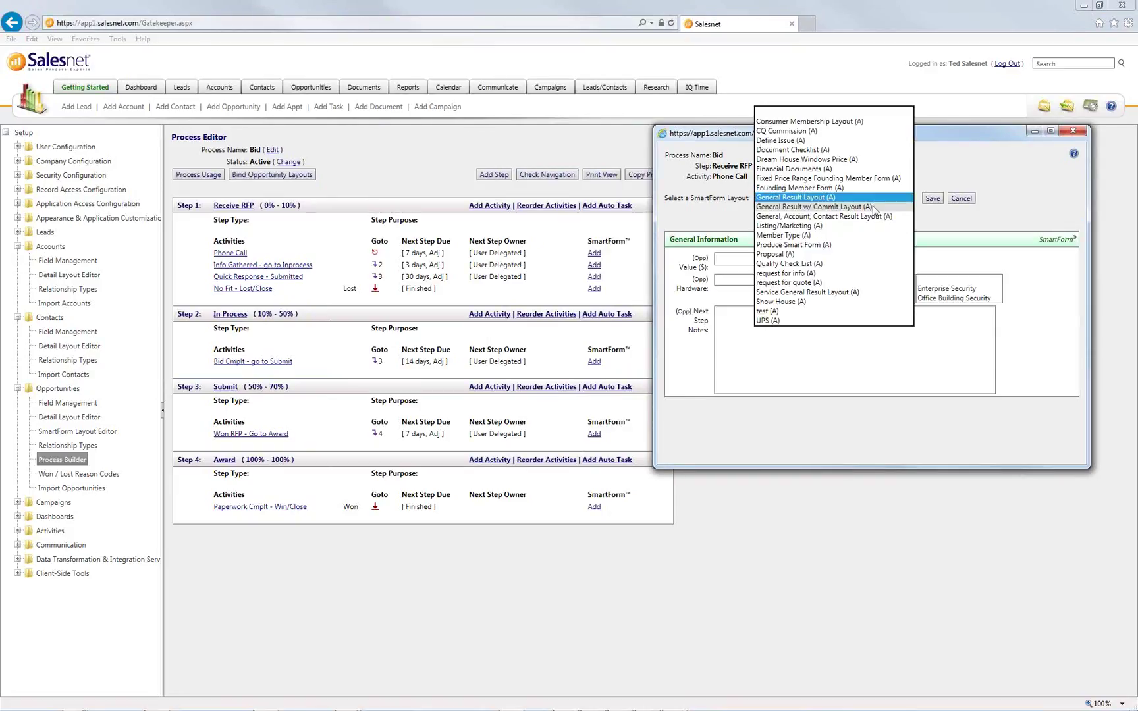
pyautogui.click(869, 218)
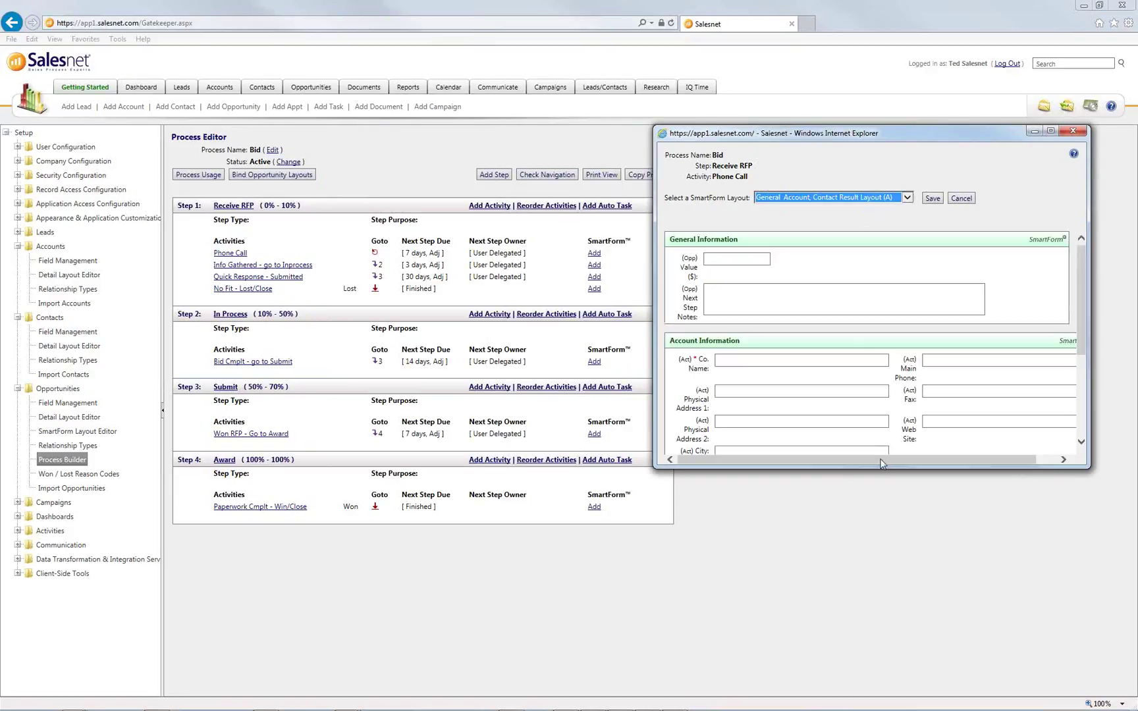
pyautogui.moveTo(884, 467); pyautogui.dragTo(902, 648)
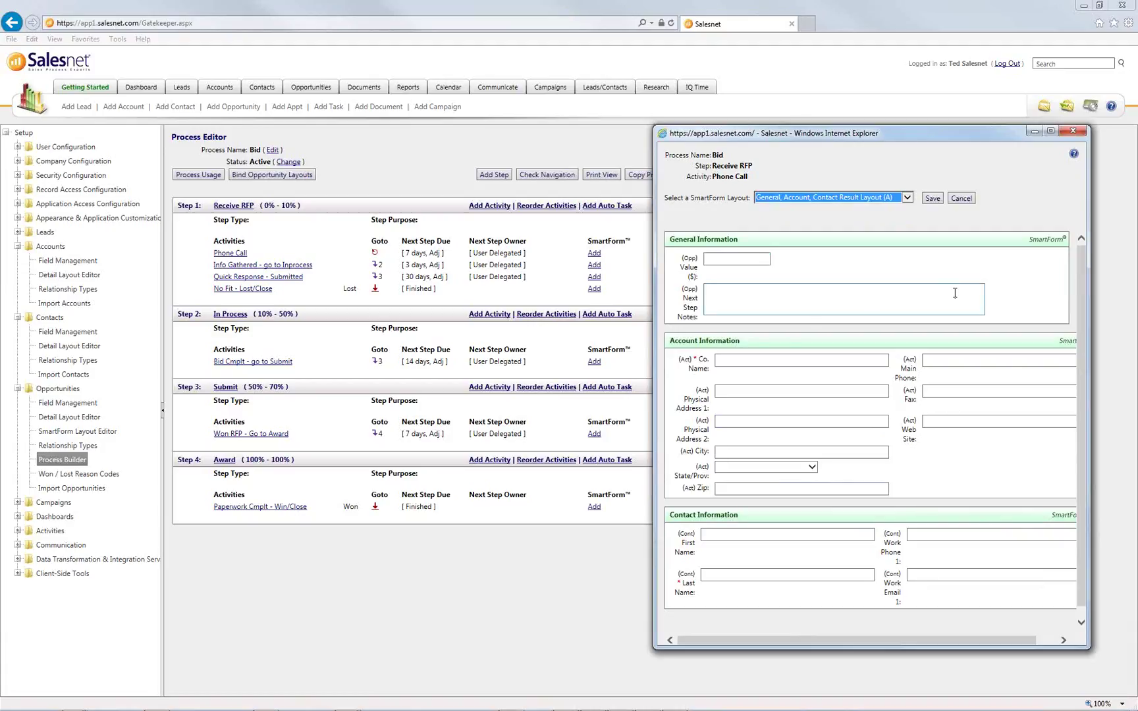
pyautogui.click(933, 199)
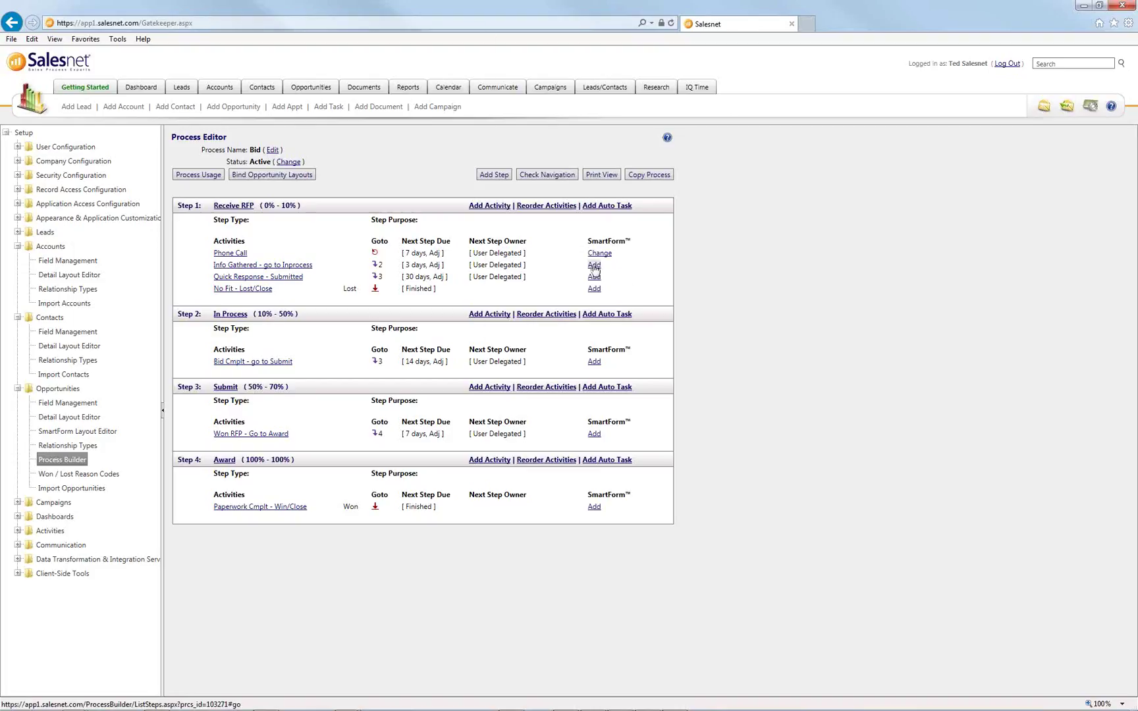
# Attach the Proposal SmartForm layout to the Receive RFP activity "Info Gathered - go to Inprocess"
pyautogui.click(594, 267)
pyautogui.click(196, 104)
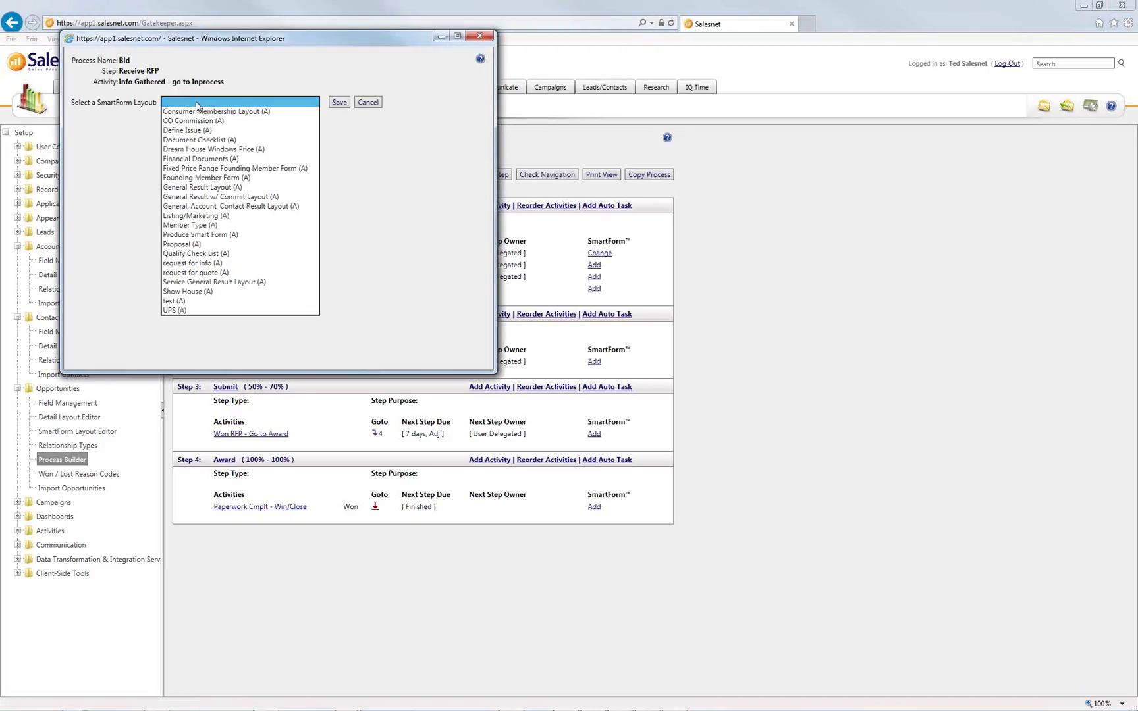
pyautogui.click(201, 244)
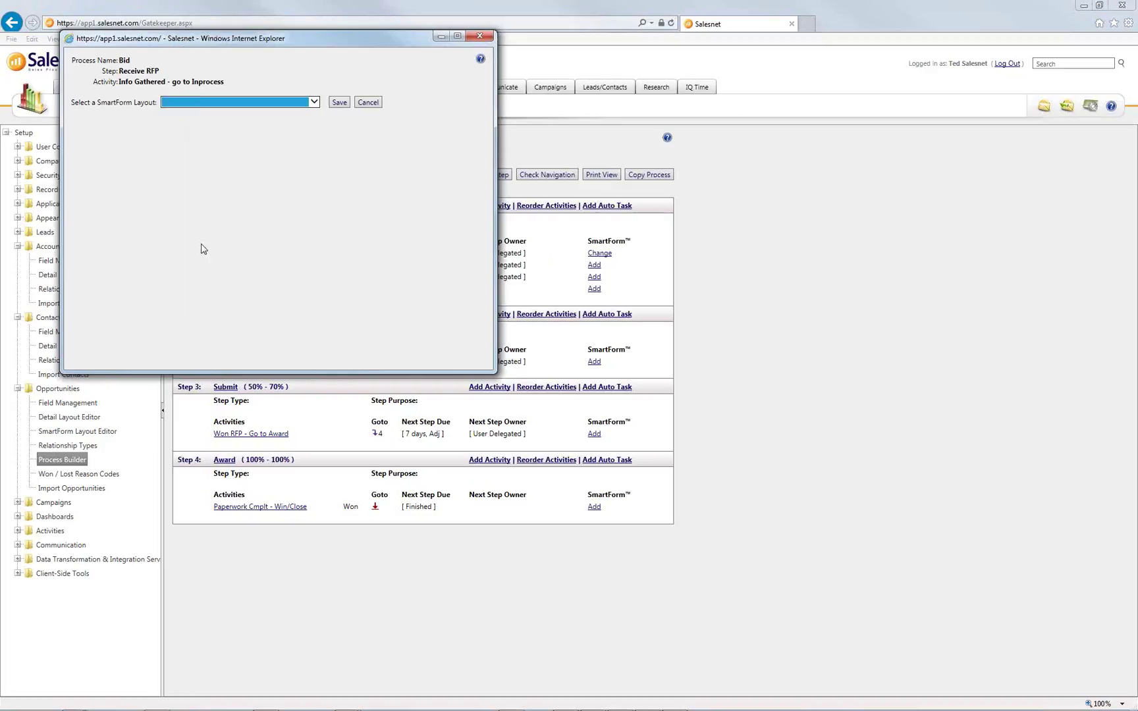
pyautogui.click(339, 104)
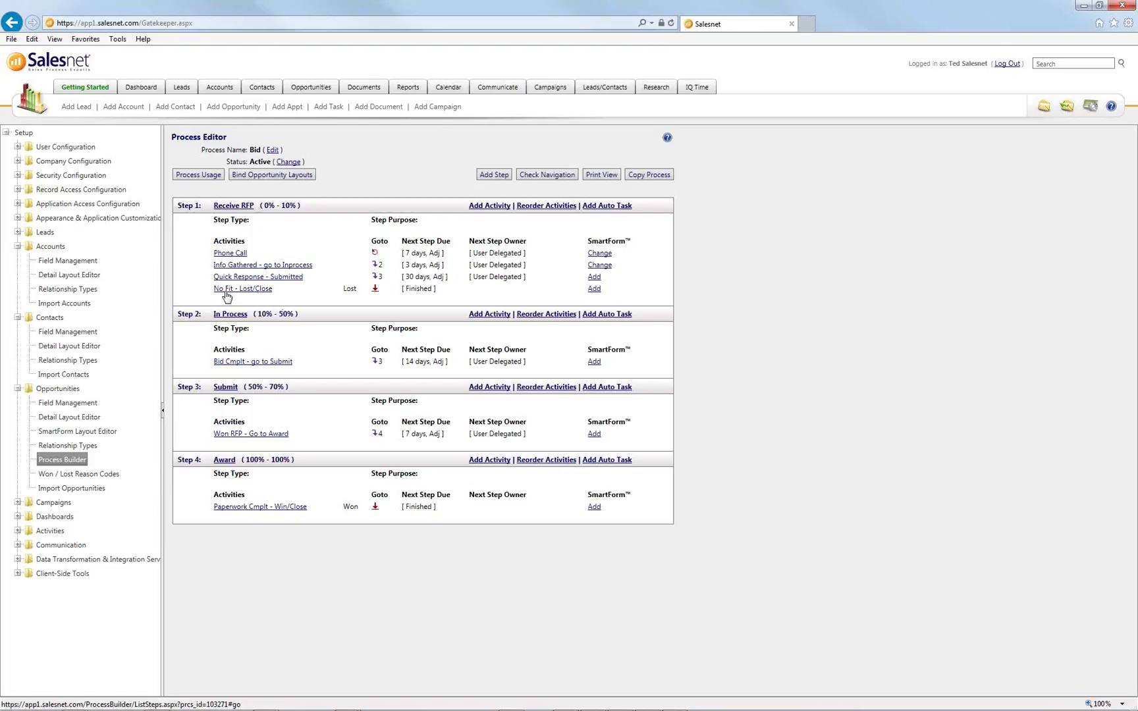
# Check the "No Fit - Lost/Close" activity, and review the Opportunity Data of the Members First-WA opportunity
pyautogui.moveTo(203, 294); pyautogui.dragTo(260, 300)
pyautogui.click(286, 297)
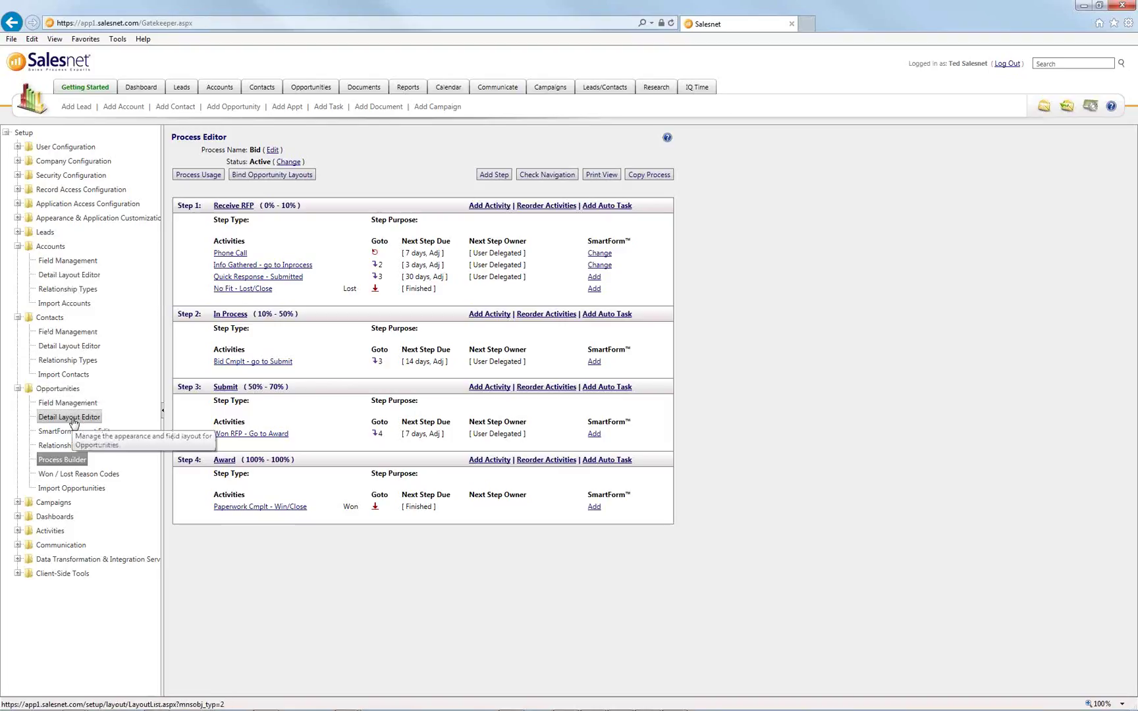
pyautogui.click(304, 90)
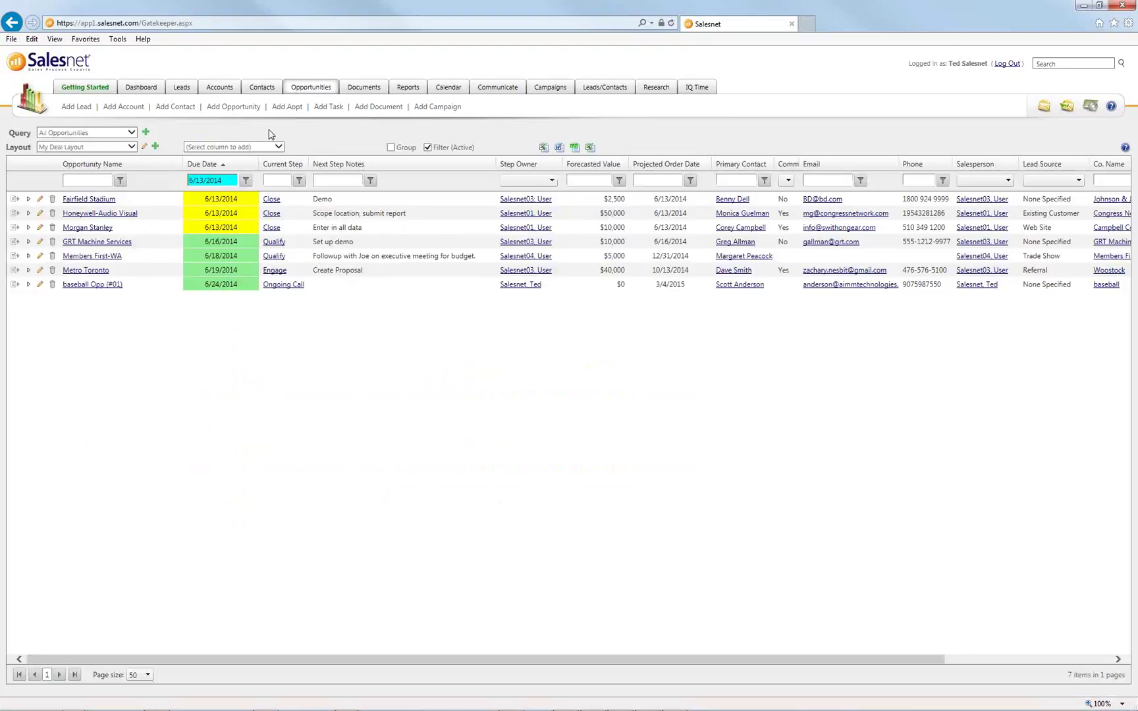
pyautogui.click(103, 257)
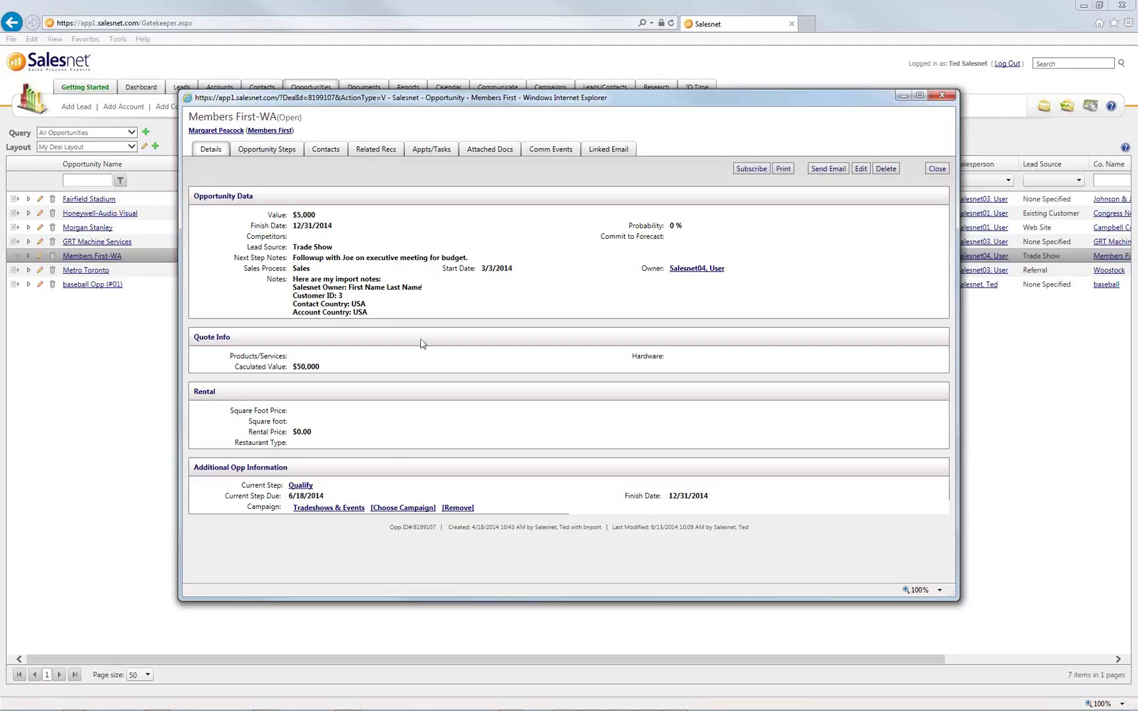
pyautogui.moveTo(258, 215); pyautogui.dragTo(516, 306)
pyautogui.click(517, 306)
pyautogui.click(936, 170)
# Open the opportunity Best Practice Layout in the Detail Layout Editor and examine its required fields, invisible fields and Probability
pyautogui.click(1091, 106)
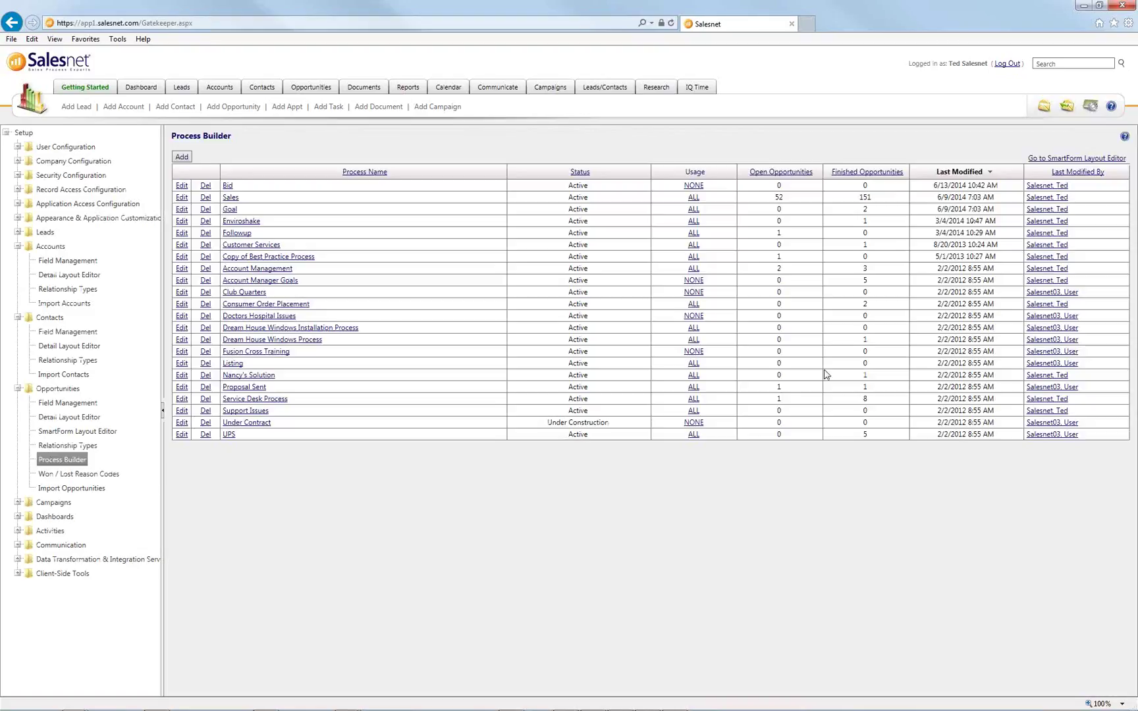
pyautogui.click(86, 419)
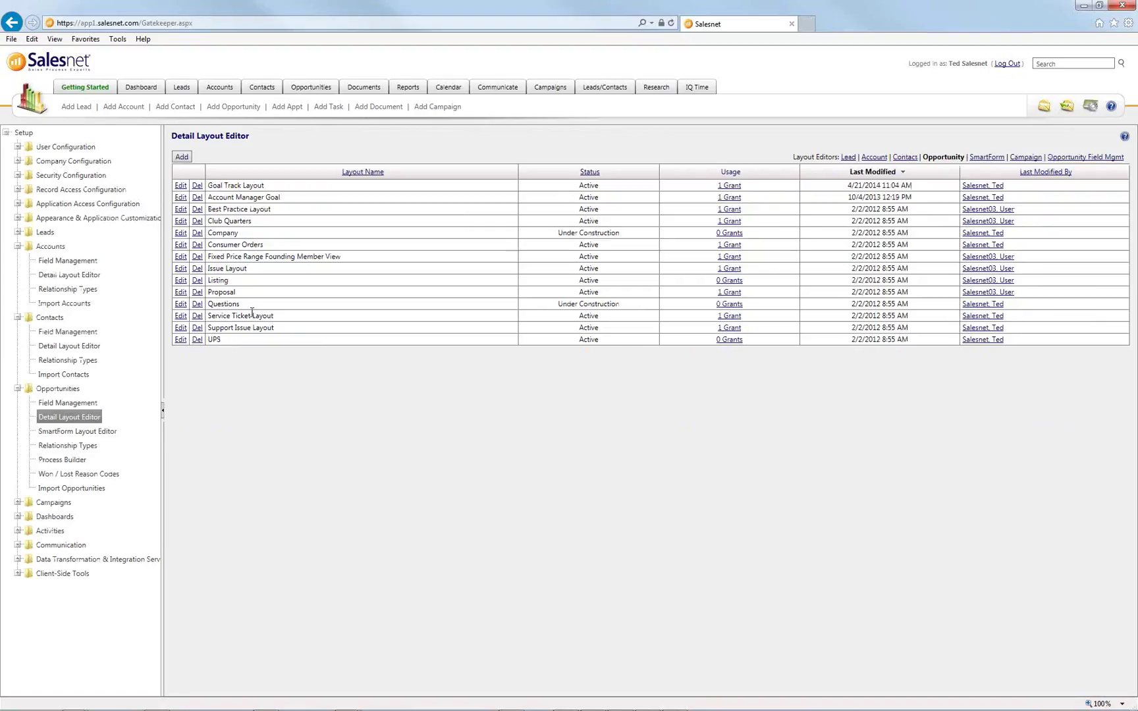
pyautogui.click(180, 209)
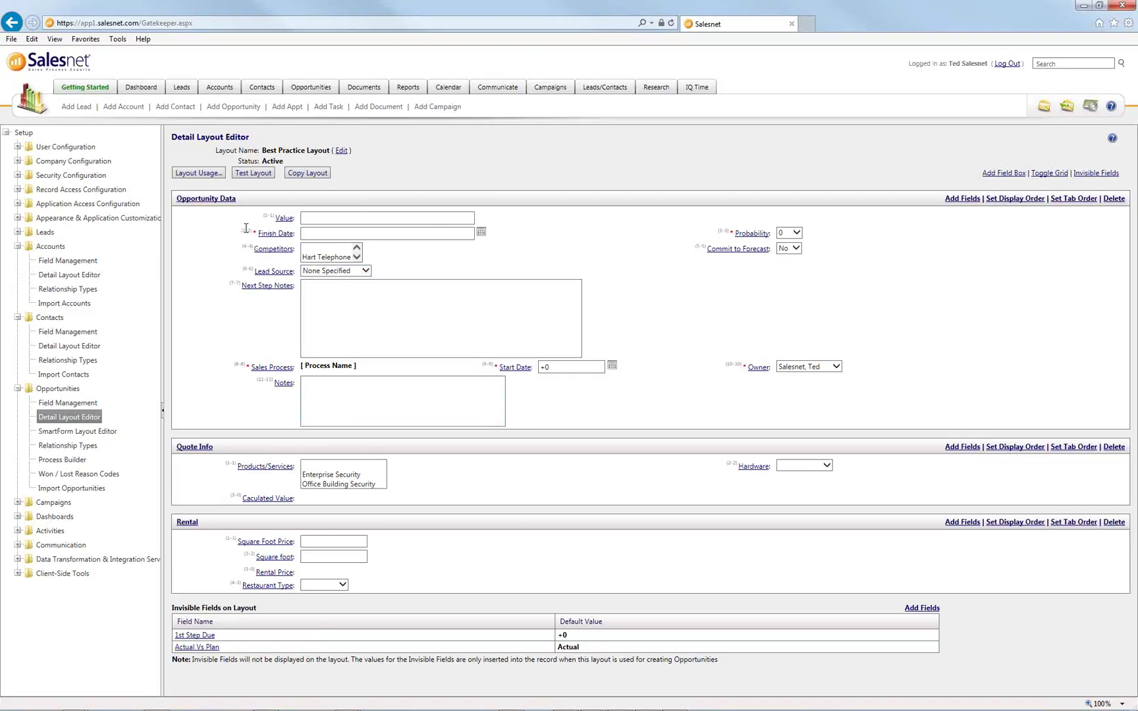
pyautogui.moveTo(240, 232); pyautogui.dragTo(327, 244)
pyautogui.moveTo(216, 367); pyautogui.dragTo(854, 376)
pyautogui.click(257, 637)
pyautogui.moveTo(174, 644); pyautogui.dragTo(224, 643)
pyautogui.click(305, 650)
pyautogui.moveTo(717, 232); pyautogui.dragTo(770, 234)
pyautogui.click(718, 219)
pyautogui.moveTo(761, 375)
# Return to the Process Builder list and switch to the presentation slide on attaching Smart Form layouts
pyautogui.click(75, 463)
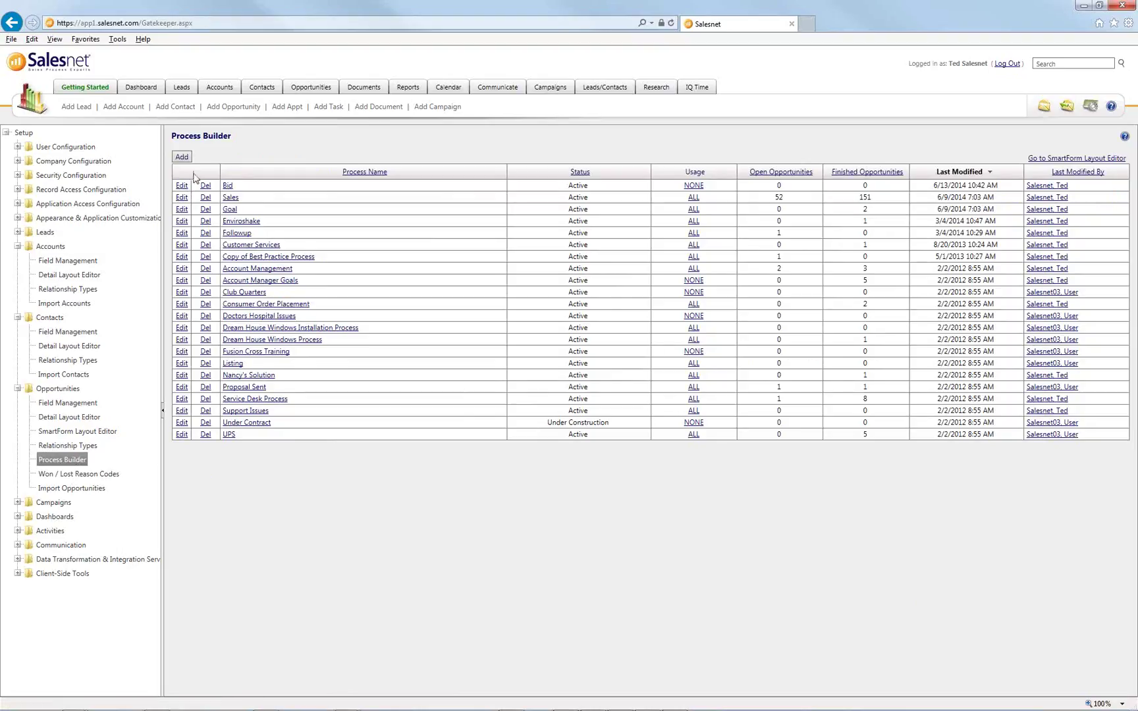
pyautogui.hotkey('alt', 'Tab')
pyautogui.hotkey('alt', 'Tab')
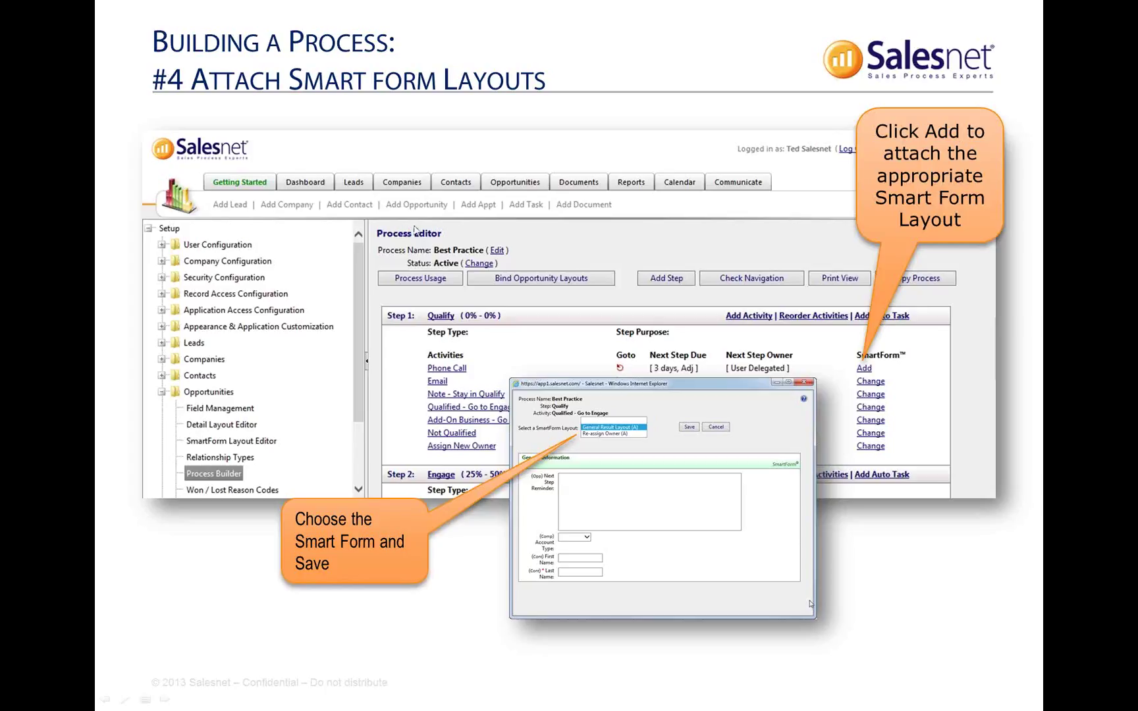
# Advance to the slide on binding opportunity layouts and process usage, and save the Bid process's Process Usage options
pyautogui.click(415, 231)
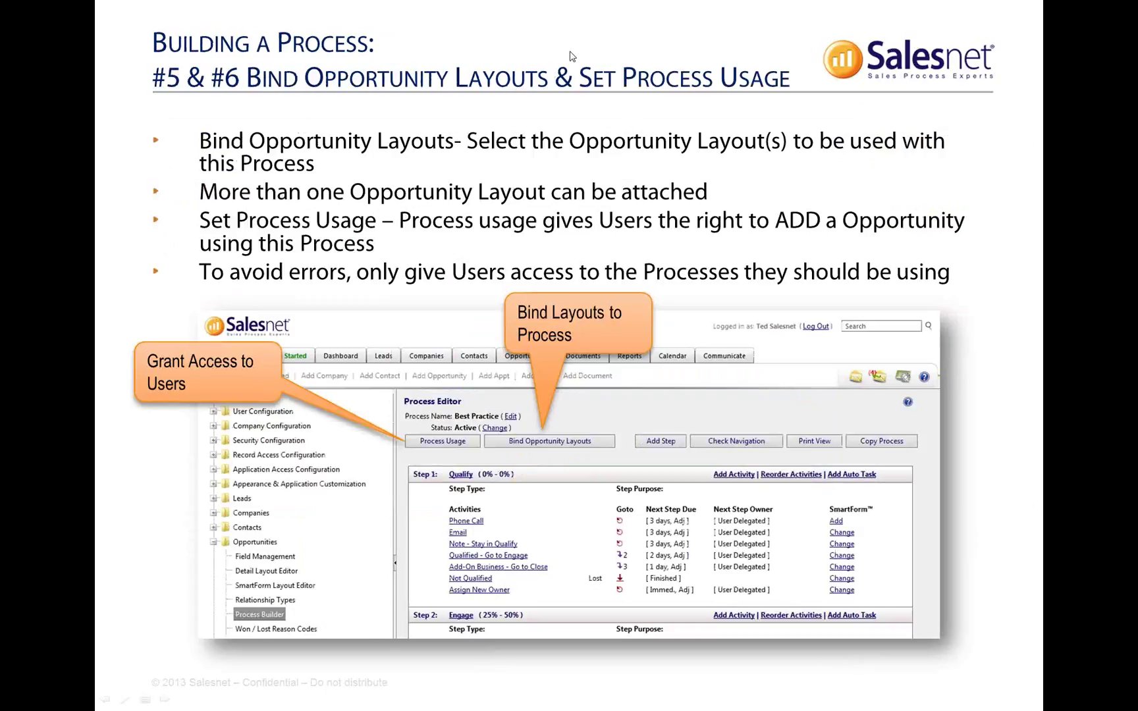
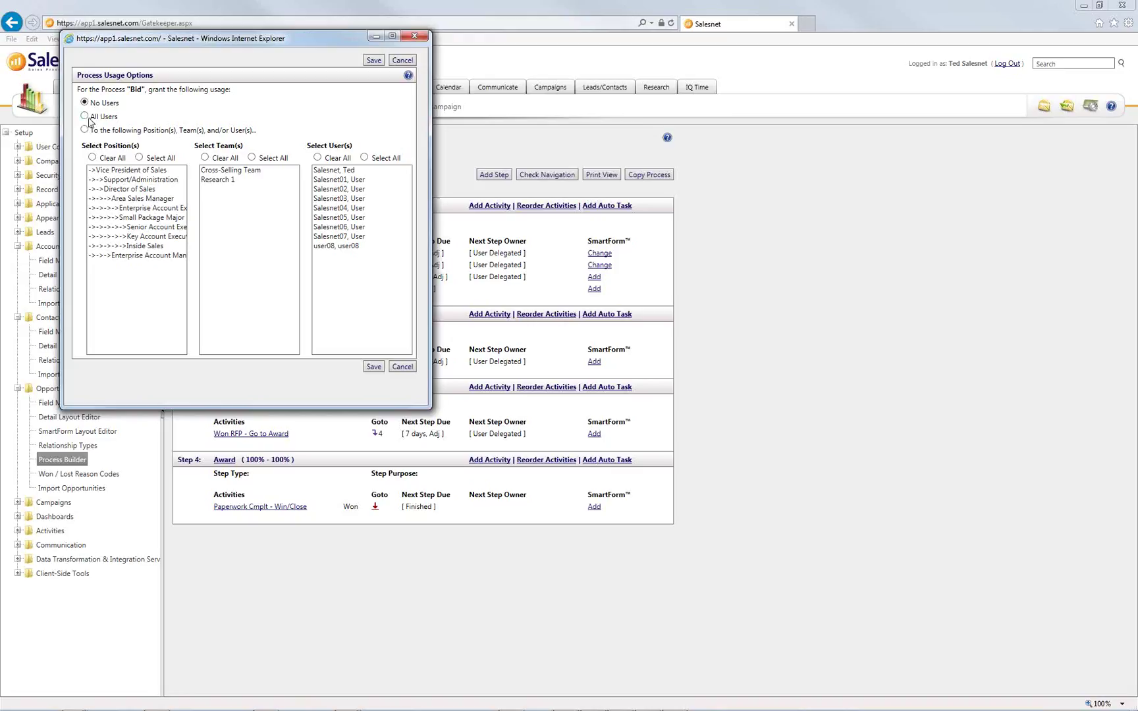
pyautogui.click(376, 367)
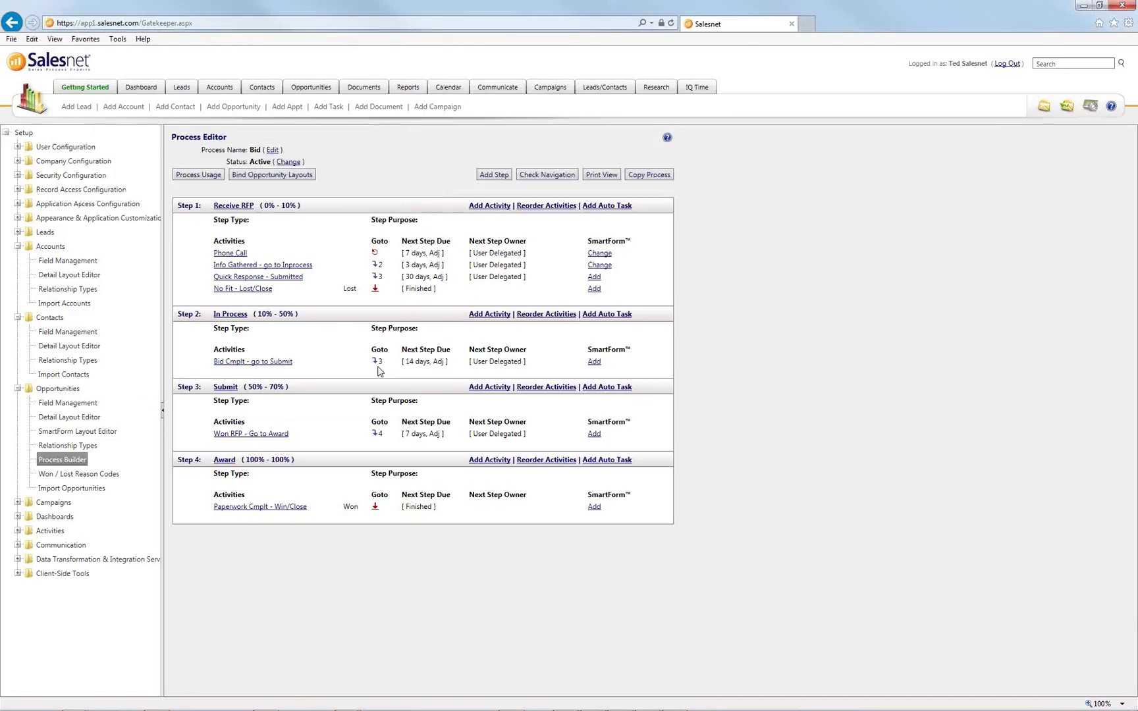
# Bind the Best Practice Layout to the Bid process, adding and removing the Club Quarters layout before saving
pyautogui.click(289, 179)
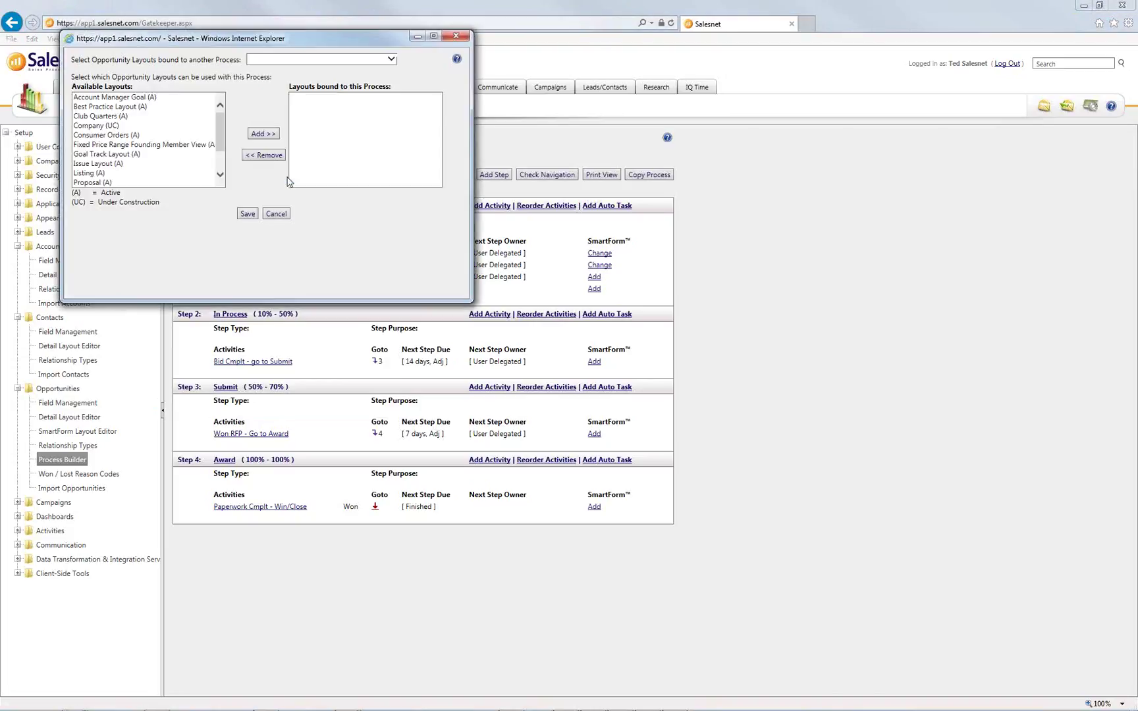
pyautogui.click(112, 107)
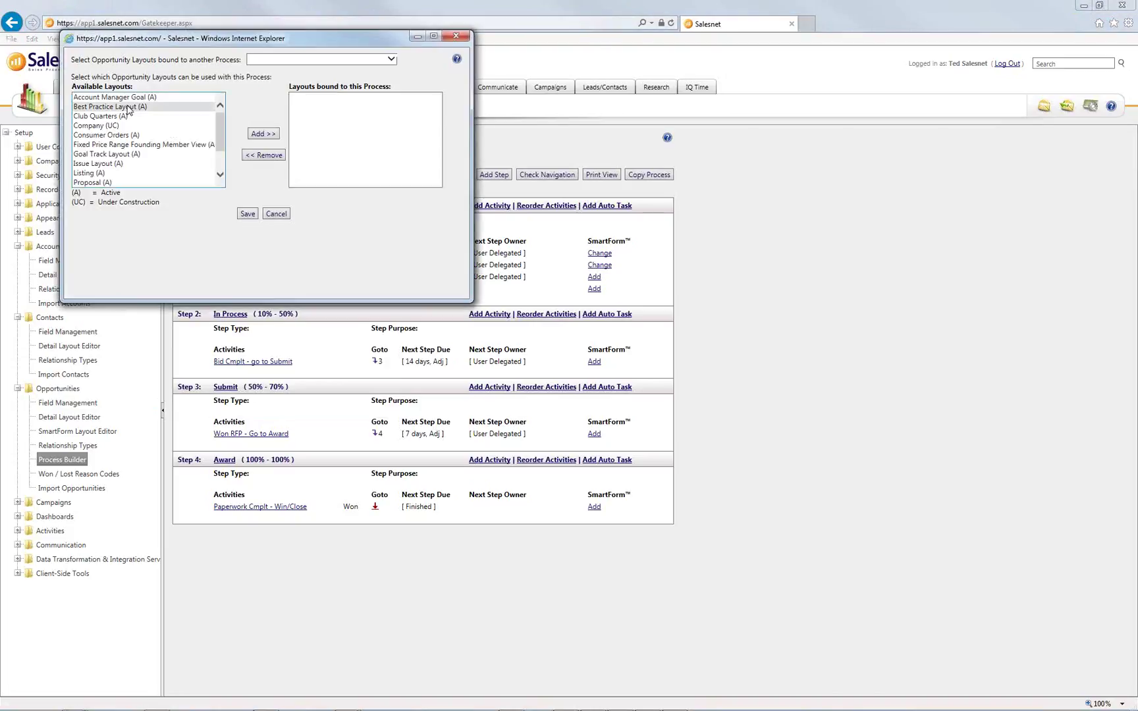
pyautogui.click(263, 134)
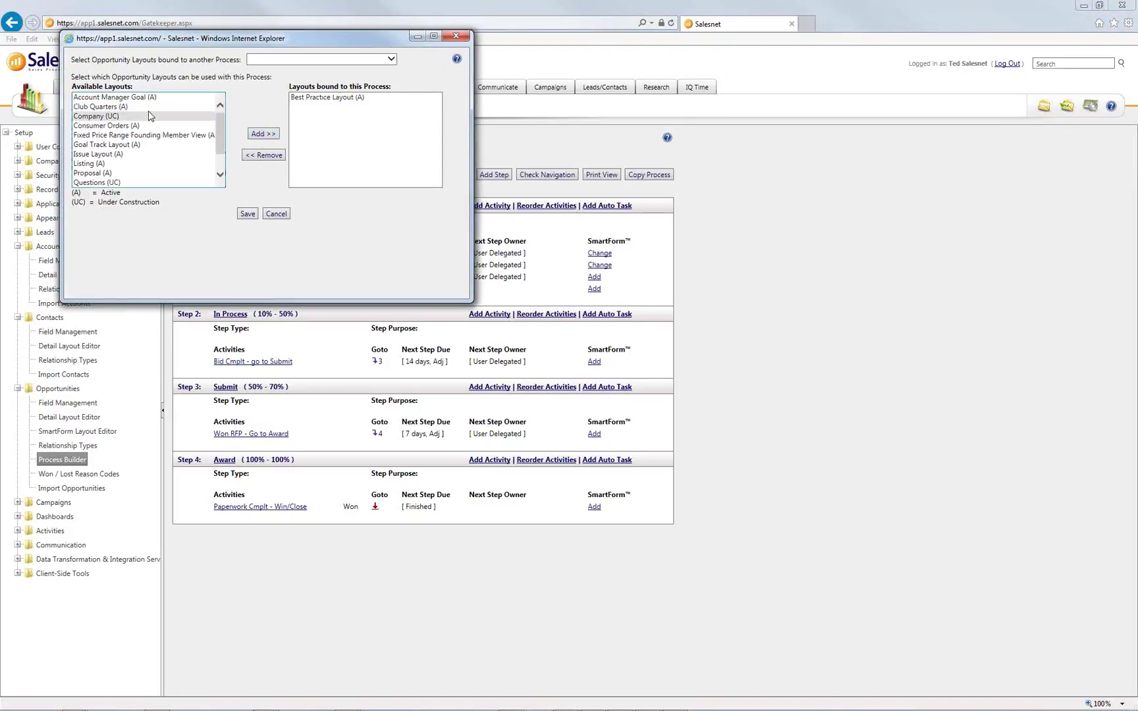
pyautogui.click(162, 108)
pyautogui.click(264, 134)
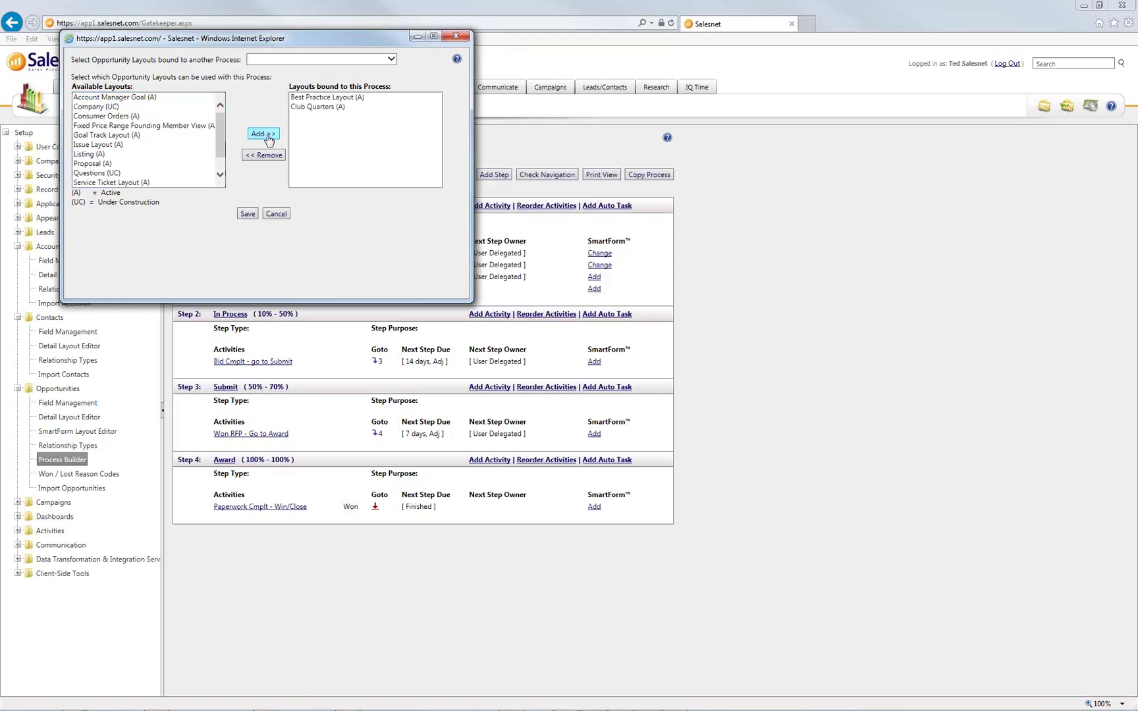
pyautogui.click(375, 99)
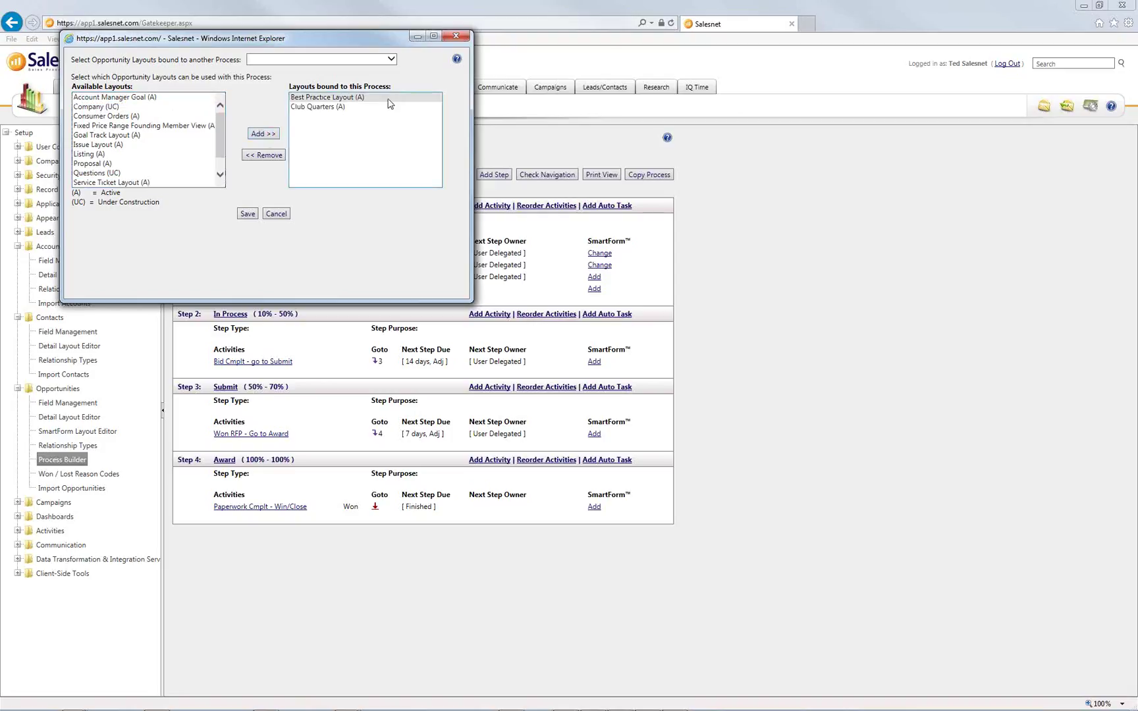
pyautogui.click(374, 108)
pyautogui.click(272, 157)
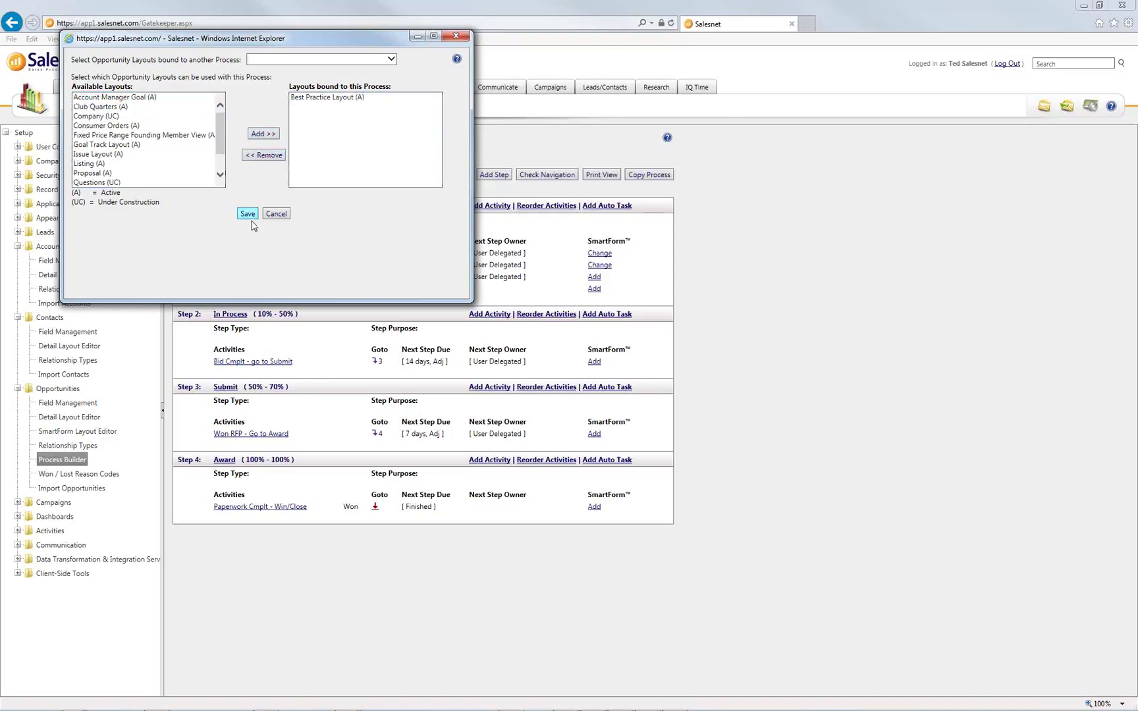
pyautogui.click(247, 217)
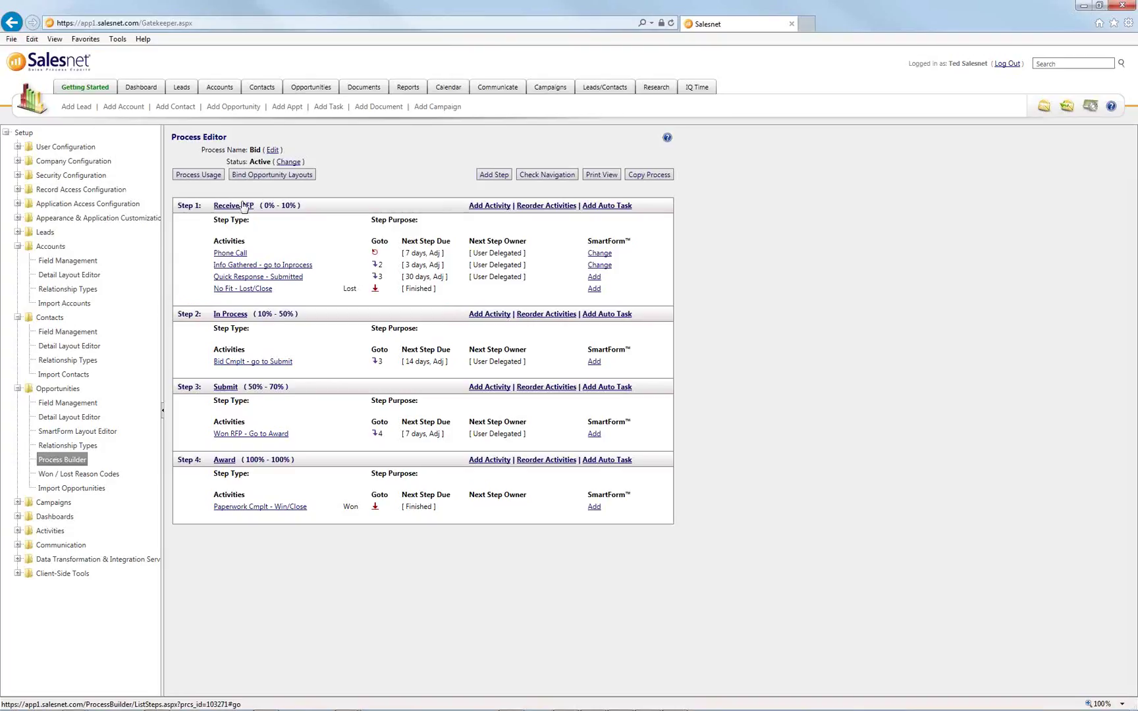
# Open the ABC Builder account from the accounts list and view its contacts and opportunities
pyautogui.click(225, 93)
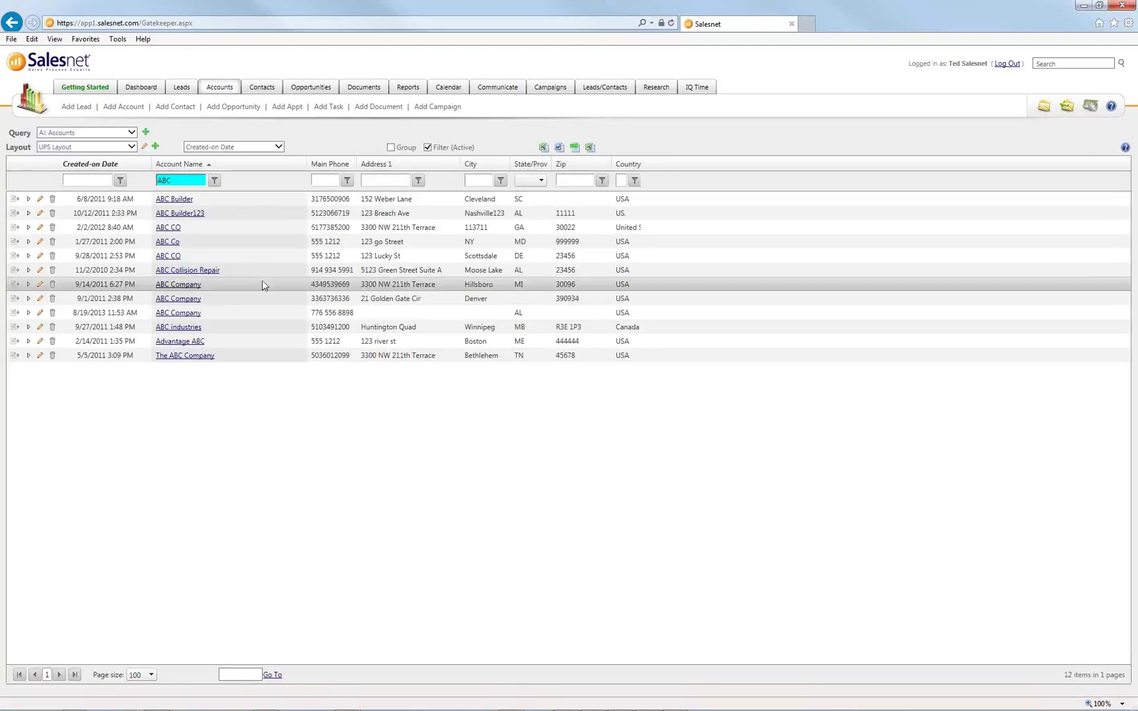
pyautogui.rightClick(211, 203)
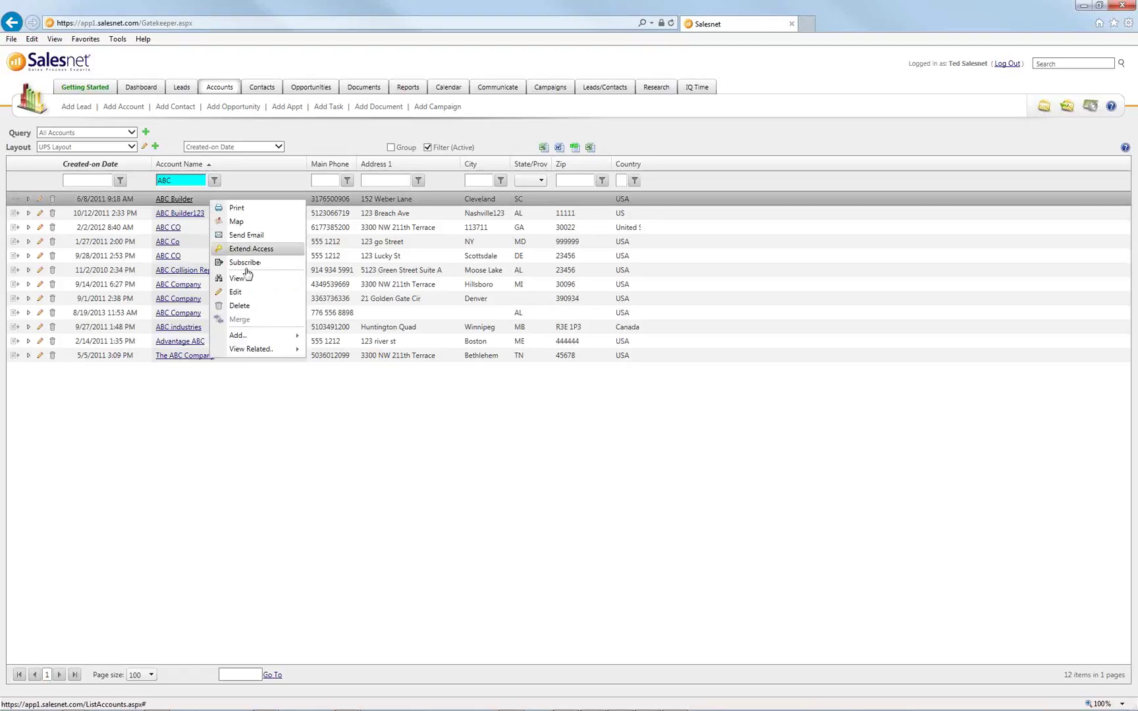
pyautogui.moveTo(260, 338)
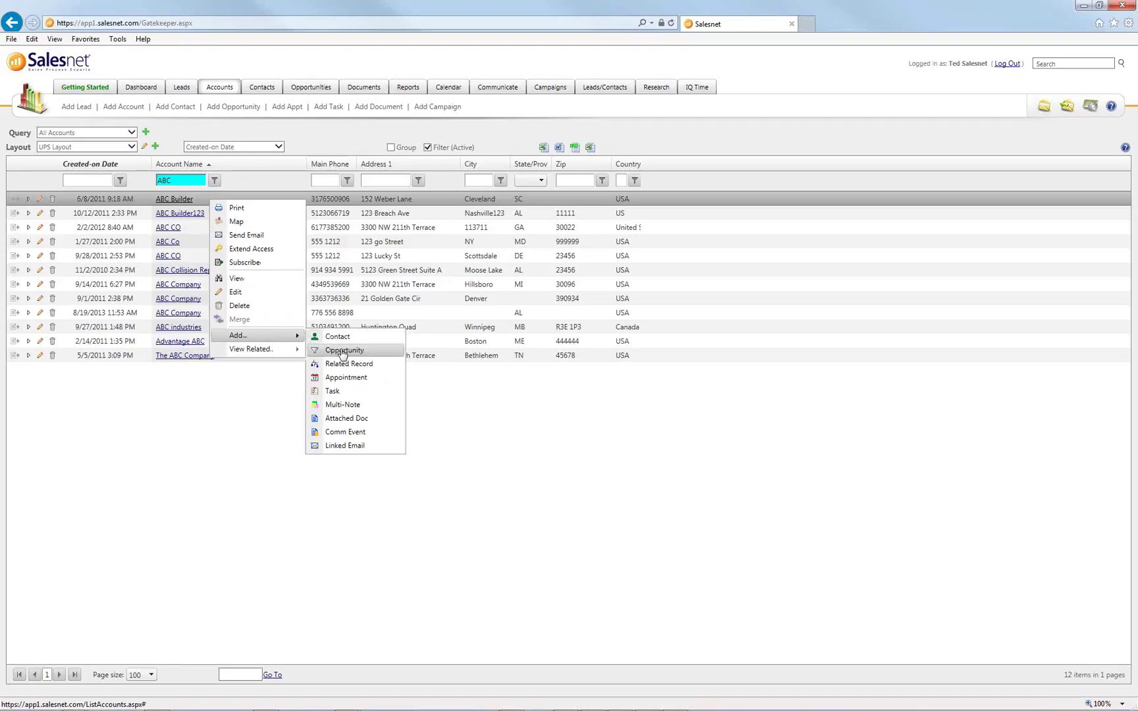
pyautogui.click(175, 199)
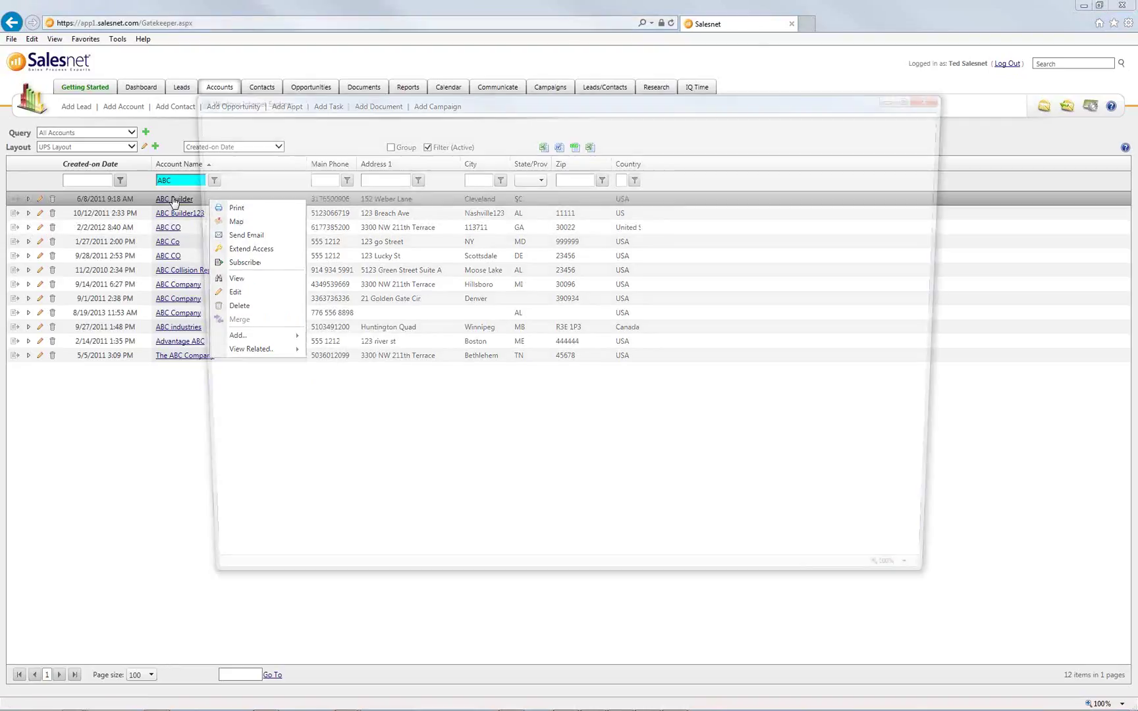
pyautogui.click(254, 139)
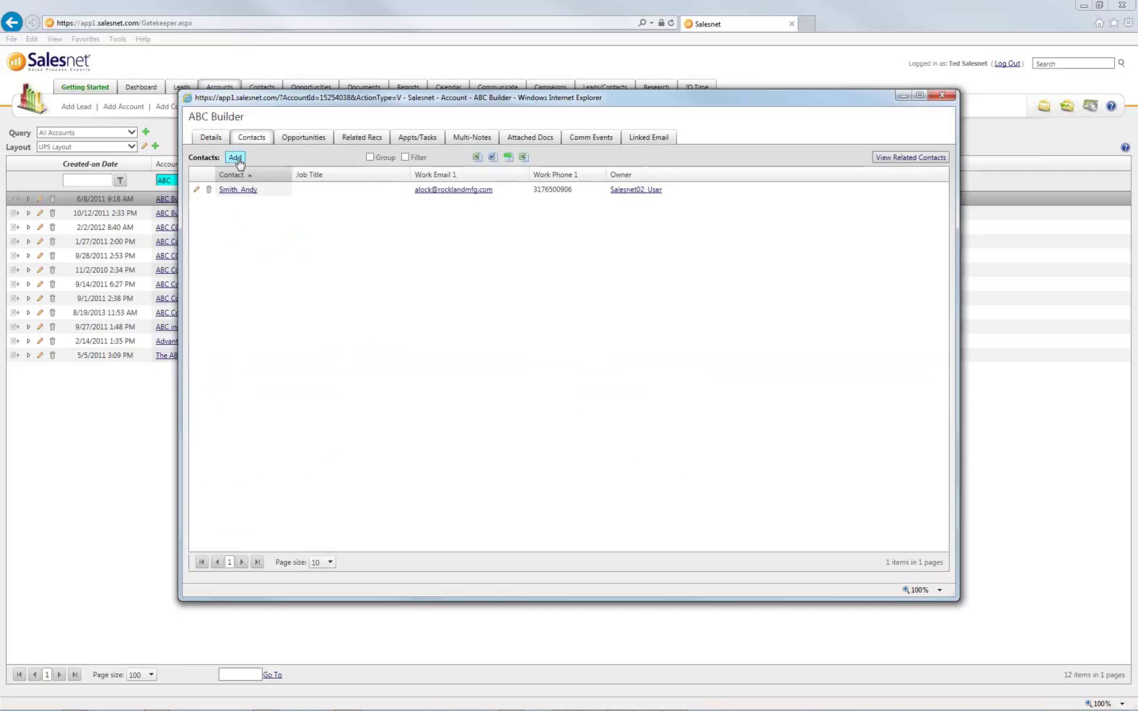
pyautogui.click(316, 140)
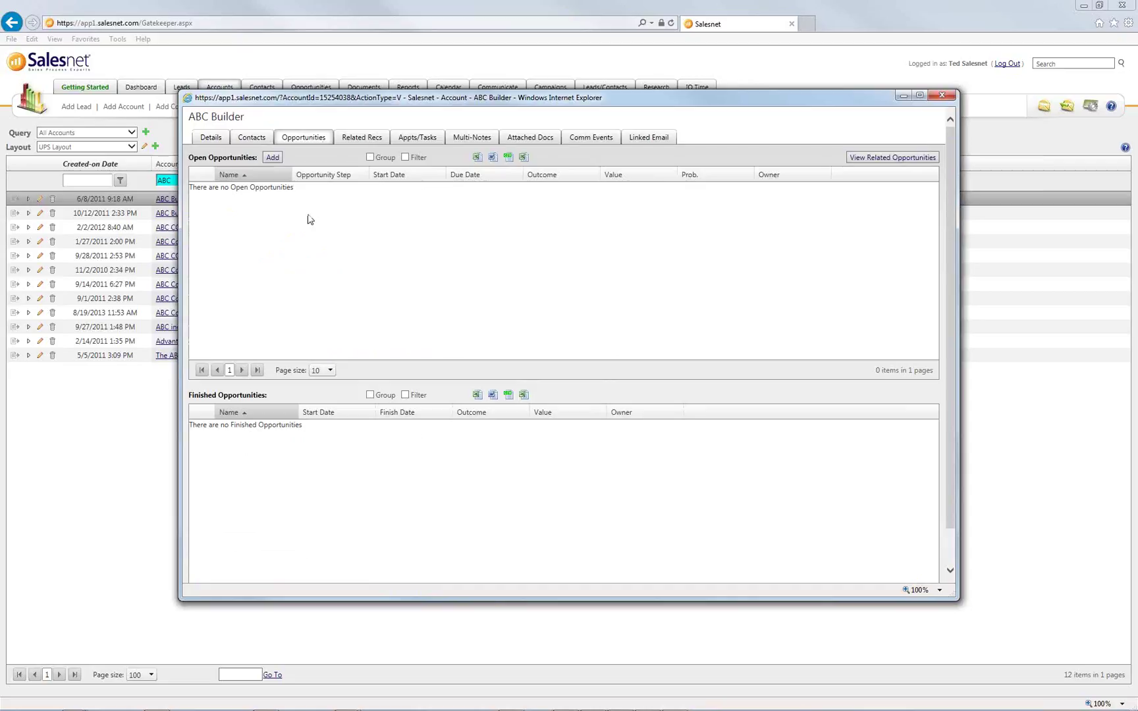
# Add an opportunity to the ABC Builder account using the Bid process and the Best Practice Layout
pyautogui.click(272, 159)
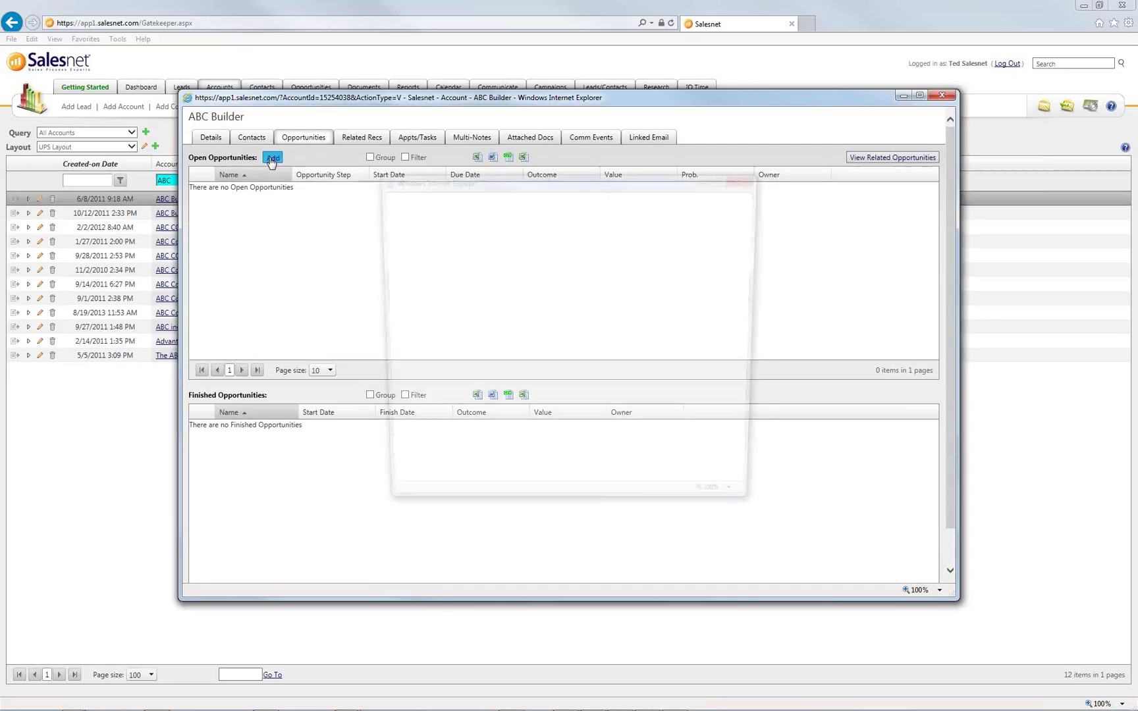
pyautogui.click(531, 237)
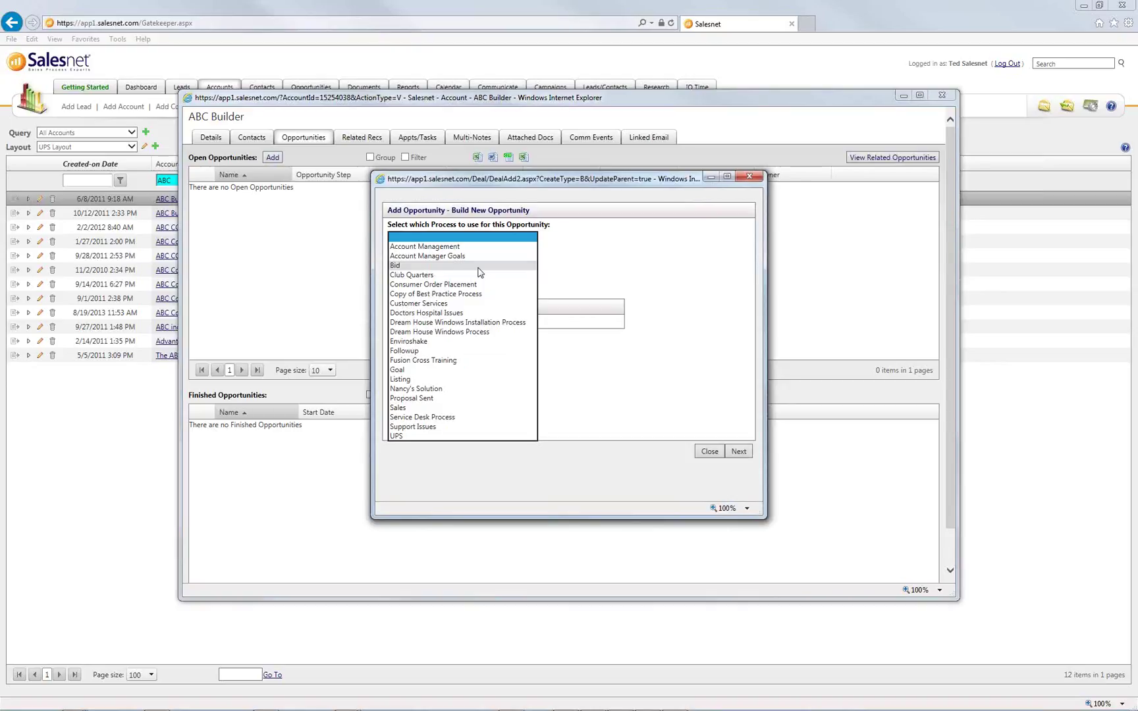
pyautogui.click(479, 266)
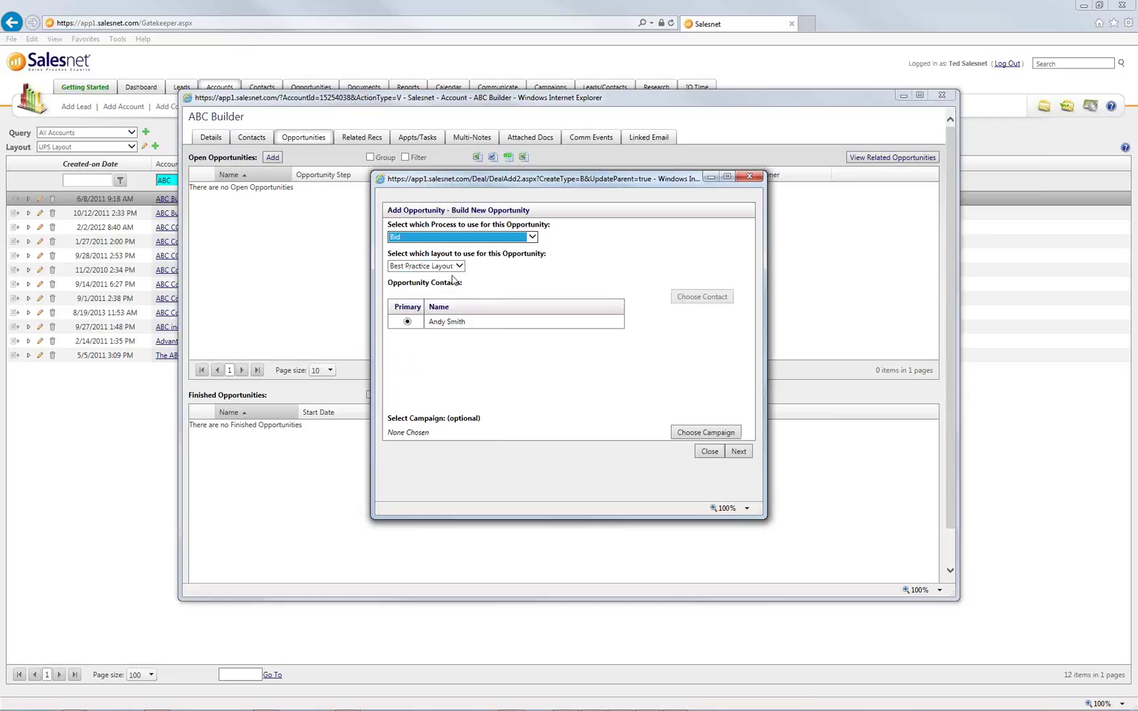
pyautogui.click(460, 267)
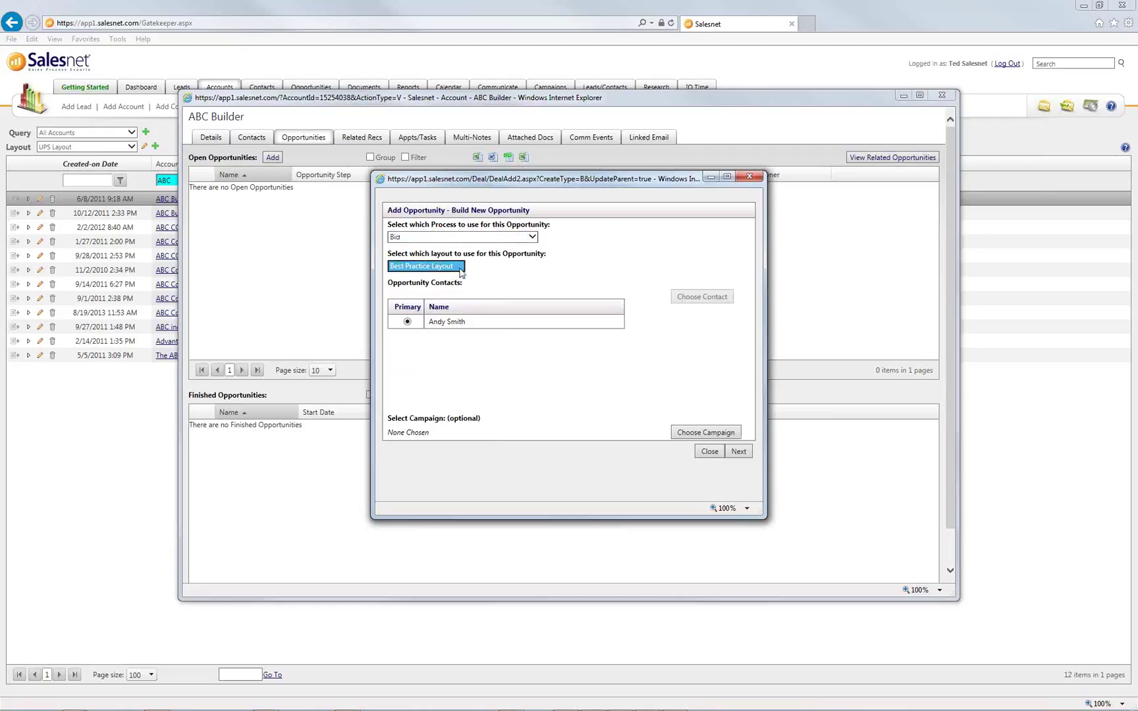
pyautogui.click(464, 269)
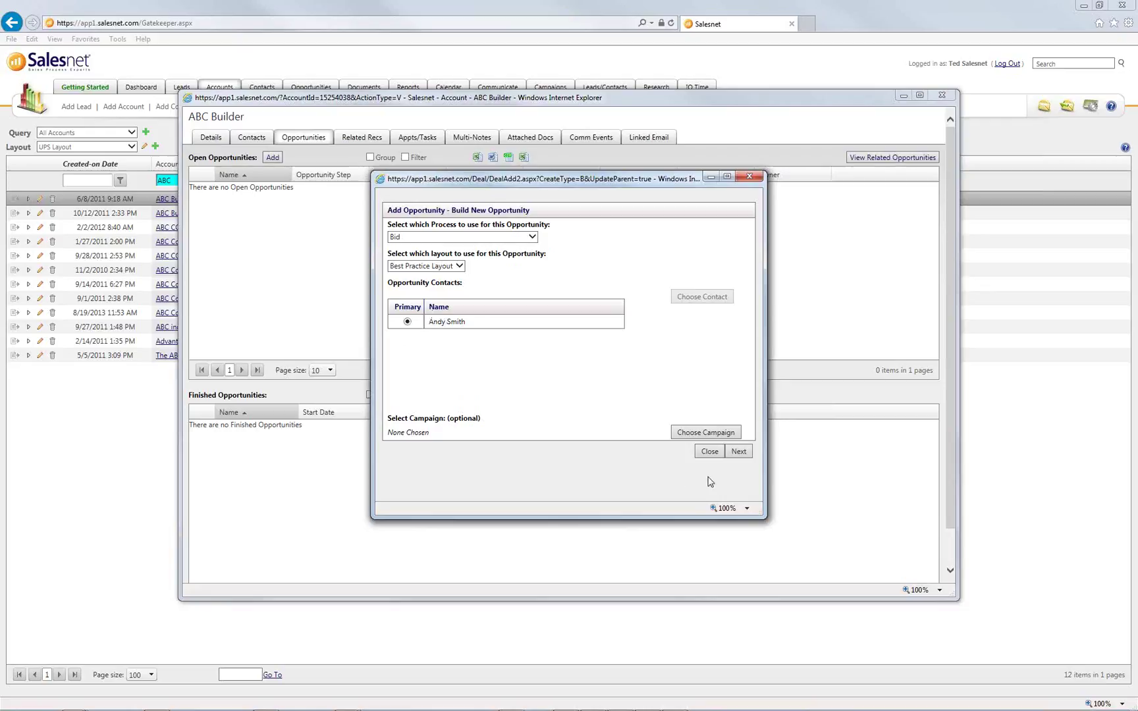
pyautogui.click(738, 452)
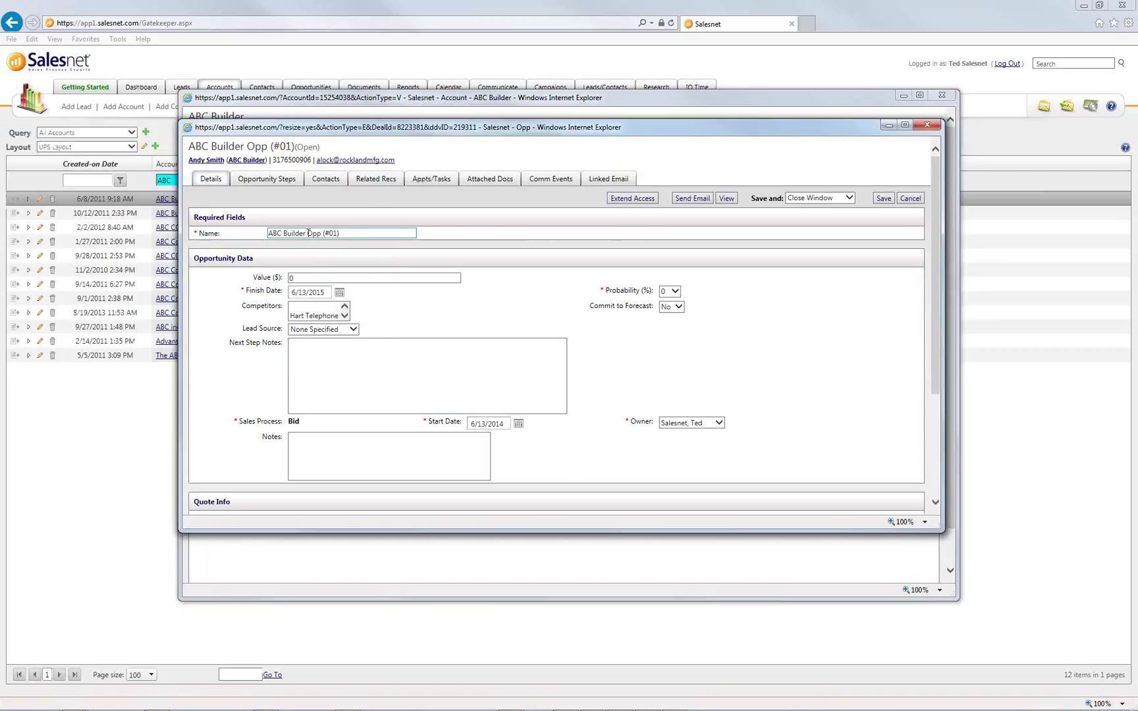
# Name the new opportunity "ABC Builder - RFP for School", set its value to $500000 and save it
pyautogui.moveTo(309, 233); pyautogui.dragTo(369, 235)
pyautogui.write('- ')
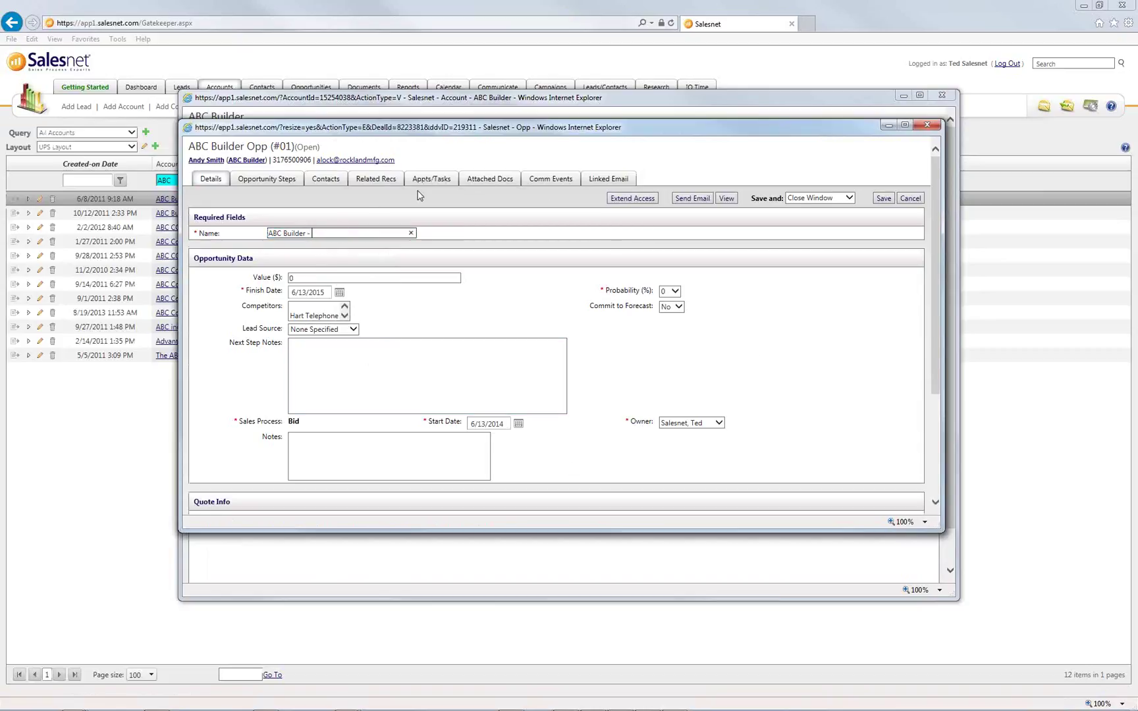
pyautogui.write('RFP for School')
pyautogui.click(296, 277)
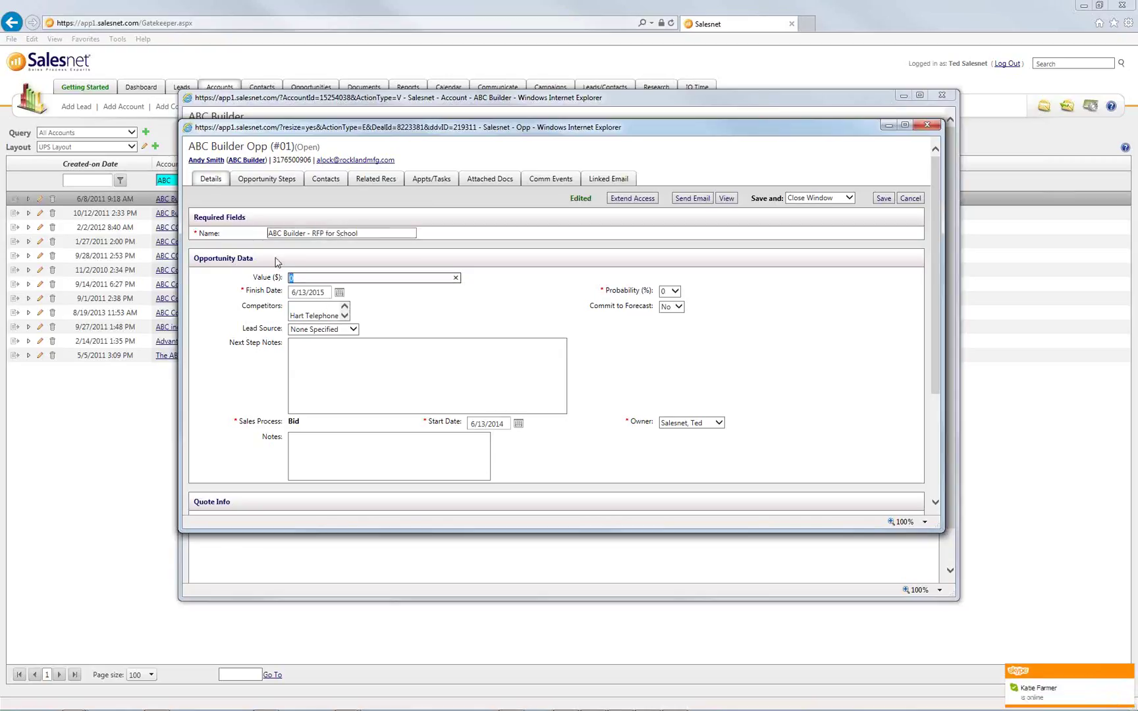
pyautogui.write('500000')
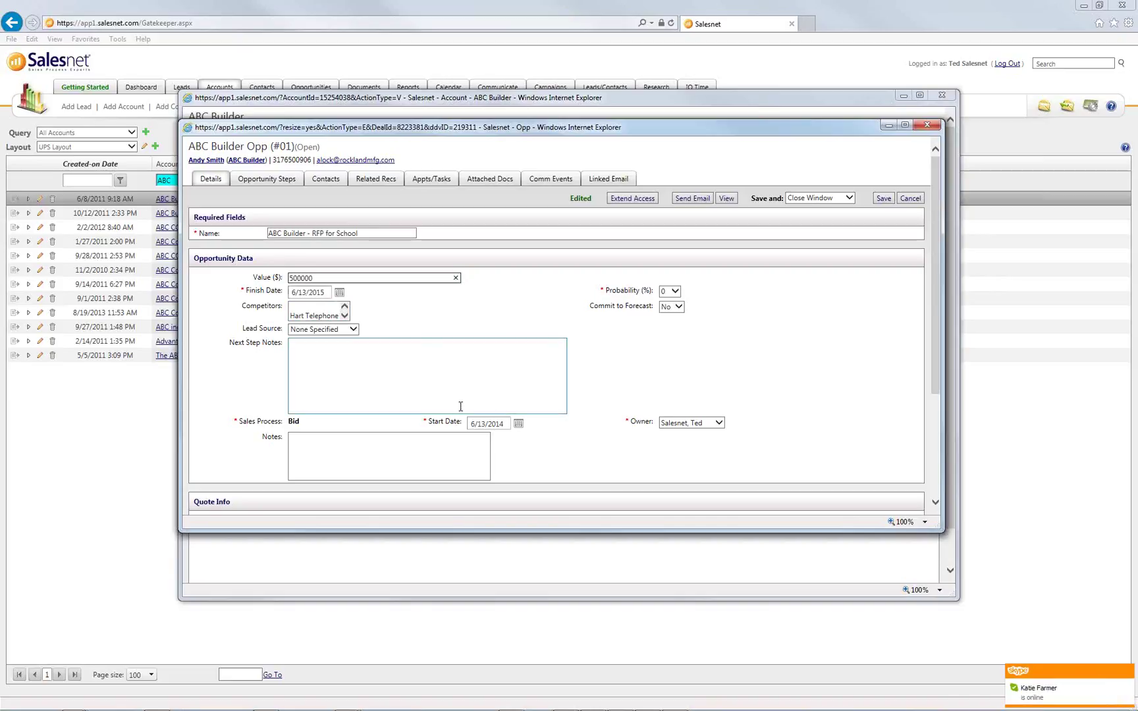
pyautogui.moveTo(936, 350)
pyautogui.mouseDown()
pyautogui.moveTo(946, 453)
pyautogui.moveTo(928, 333)
pyautogui.mouseUp()
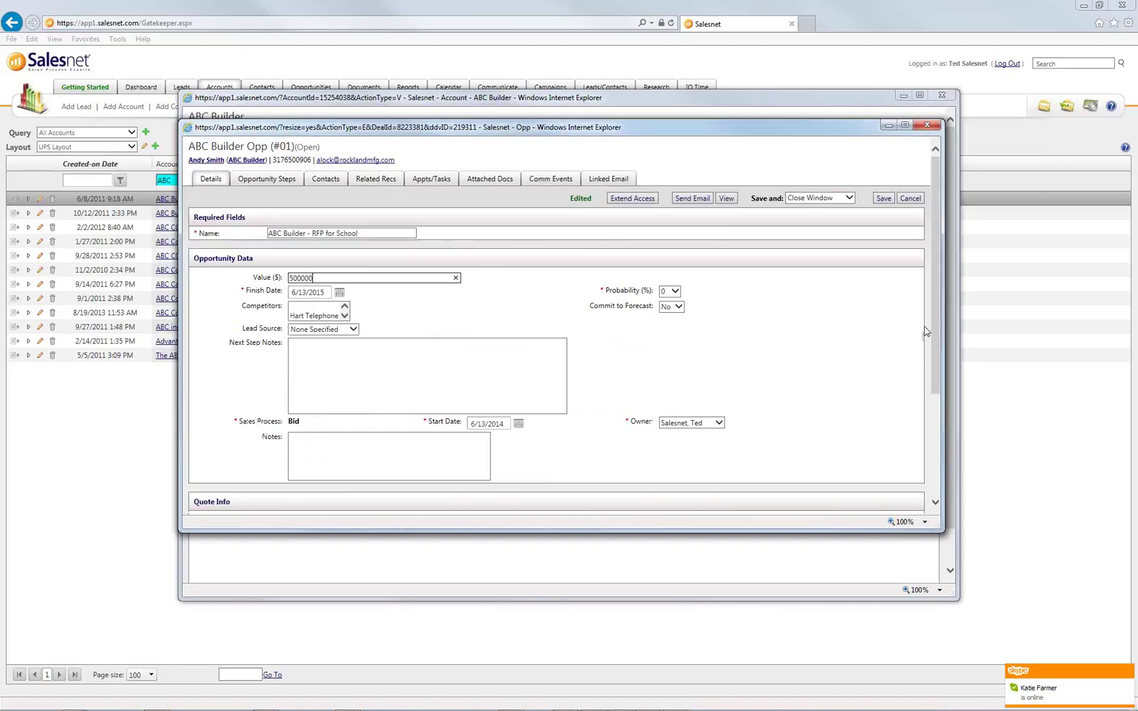
pyautogui.click(884, 199)
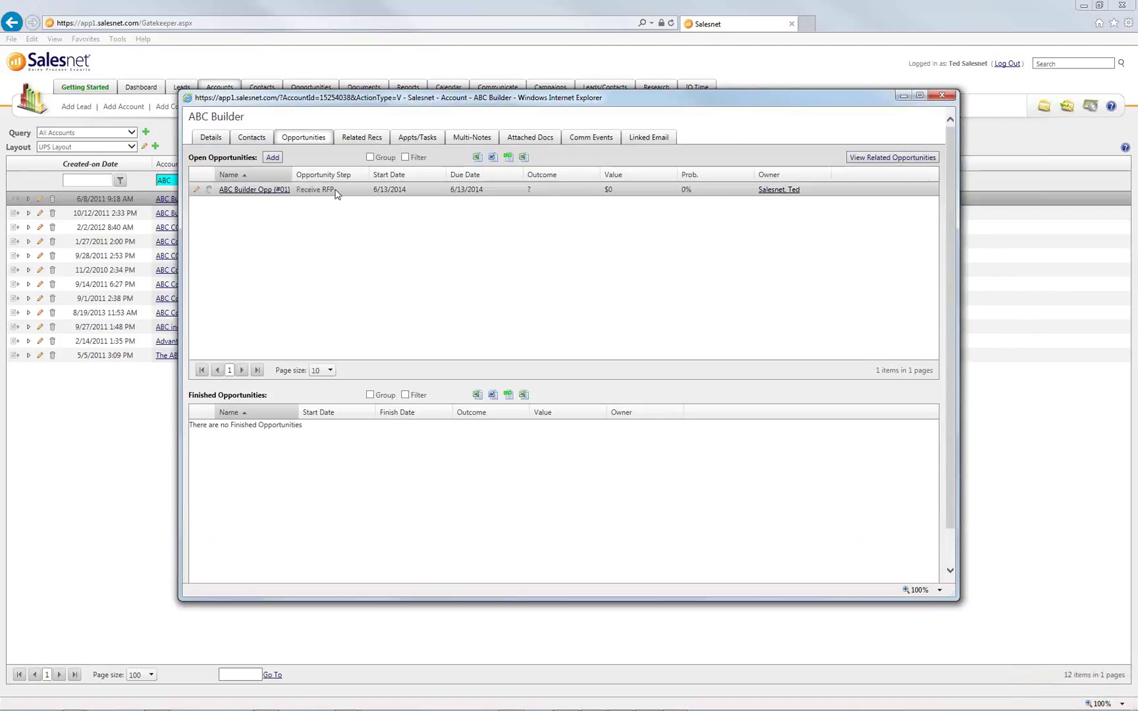
# Start recording an activity on the "ABC Builder - RFP for School" opportunity and show its process steps alongside
pyautogui.click(947, 96)
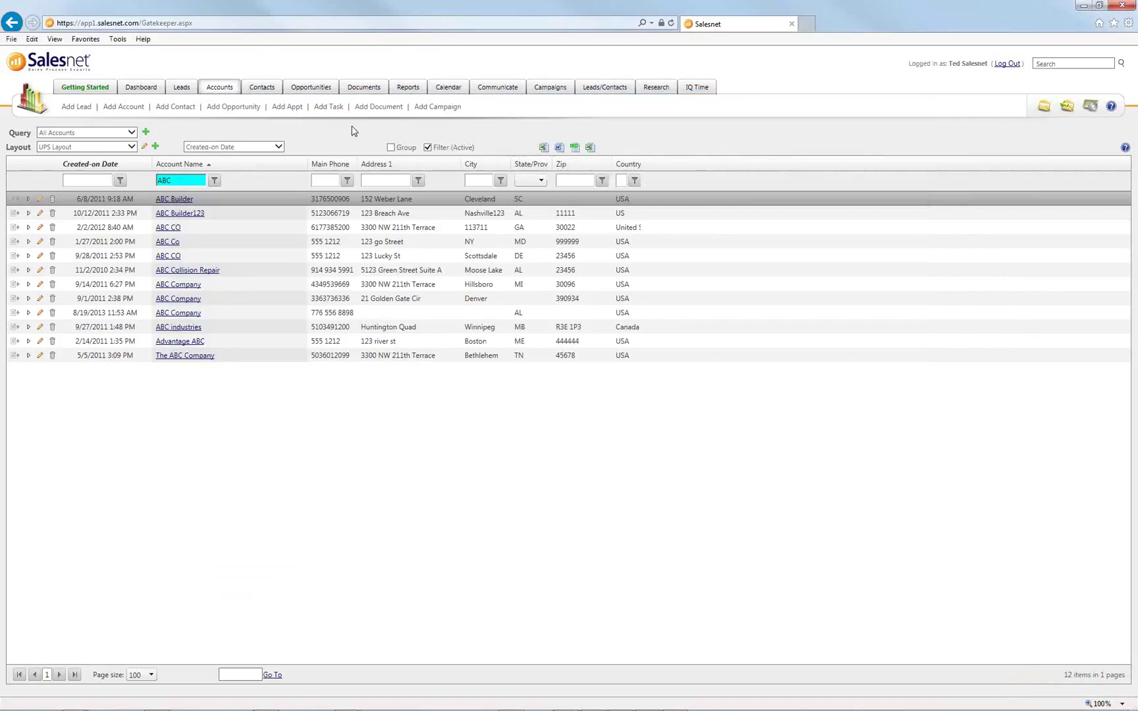
pyautogui.click(322, 90)
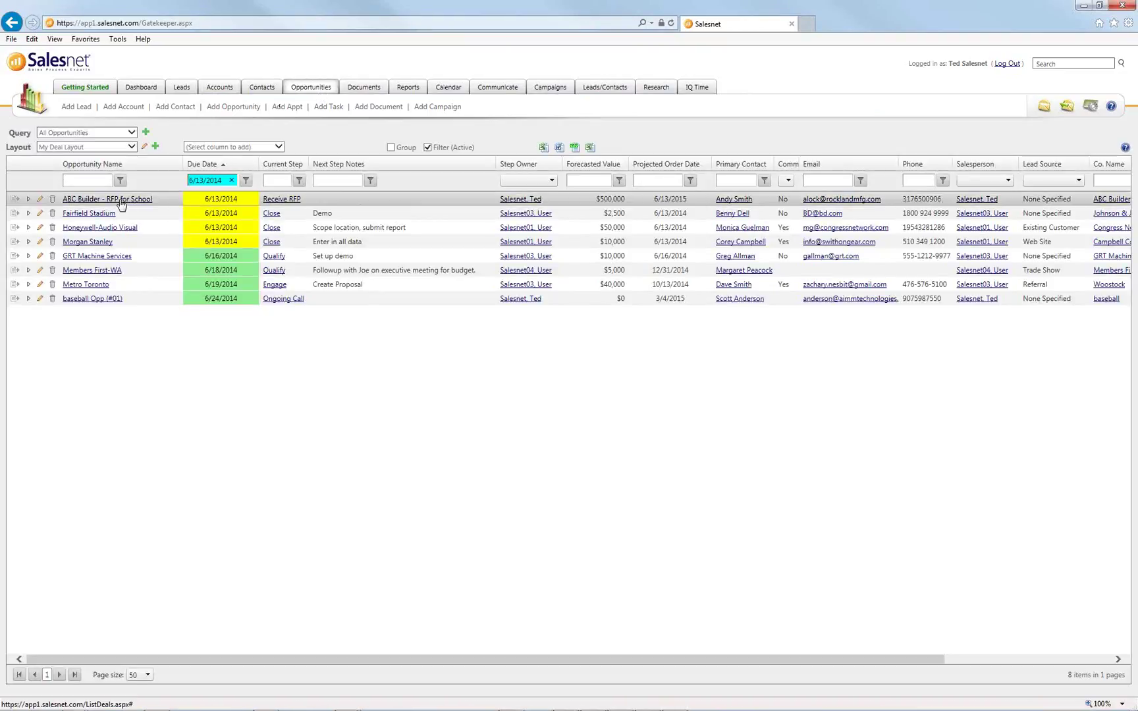
pyautogui.rightClick(317, 202)
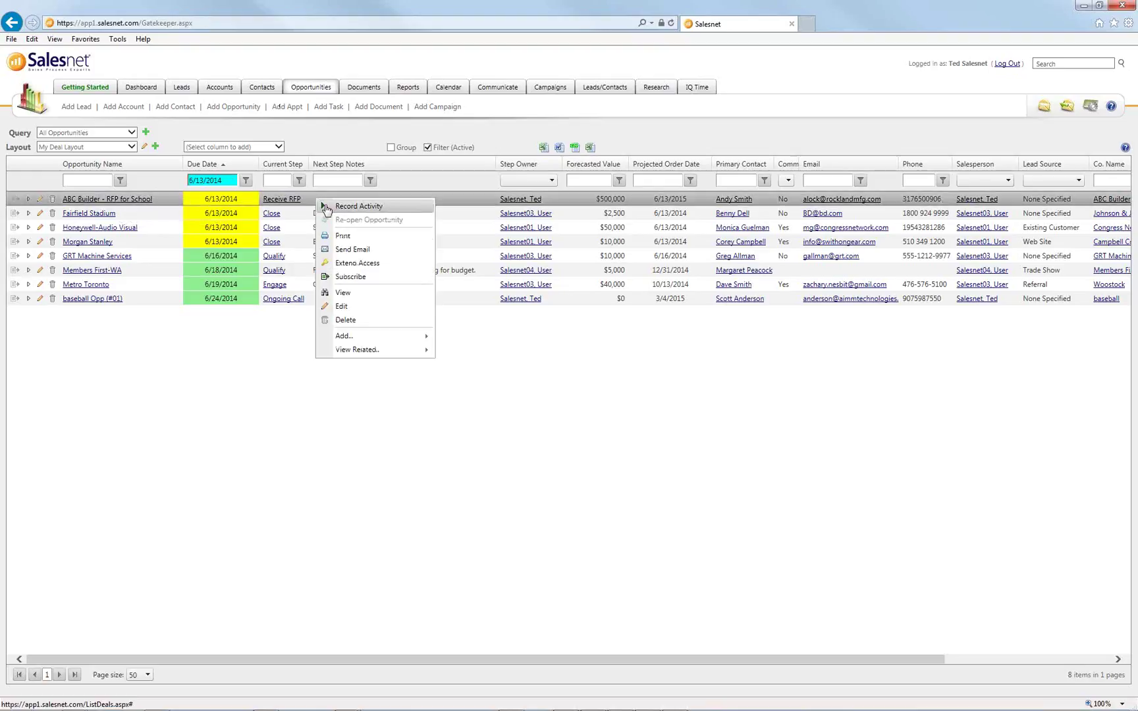
pyautogui.click(325, 207)
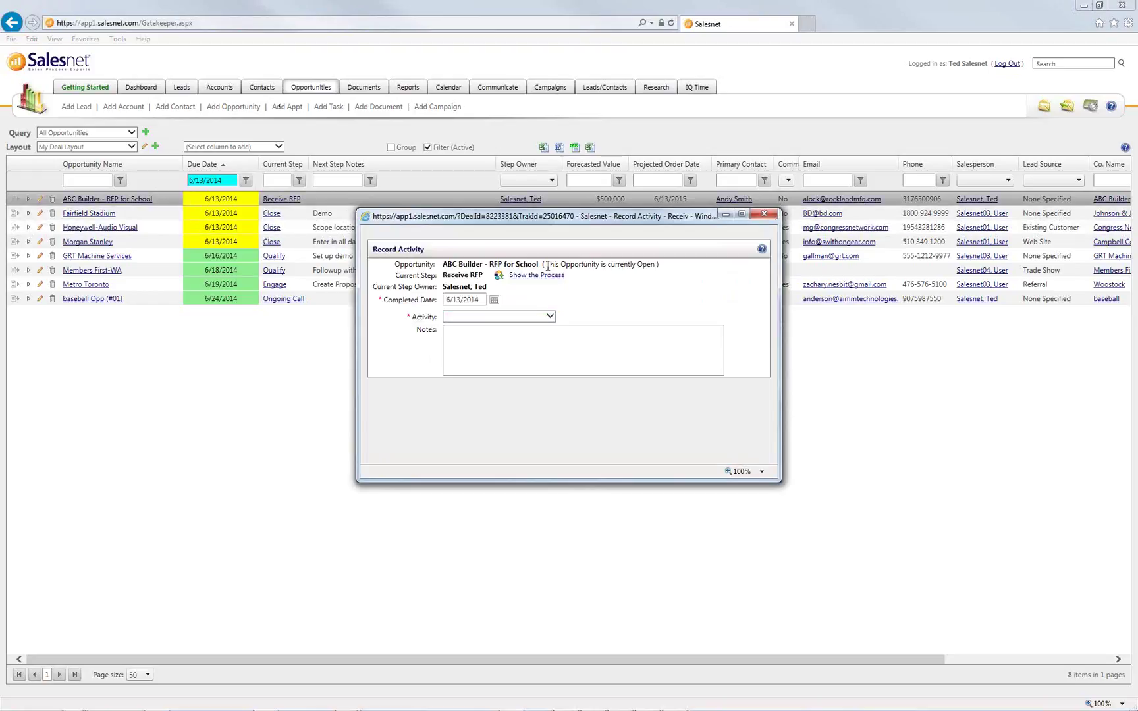
pyautogui.moveTo(496, 217); pyautogui.dragTo(284, 179)
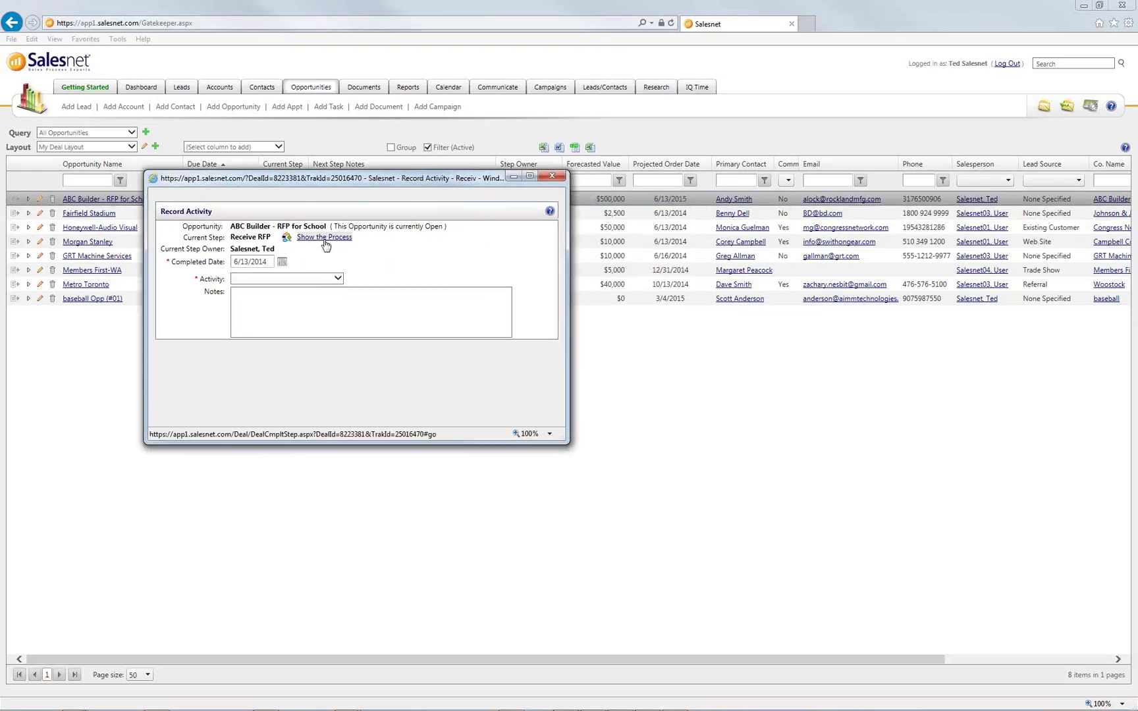
pyautogui.click(325, 241)
pyautogui.moveTo(313, 43); pyautogui.dragTo(938, 145)
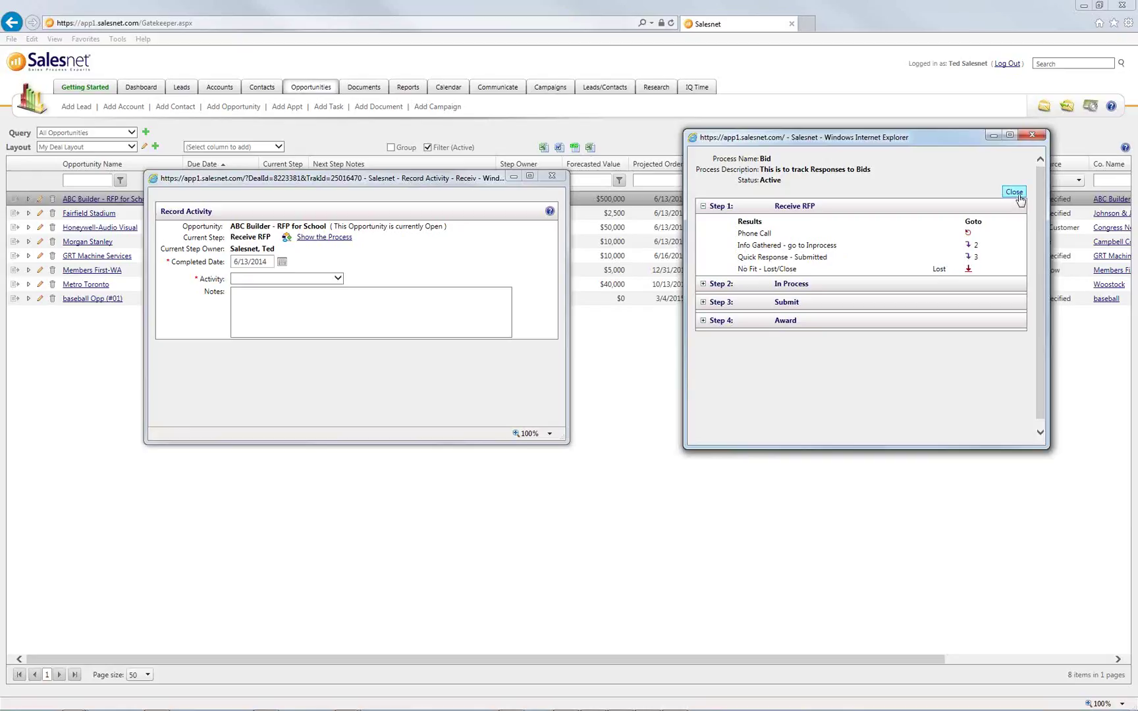
# Choose the Phone Call activity for the Receive RFP step, enter the account's fax number, and check the next step
pyautogui.click(329, 278)
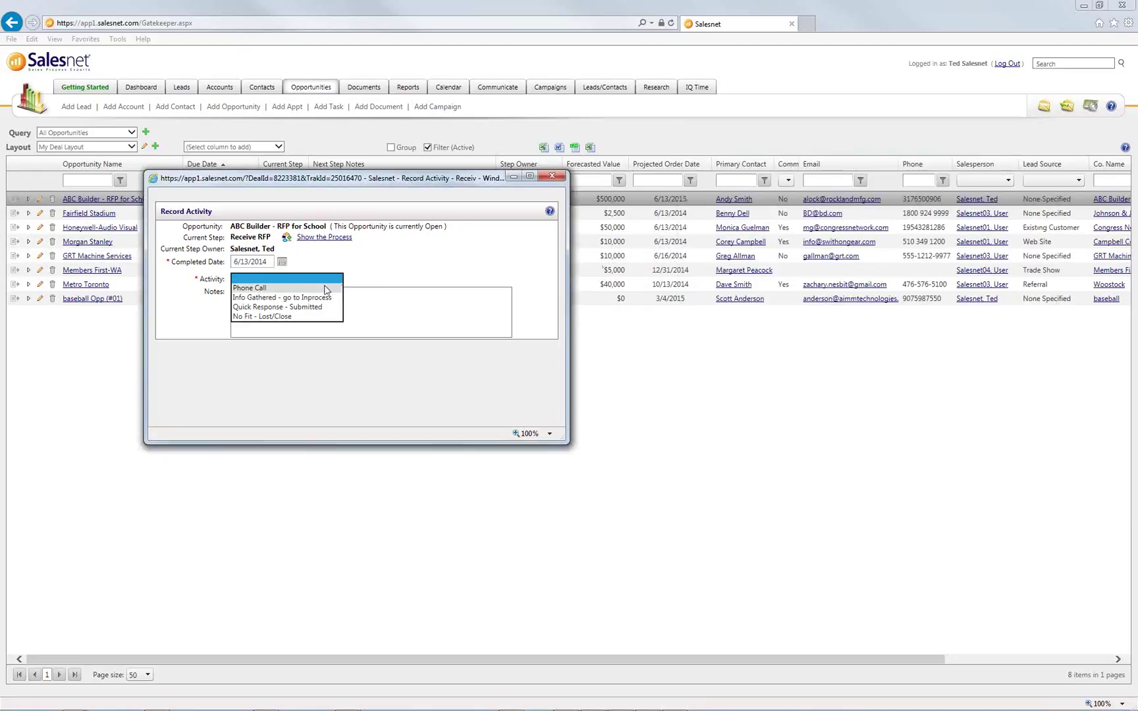
pyautogui.click(323, 292)
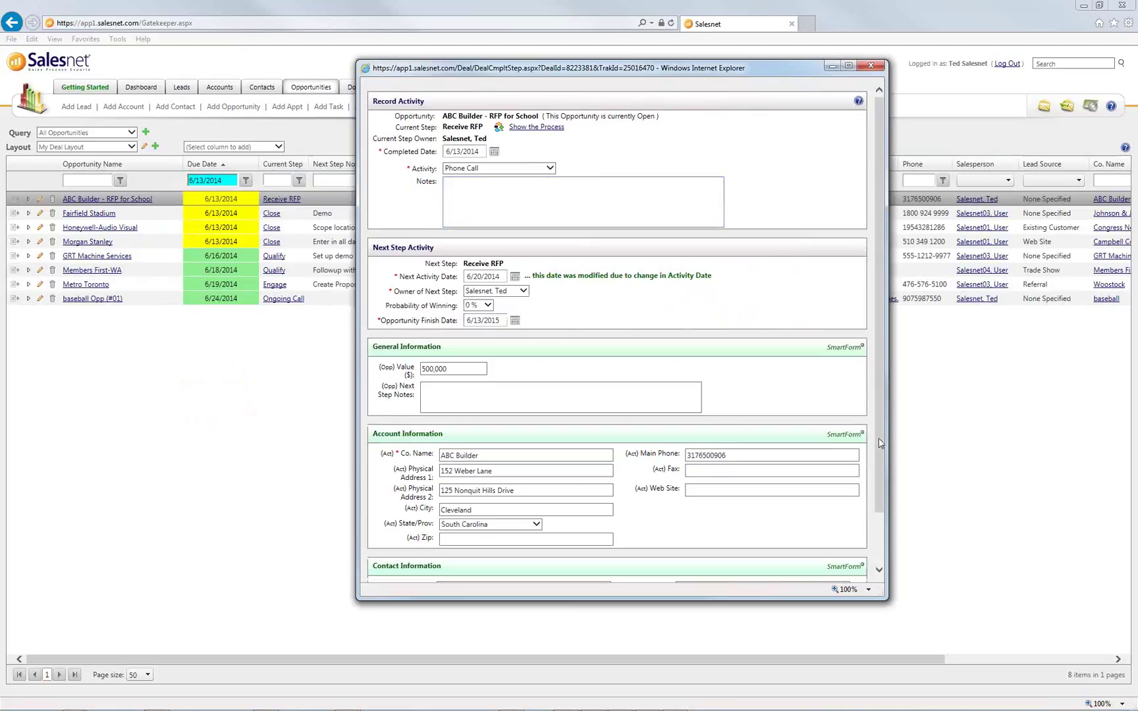
pyautogui.scroll(-2, 880, 444)
pyautogui.click(739, 410)
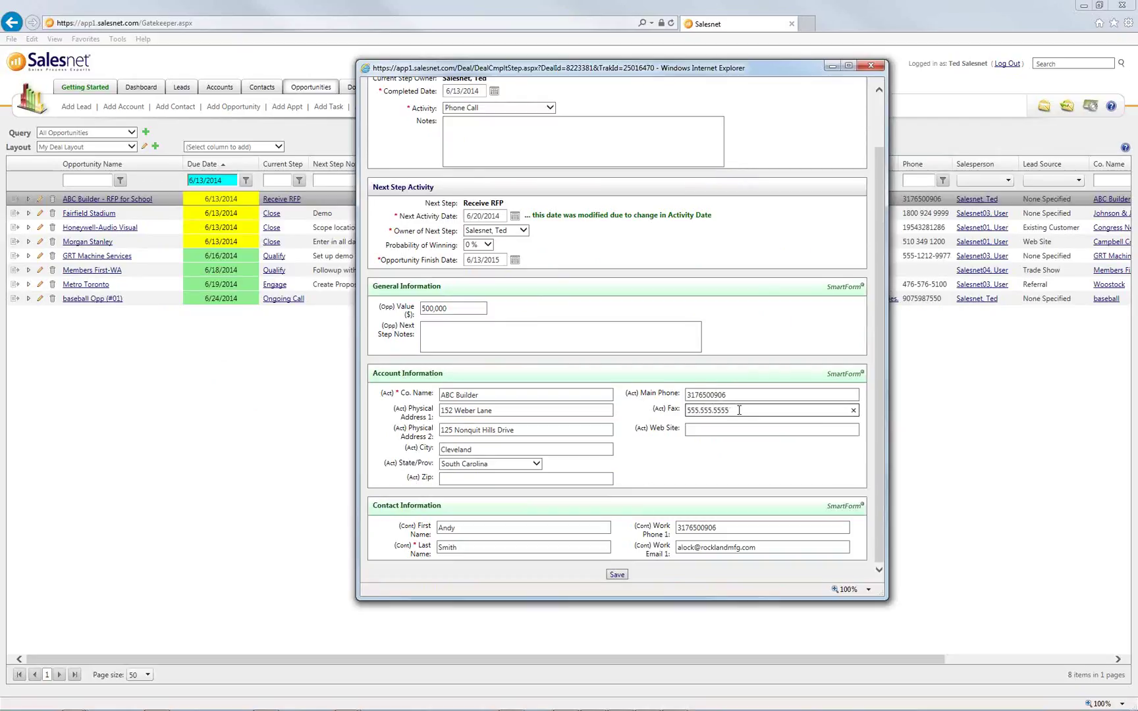
pyautogui.scroll(2, 627, 524)
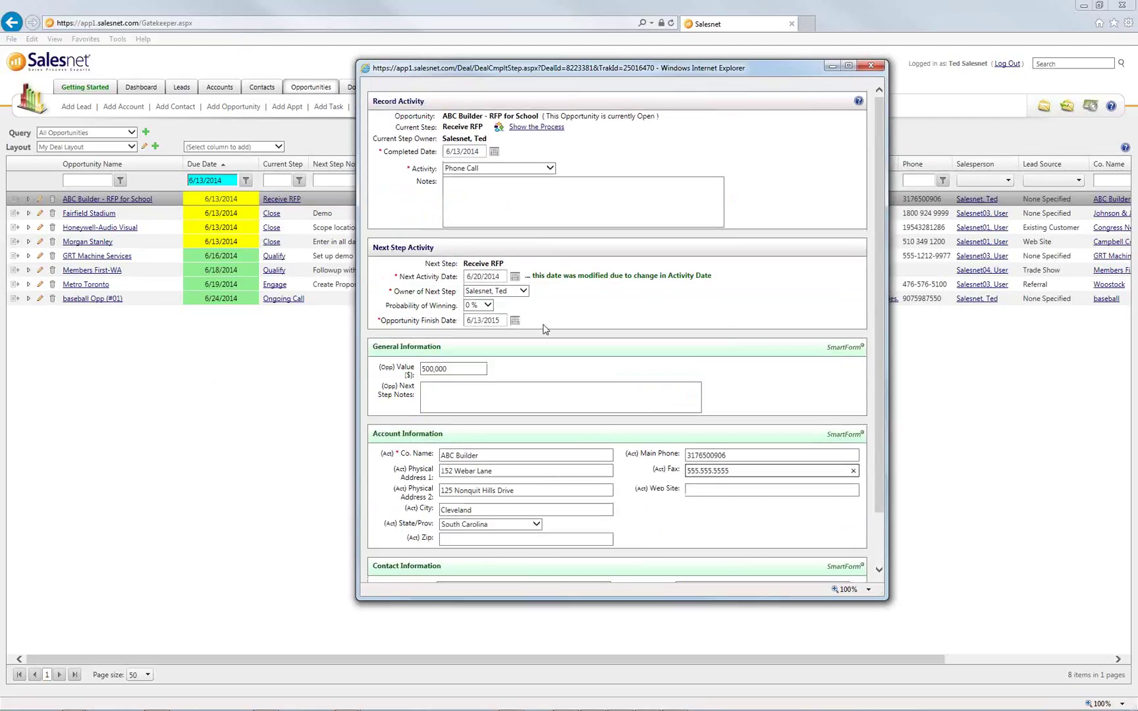
pyautogui.moveTo(426, 263); pyautogui.dragTo(506, 266)
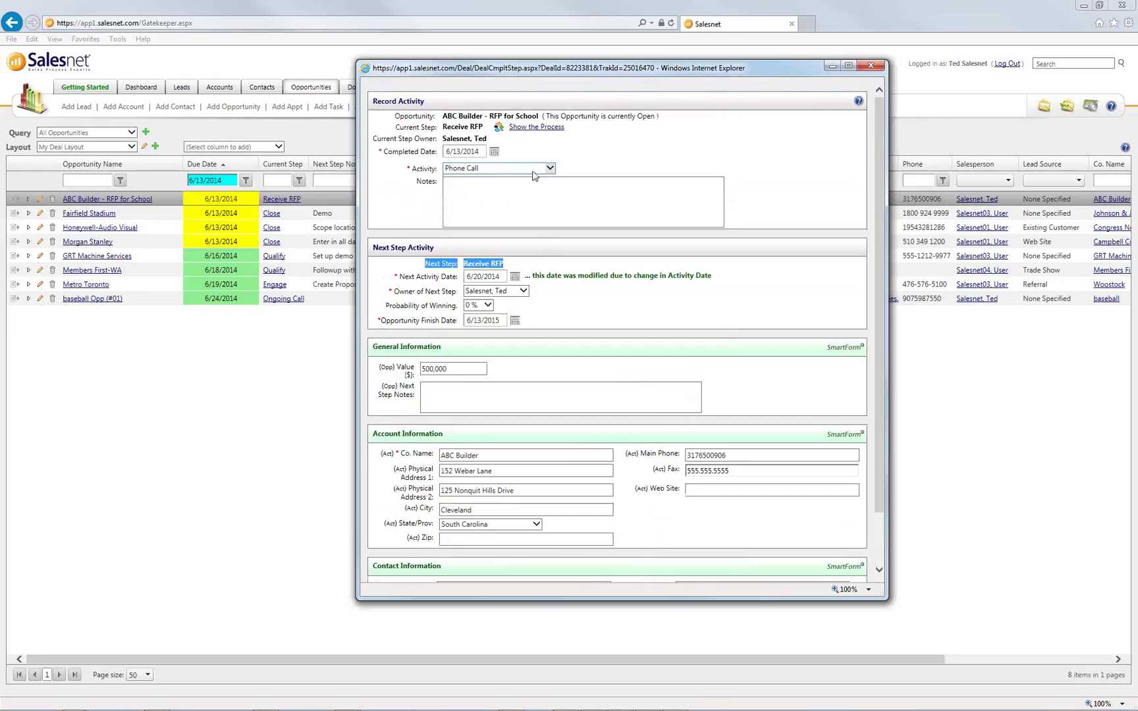
# Change the activity to "Info Gathered - go to Inprocess", set the industry to Accounting, and check the next step
pyautogui.click(533, 170)
pyautogui.click(519, 181)
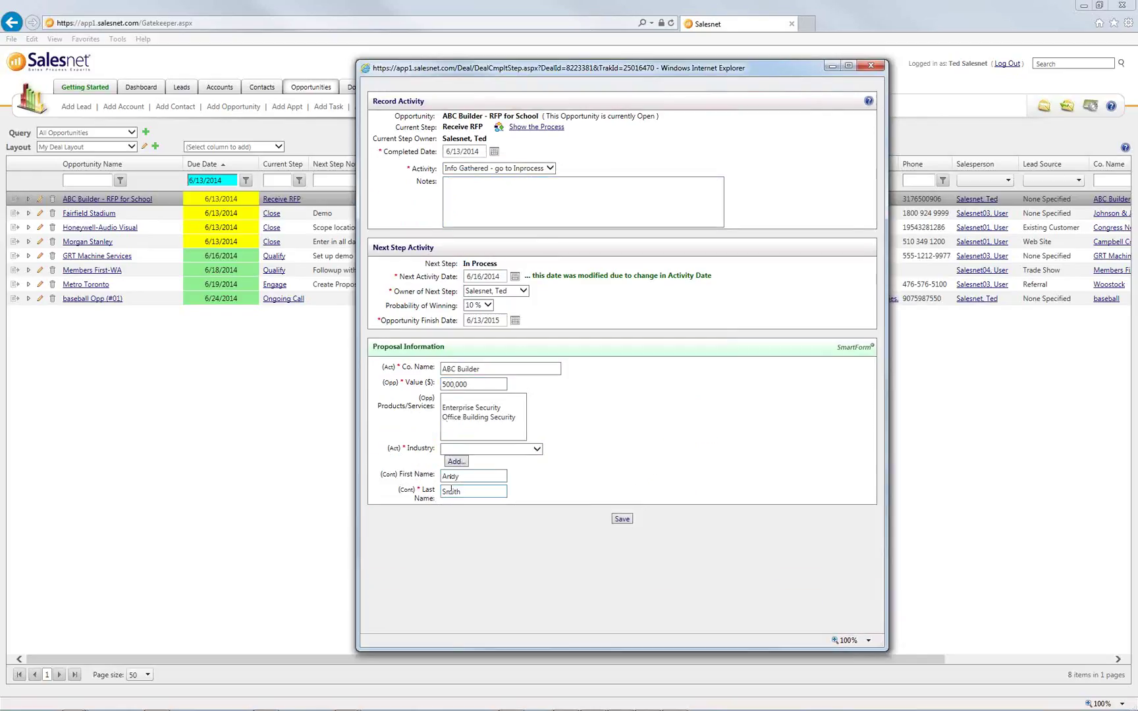
pyautogui.click(537, 449)
pyautogui.click(516, 465)
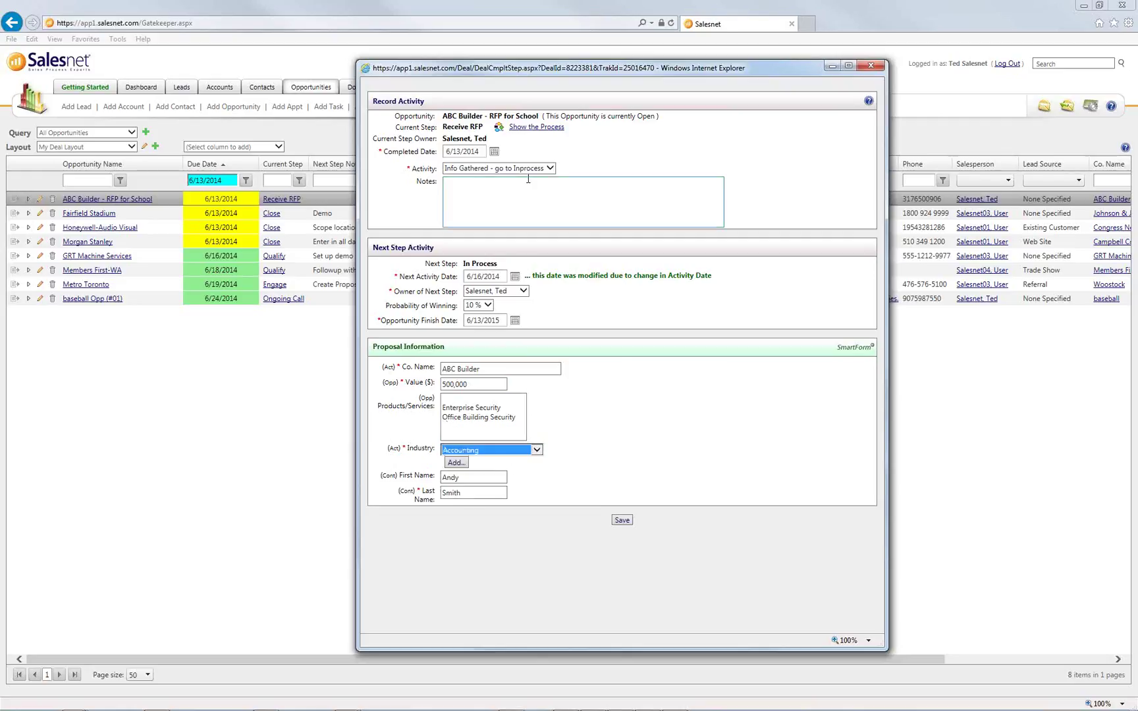
pyautogui.moveTo(465, 263); pyautogui.dragTo(493, 262)
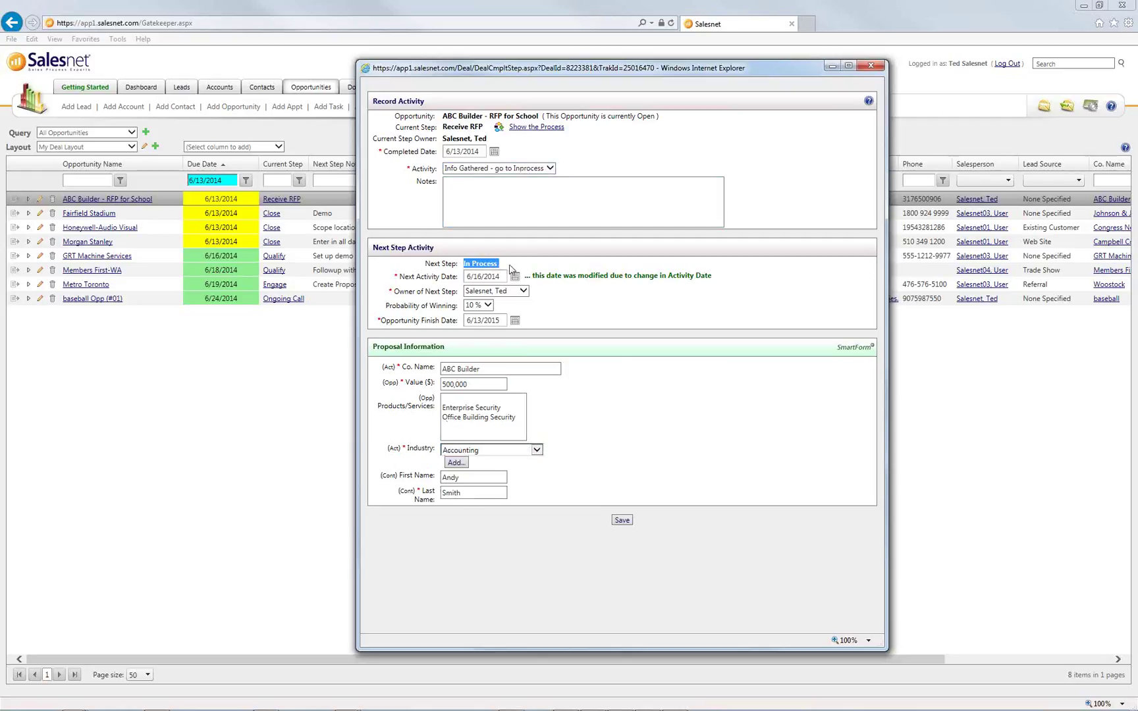
# Change the activity to "Quick Response - Submitted" and check which step follows
pyautogui.click(549, 169)
pyautogui.click(518, 178)
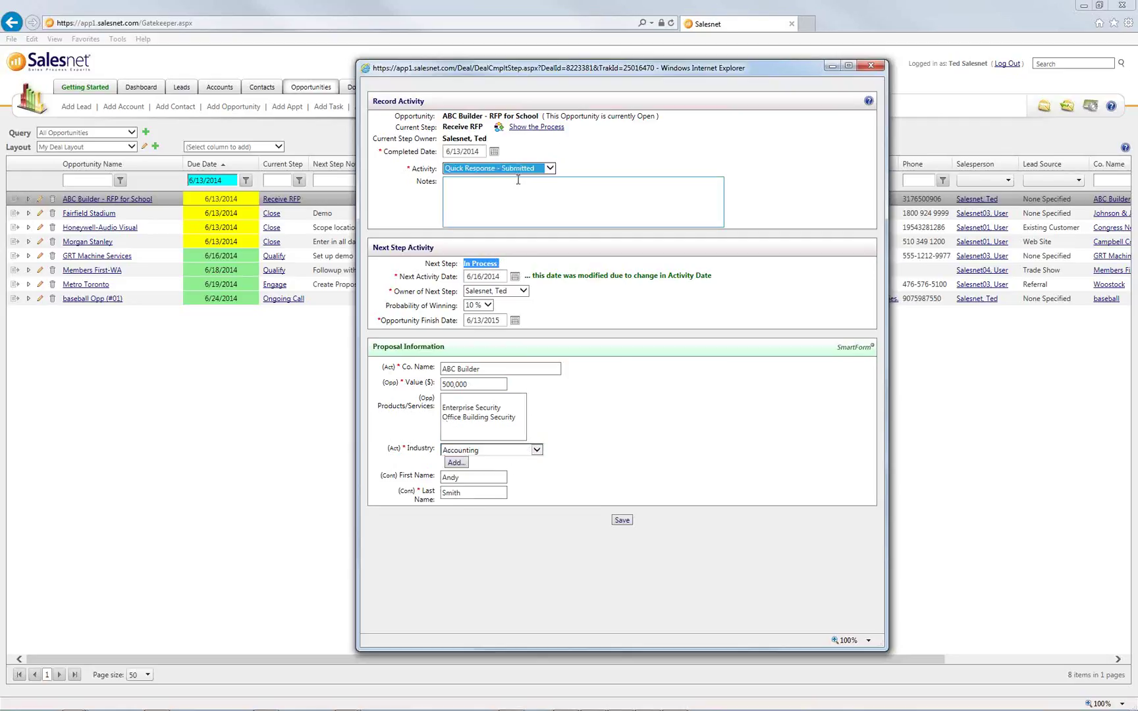
pyautogui.moveTo(414, 266); pyautogui.dragTo(510, 267)
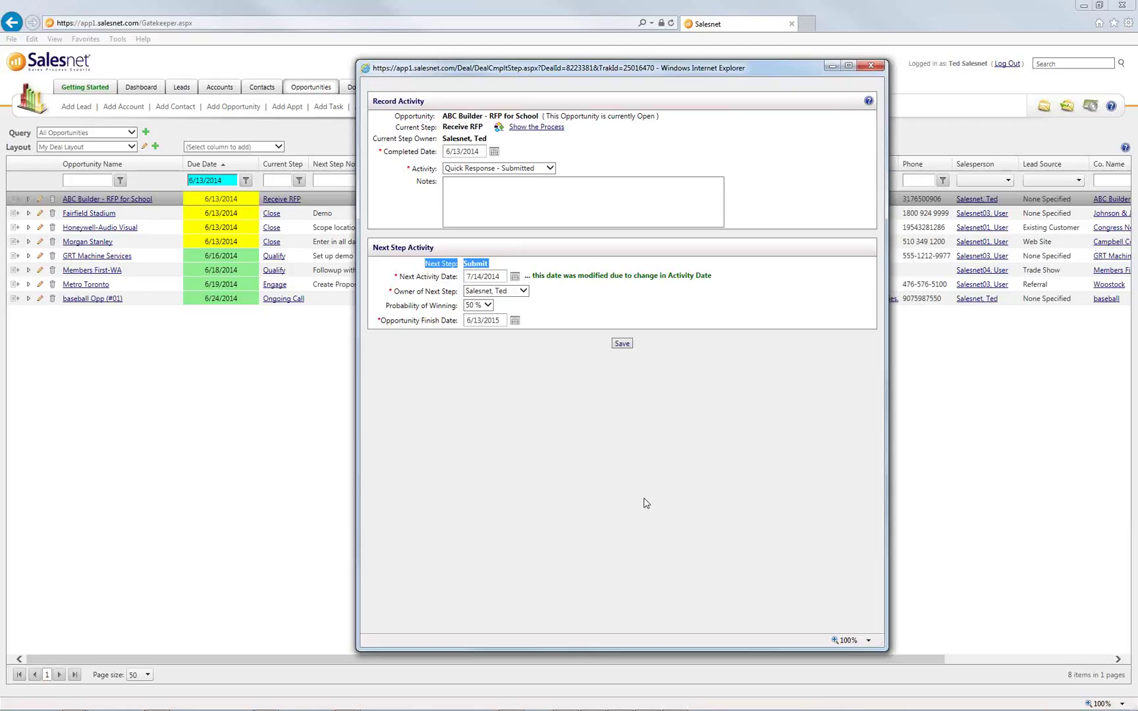
# Set the activity to "Info Gathered - go to Inprocess", the industry to Government and the probability of winning to 50 %
pyautogui.click(550, 169)
pyautogui.click(520, 159)
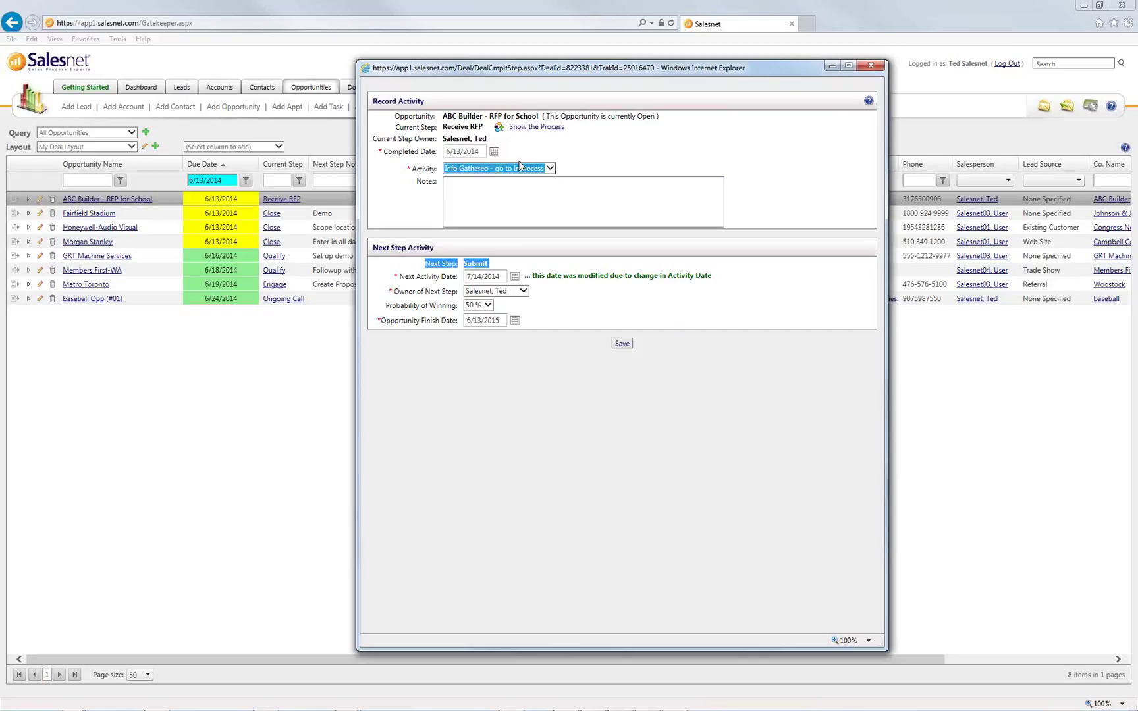
pyautogui.click(508, 449)
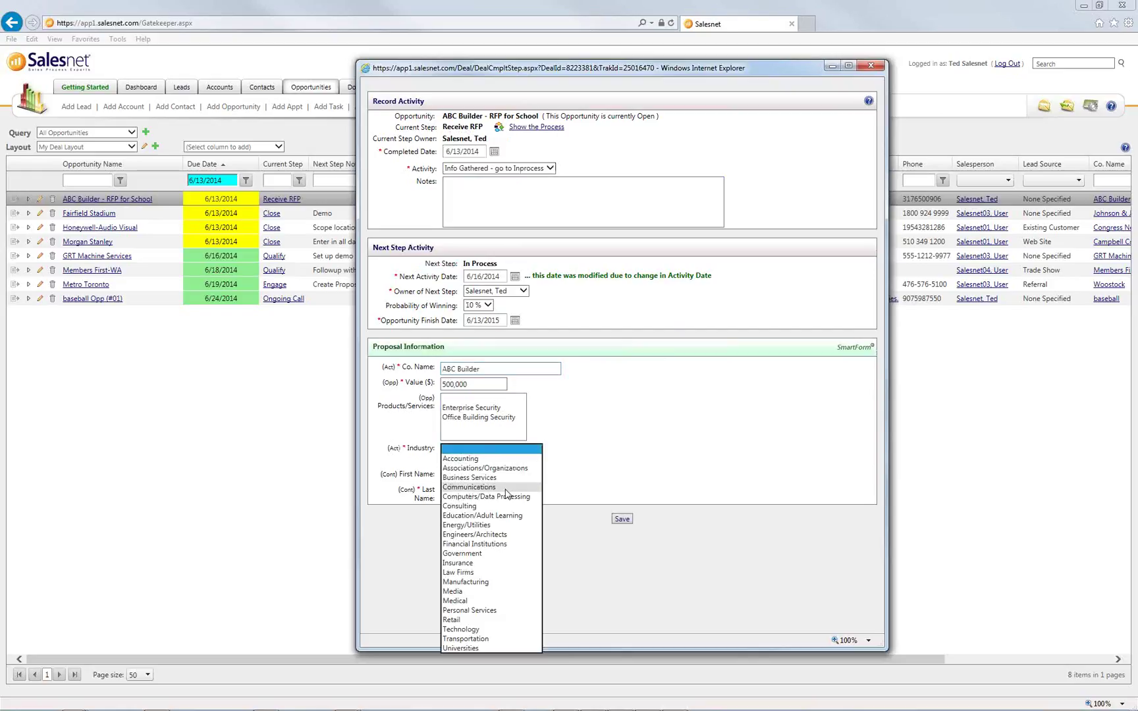
pyautogui.click(499, 557)
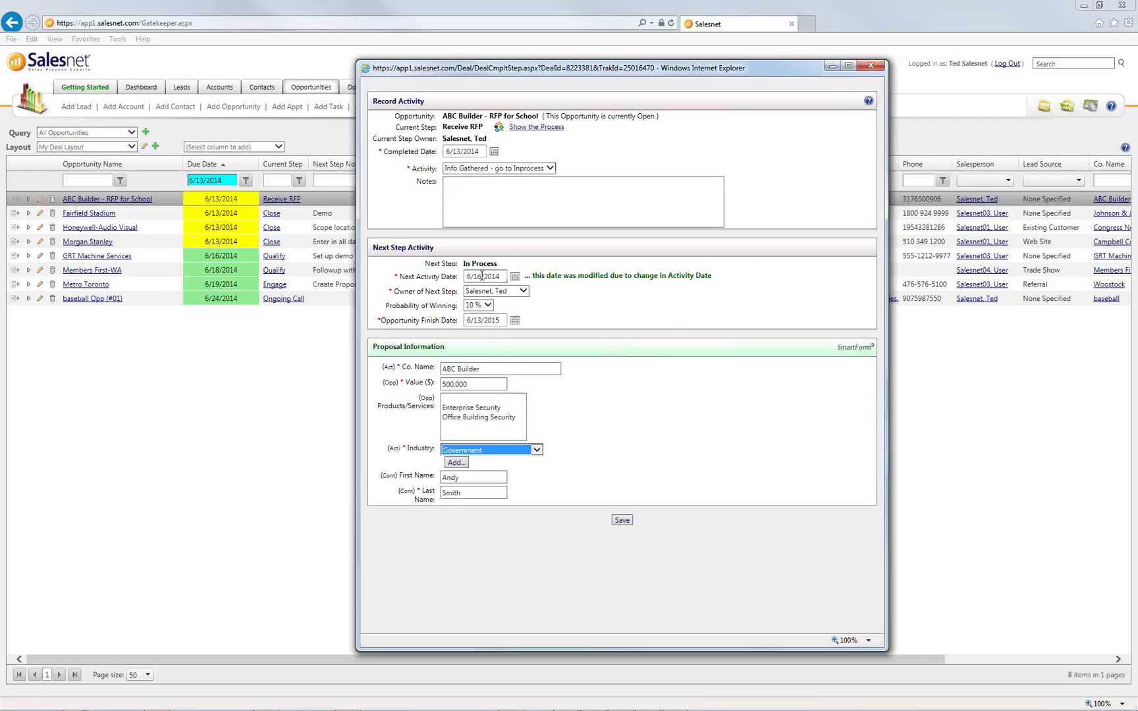
pyautogui.click(485, 306)
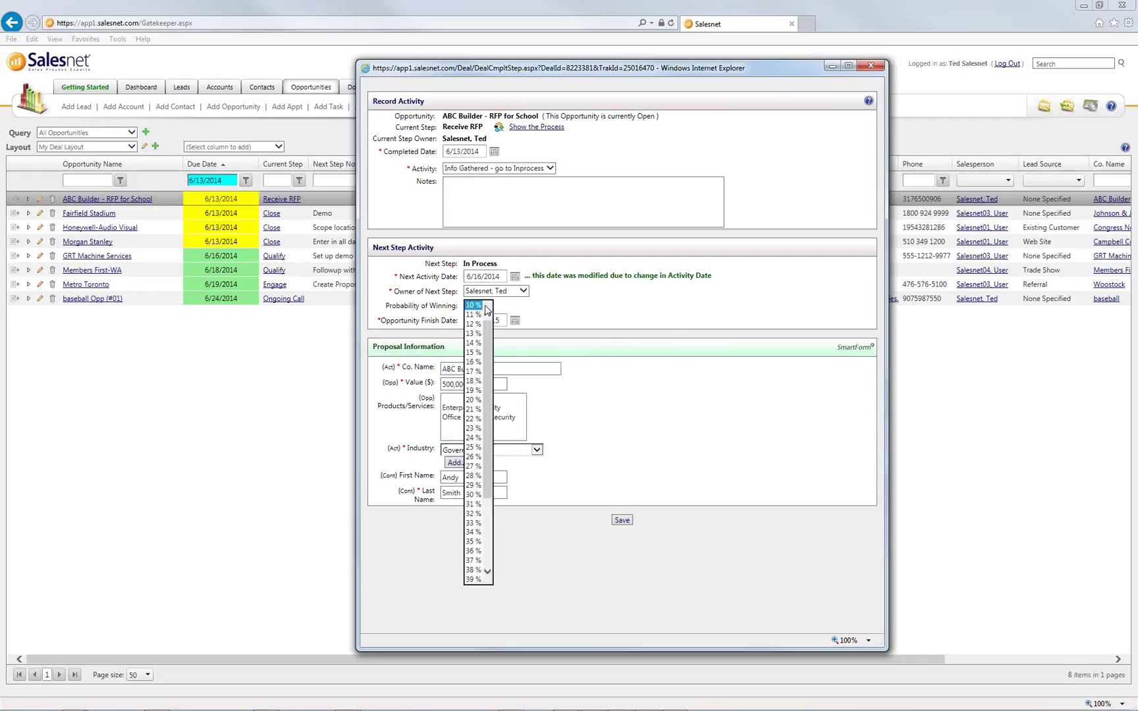
pyautogui.moveTo(488, 432); pyautogui.dragTo(488, 518)
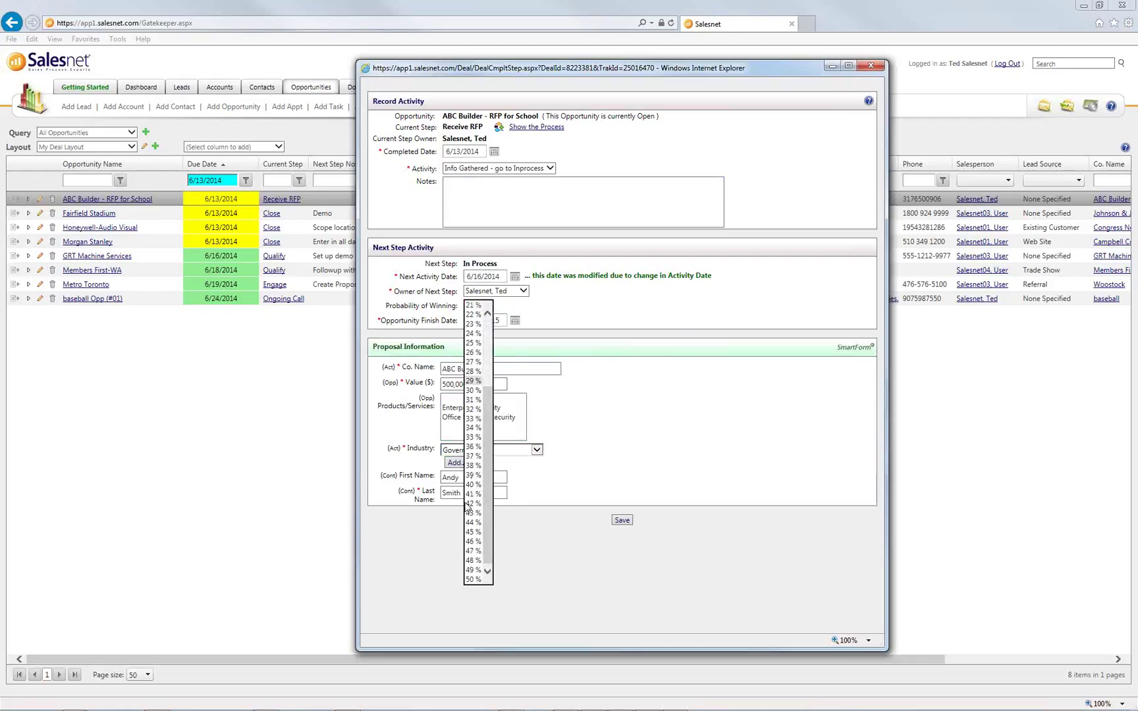
pyautogui.click(473, 580)
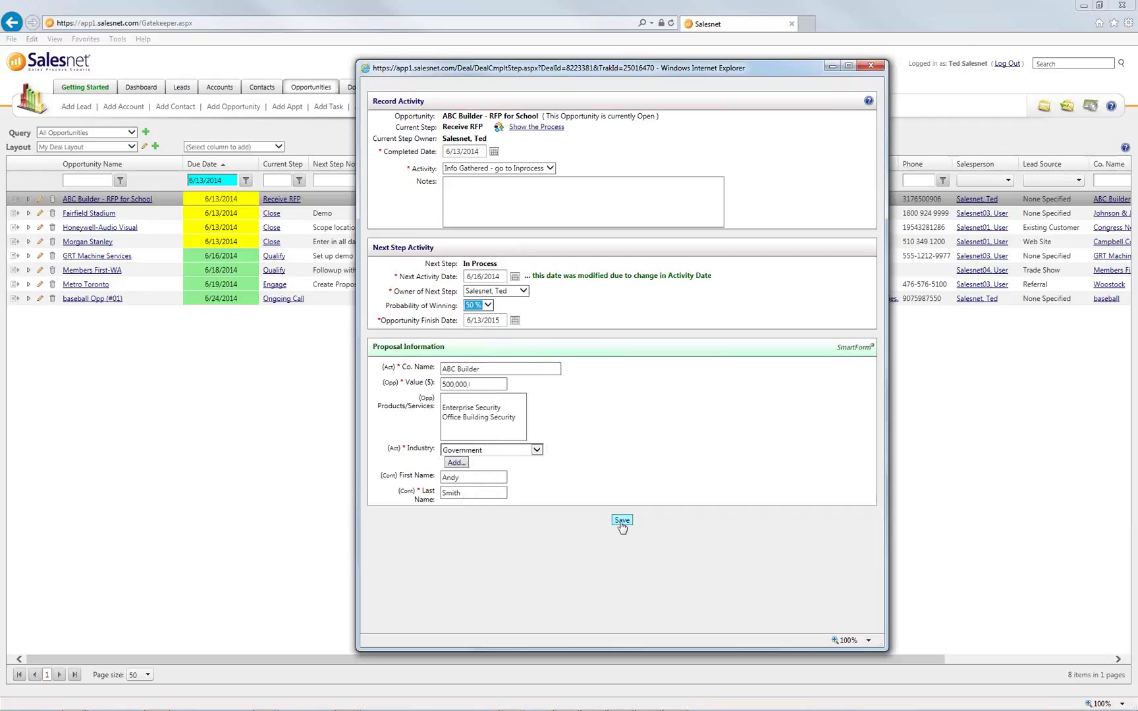
# Add the activity note "finished getting details. assigned quoting team." and save the recorded activity
pyautogui.click(522, 211)
pyautogui.write('fin')
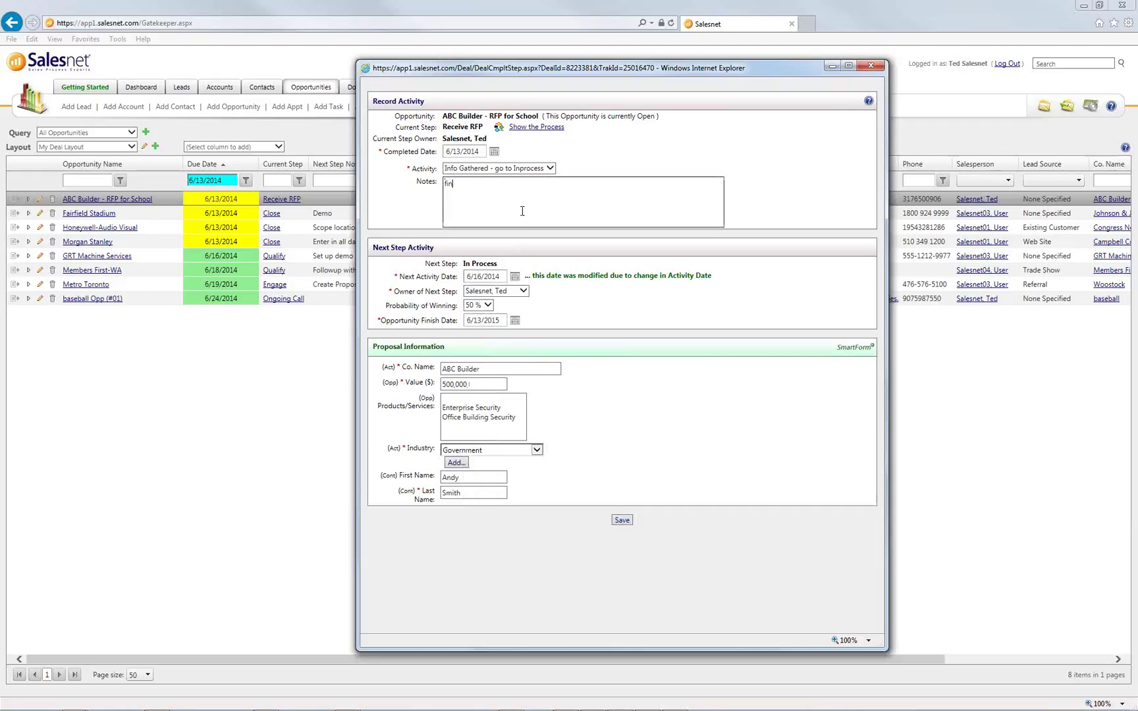
pyautogui.write('ished')
pyautogui.write(' gettin')
pyautogui.write('g details')
pyautogui.write('. assigned')
pyautogui.write(' quoting team.')
pyautogui.click(628, 526)
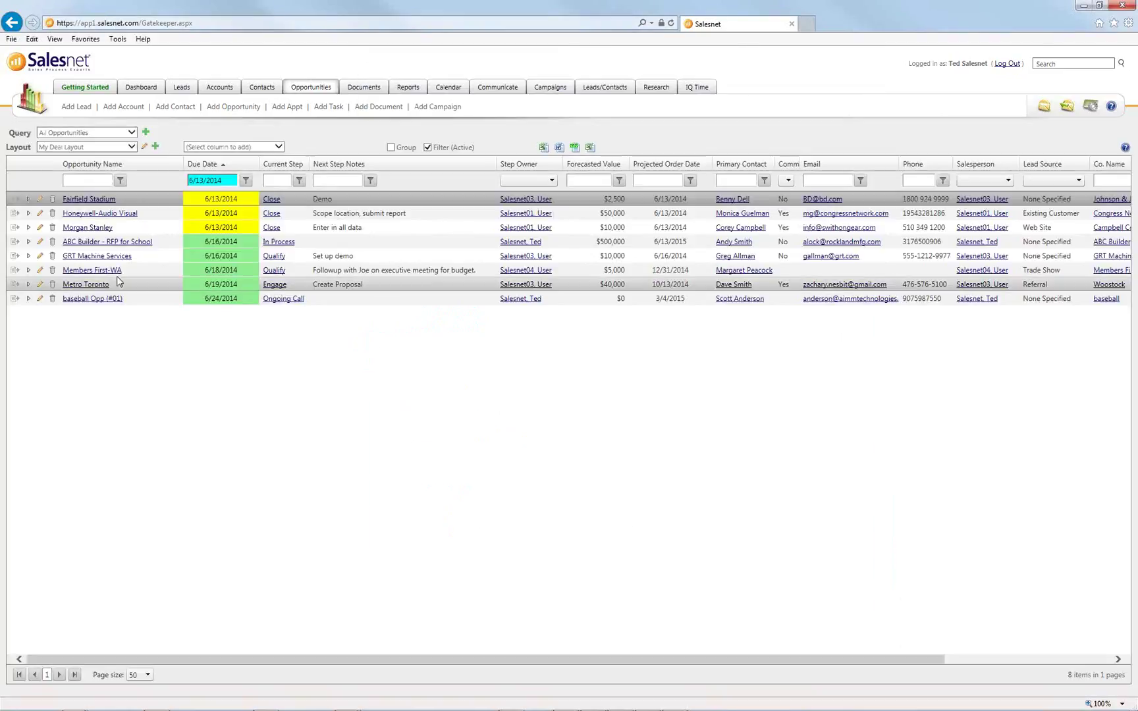
# Open the "ABC Builder - RFP for School" opportunity and review its current step and step history
pyautogui.click(124, 243)
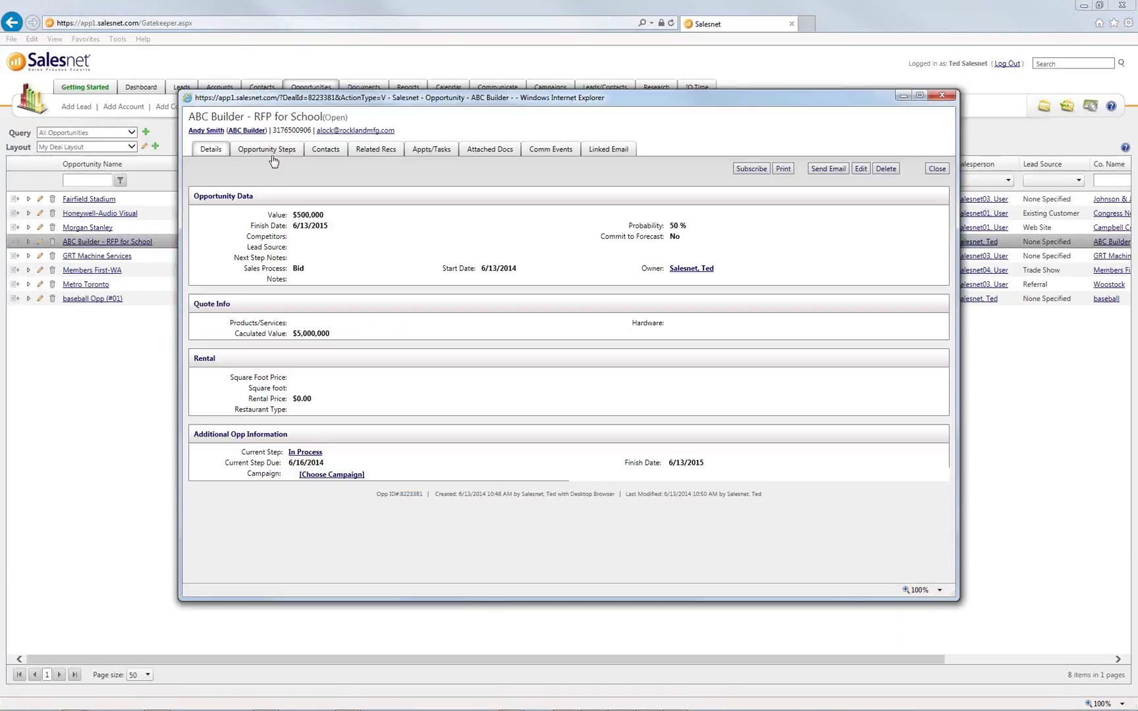
pyautogui.click(277, 156)
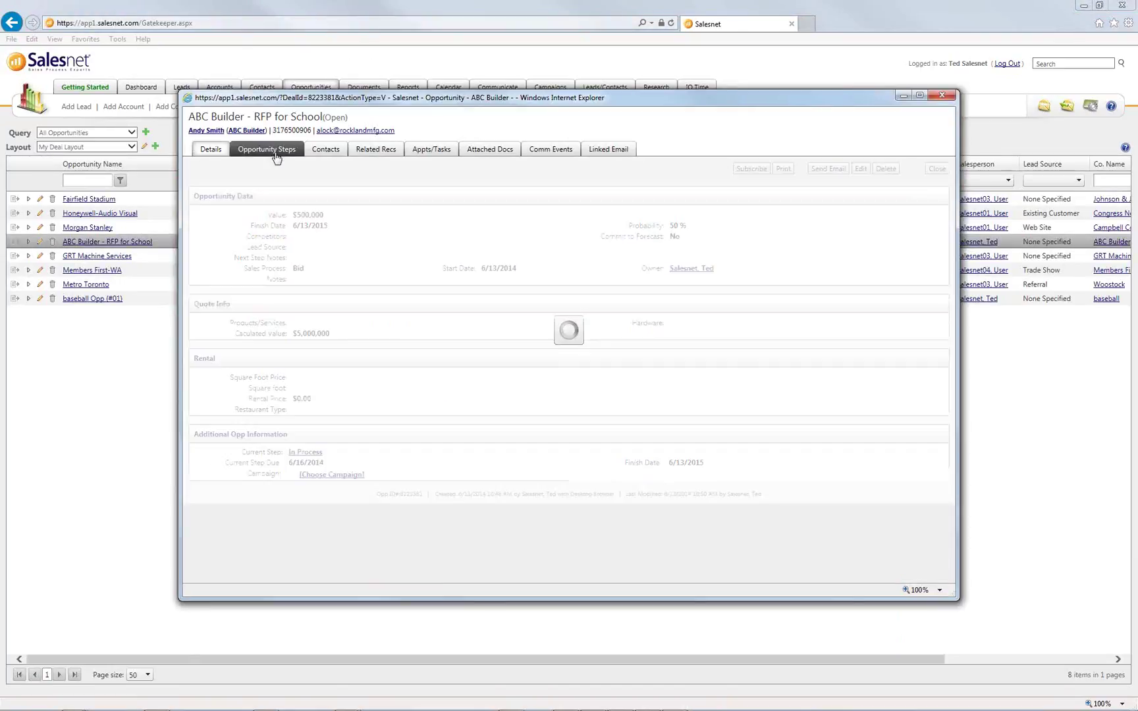
pyautogui.moveTo(347, 326); pyautogui.dragTo(285, 298)
pyautogui.moveTo(333, 237); pyautogui.dragTo(381, 221)
pyautogui.click(380, 222)
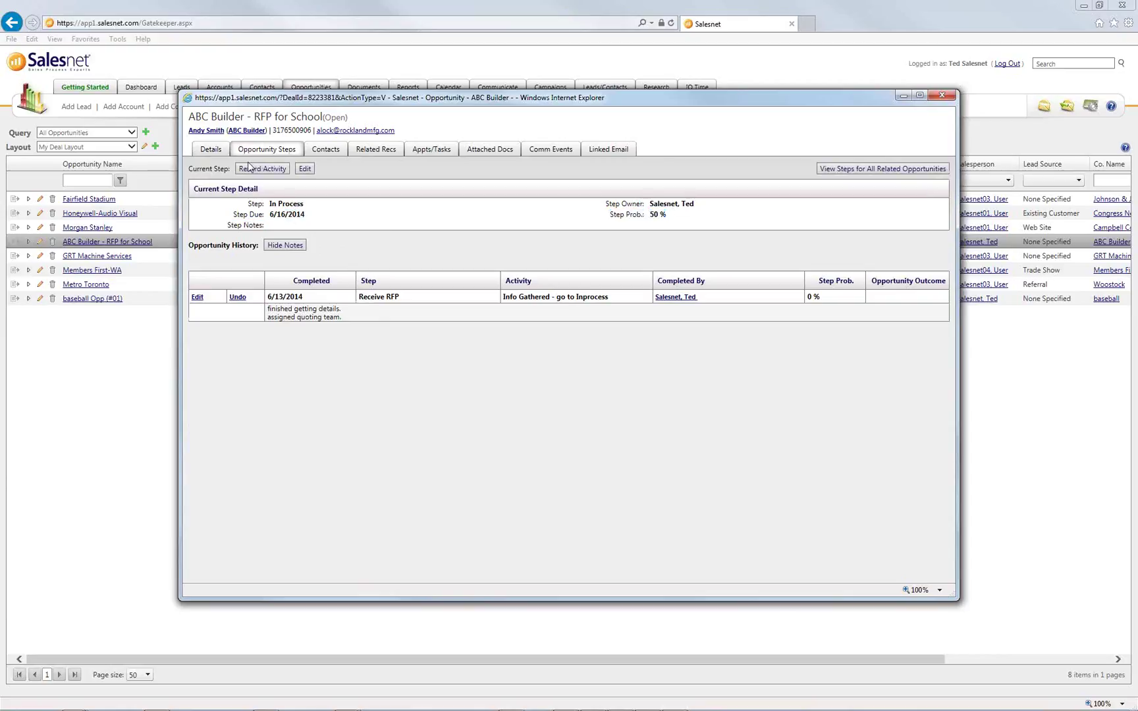
# Close the opportunity and switch to the running PowerPoint slide show
pyautogui.click(942, 96)
pyautogui.moveTo(348, 705)
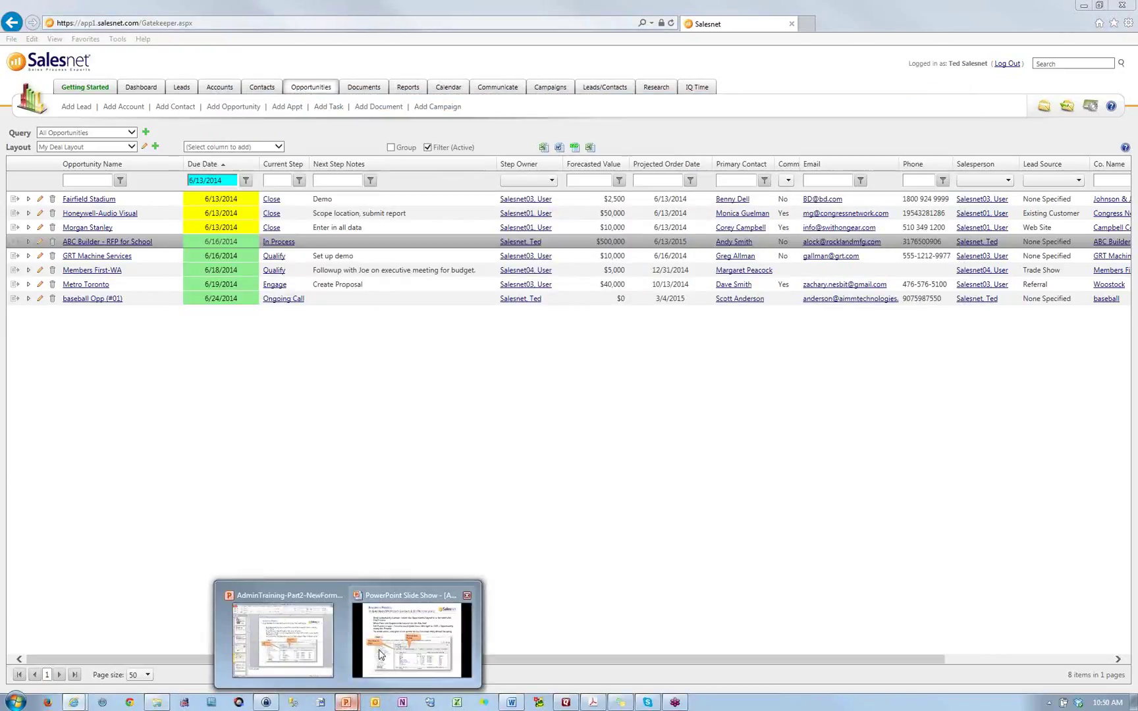
pyautogui.click(422, 632)
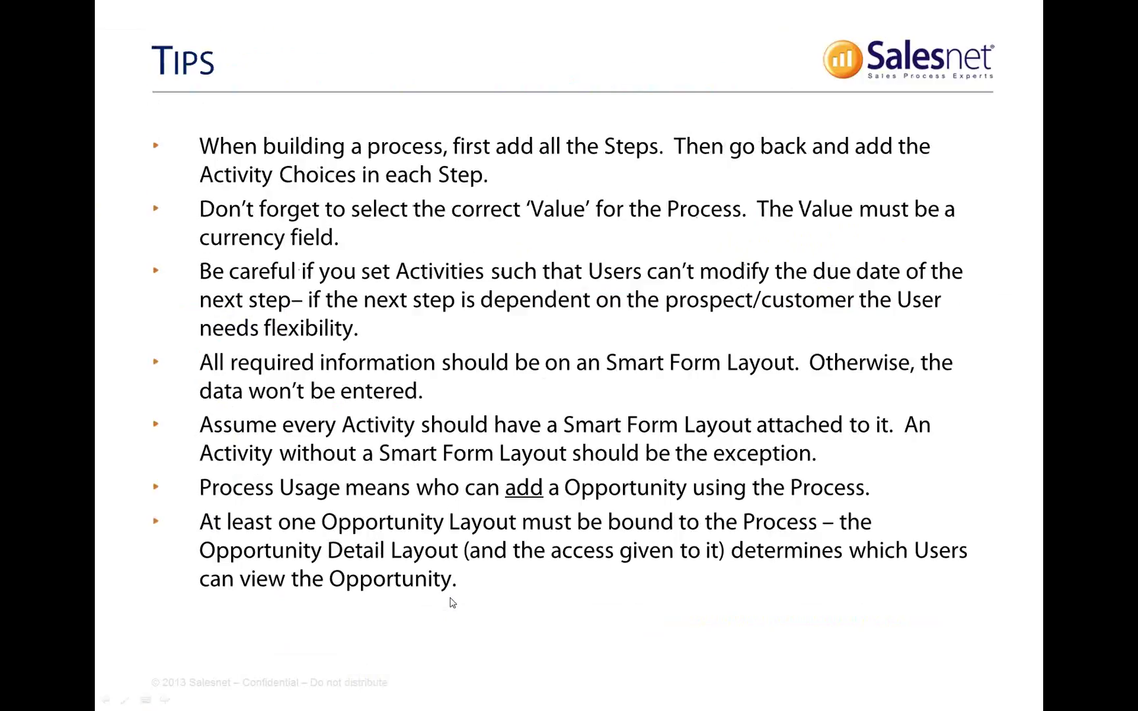
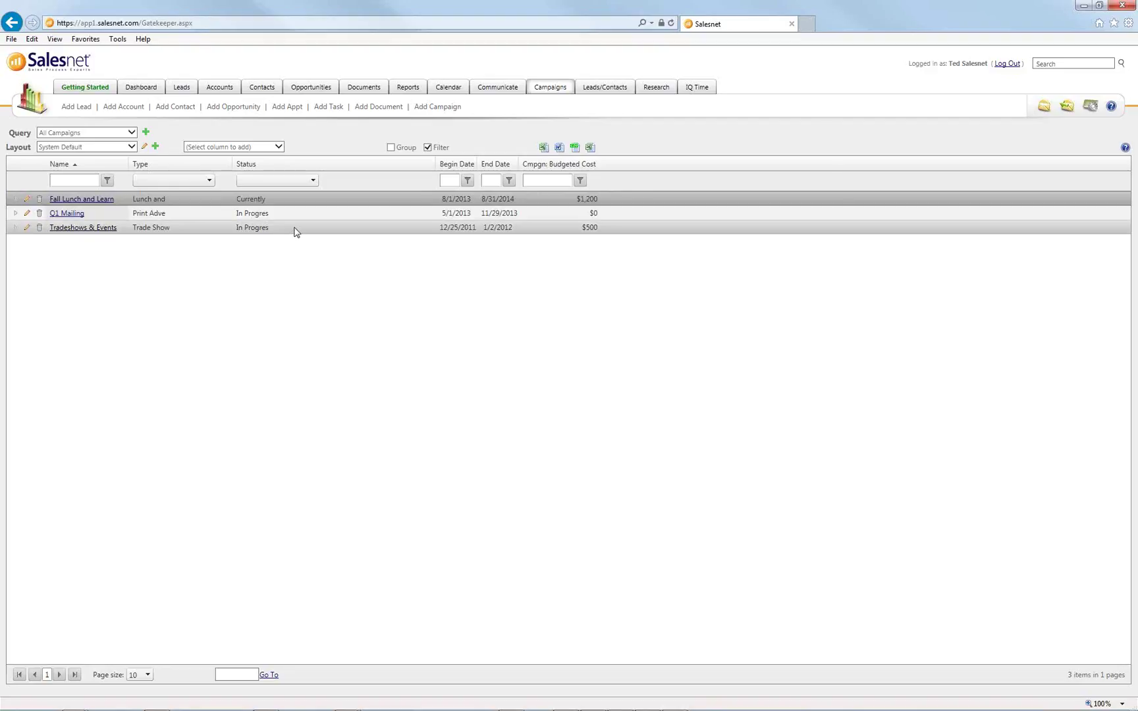
# Open the Fall Lunch and Learn campaign and review its editable details, member statuses and summary stats history
pyautogui.click(92, 199)
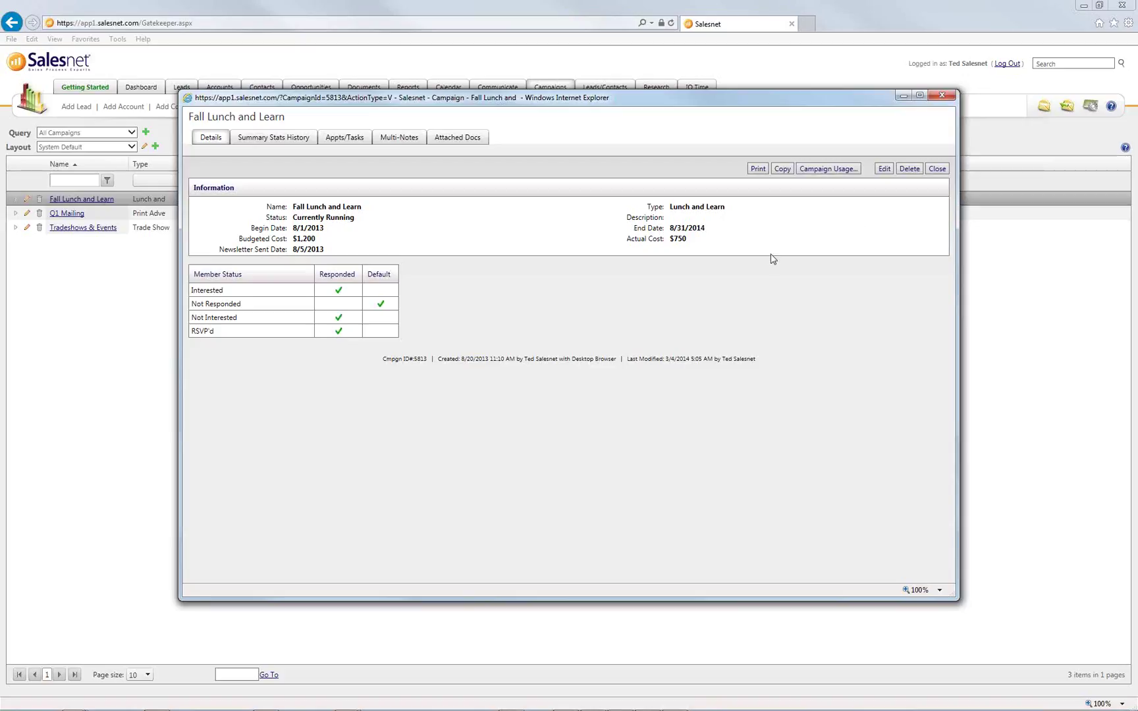
pyautogui.click(883, 169)
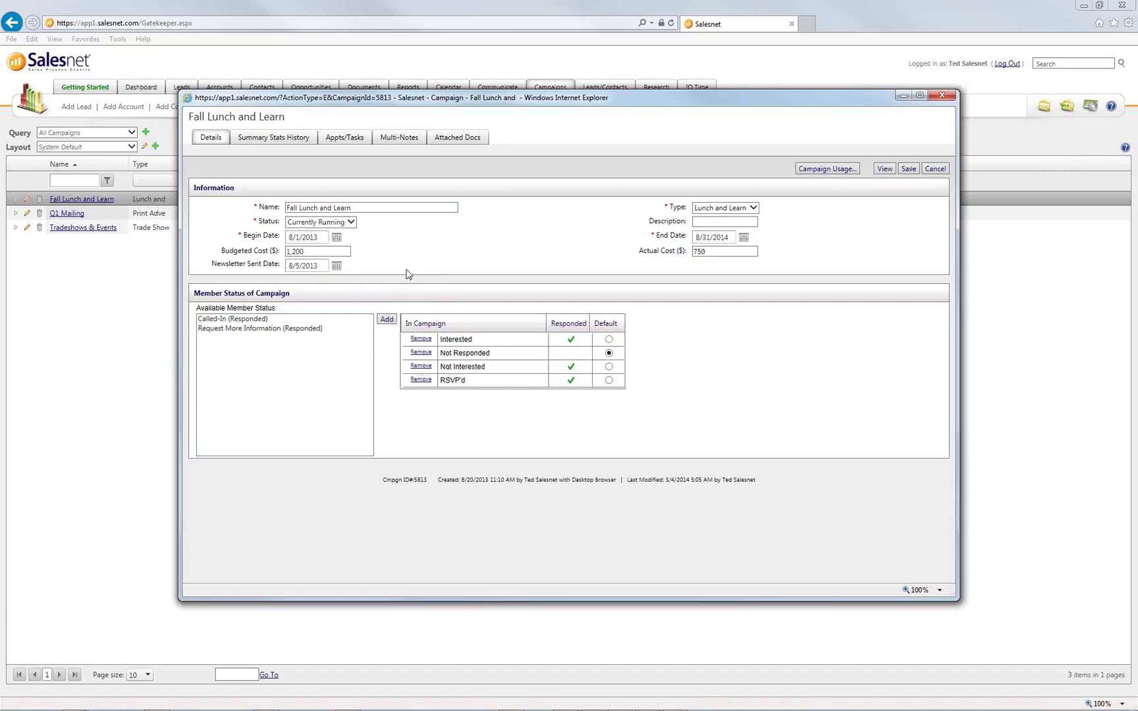
pyautogui.click(280, 140)
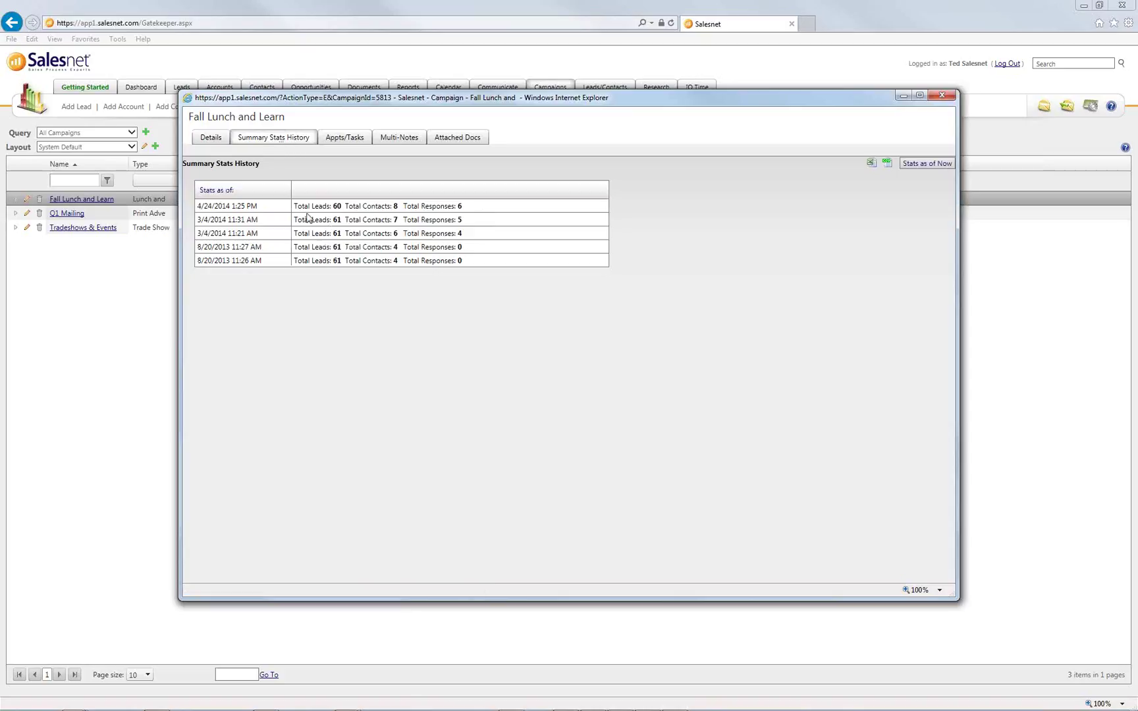
pyautogui.moveTo(294, 206); pyautogui.dragTo(493, 208)
pyautogui.click(341, 207)
pyautogui.moveTo(346, 206); pyautogui.dragTo(465, 208)
pyautogui.click(484, 212)
# Display the Fall Lunch and Learn campaign's stats as of now, review the opportunity figures, and close the campaign
pyautogui.click(925, 165)
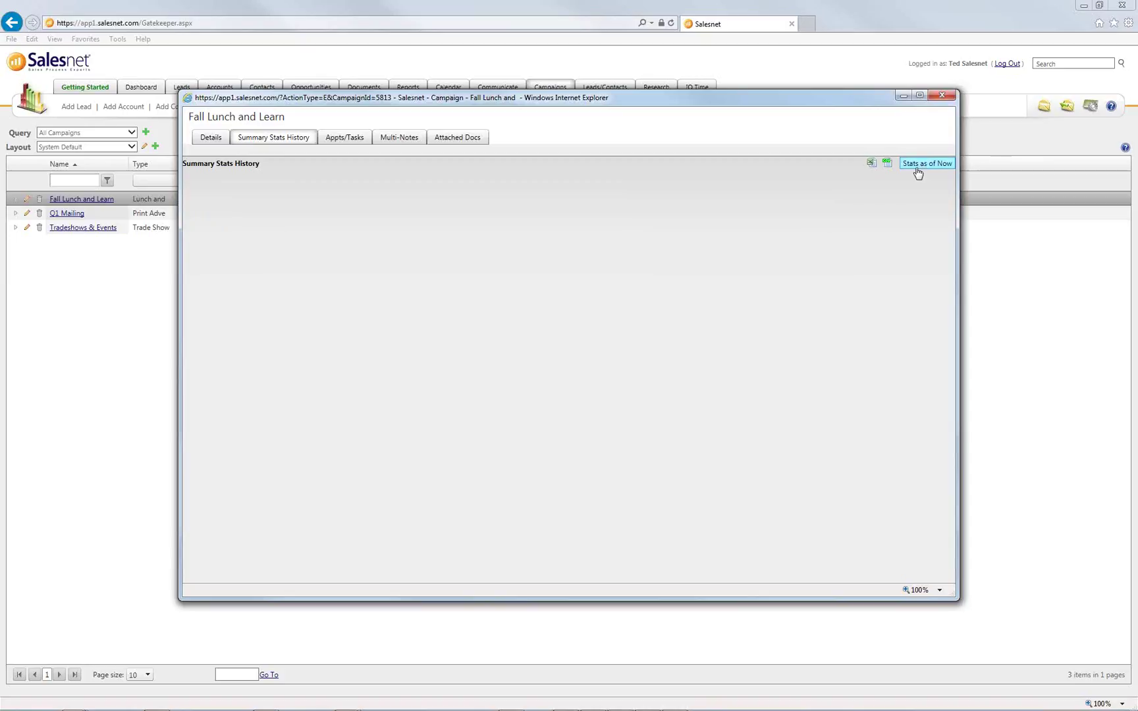
pyautogui.moveTo(850, 94); pyautogui.dragTo(854, 80)
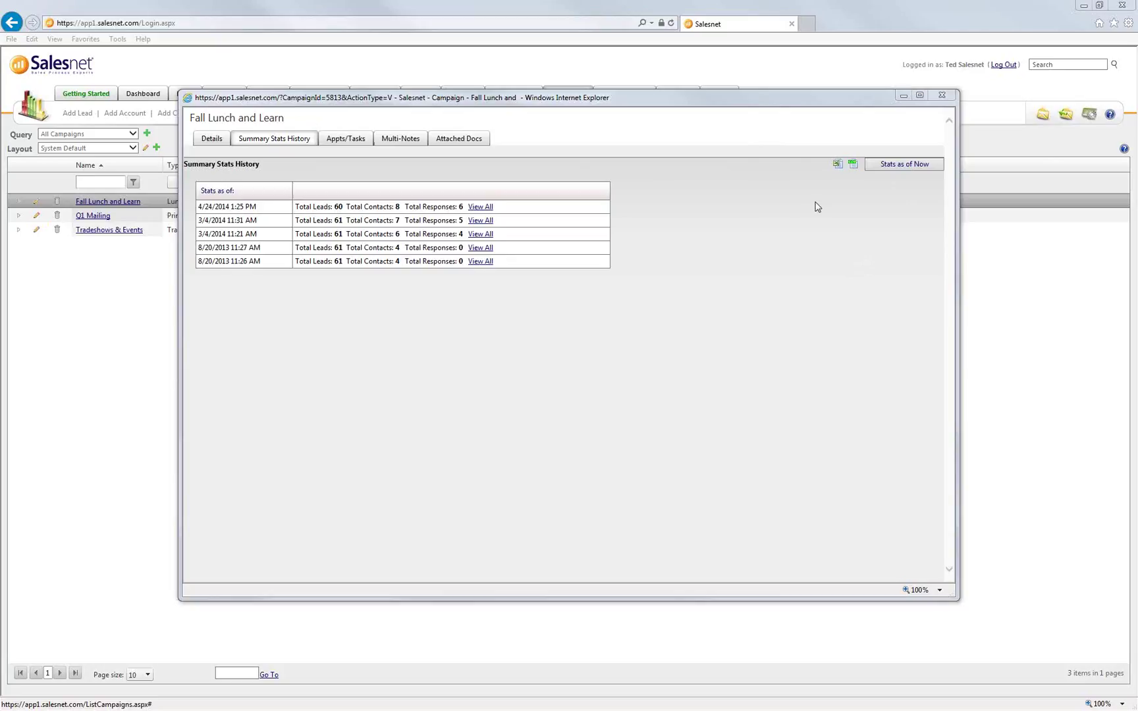
pyautogui.click(896, 166)
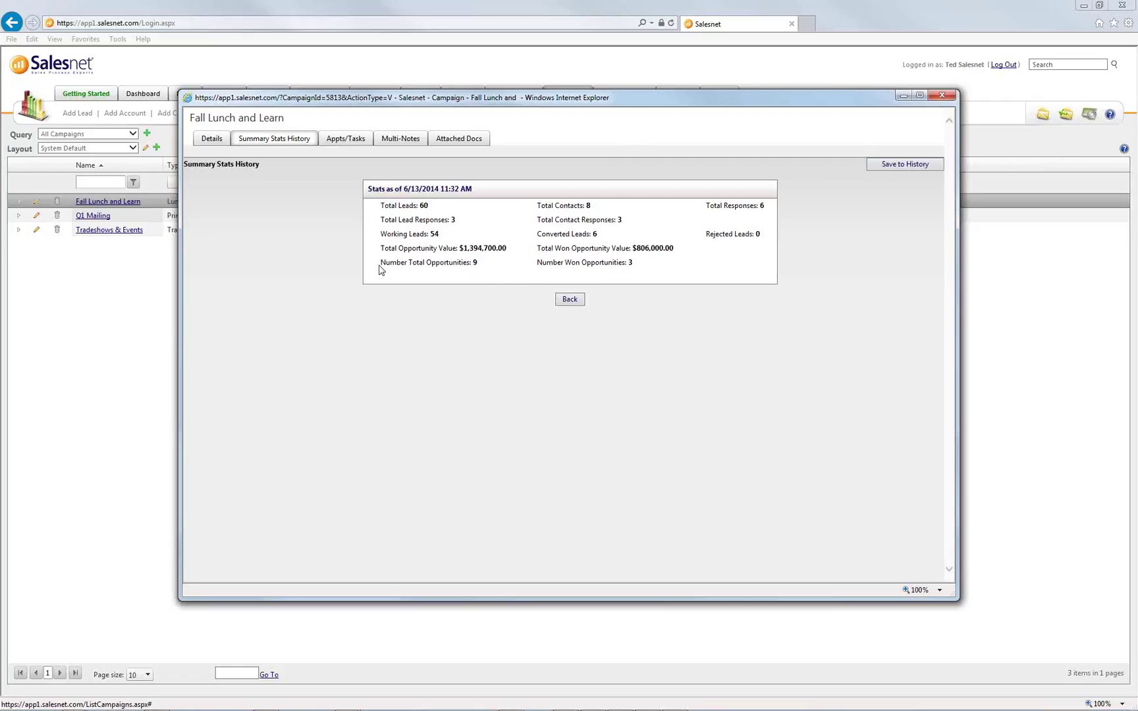
pyautogui.moveTo(380, 270); pyautogui.dragTo(471, 266)
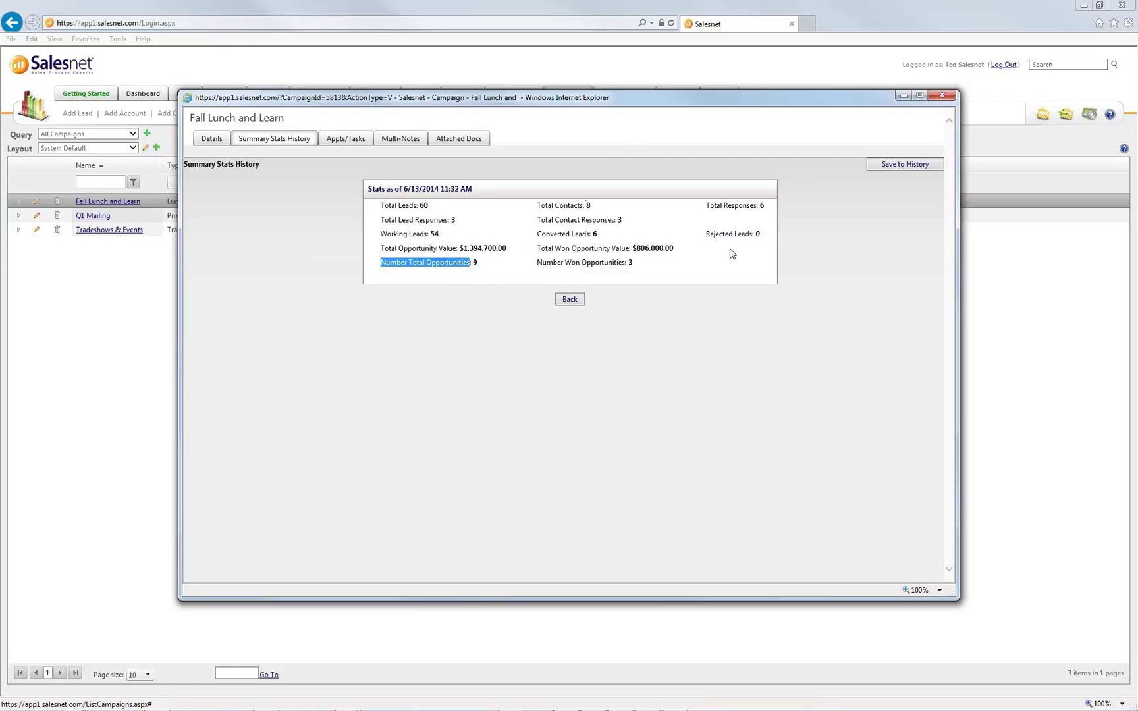
pyautogui.click(943, 97)
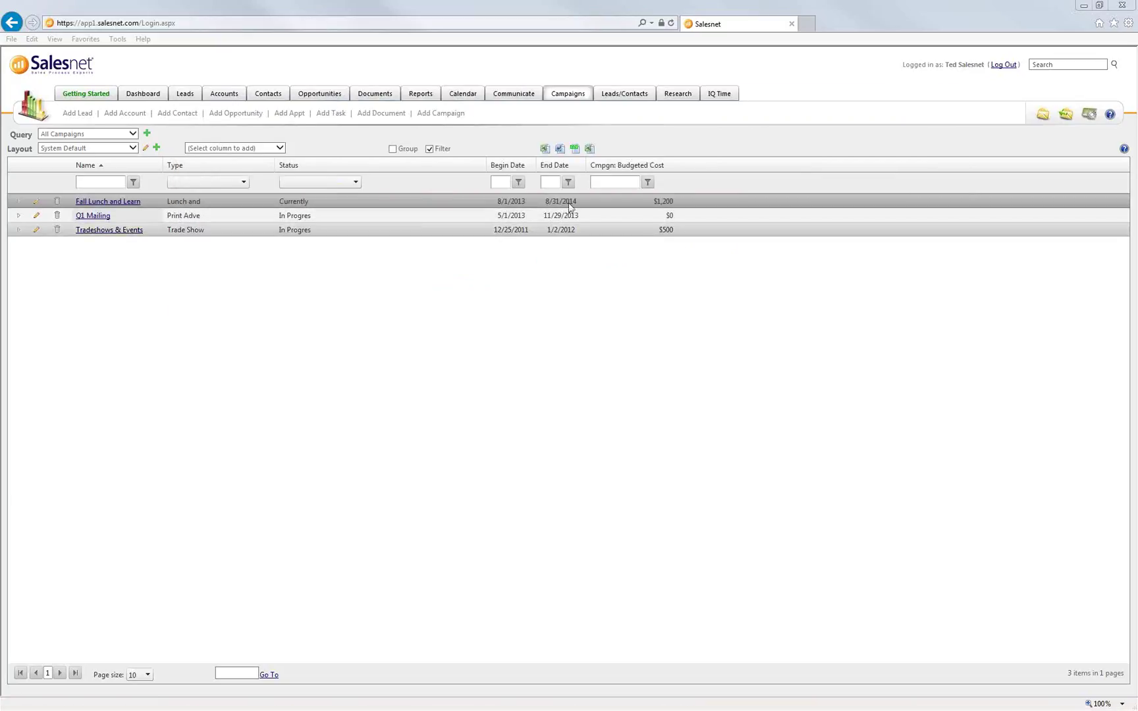
# Open the definition of the "Fall Lunch and Learn - Not Responded" report from My Lead Reports
pyautogui.click(424, 97)
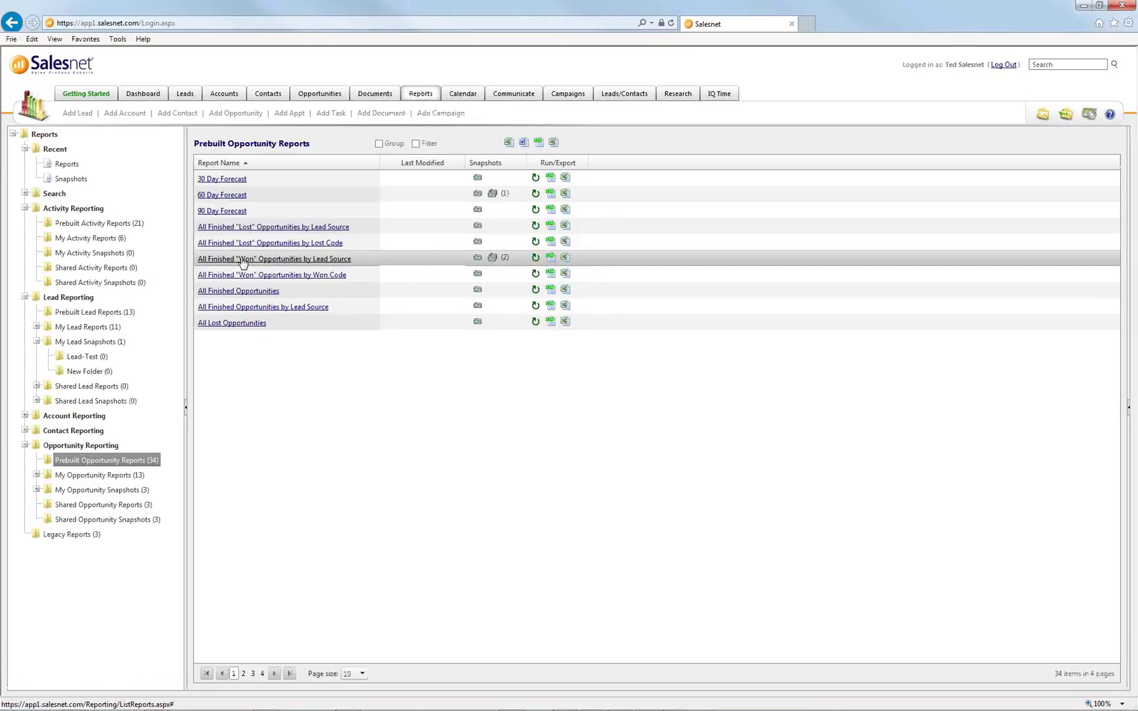
pyautogui.click(36, 343)
pyautogui.click(94, 328)
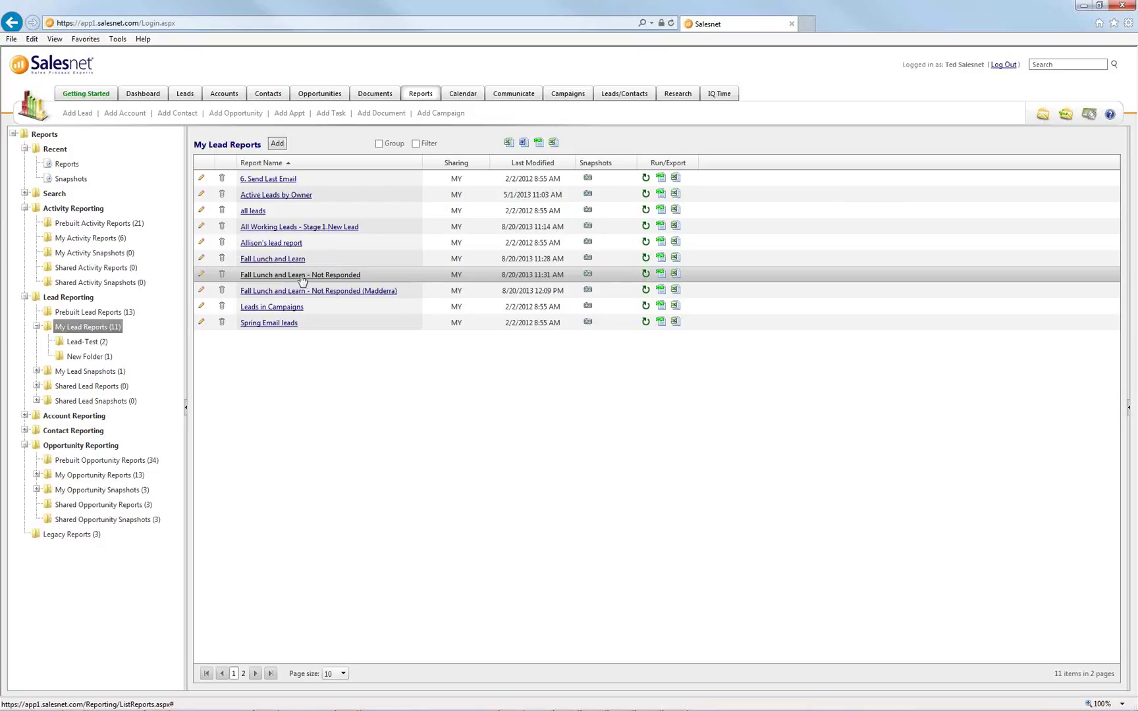
pyautogui.click(328, 275)
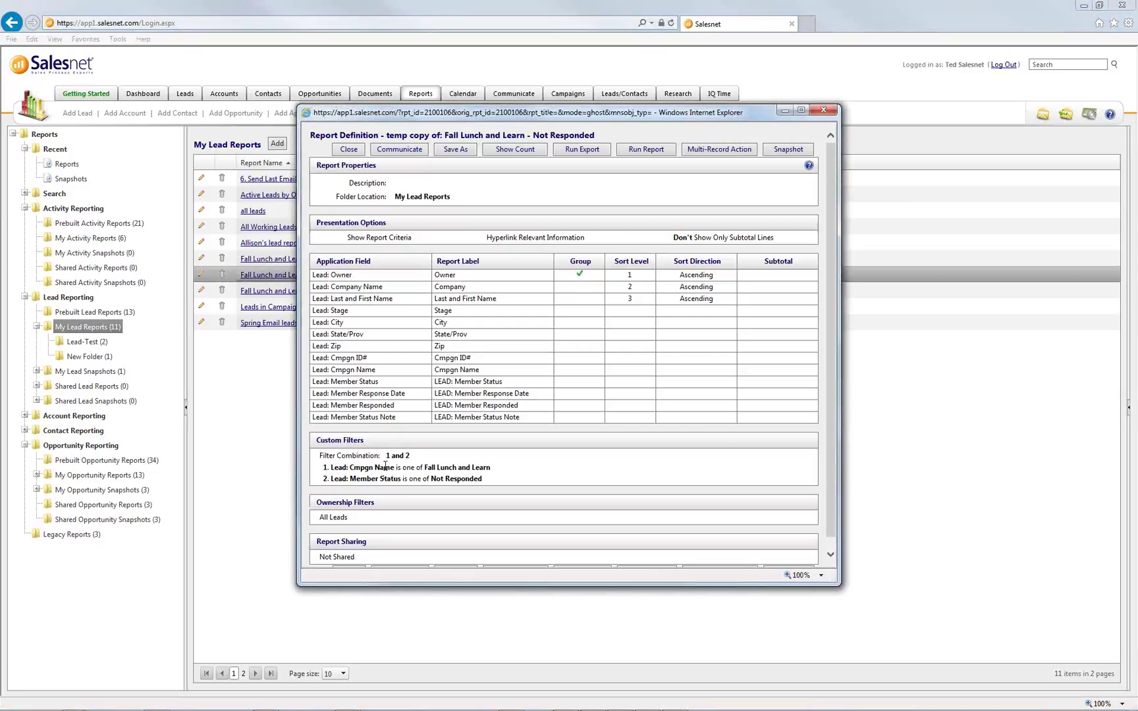
# Review the campaign name and member status conditions in the report's custom filters
pyautogui.moveTo(343, 472); pyautogui.dragTo(498, 468)
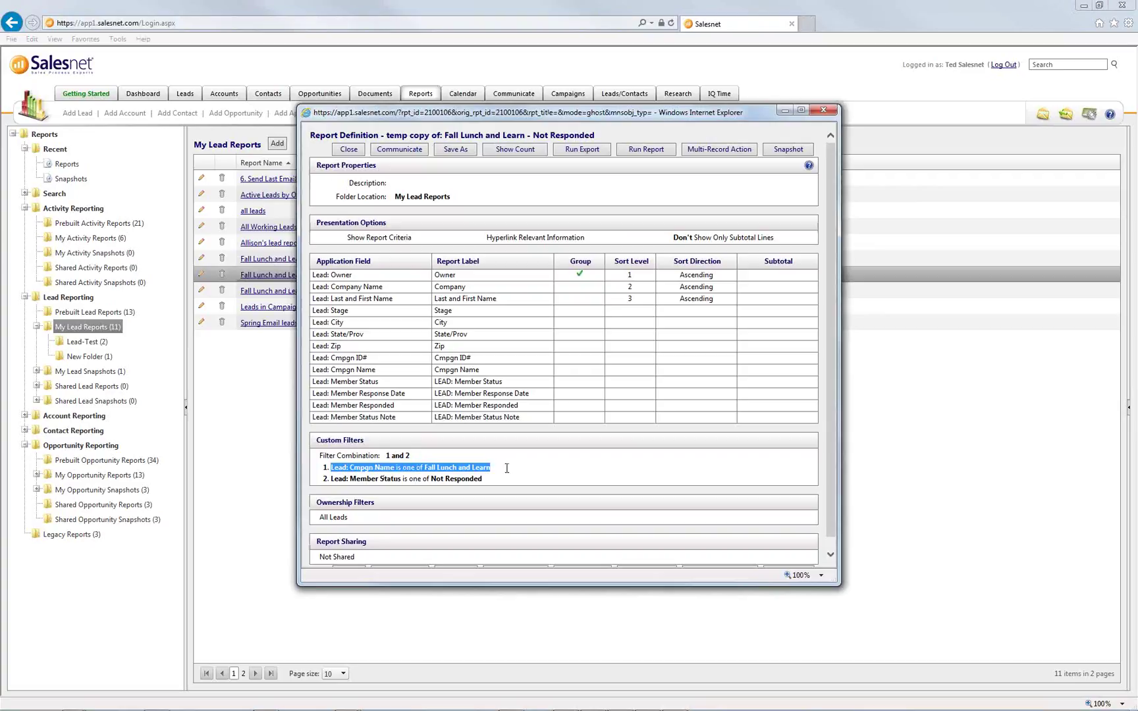
pyautogui.click(440, 480)
pyautogui.moveTo(350, 480); pyautogui.dragTo(479, 481)
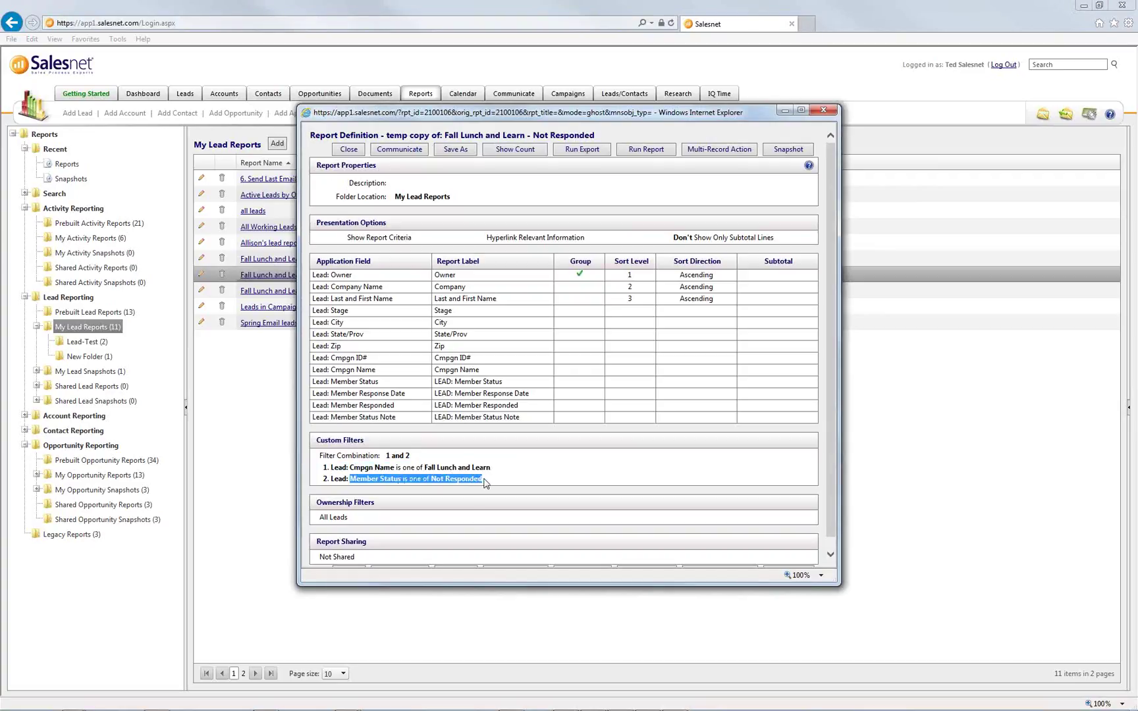
pyautogui.click(539, 460)
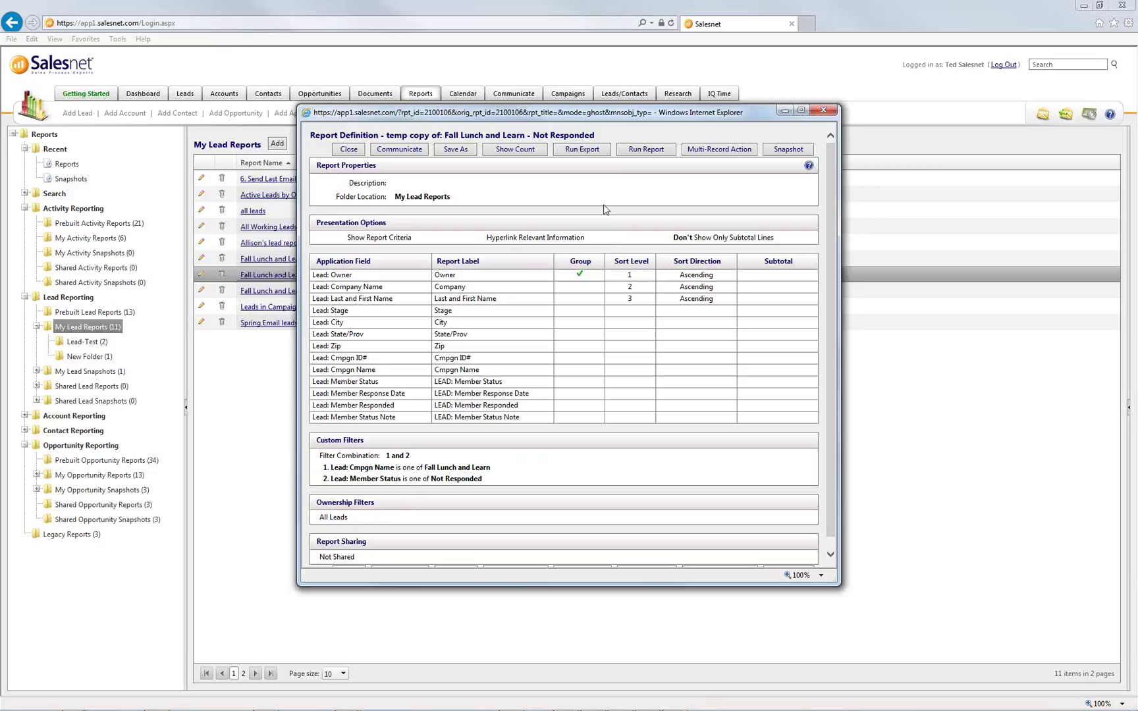
# Run the "Fall Lunch and Learn - Not Responded" report and enlarge its results window to show all columns
pyautogui.click(636, 155)
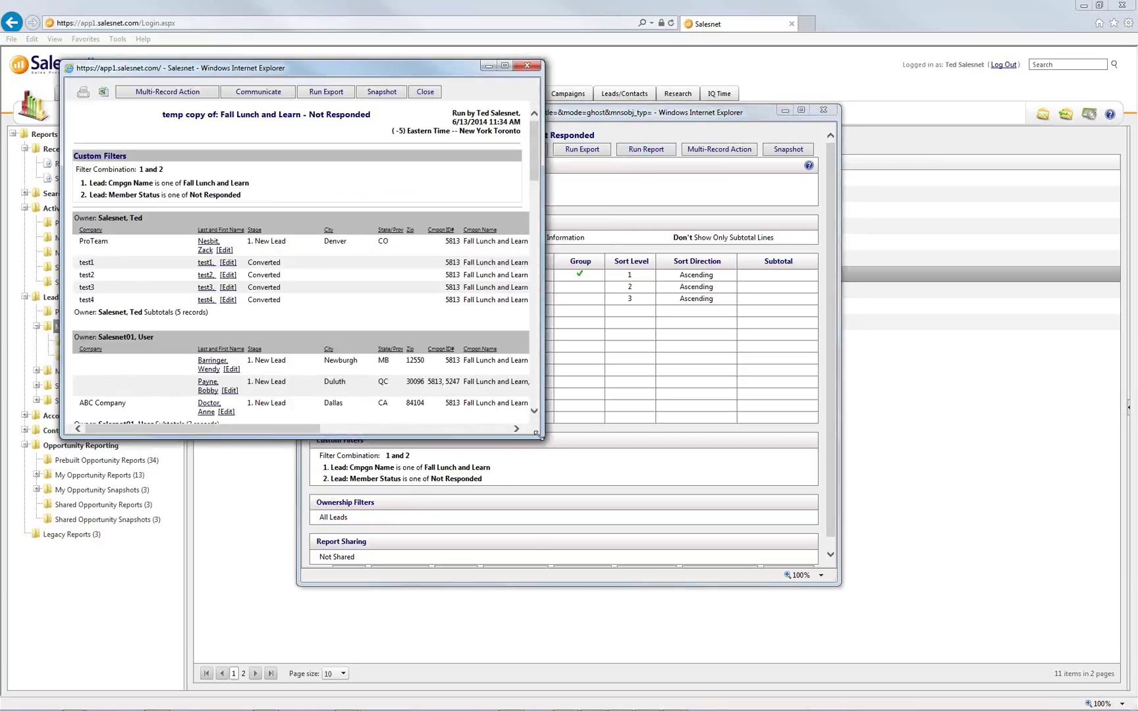
pyautogui.moveTo(538, 436); pyautogui.dragTo(794, 613)
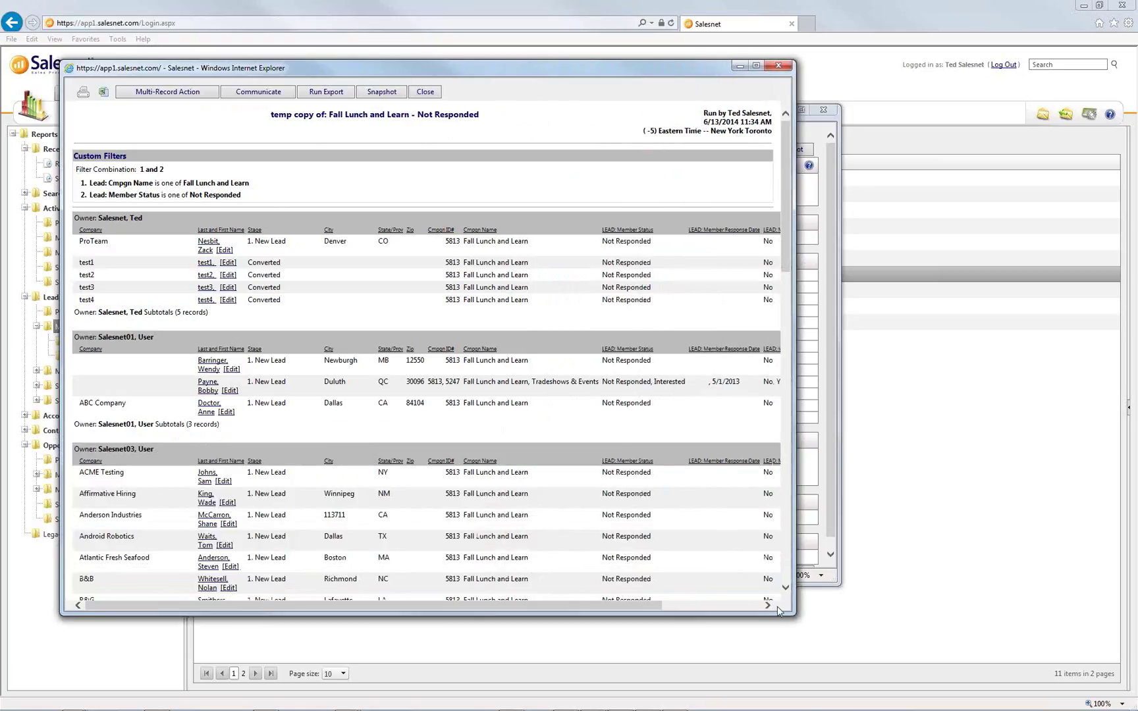
pyautogui.click(172, 341)
pyautogui.moveTo(793, 406); pyautogui.dragTo(1018, 405)
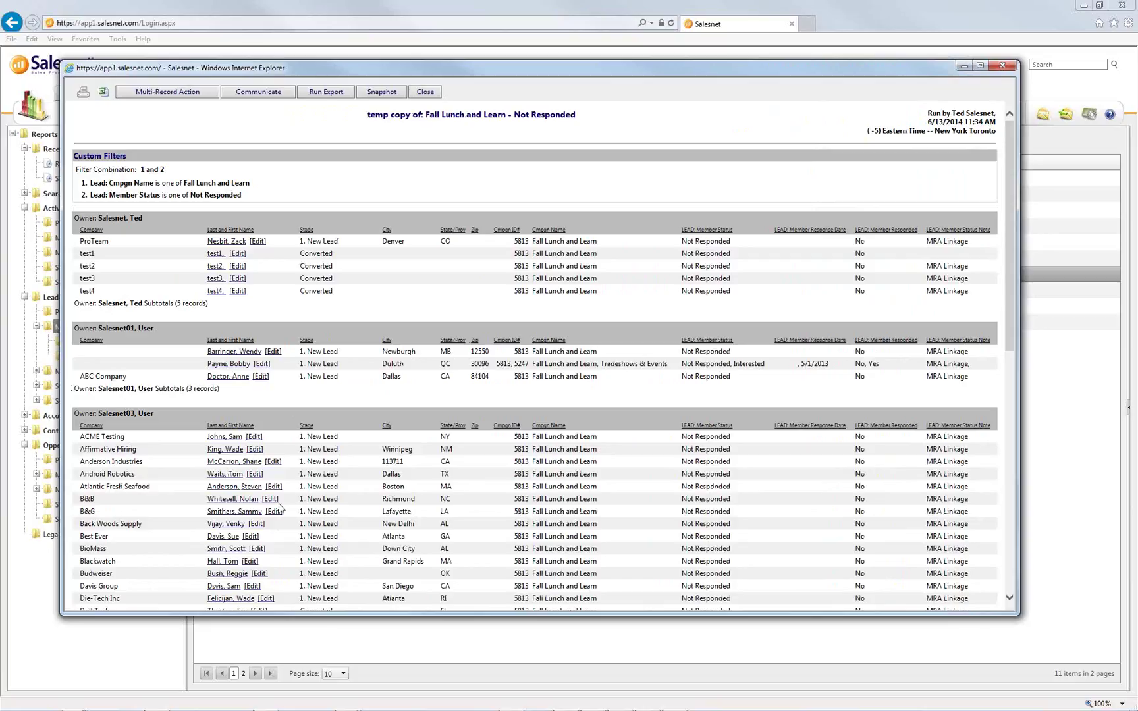
# Set the ACME Testing lead's Fall Lunch and Learn member status to RSVP'd (Responded) with the note "will attend", save, and close the lead
pyautogui.click(238, 439)
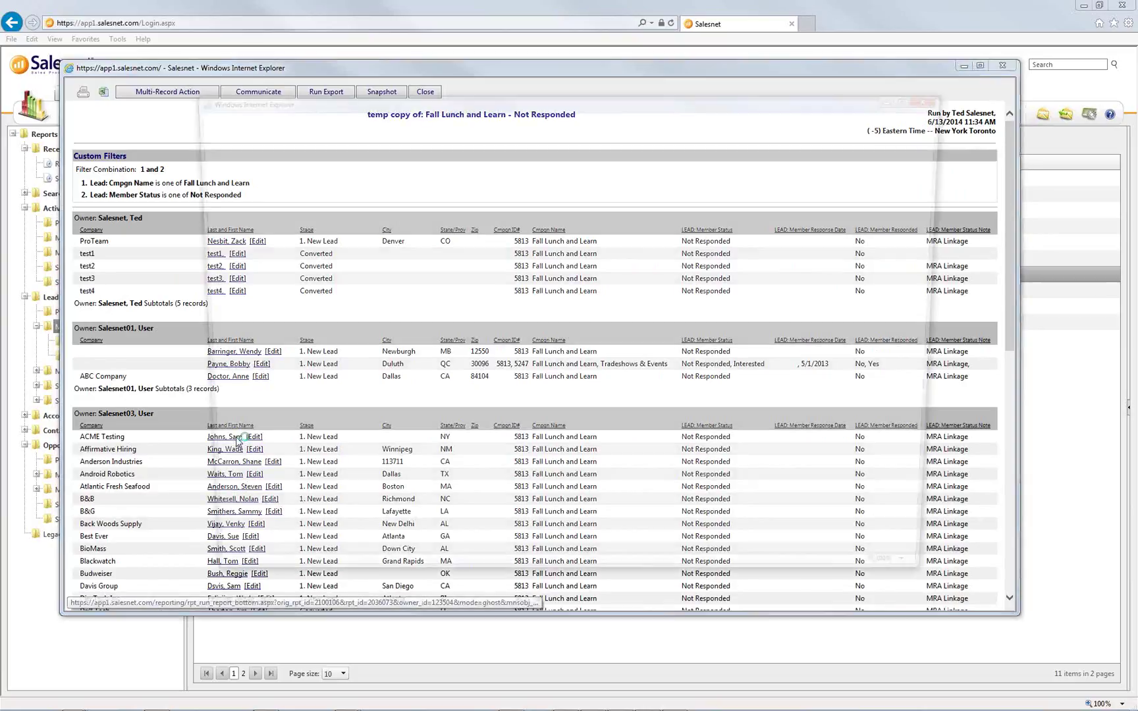
pyautogui.click(272, 141)
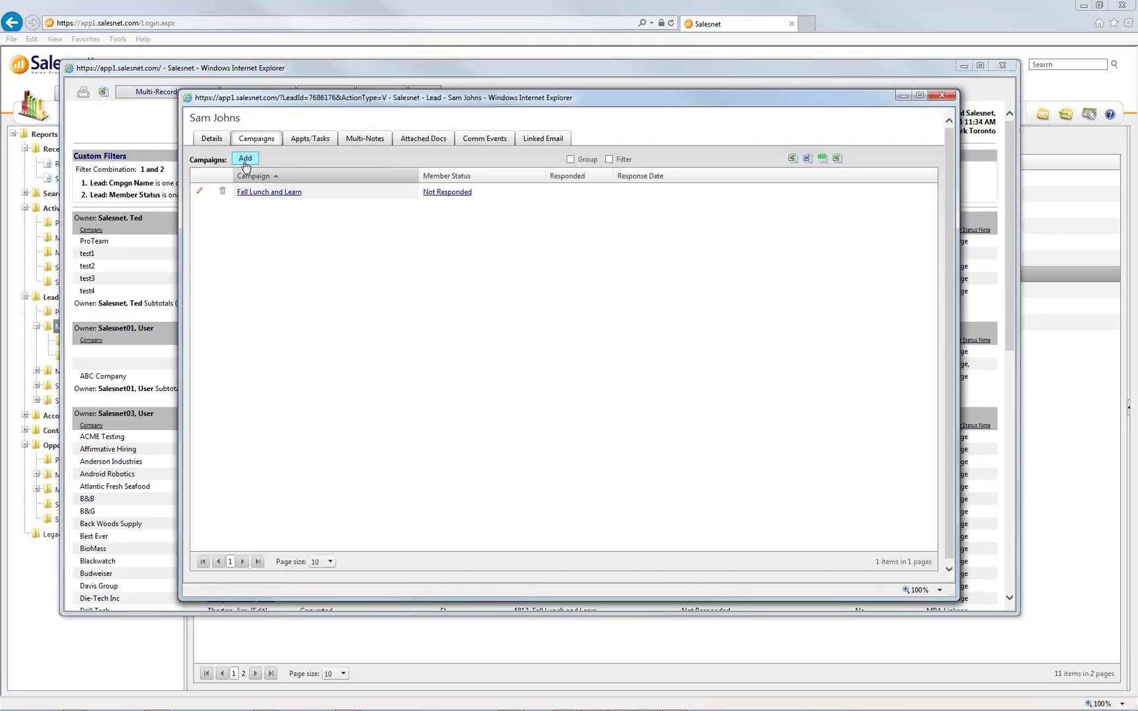
pyautogui.click(444, 195)
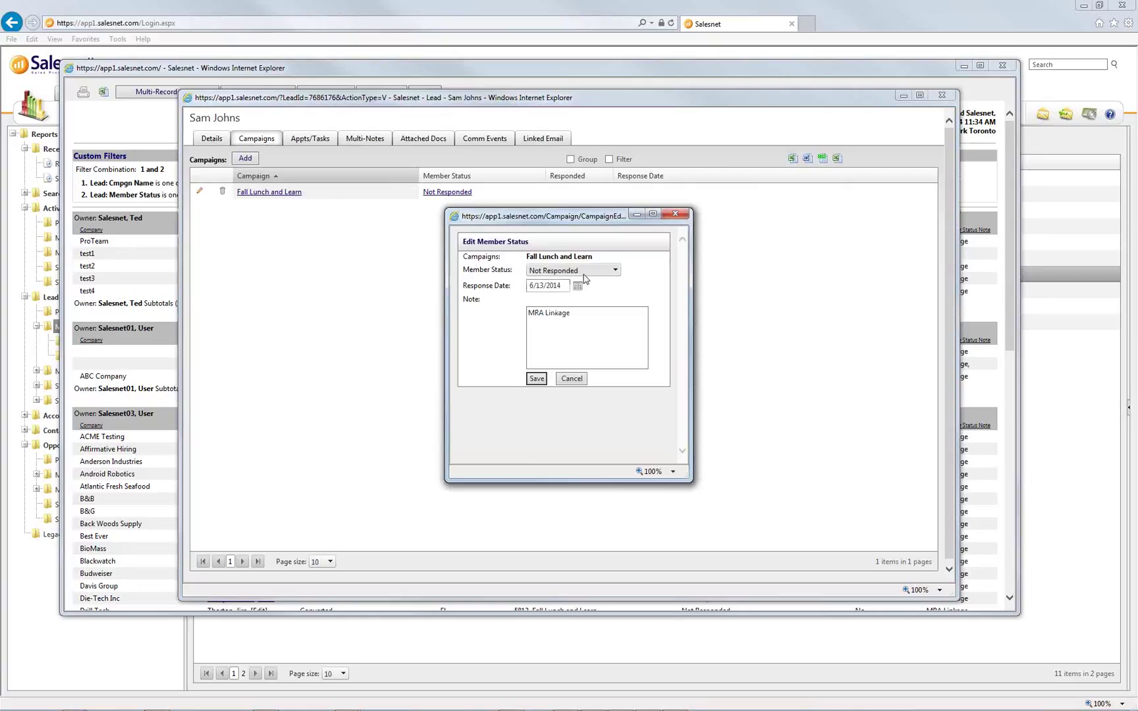
pyautogui.click(587, 271)
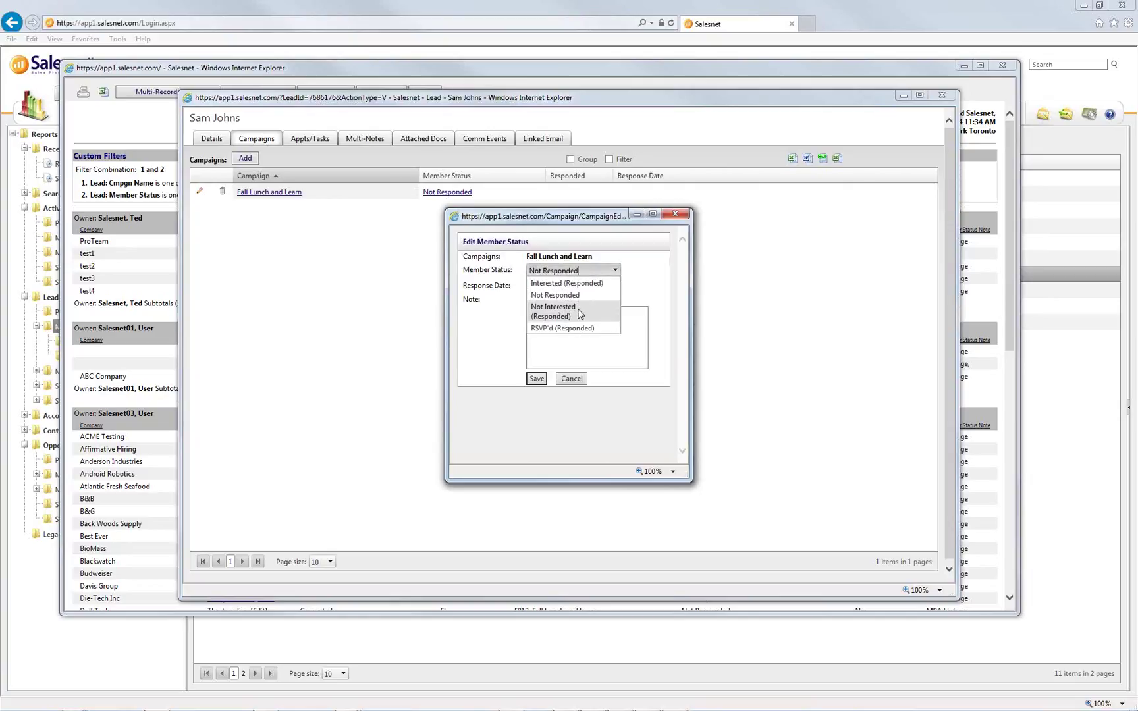
pyautogui.click(562, 327)
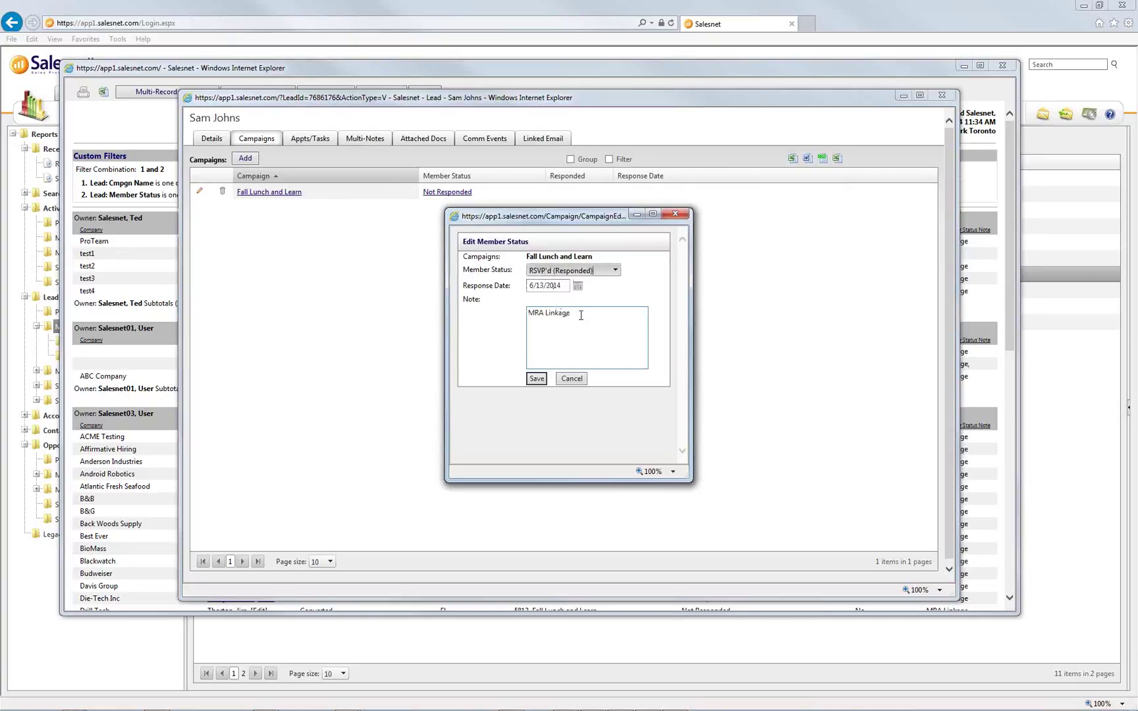
pyautogui.moveTo(581, 312); pyautogui.dragTo(498, 298)
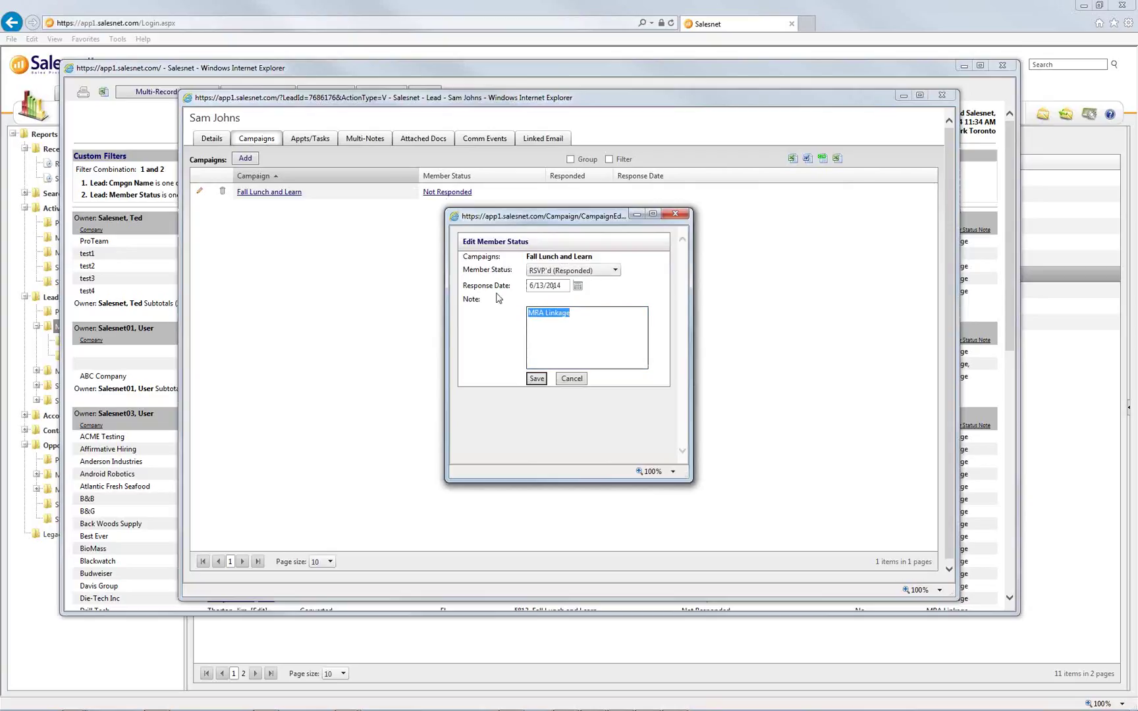
pyautogui.write('will attend')
pyautogui.click(536, 379)
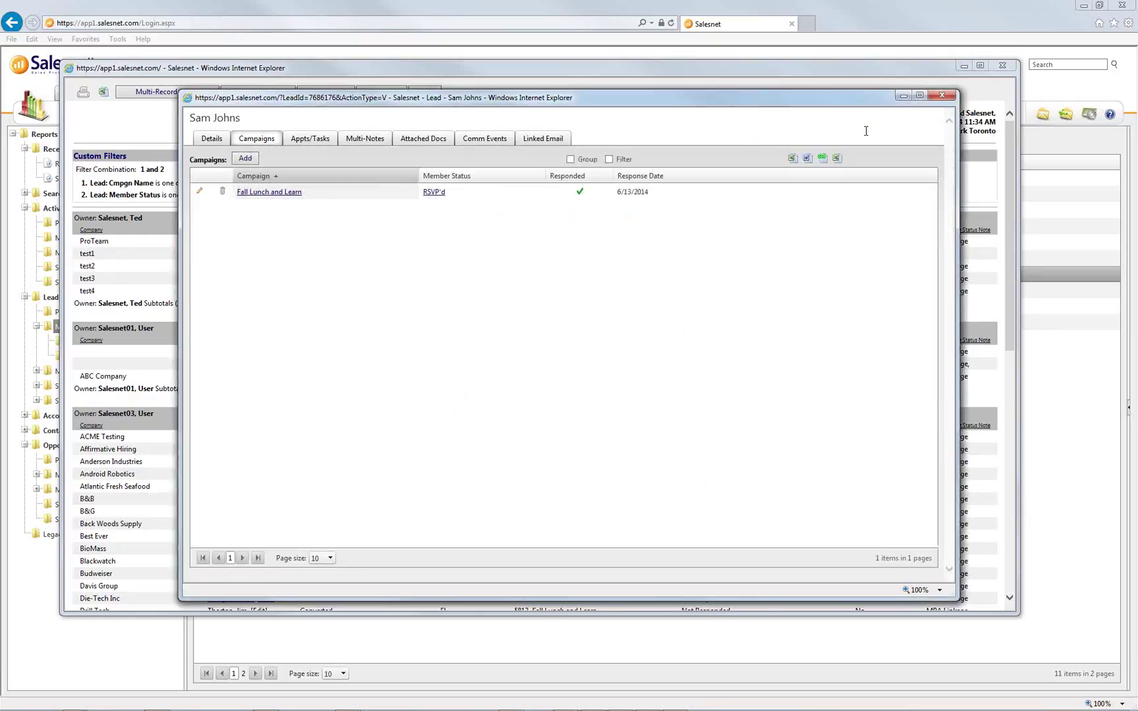
pyautogui.click(942, 96)
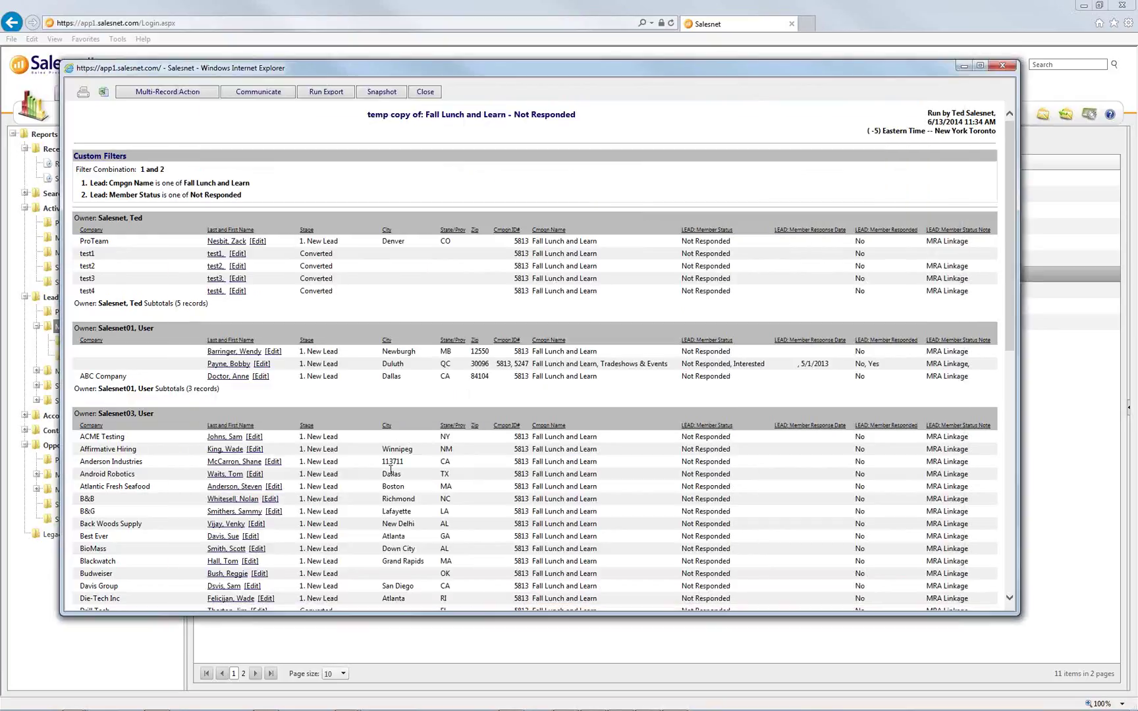
# Close the lead report and its definition, and open the "Fall Lunch and Learn Contacts" report definition from My Contact Reports
pyautogui.click(1009, 67)
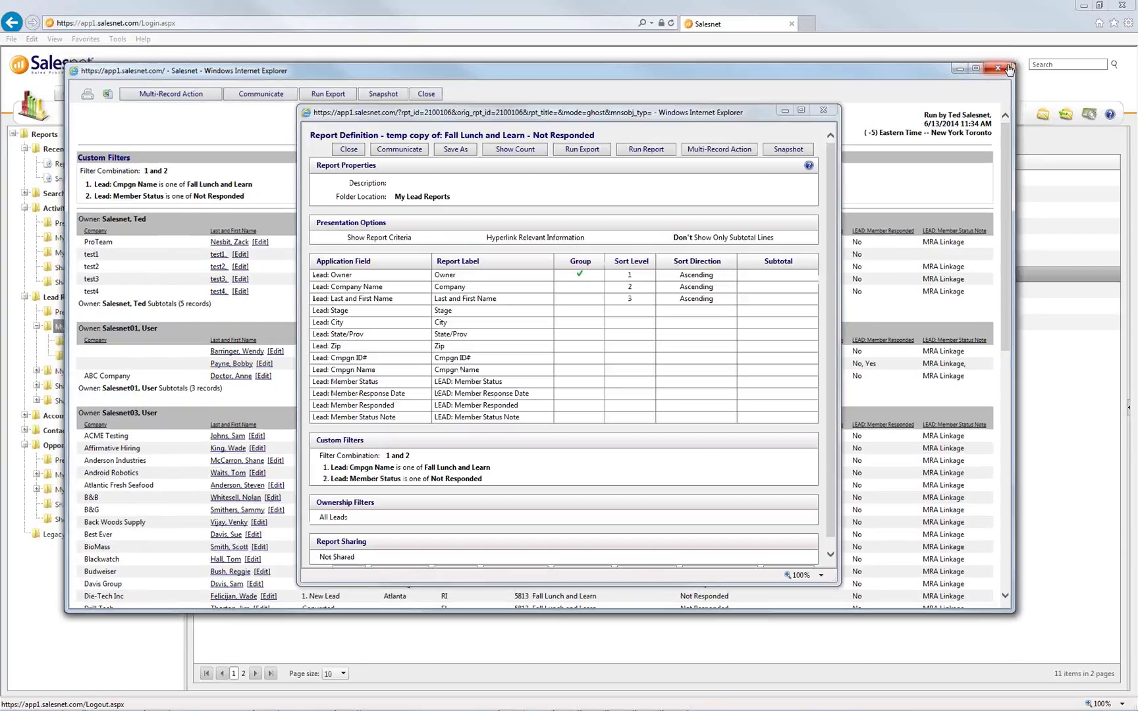
pyautogui.click(827, 112)
pyautogui.click(24, 432)
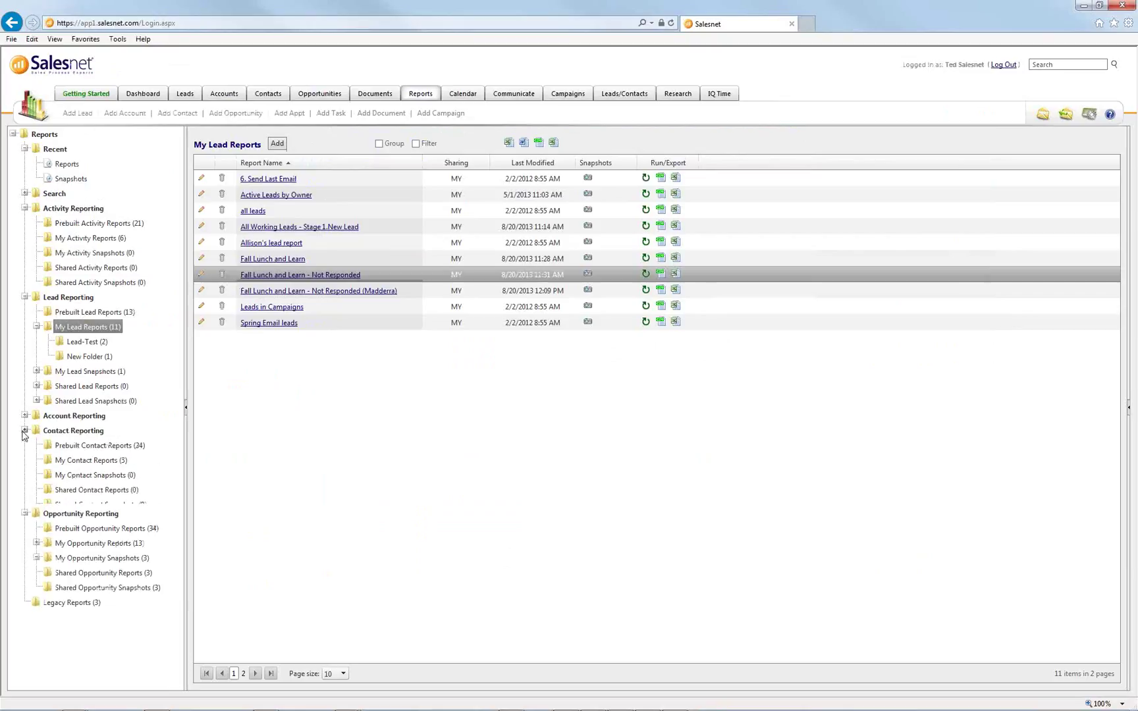
pyautogui.click(80, 448)
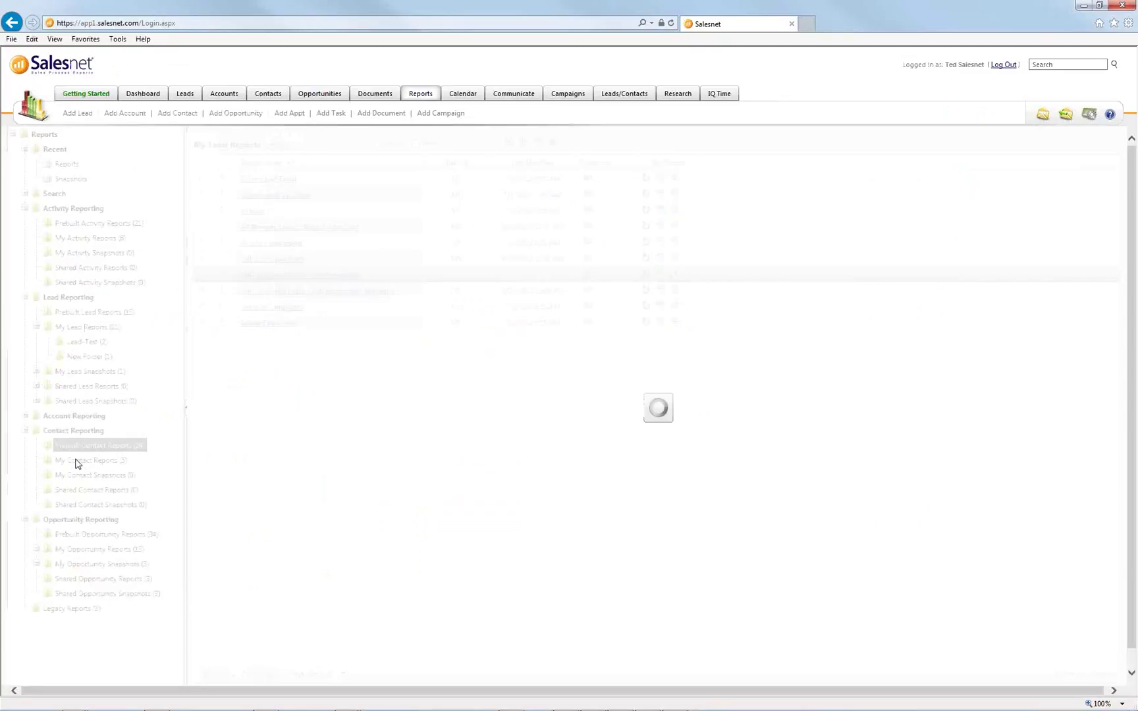
pyautogui.click(77, 463)
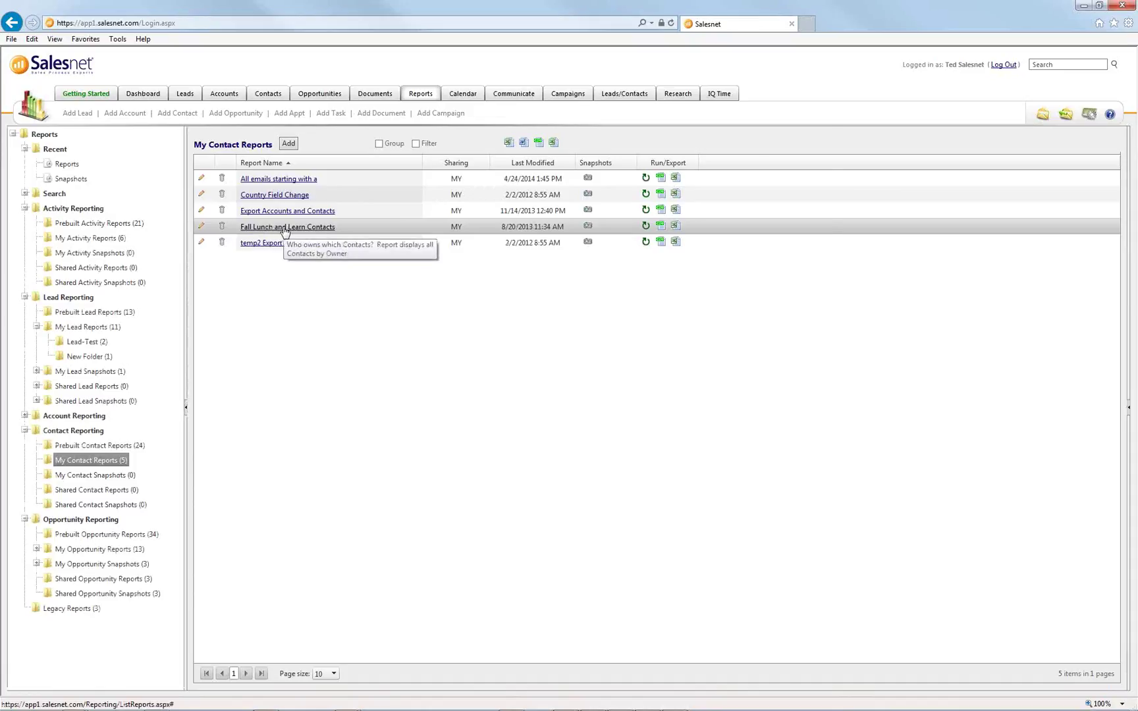
pyautogui.click(285, 228)
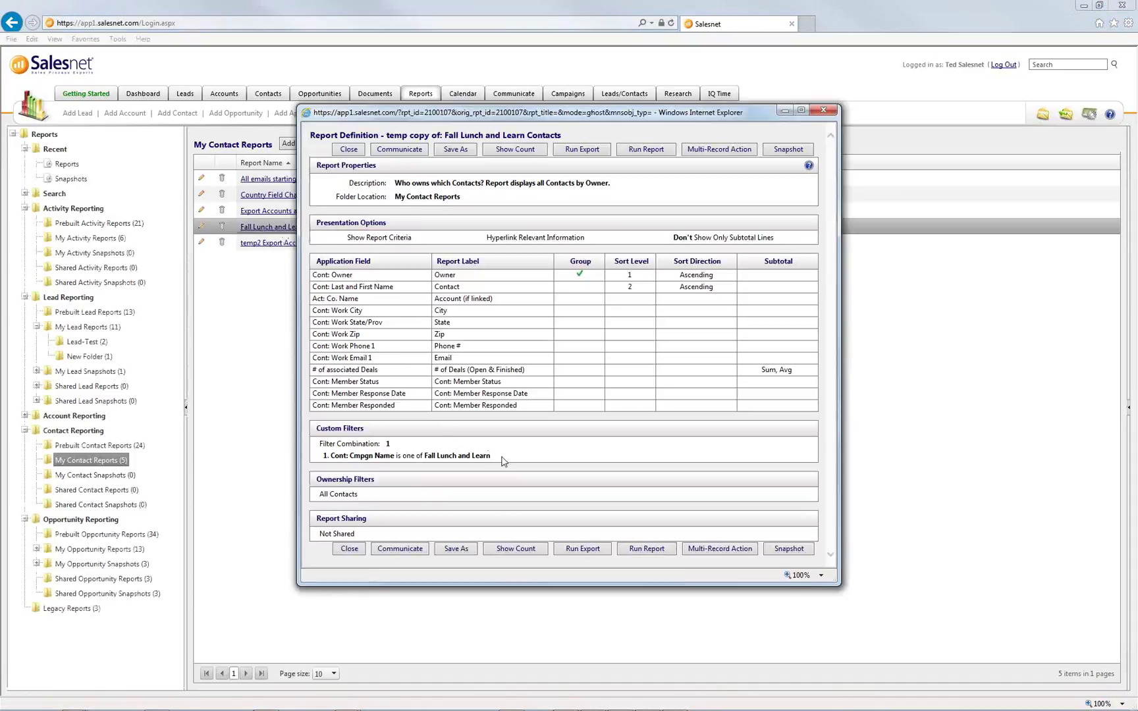
# Review the contact report's campaign name filter, run the report, and enlarge its results window
pyautogui.moveTo(491, 456); pyautogui.dragTo(319, 444)
pyautogui.click(508, 460)
pyautogui.click(651, 153)
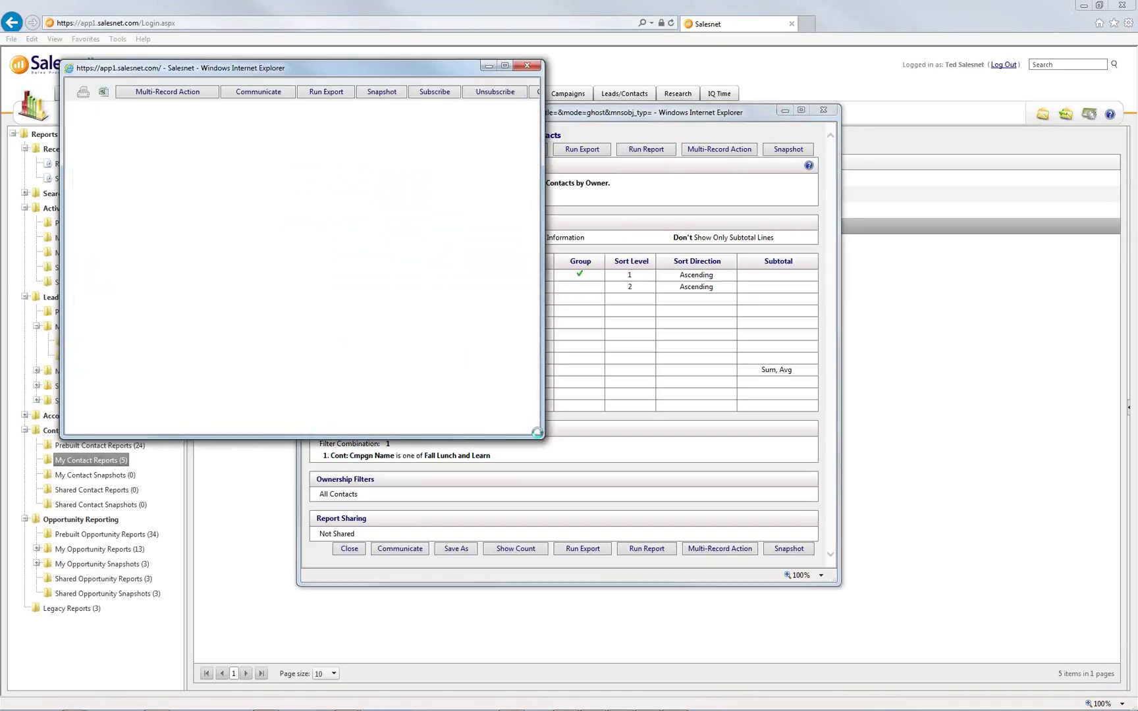
pyautogui.moveTo(540, 438); pyautogui.dragTo(596, 634)
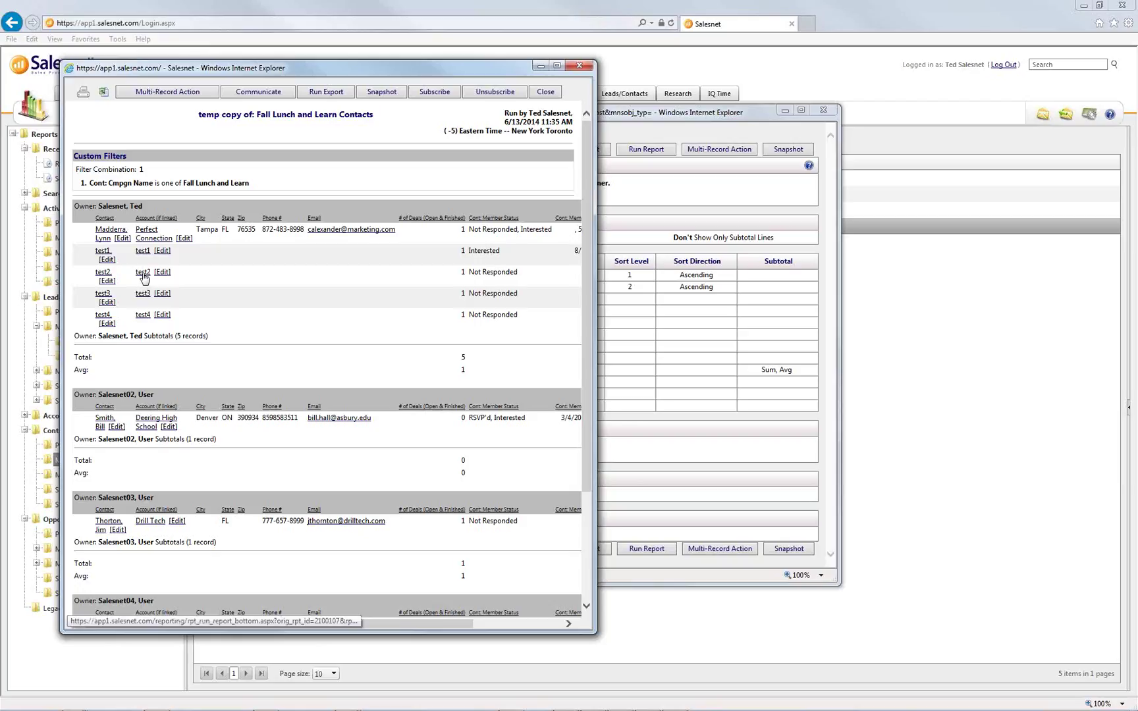
# Set the test2 contact's Fall Lunch and Learn member status to RSVP'd (Responded), clear the "MRA Linkage" note, and save
pyautogui.click(144, 275)
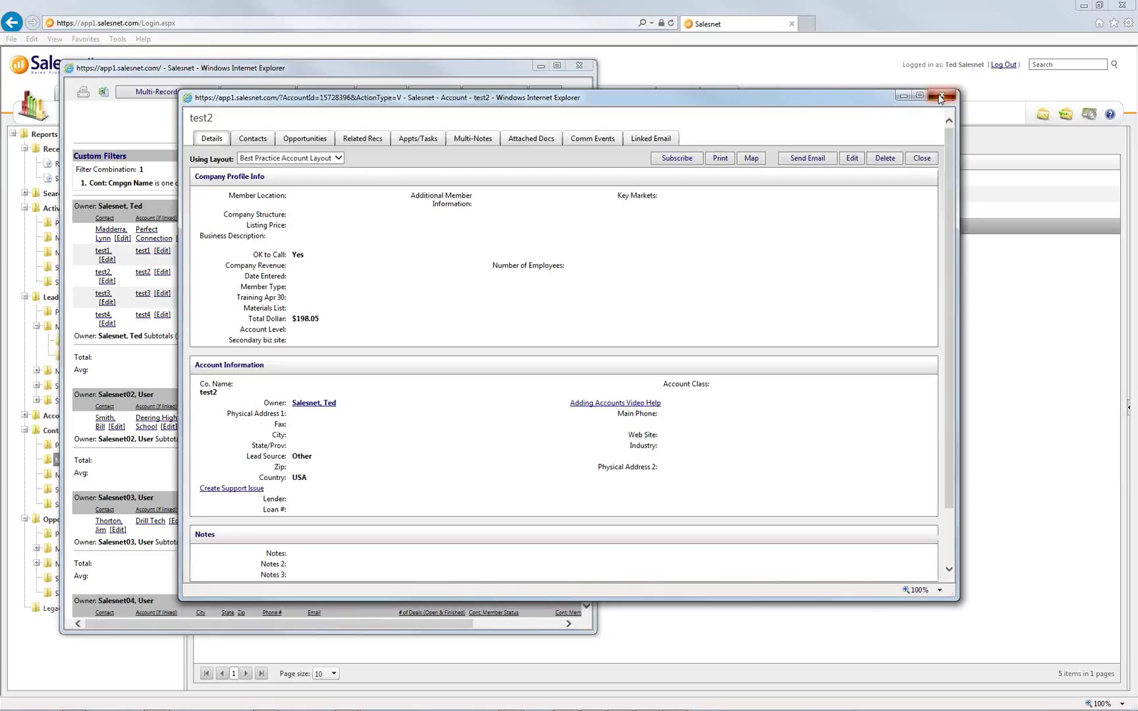
pyautogui.click(940, 97)
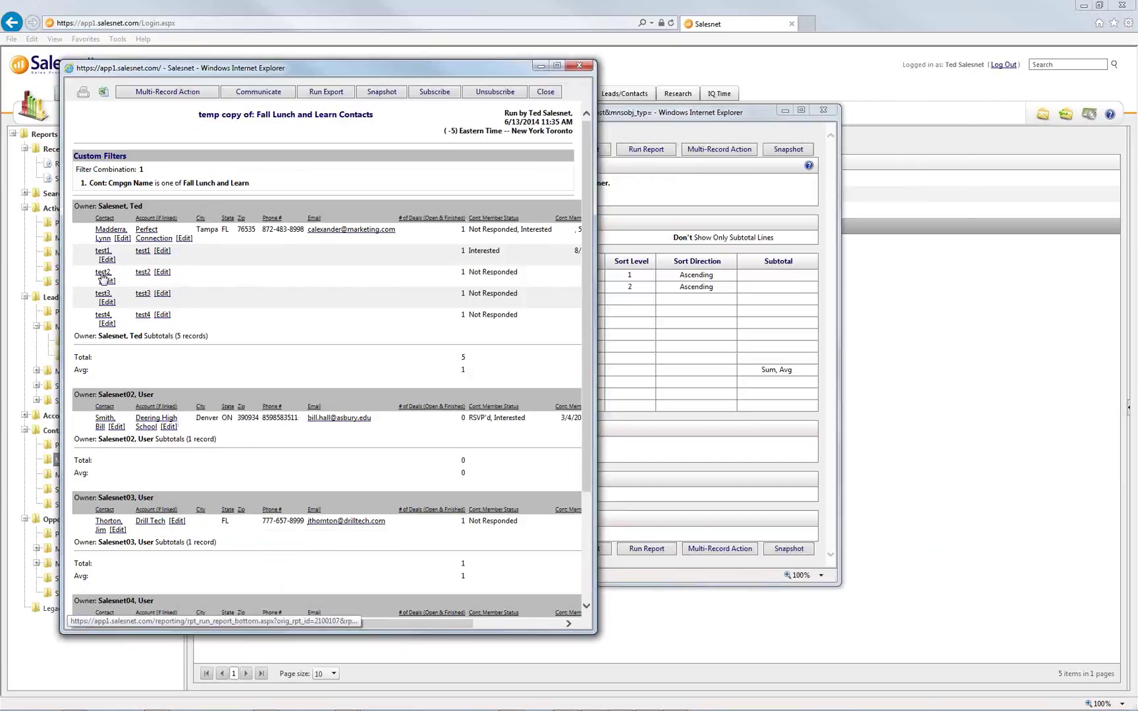
pyautogui.click(102, 272)
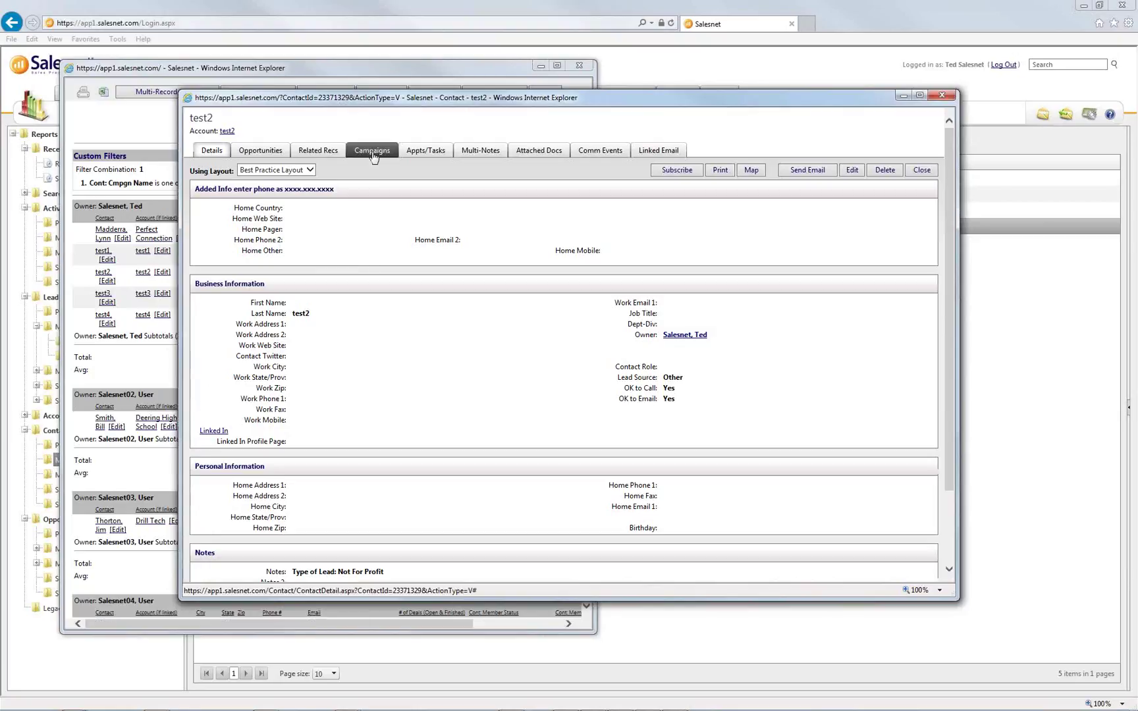
pyautogui.click(373, 151)
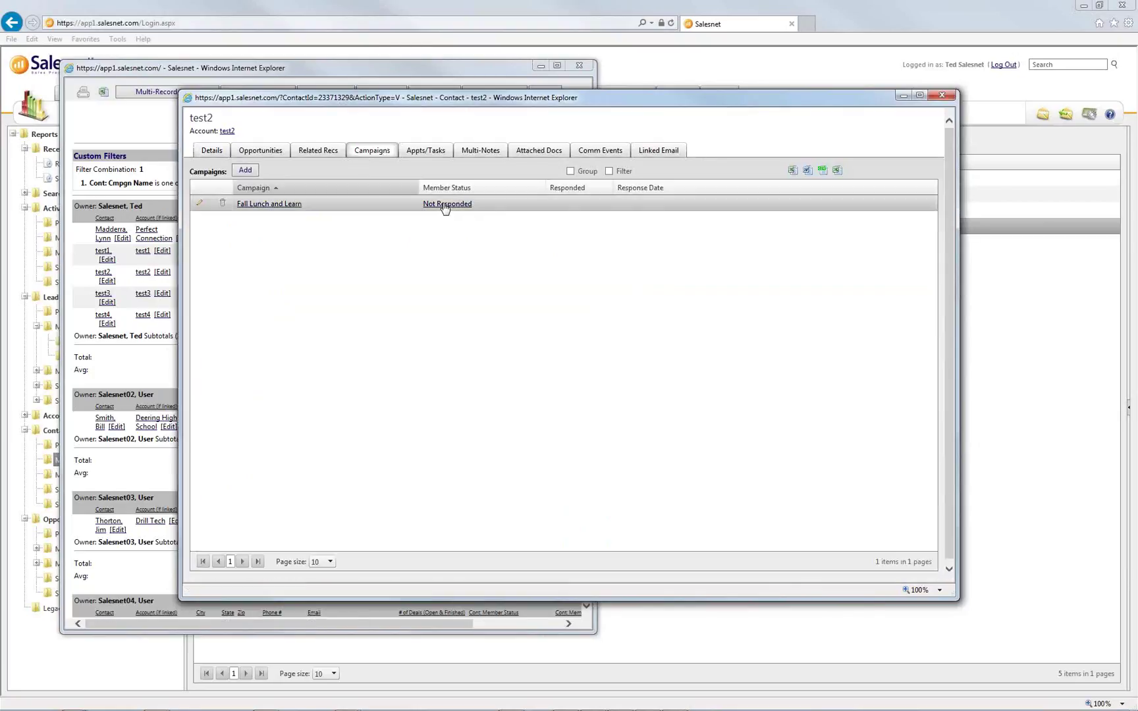
pyautogui.click(445, 205)
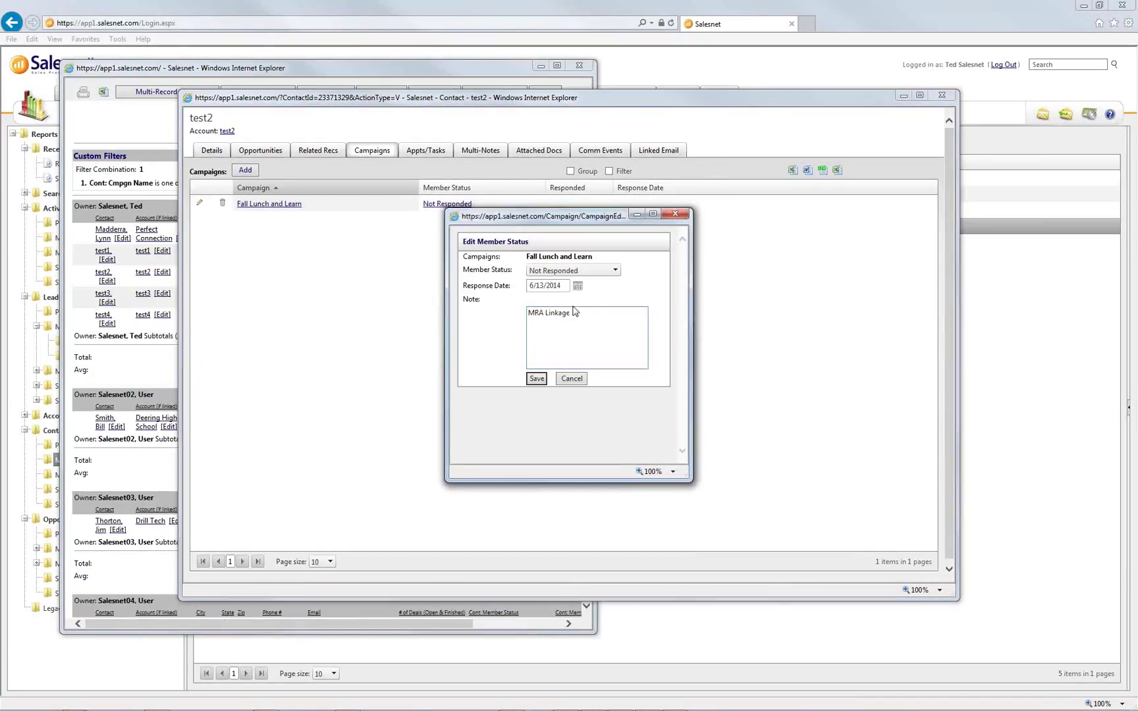
pyautogui.click(571, 271)
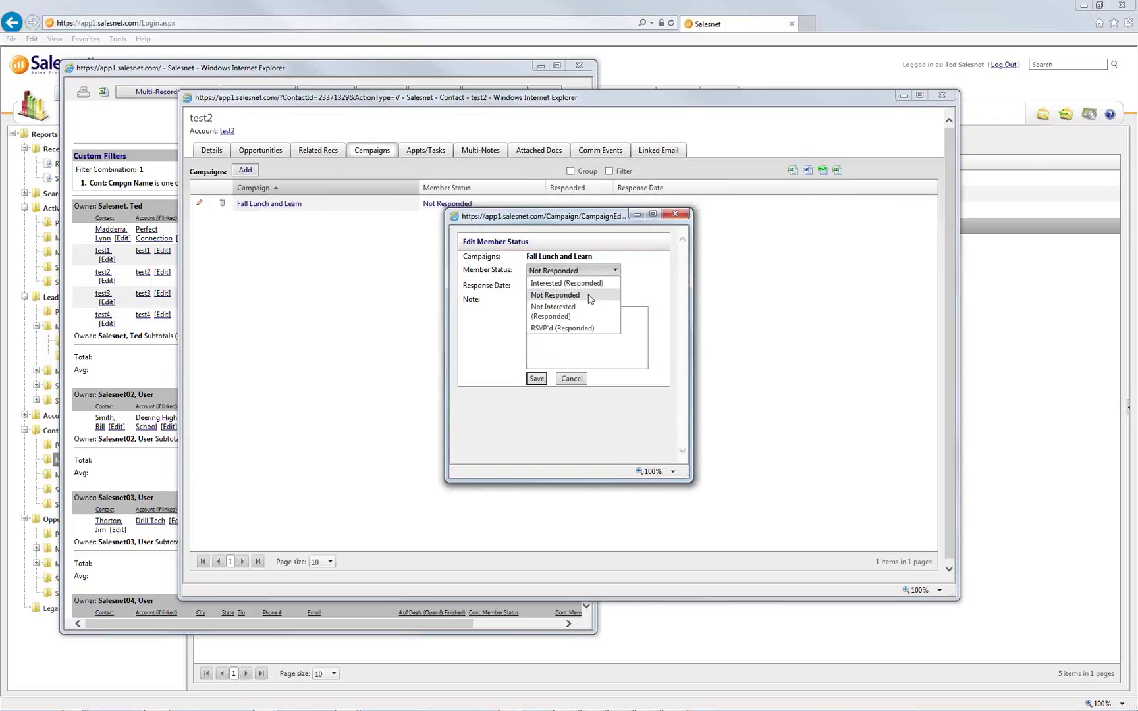
pyautogui.click(582, 328)
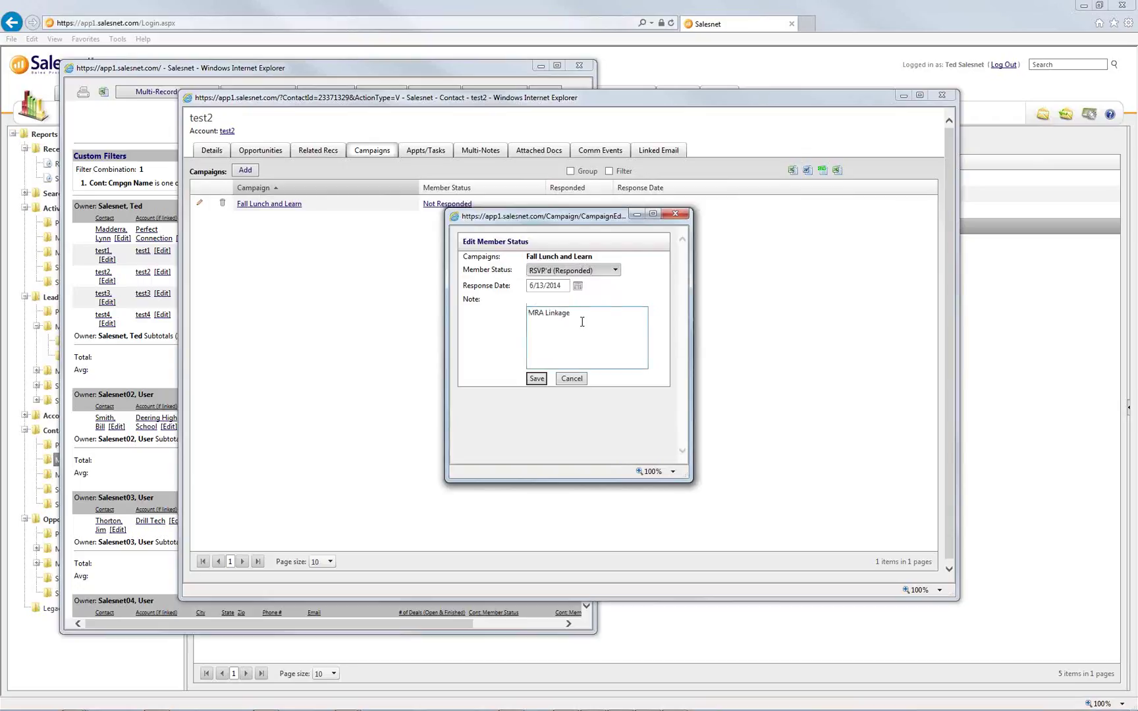
pyautogui.moveTo(585, 315); pyautogui.dragTo(504, 315)
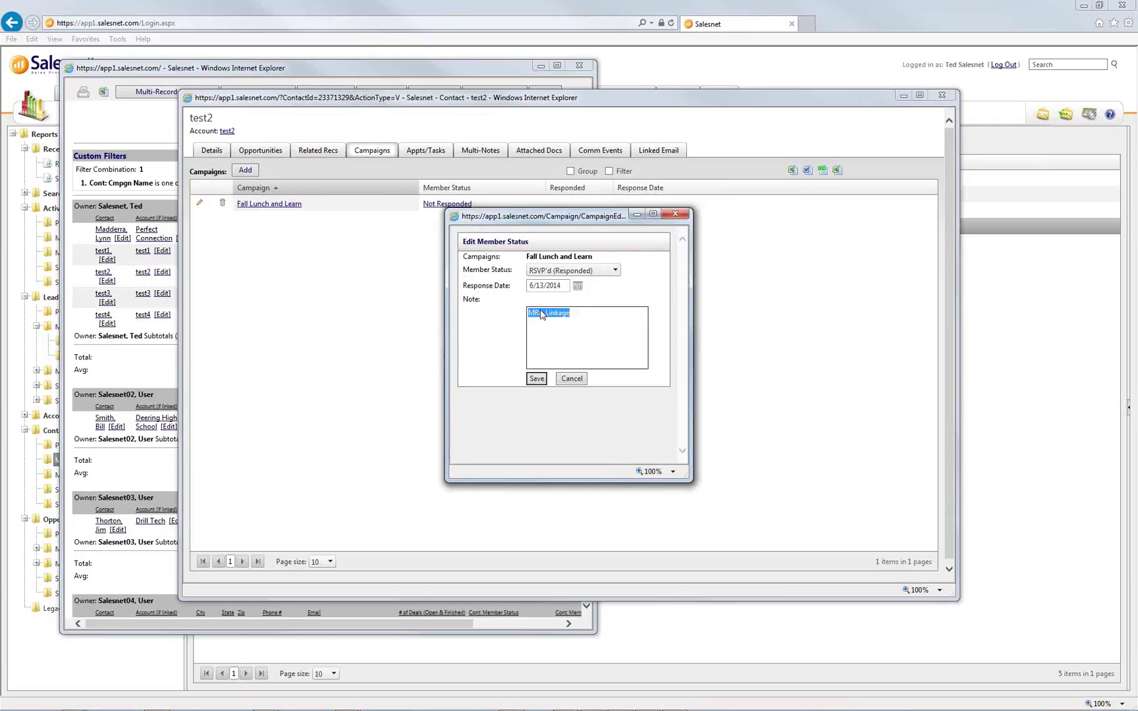
pyautogui.press('Delete')
pyautogui.click(537, 379)
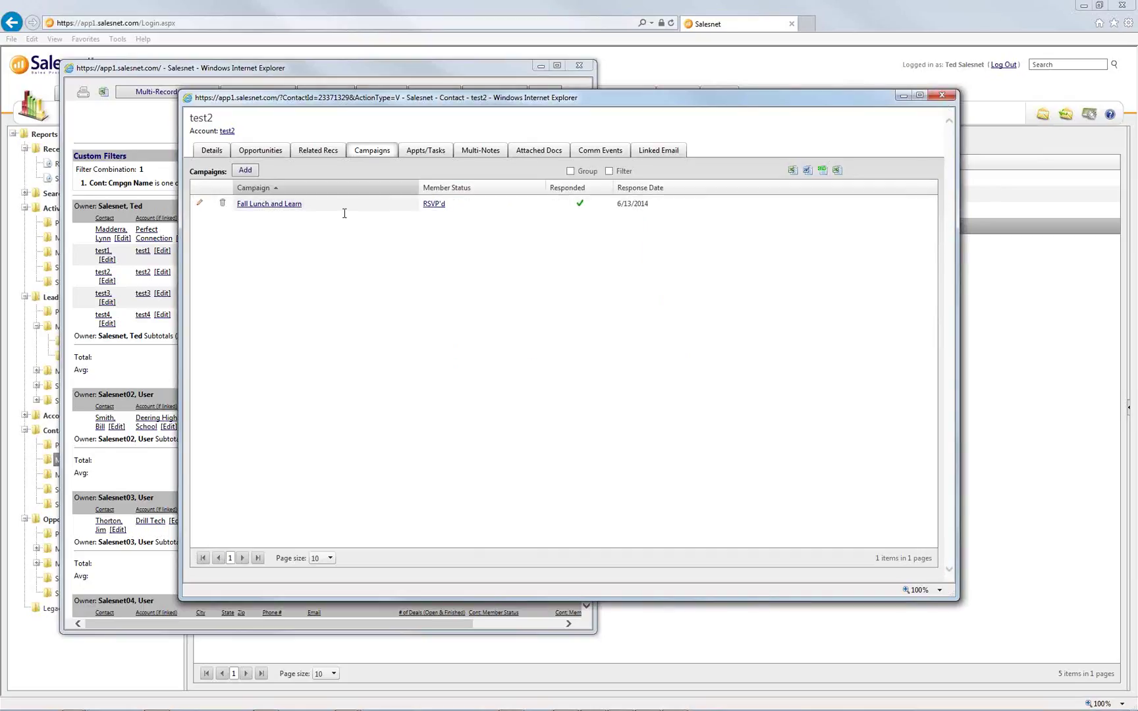
# Open the test2 contact's open opportunity and remove its association with the Fall Lunch and Learn campaign
pyautogui.click(264, 151)
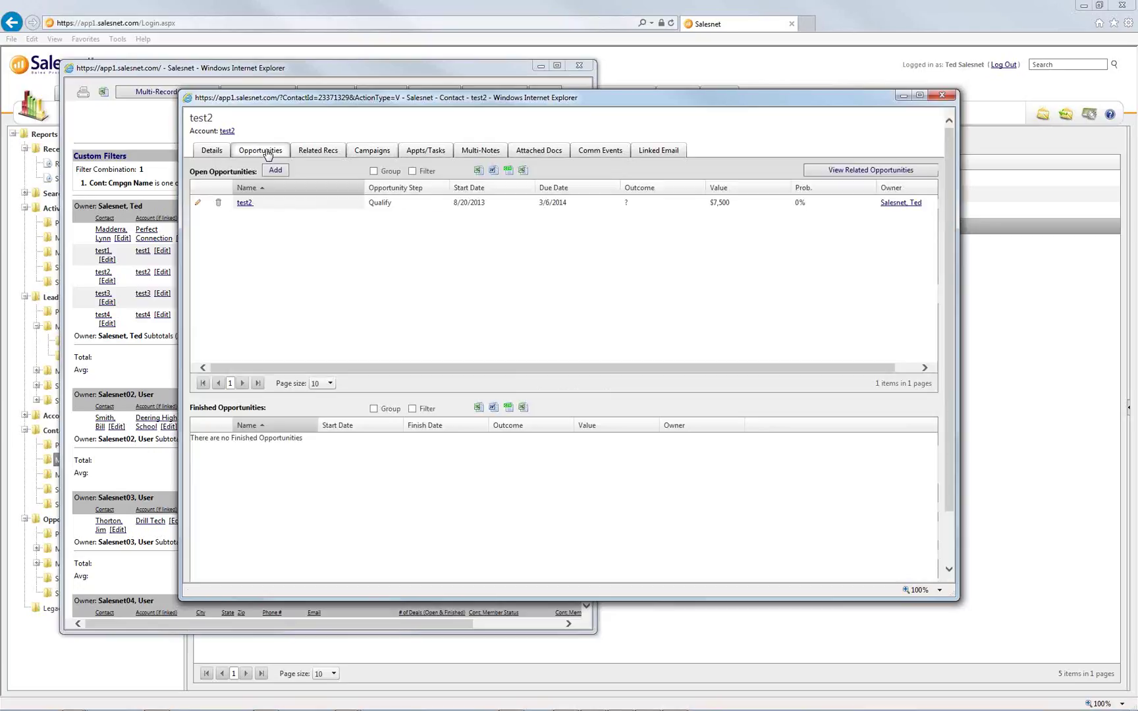
pyautogui.click(199, 204)
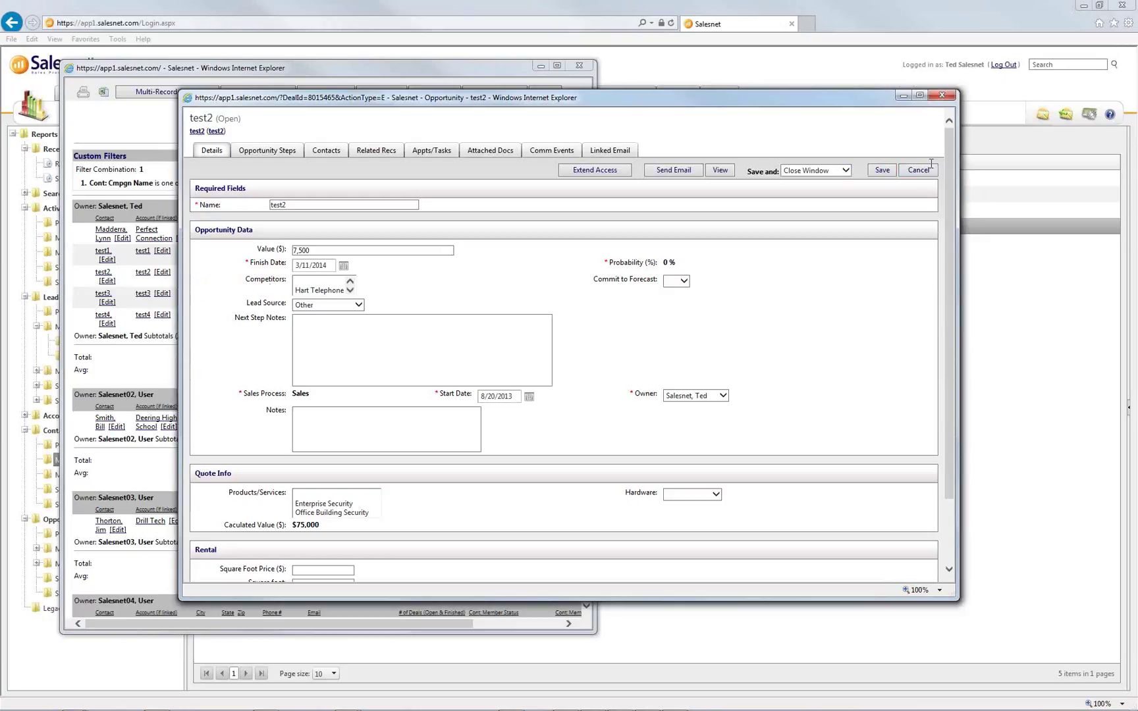
pyautogui.click(922, 172)
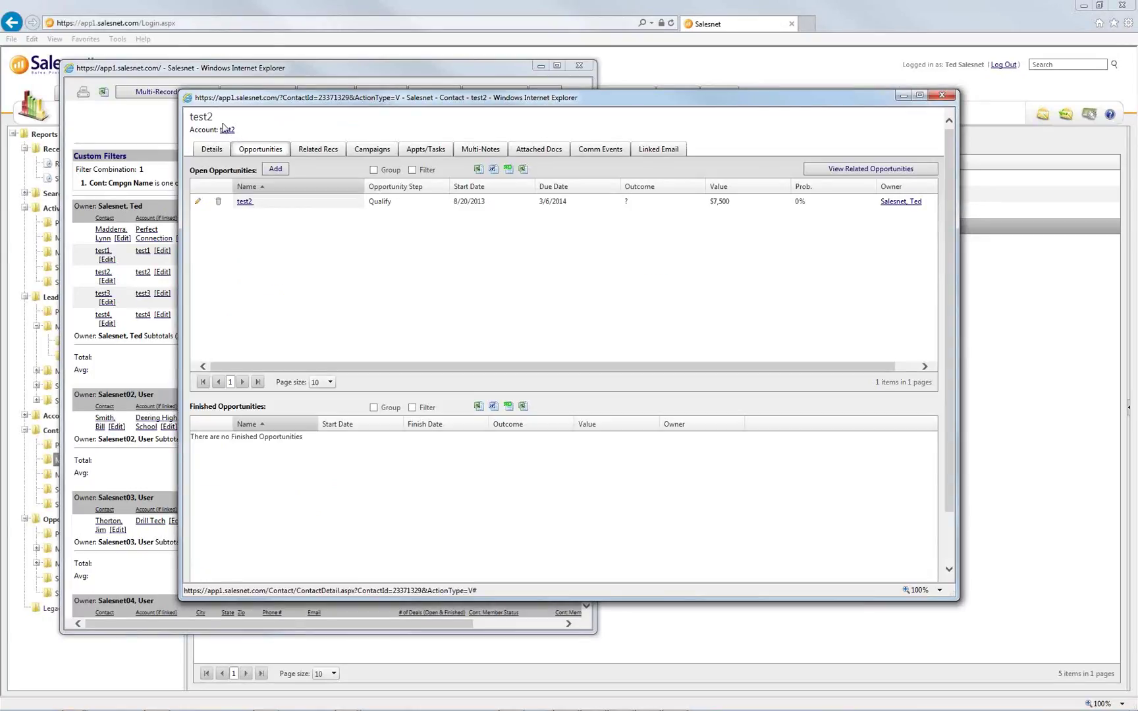
pyautogui.click(245, 203)
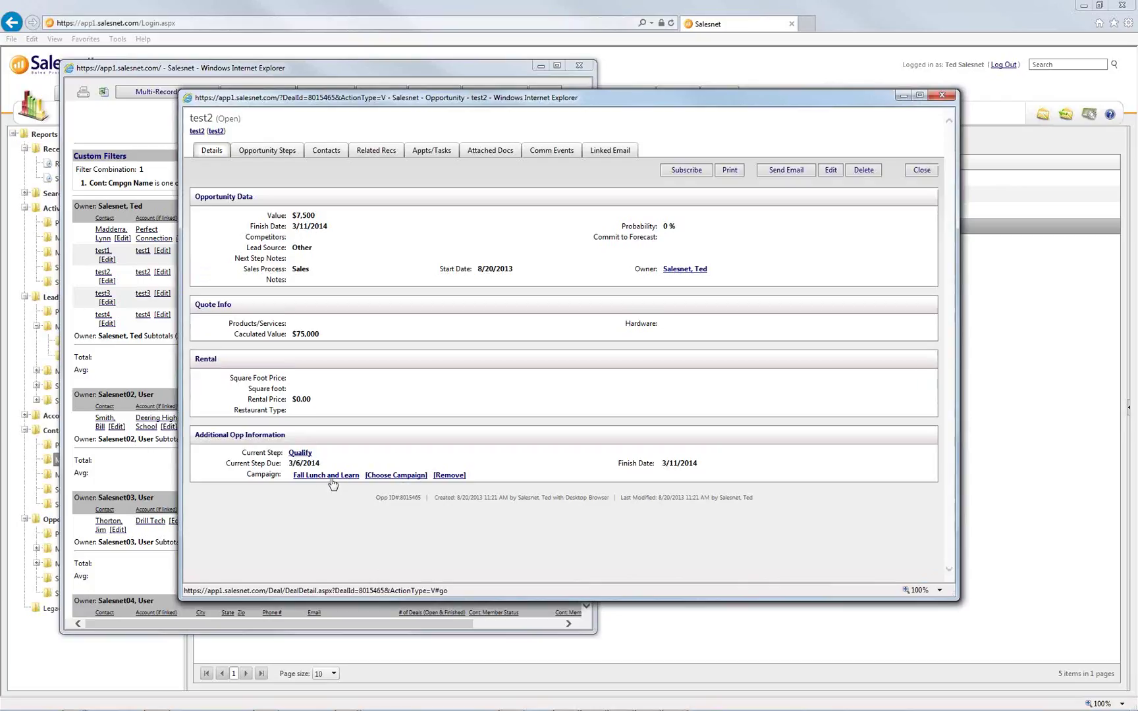
pyautogui.click(454, 477)
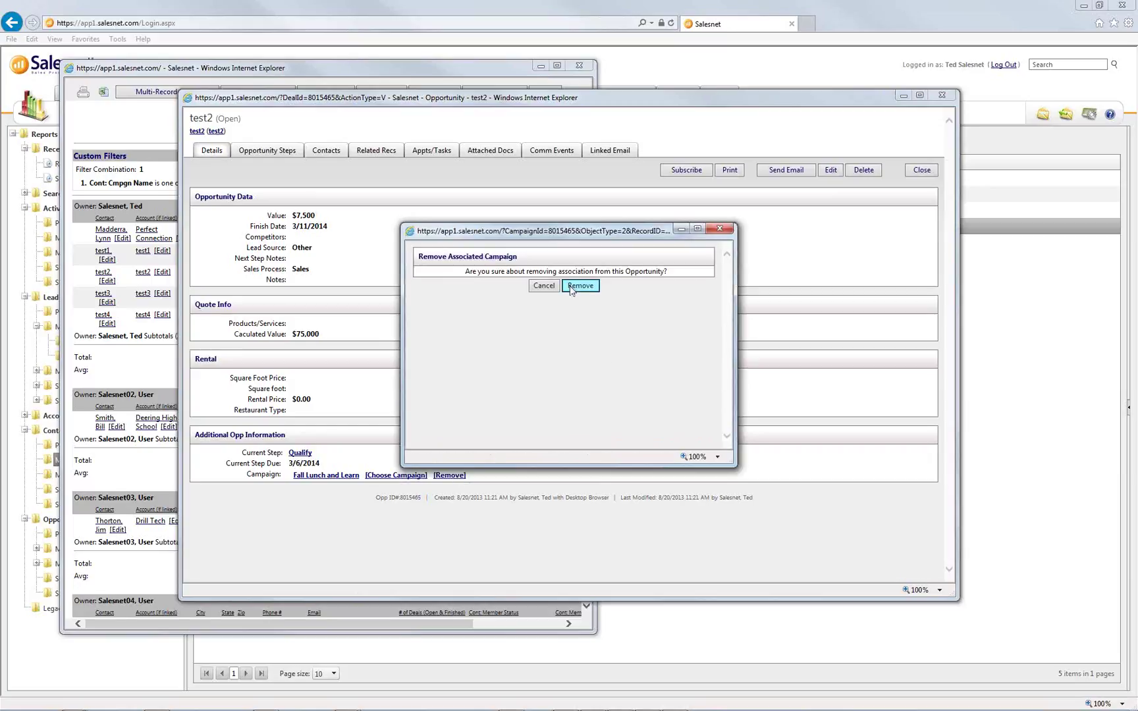
pyautogui.click(571, 288)
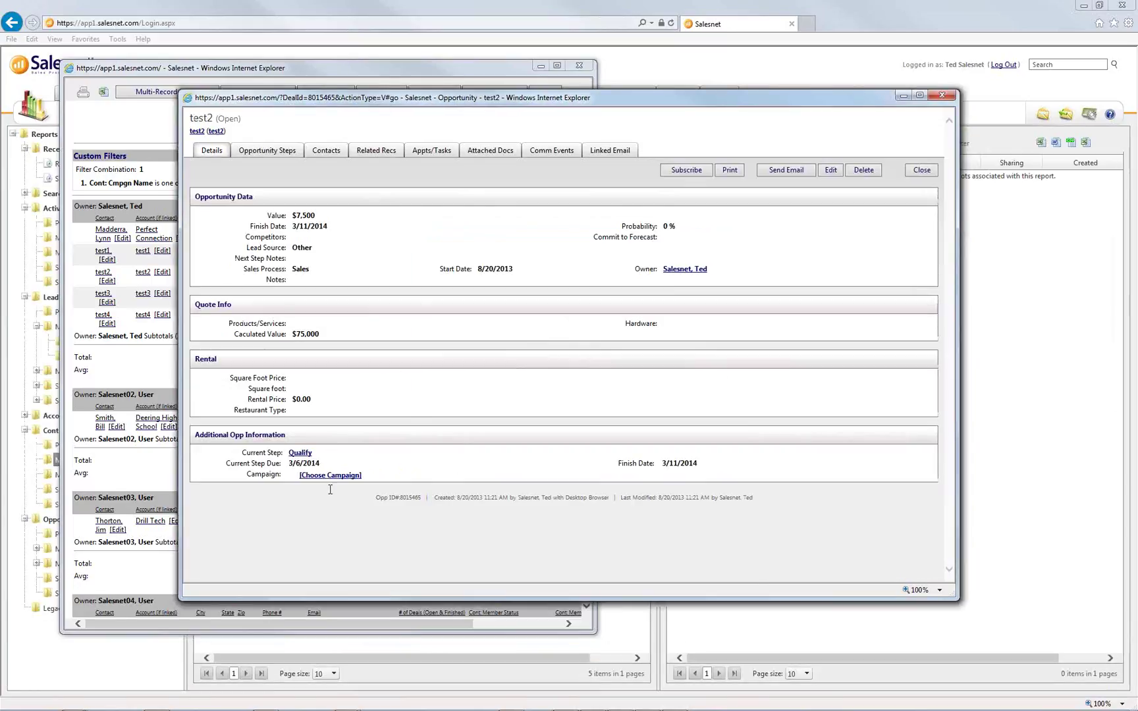
# Close the test2 opportunity, the contact report results, and the report definition
pyautogui.click(923, 173)
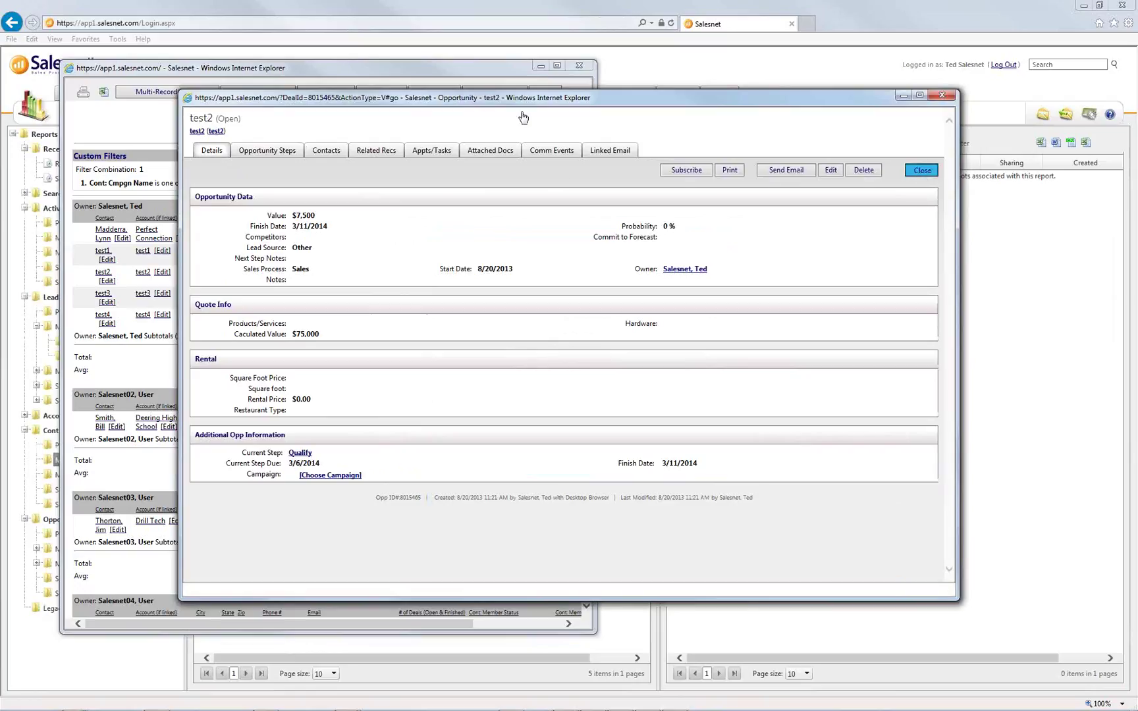
pyautogui.click(943, 95)
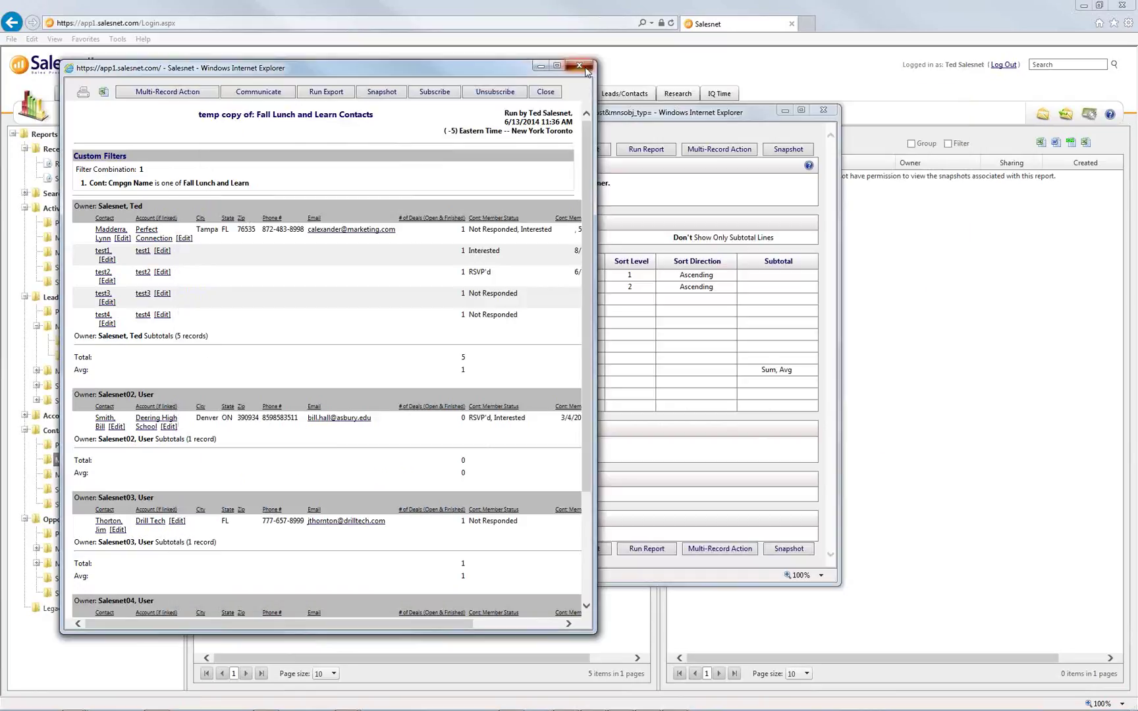
pyautogui.click(586, 68)
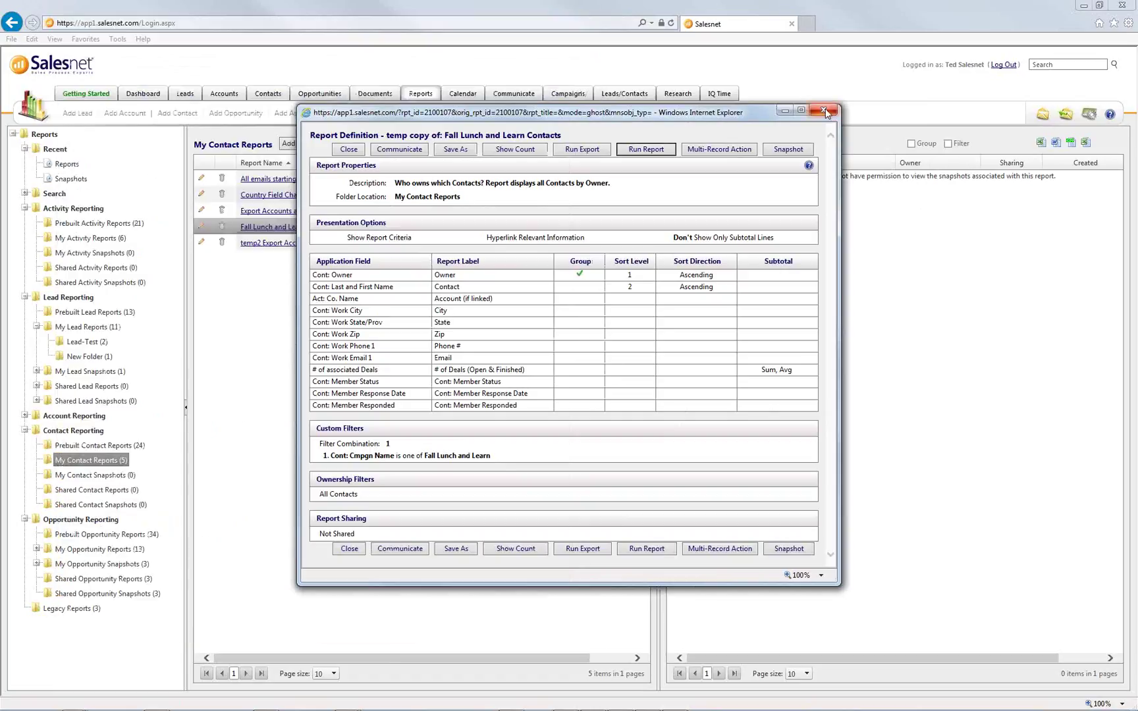
pyautogui.click(831, 111)
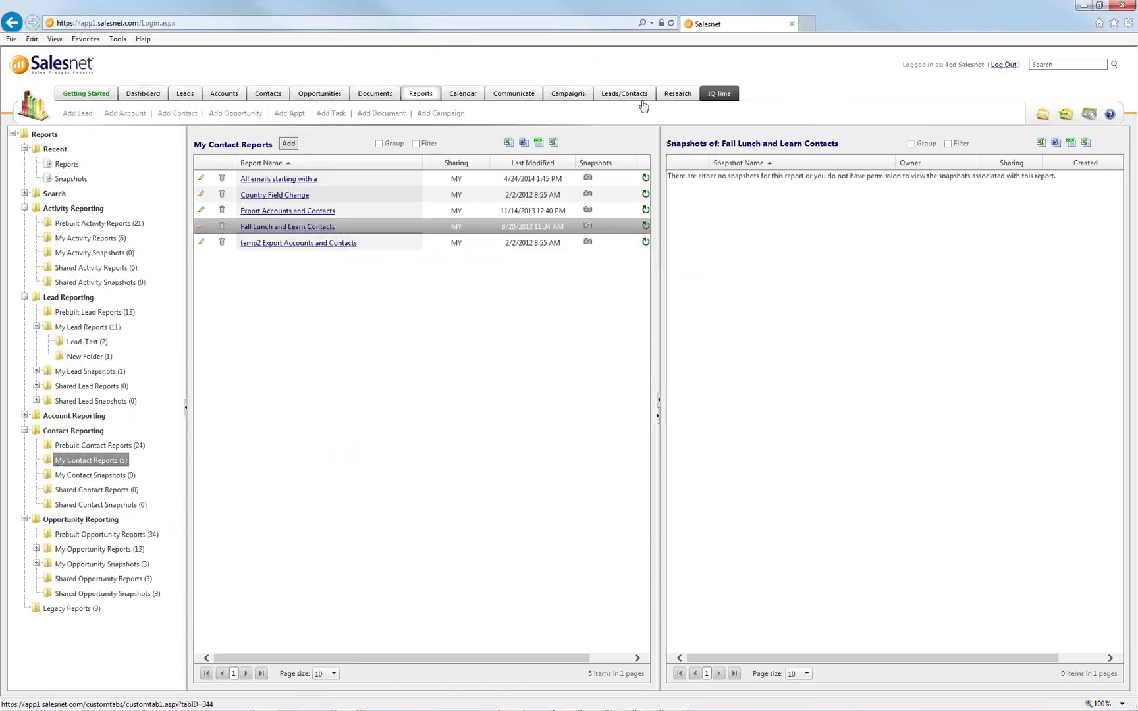
# Generate current summary stats for the Fall Lunch and Learn campaign and save them to its history
pyautogui.click(567, 96)
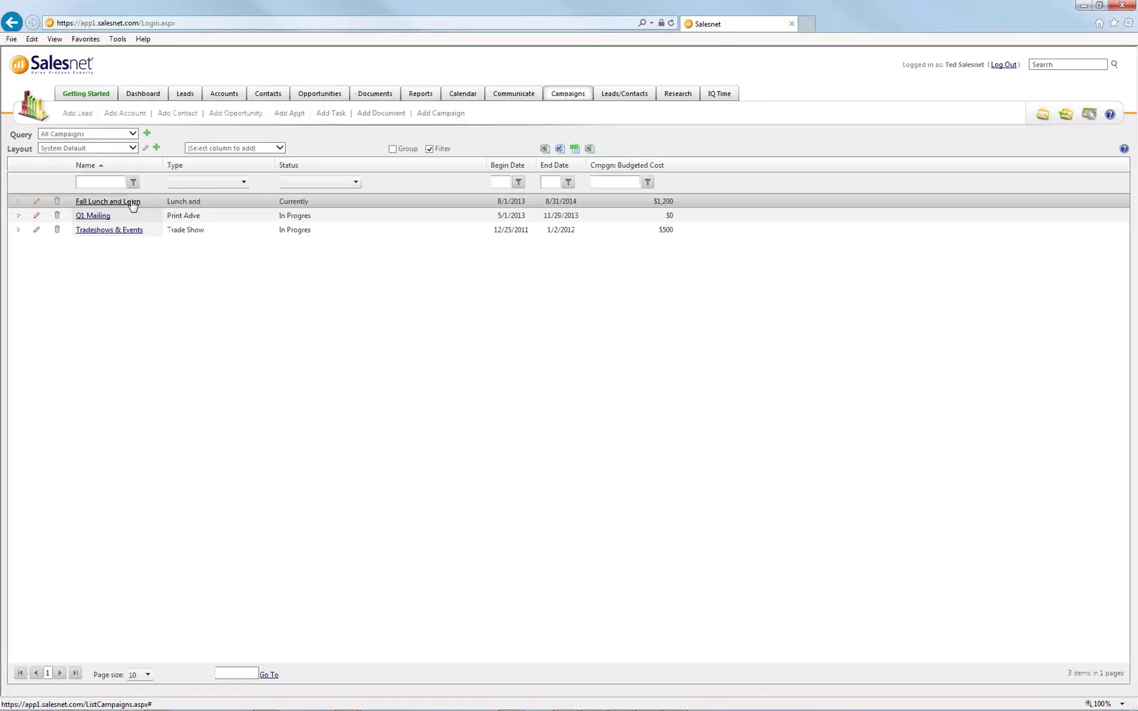
pyautogui.click(130, 203)
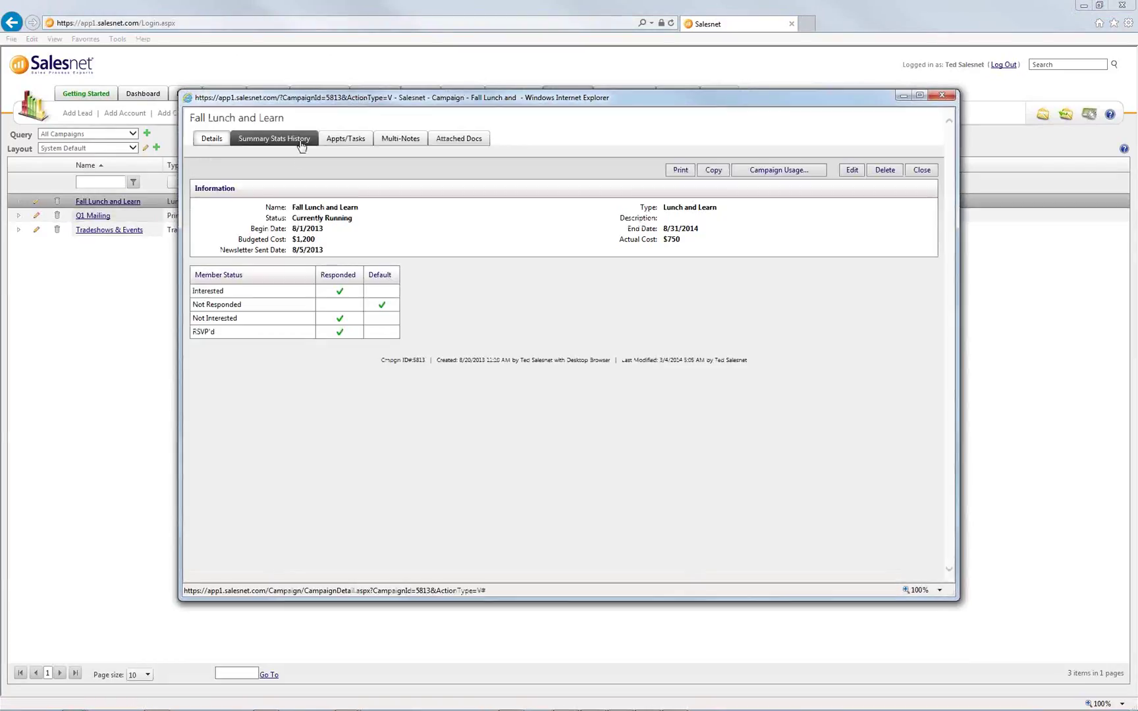
pyautogui.click(301, 146)
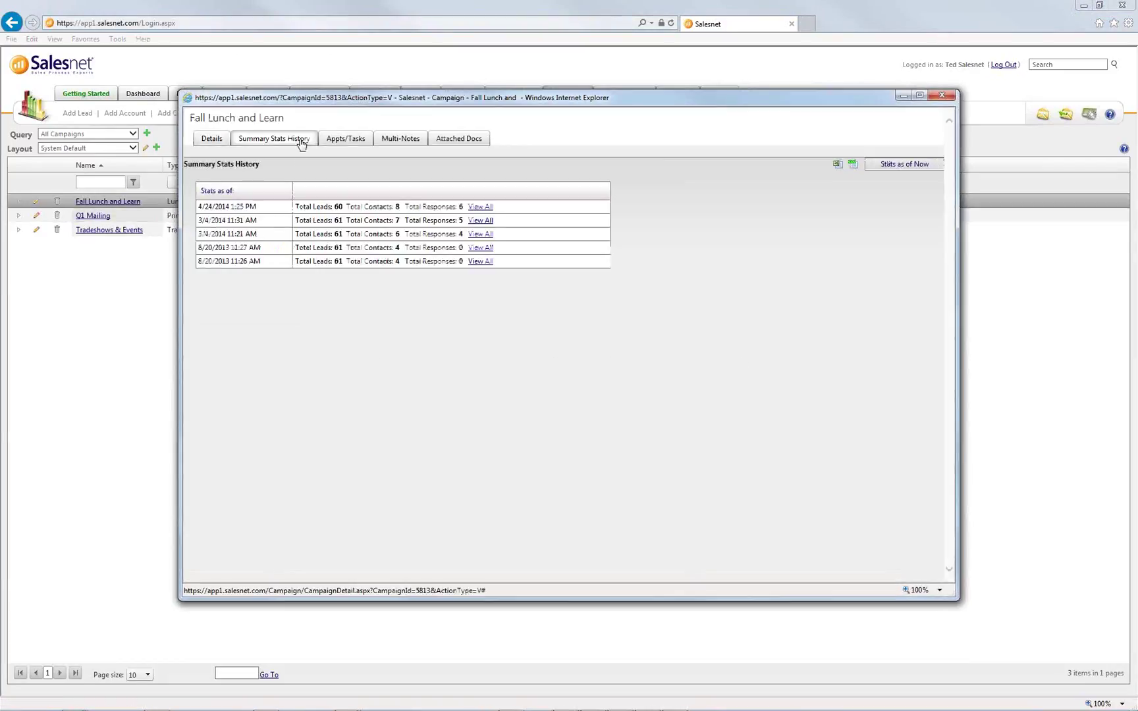
pyautogui.click(916, 172)
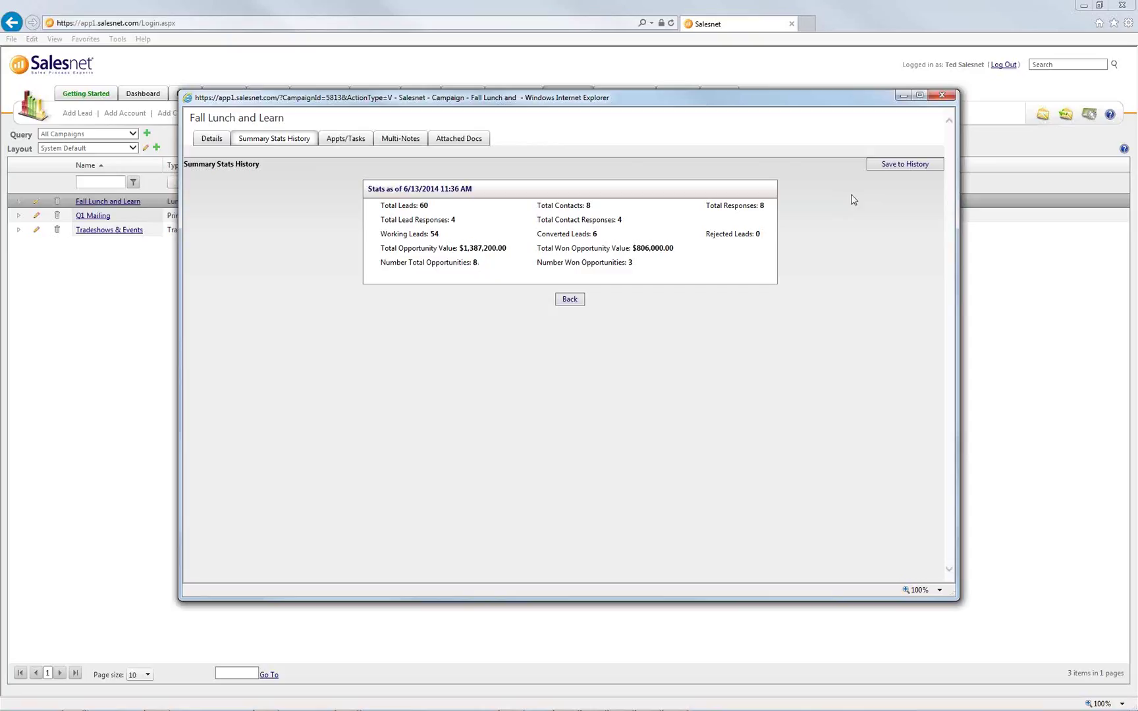
pyautogui.click(892, 170)
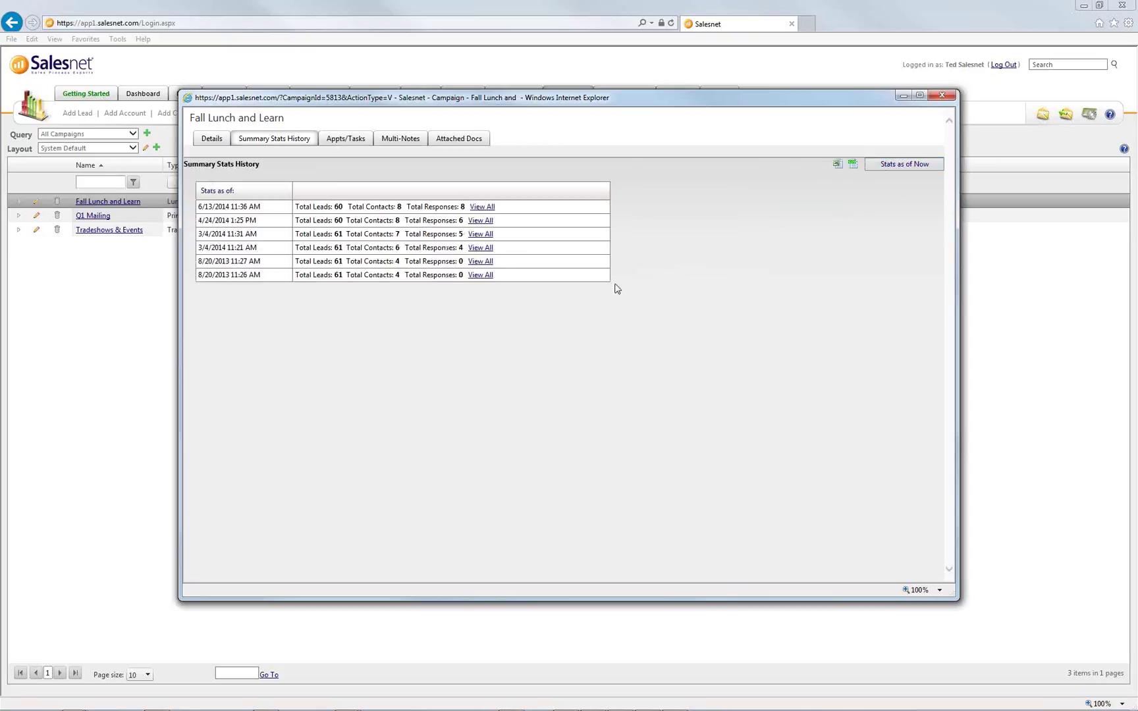
# Examine the response and opportunity figures in the campaign's newest saved stats entry, and close the campaign
pyautogui.click(483, 207)
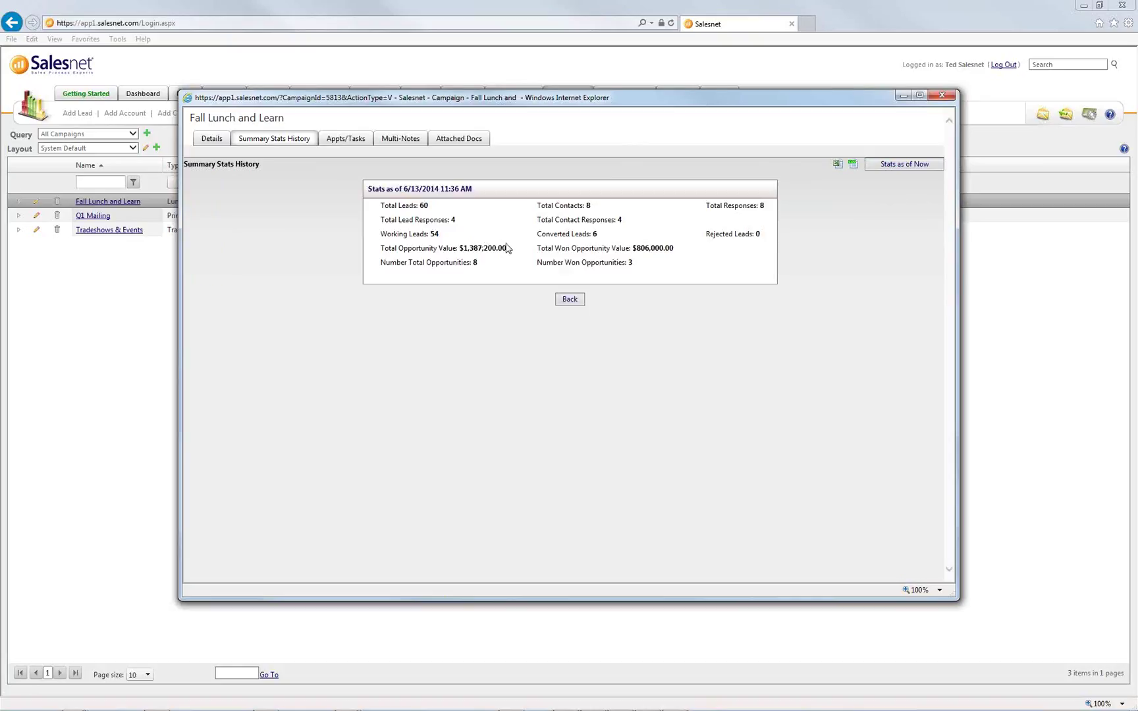
pyautogui.moveTo(381, 220); pyautogui.dragTo(623, 225)
pyautogui.click(569, 228)
pyautogui.moveTo(383, 222); pyautogui.dragTo(637, 224)
pyautogui.click(637, 224)
pyautogui.moveTo(483, 269); pyautogui.dragTo(398, 256)
pyautogui.click(475, 271)
pyautogui.click(942, 95)
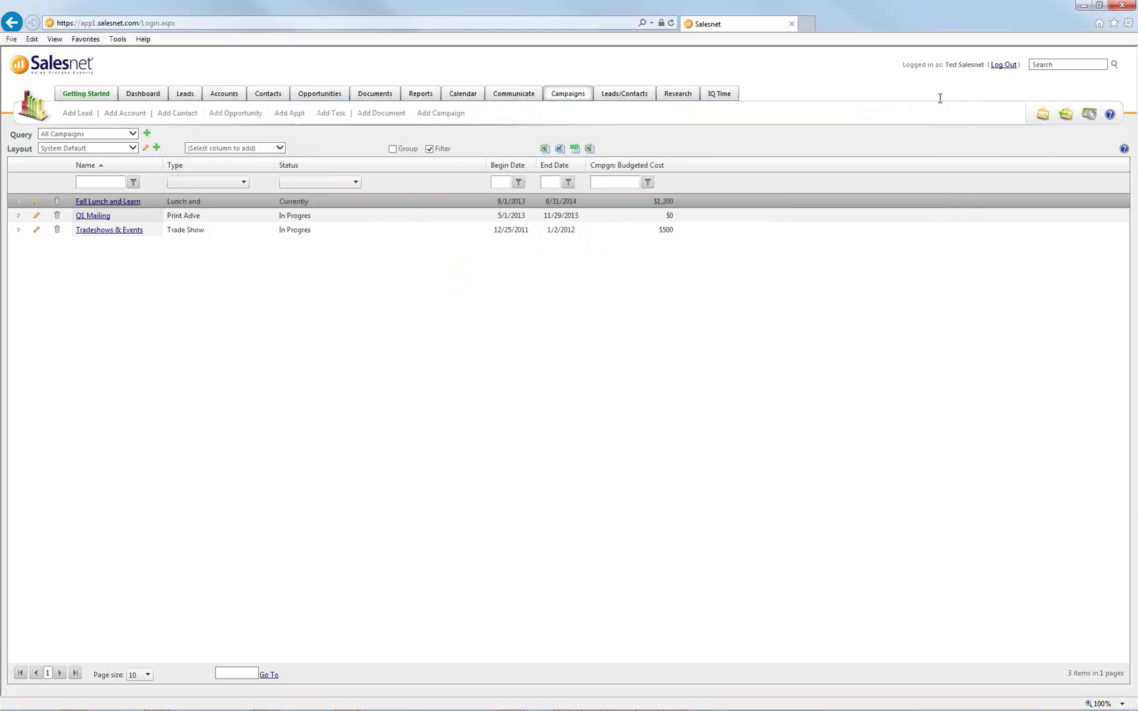
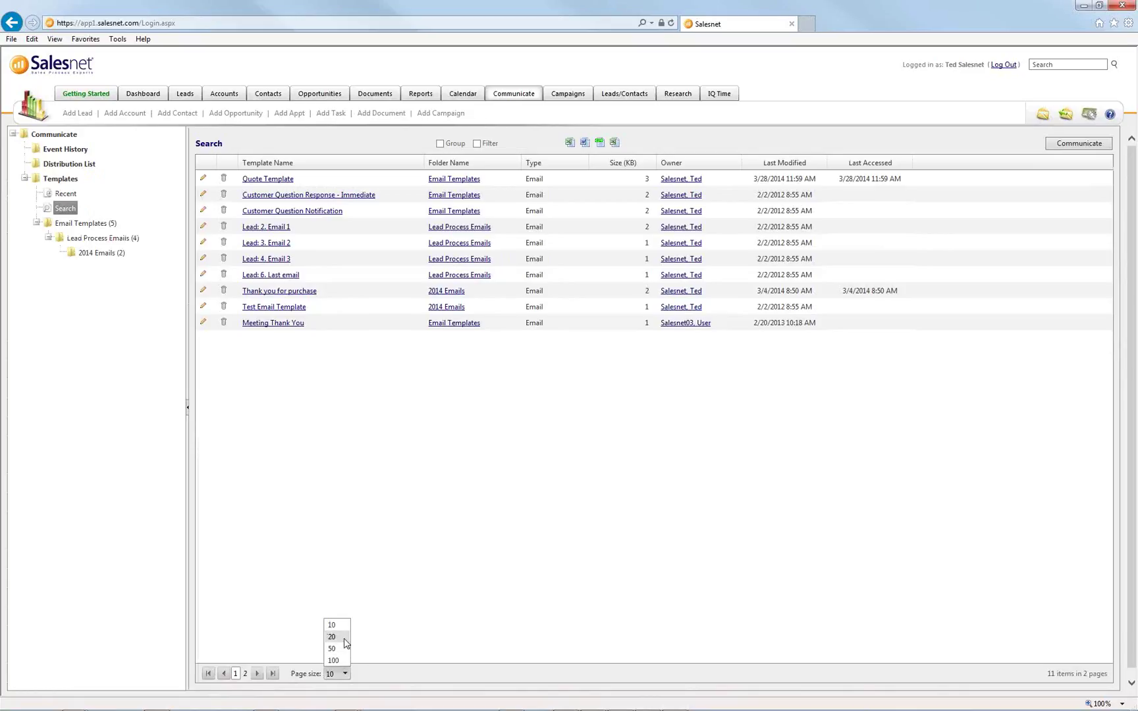
# Set the template search list to 20 items per page with filtering enabled, and sort it by template name
pyautogui.click(339, 637)
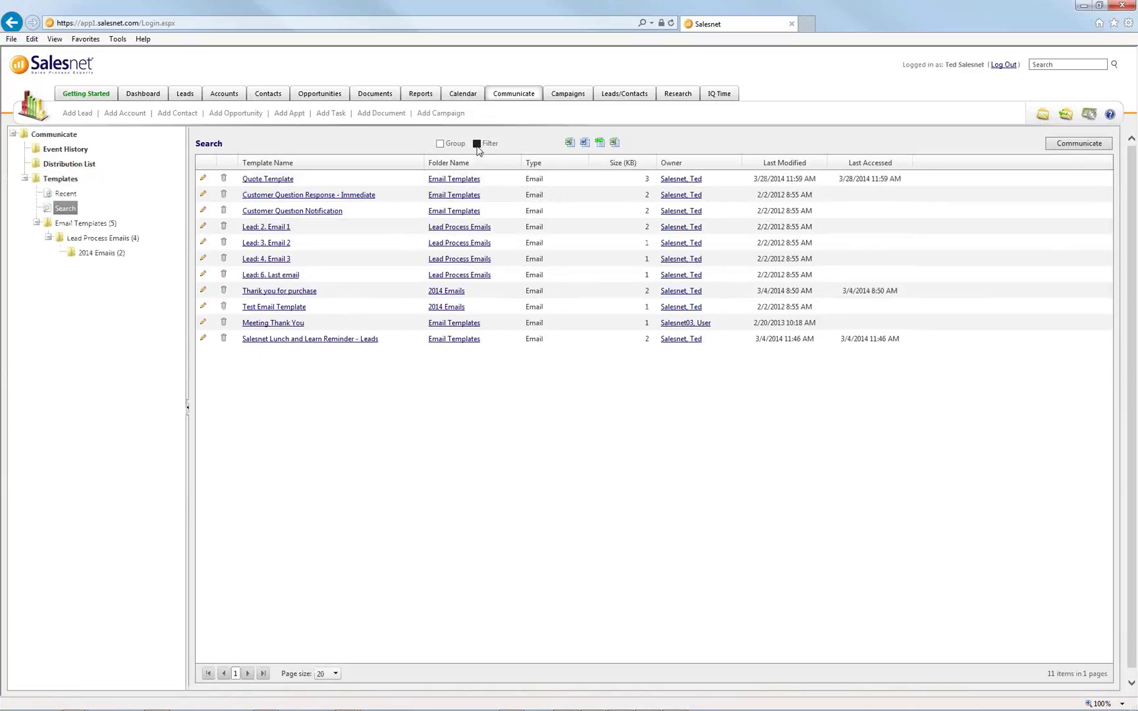
pyautogui.click(477, 144)
pyautogui.click(278, 168)
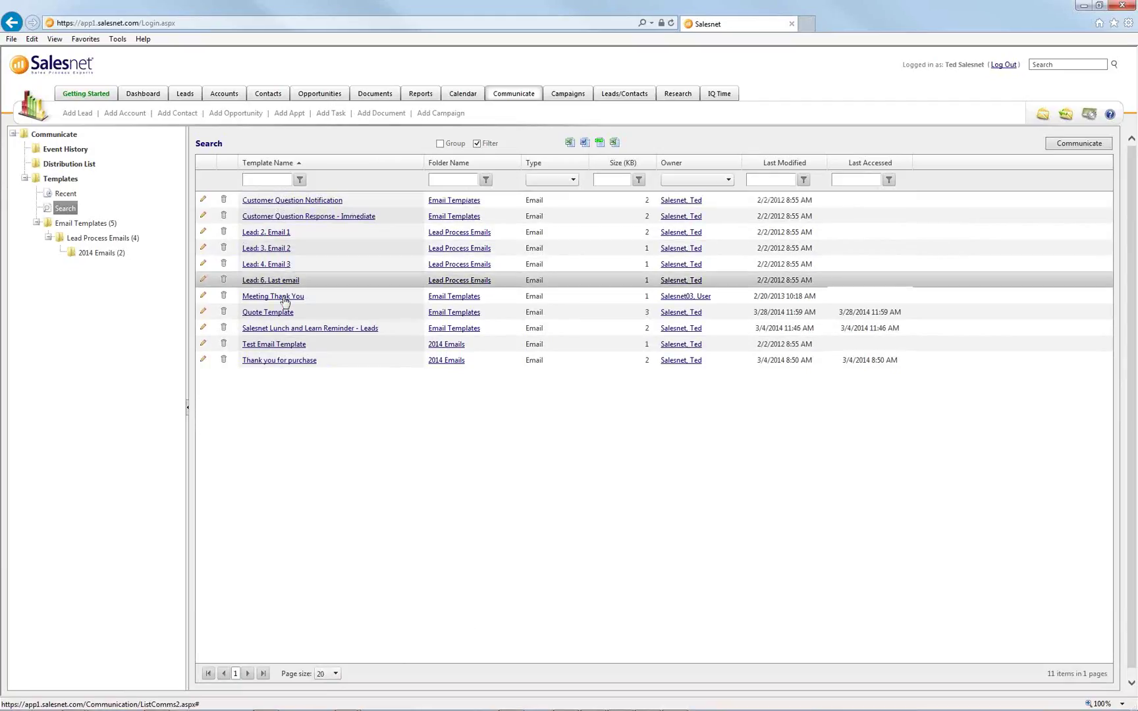
# Open the Quote Template and examine its contact, account, opportunity, and sender signature merge fields
pyautogui.click(276, 316)
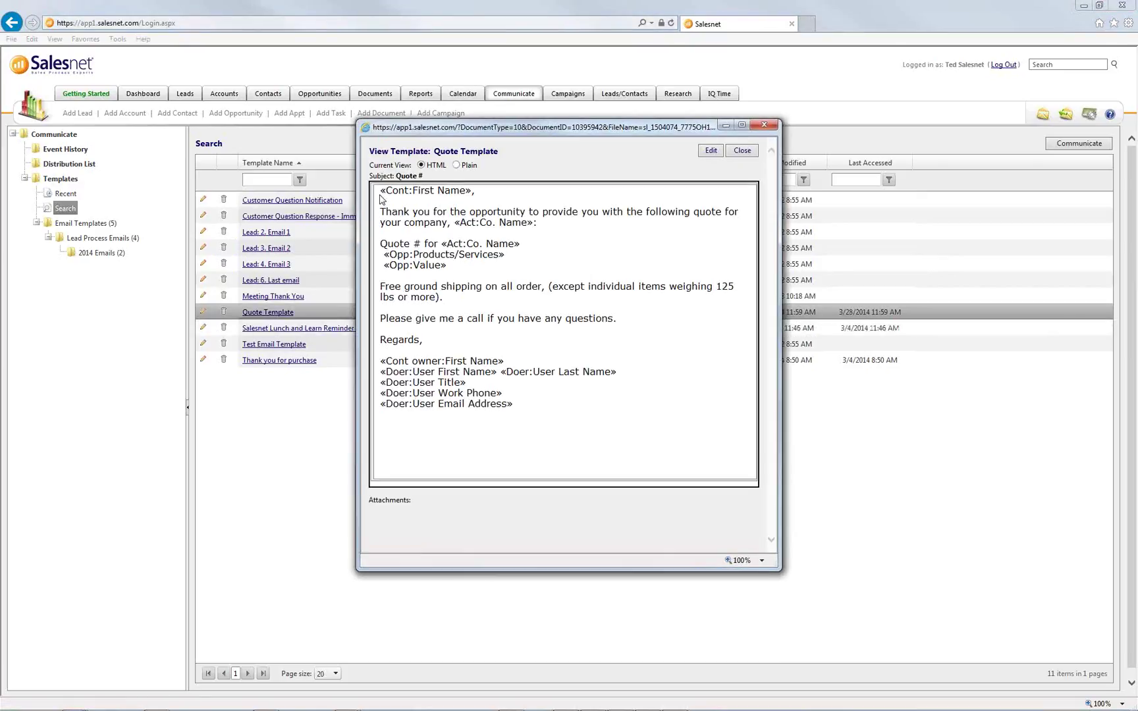
pyautogui.moveTo(381, 191)
pyautogui.mouseDown()
pyautogui.moveTo(502, 256)
pyautogui.moveTo(573, 415)
pyautogui.moveTo(382, 362)
pyautogui.mouseUp()
pyautogui.click(570, 417)
pyautogui.click(467, 286)
pyautogui.moveTo(475, 275); pyautogui.dragTo(381, 243)
pyautogui.click(432, 191)
pyautogui.moveTo(391, 191); pyautogui.dragTo(556, 227)
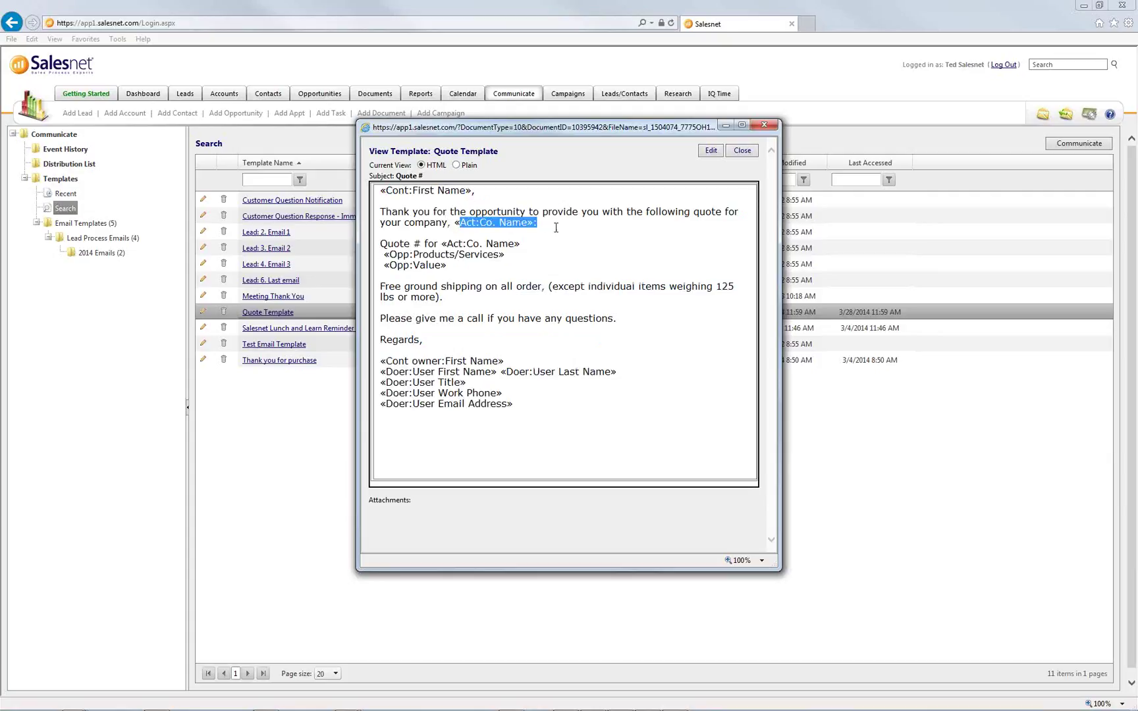
pyautogui.click(513, 221)
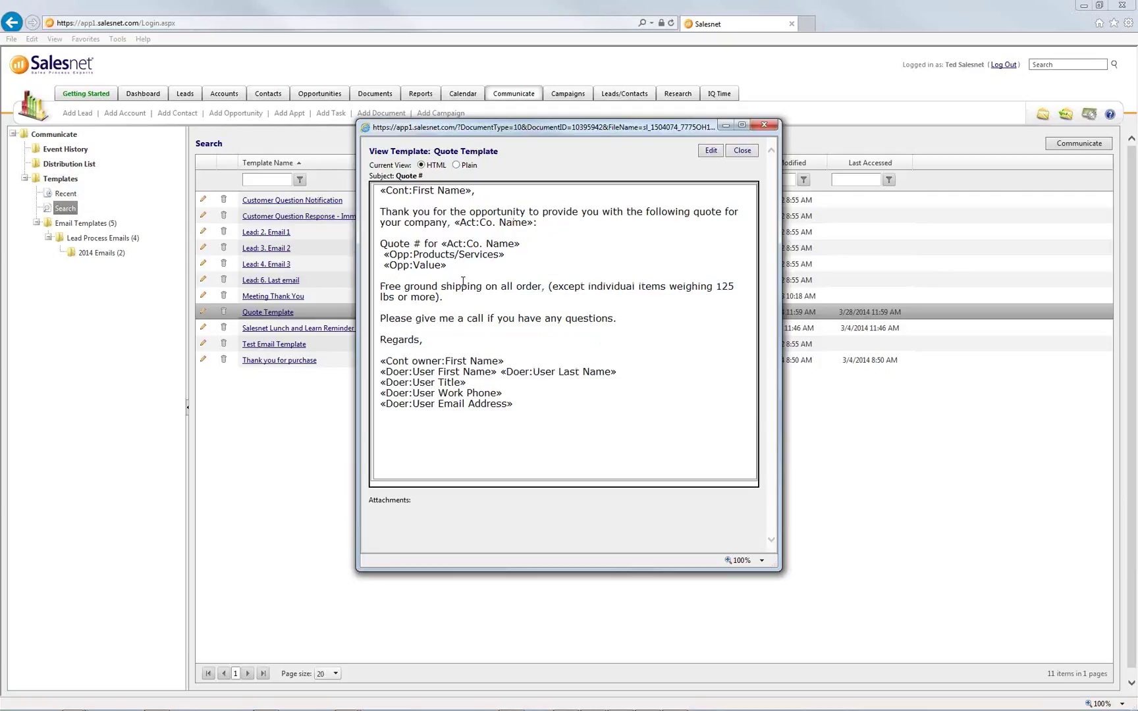
pyautogui.moveTo(384, 256); pyautogui.dragTo(505, 255)
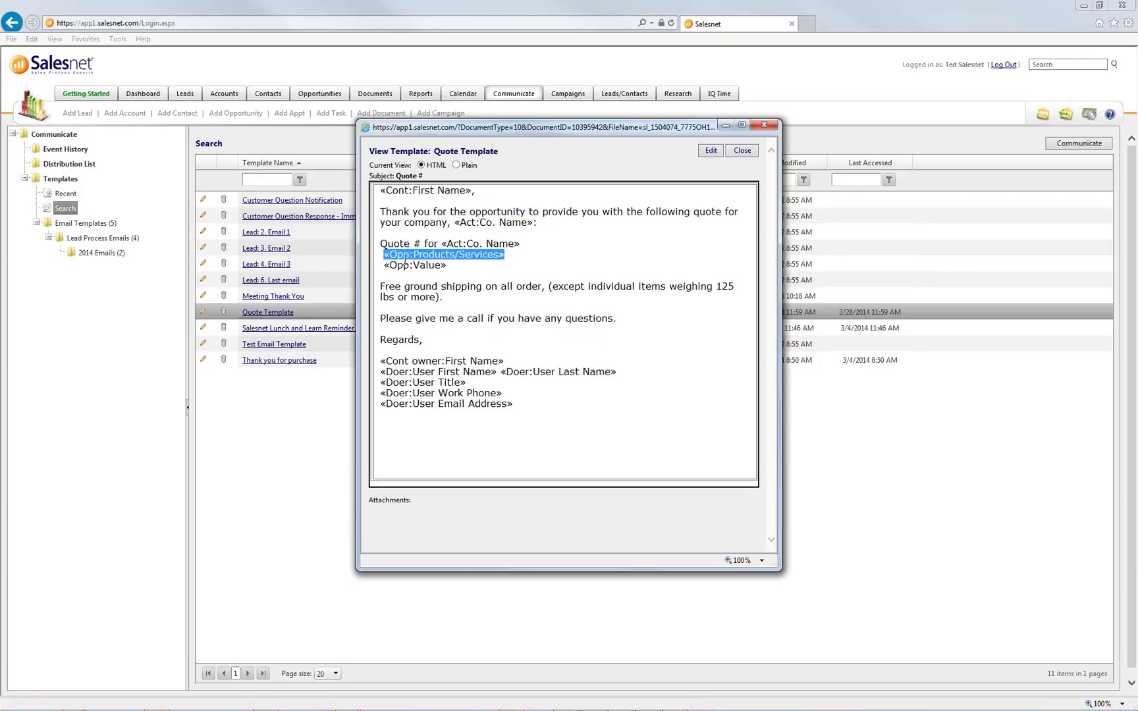
pyautogui.moveTo(385, 266); pyautogui.dragTo(448, 266)
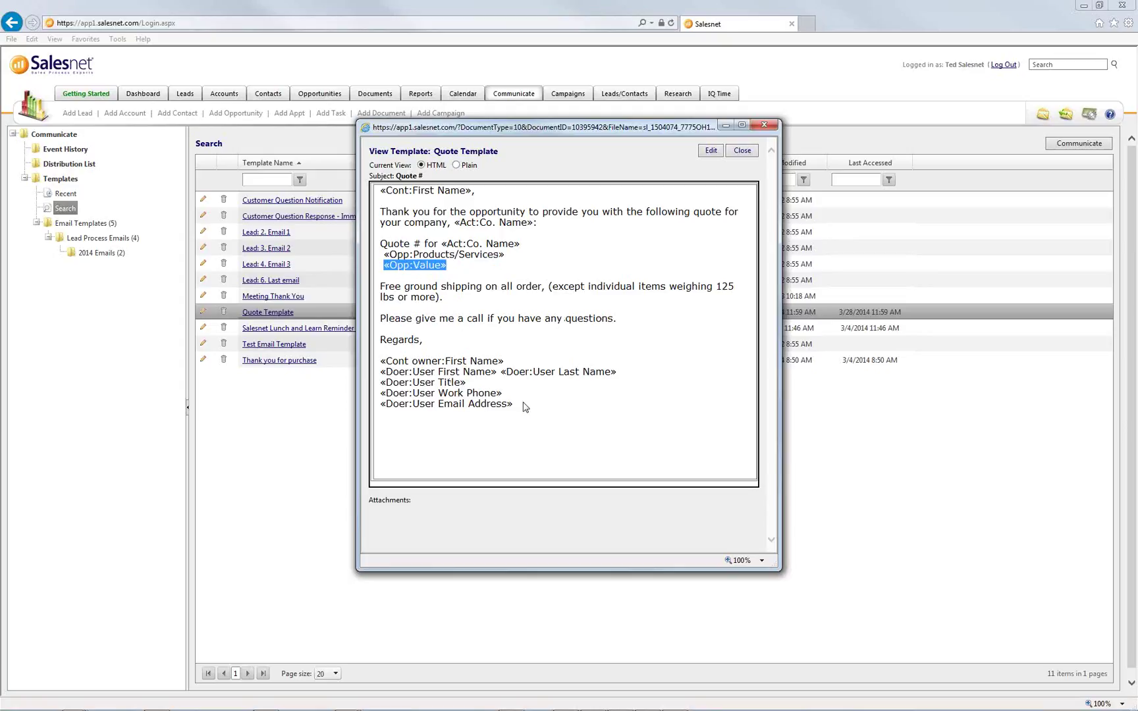
pyautogui.moveTo(525, 407); pyautogui.dragTo(380, 357)
pyautogui.click(415, 367)
# Open the Quote Template for editing, continue past its definition to the email content, and enlarge the editor window
pyautogui.click(710, 152)
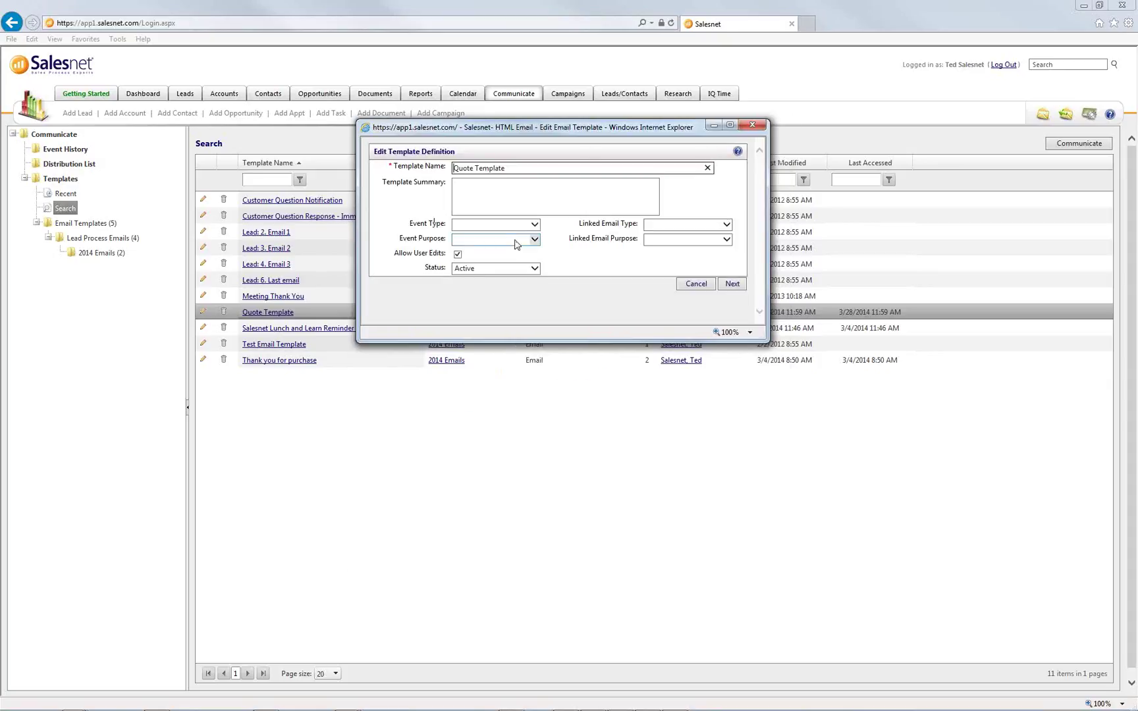
pyautogui.moveTo(429, 154); pyautogui.dragTo(455, 154)
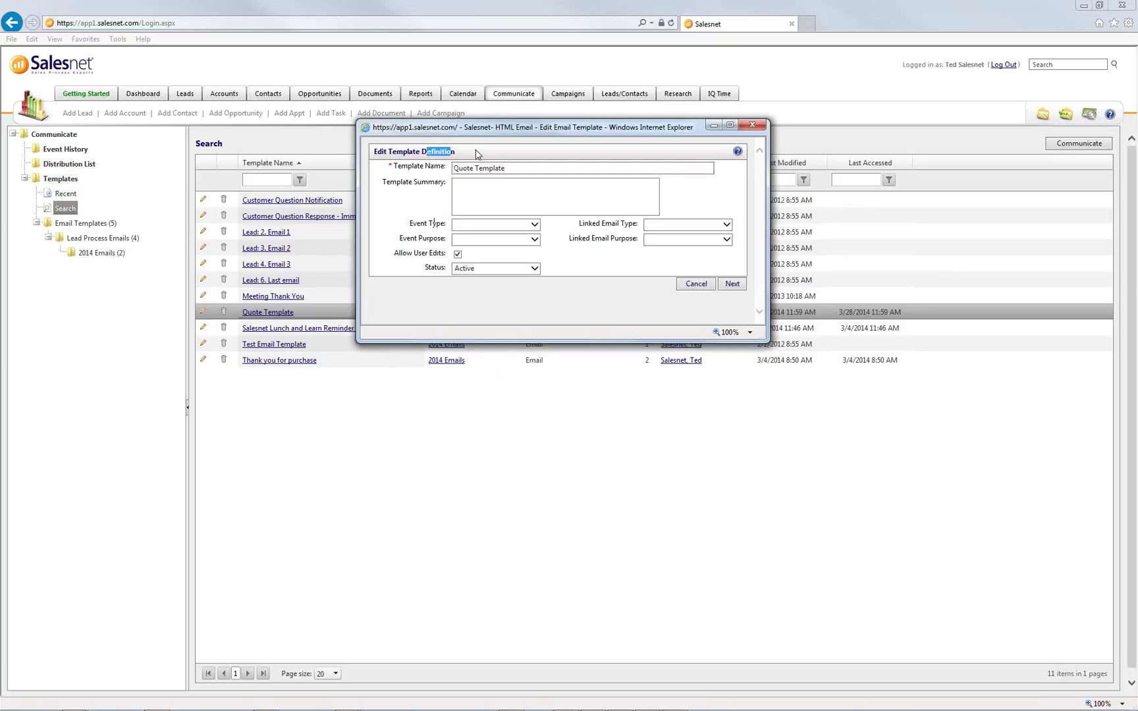
pyautogui.click(478, 155)
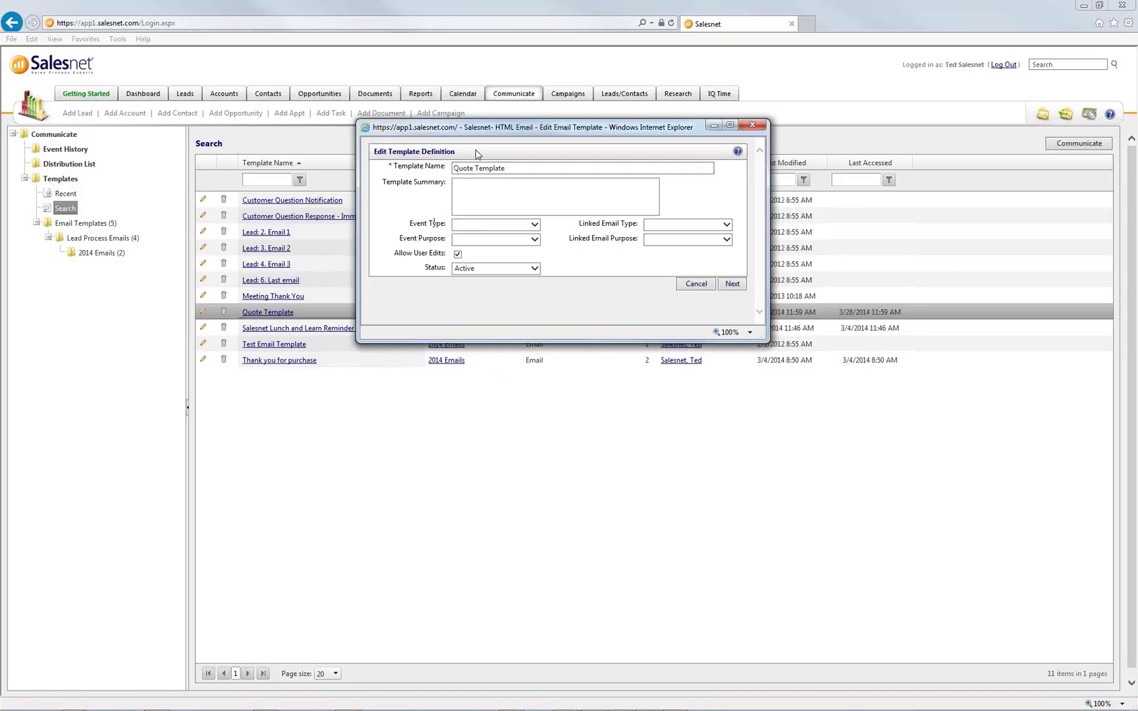
pyautogui.click(732, 285)
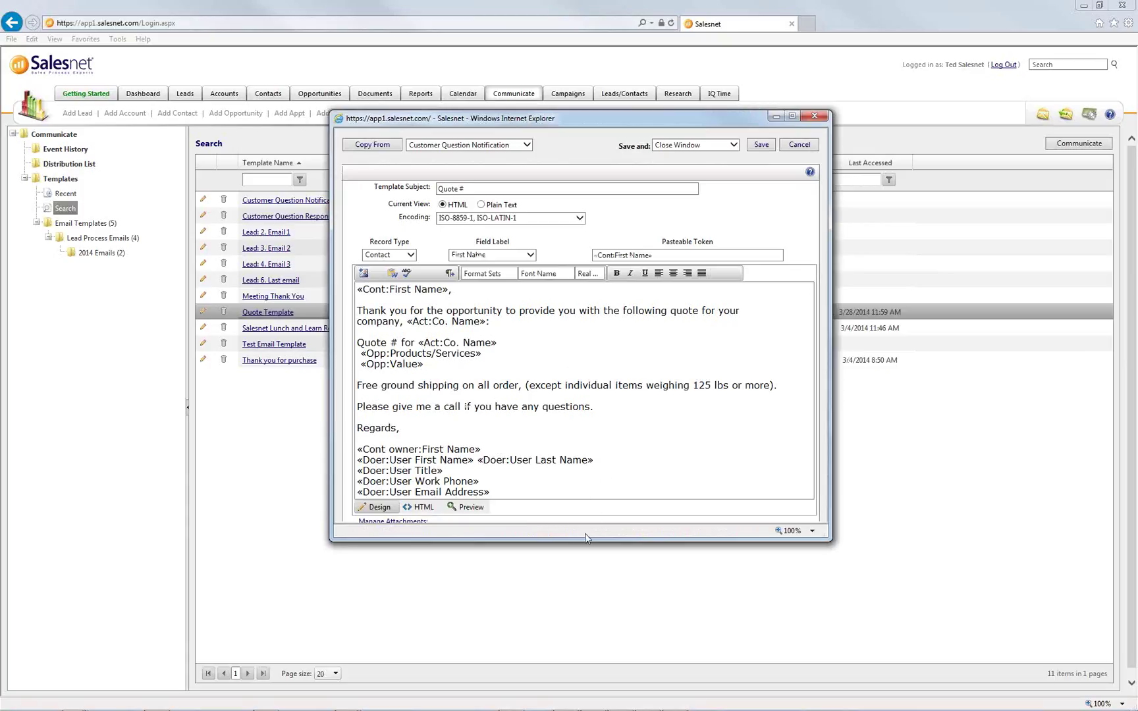
pyautogui.moveTo(585, 538); pyautogui.dragTo(597, 572)
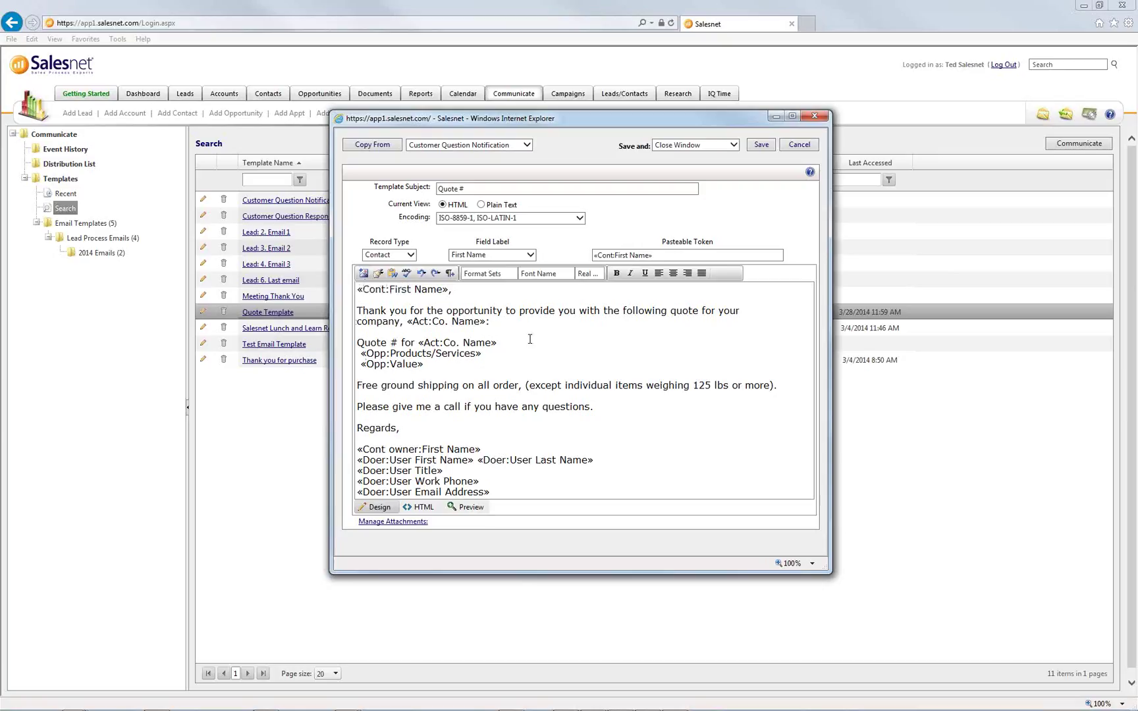
# Insert the contact Last Name merge field after the First Name token in the template's greeting, allowing clipboard access
pyautogui.click(450, 290)
pyautogui.click(529, 255)
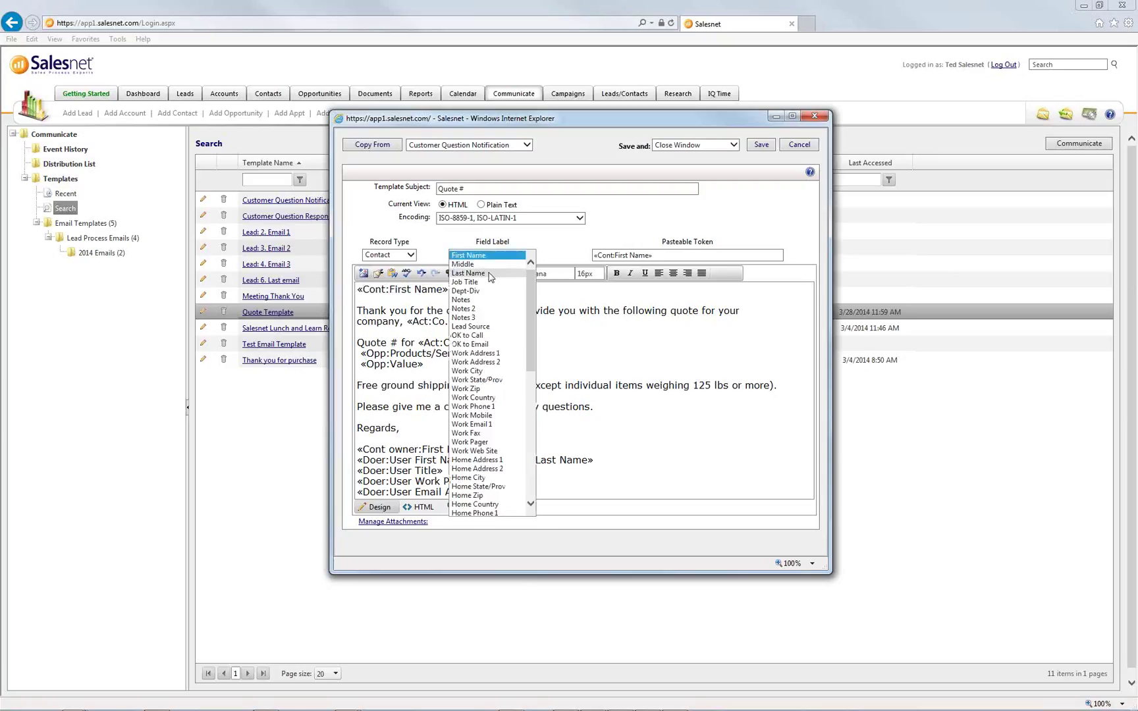
pyautogui.click(446, 241)
pyautogui.click(530, 255)
pyautogui.click(469, 273)
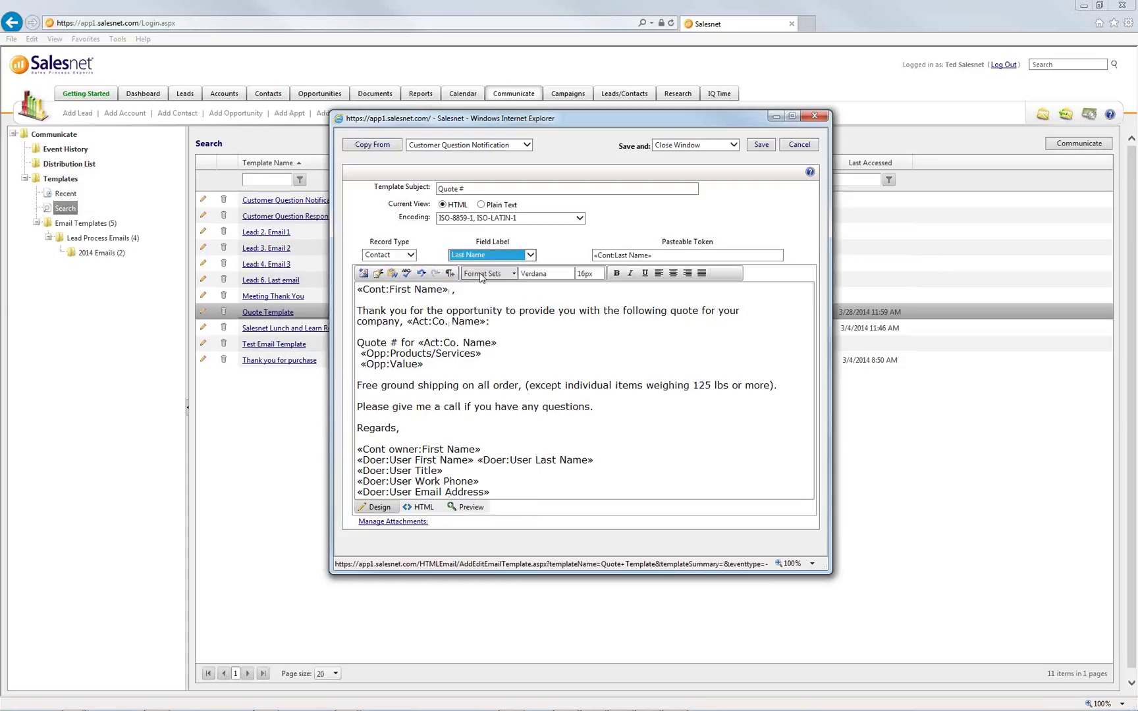
pyautogui.click(530, 254)
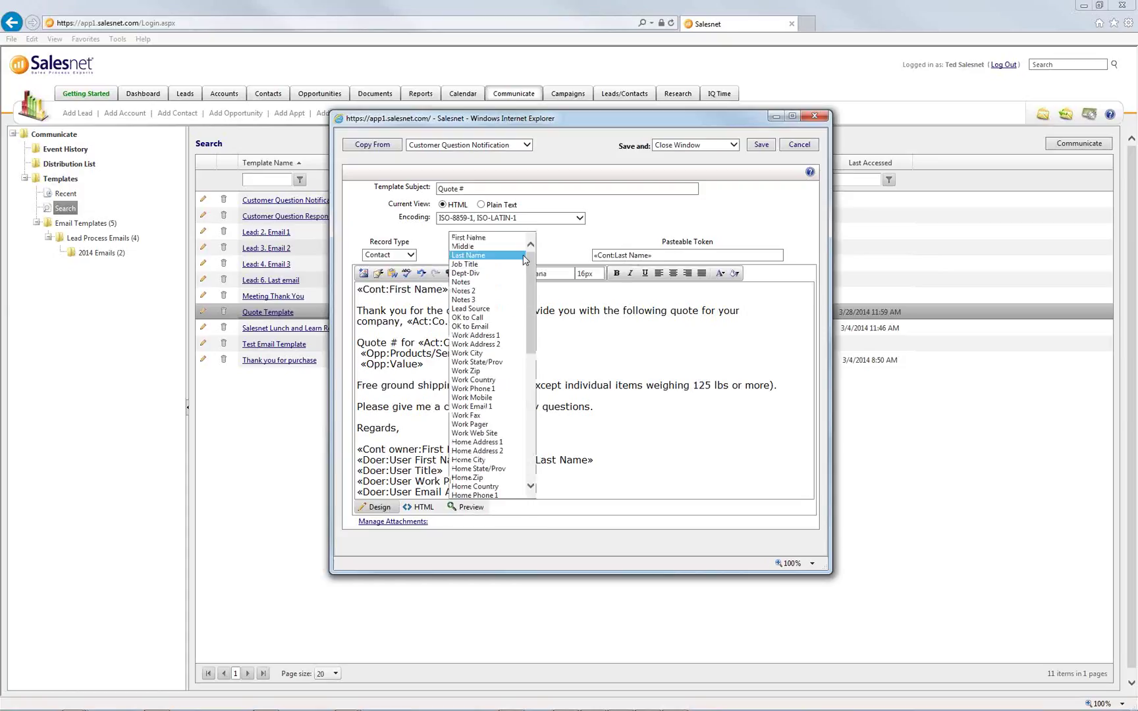
pyautogui.click(506, 290)
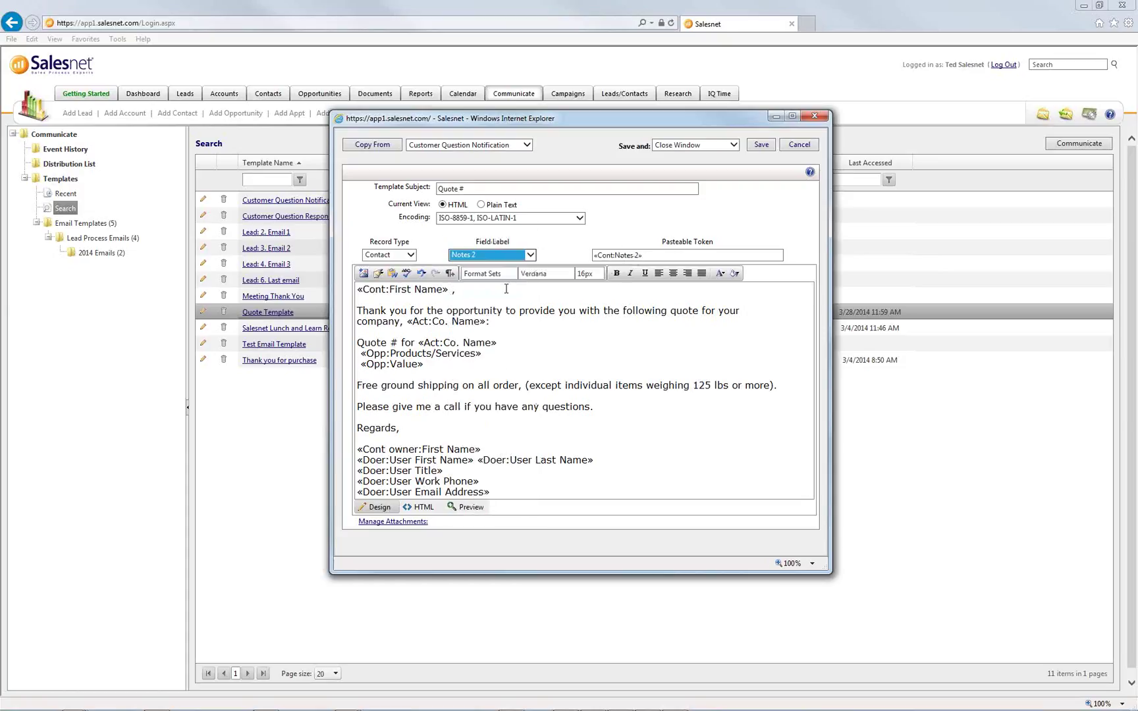
pyautogui.click(530, 255)
pyautogui.click(499, 220)
pyautogui.hotkey('ctrl', 'c')
pyautogui.click(453, 290)
pyautogui.hotkey('ctrl', 'v')
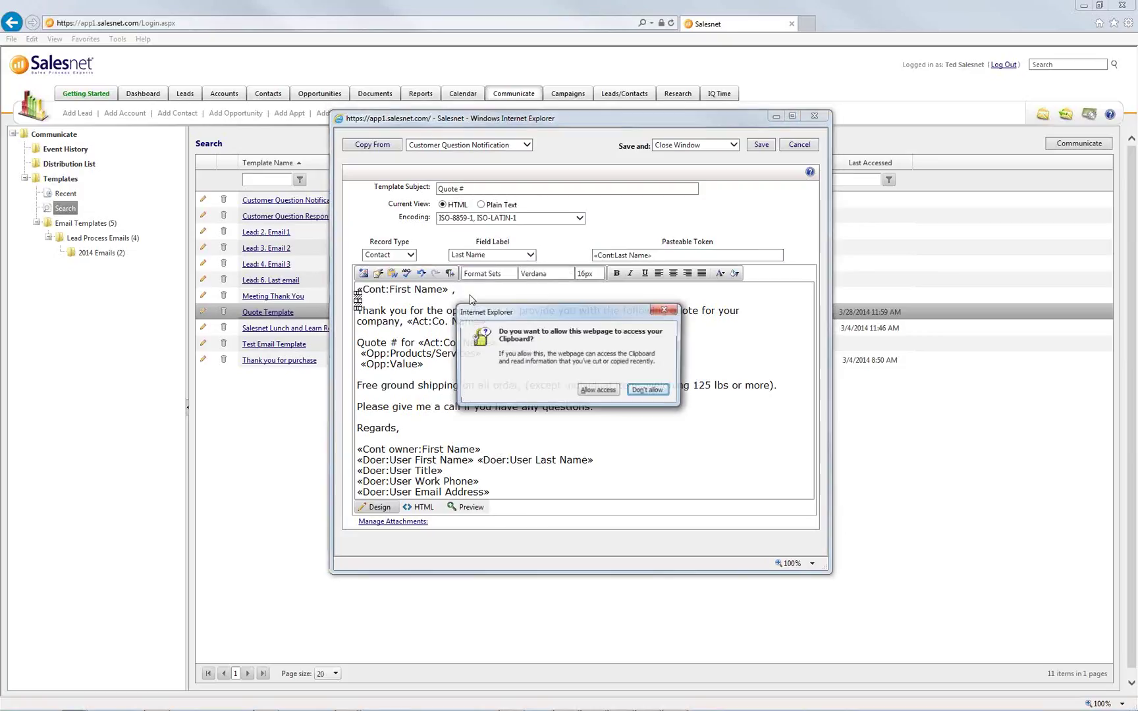
pyautogui.click(599, 392)
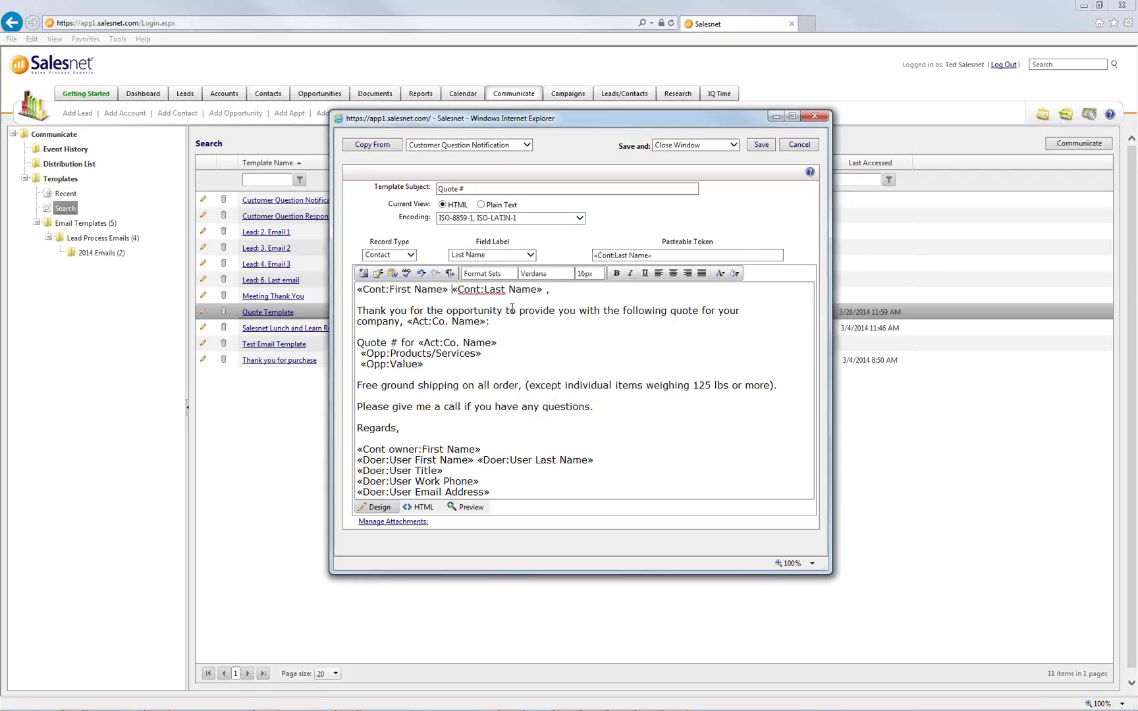
# Remove the extra space before the greeting's comma, and cancel the template edit without saving
pyautogui.click(554, 290)
pyautogui.press('BackSpace')
pyautogui.click(805, 149)
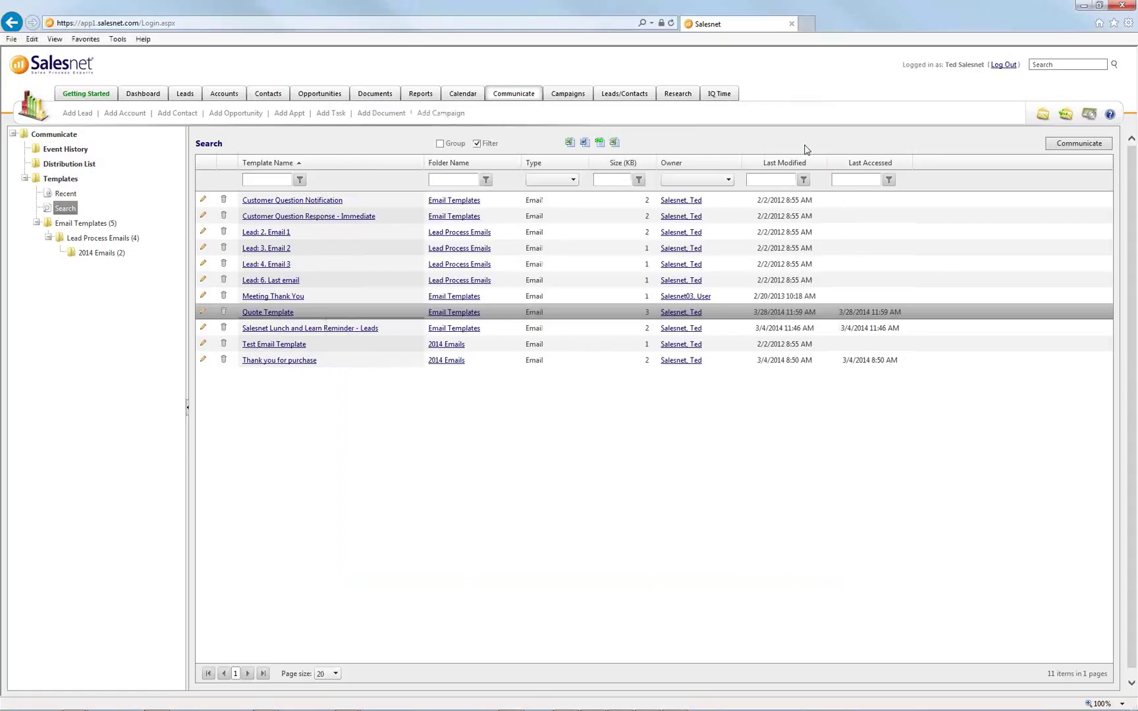
# Open the Fall Lunch and Learn Contacts report from My Contact Reports and examine its campaign name filter
pyautogui.click(425, 98)
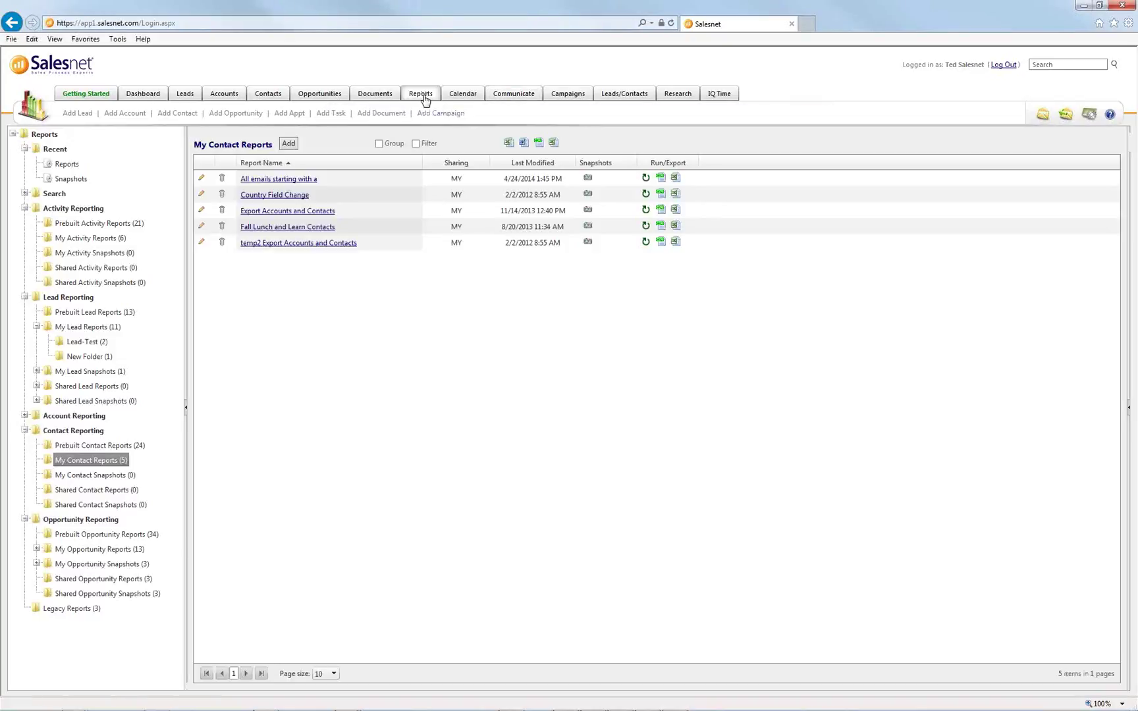
pyautogui.click(301, 227)
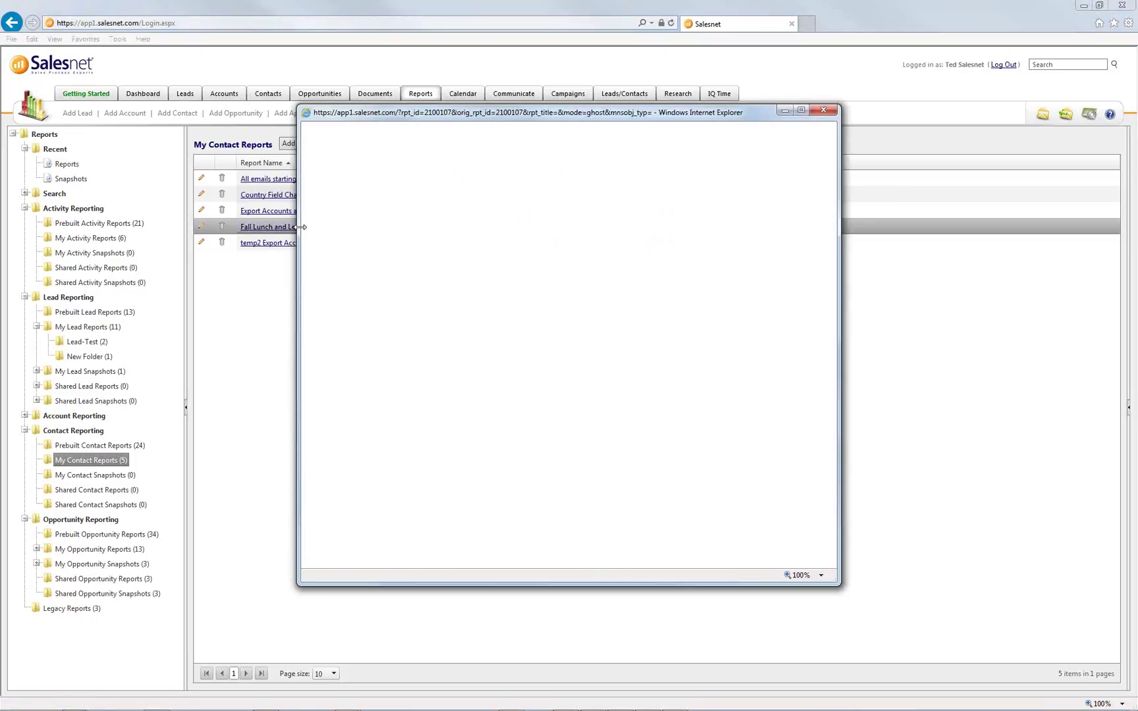
pyautogui.moveTo(493, 457); pyautogui.dragTo(358, 465)
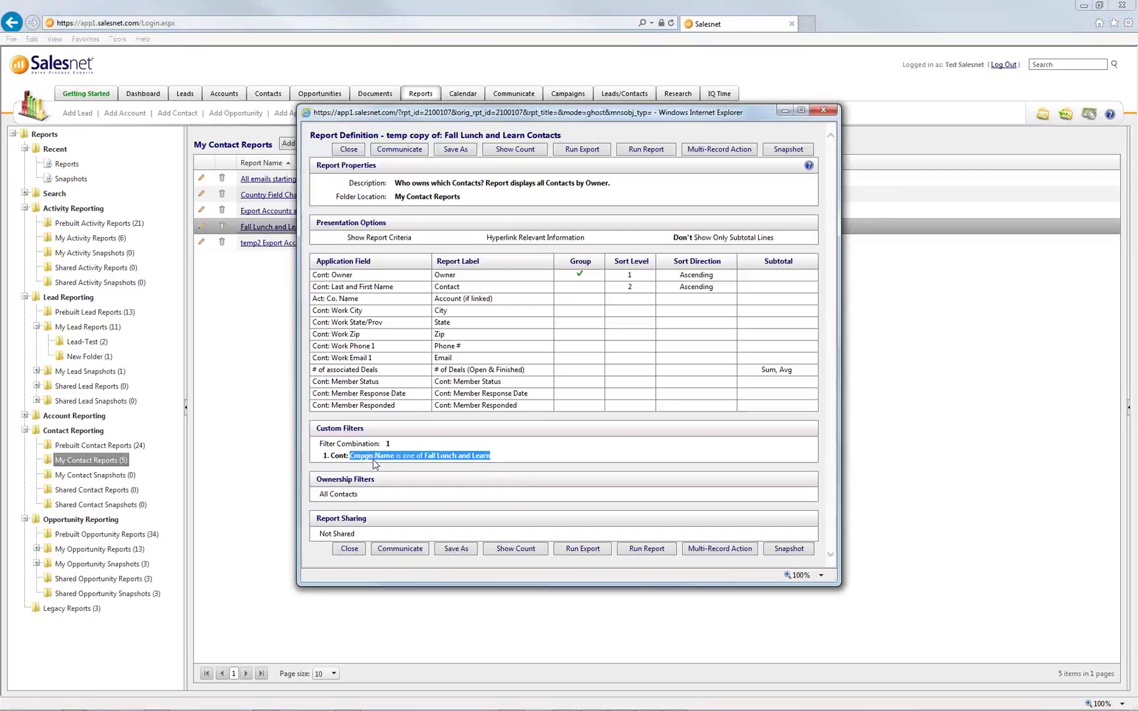
pyautogui.click(469, 458)
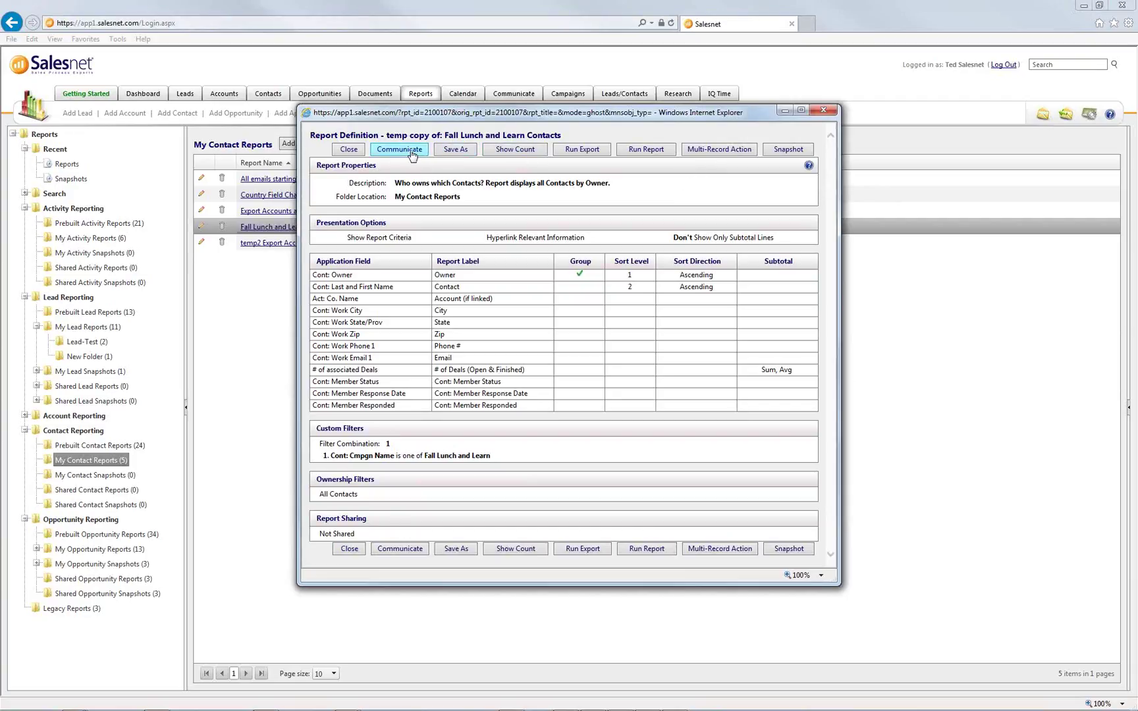
# Start an email to the report's selected contacts, keeping the MM-DD-YYYY data format and leaving out contacts without an email address
pyautogui.click(413, 154)
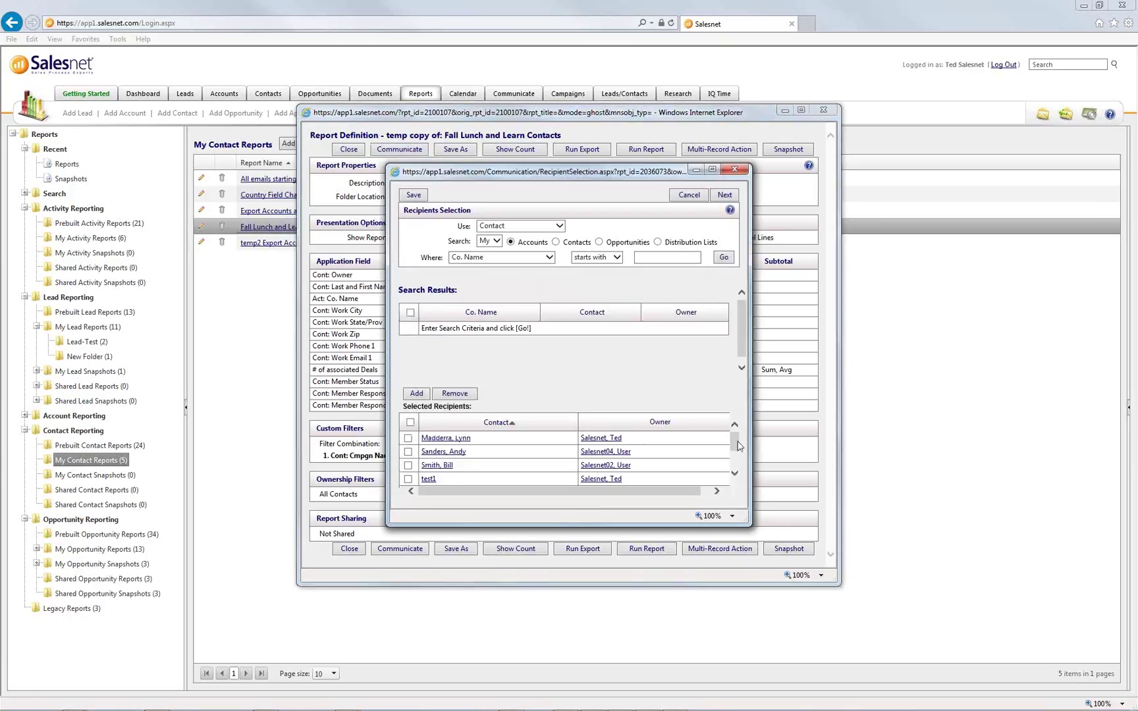
pyautogui.moveTo(735, 443); pyautogui.dragTo(735, 471)
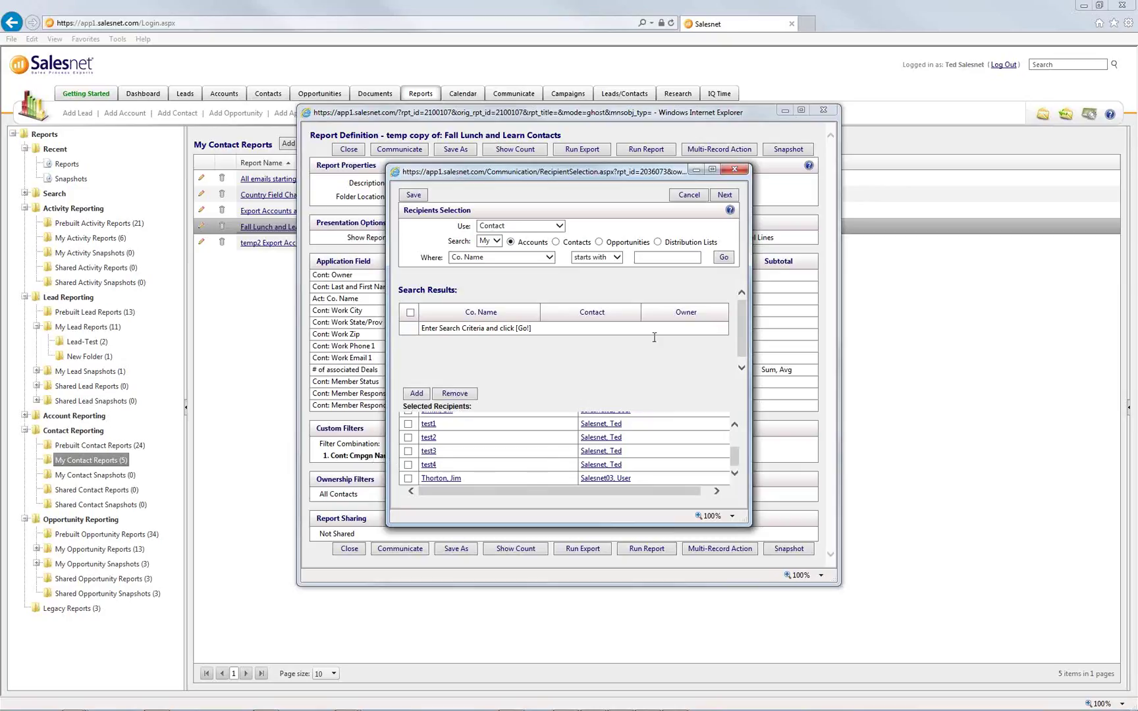
pyautogui.click(725, 195)
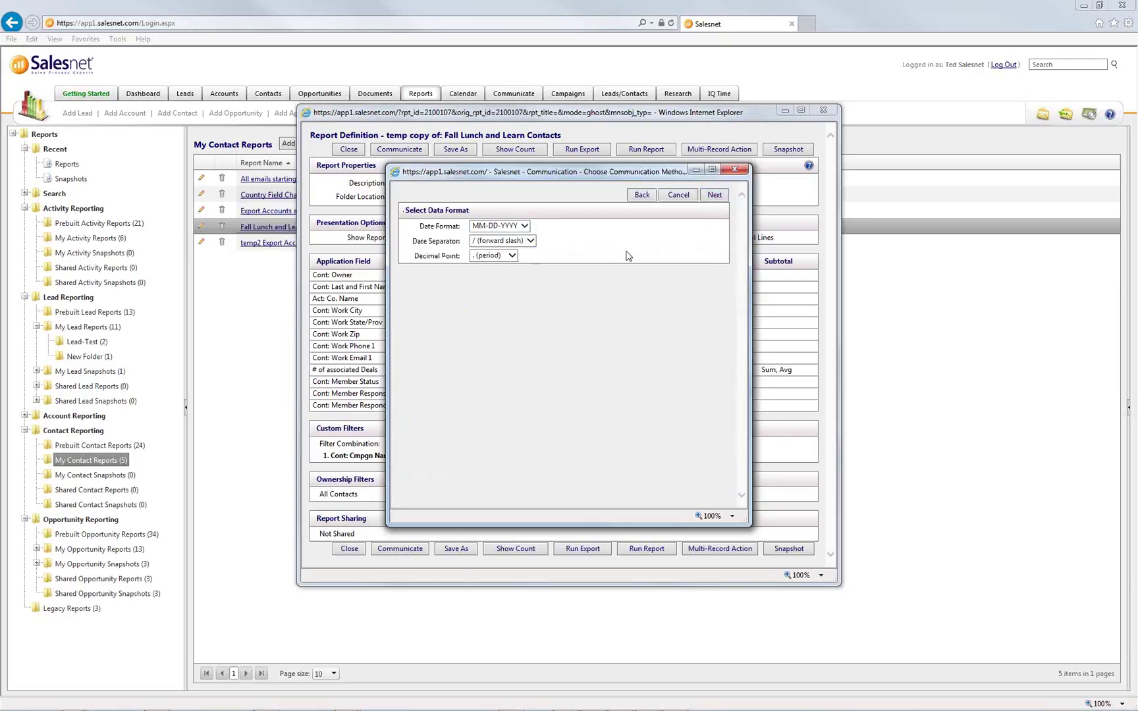
pyautogui.click(715, 195)
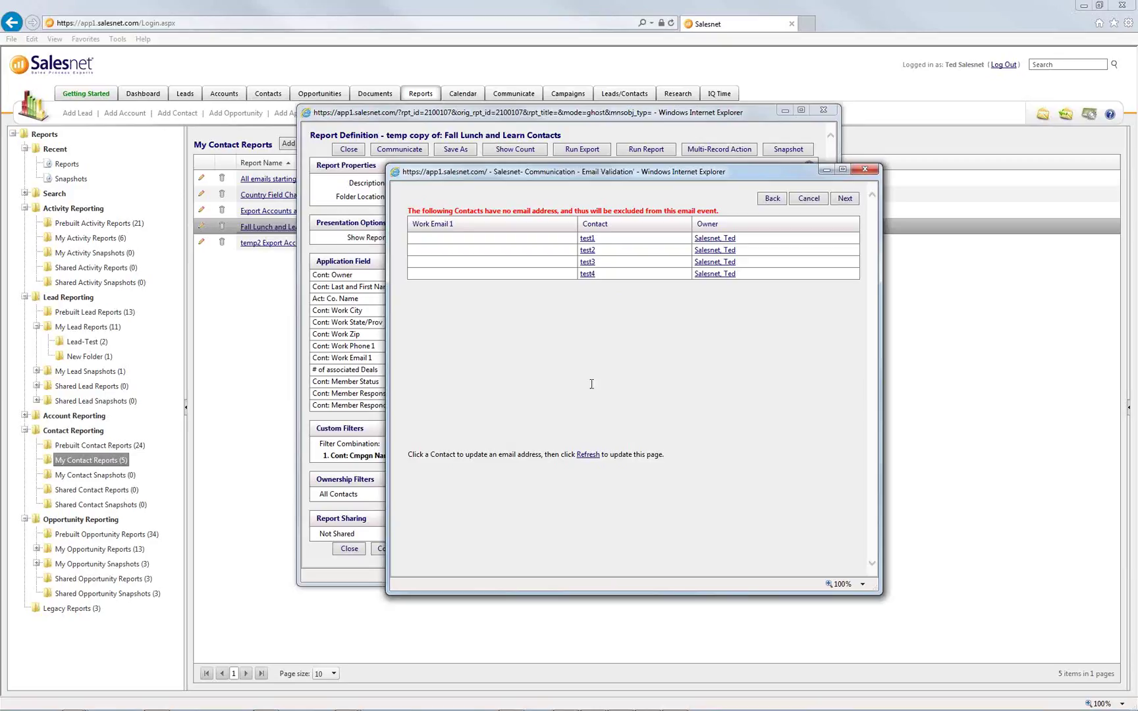
pyautogui.click(846, 199)
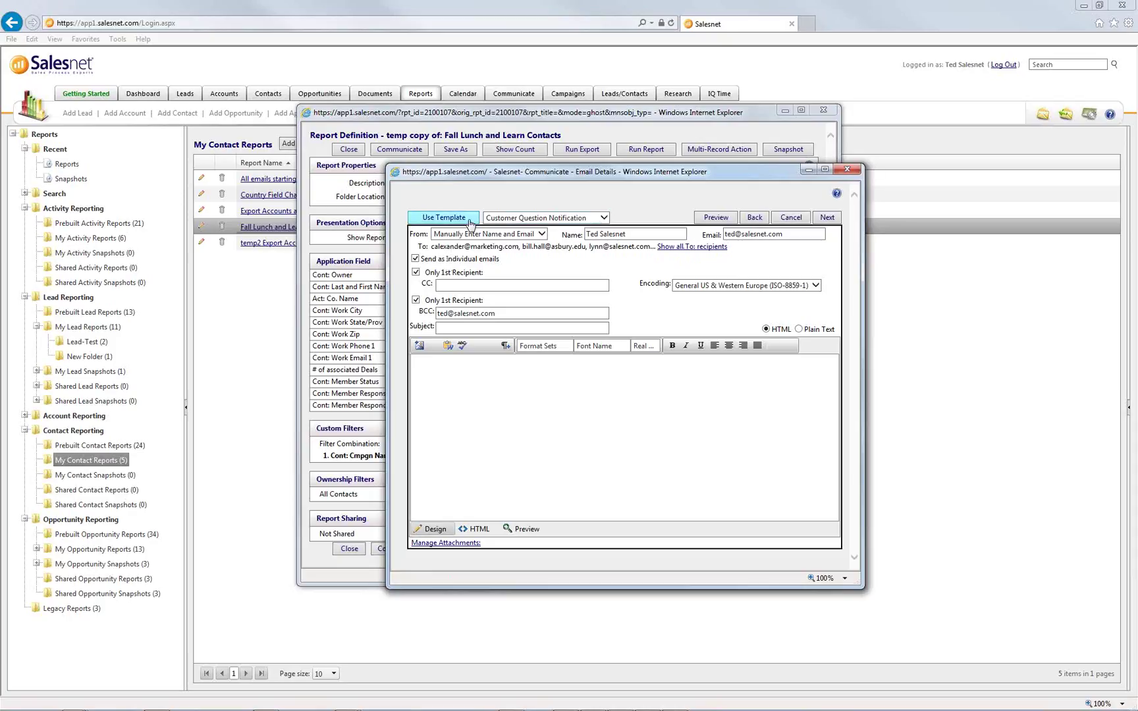
# Apply the Quote Template to the email and review the merge fields in its body
pyautogui.click(499, 218)
pyautogui.click(511, 244)
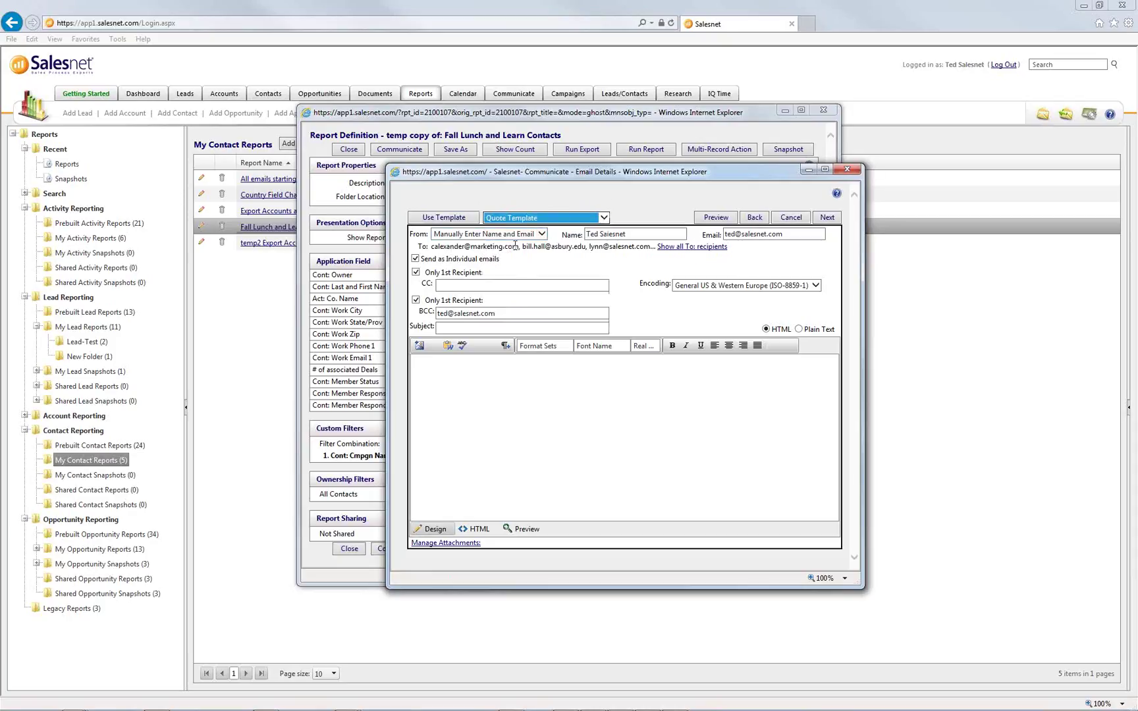
pyautogui.click(463, 220)
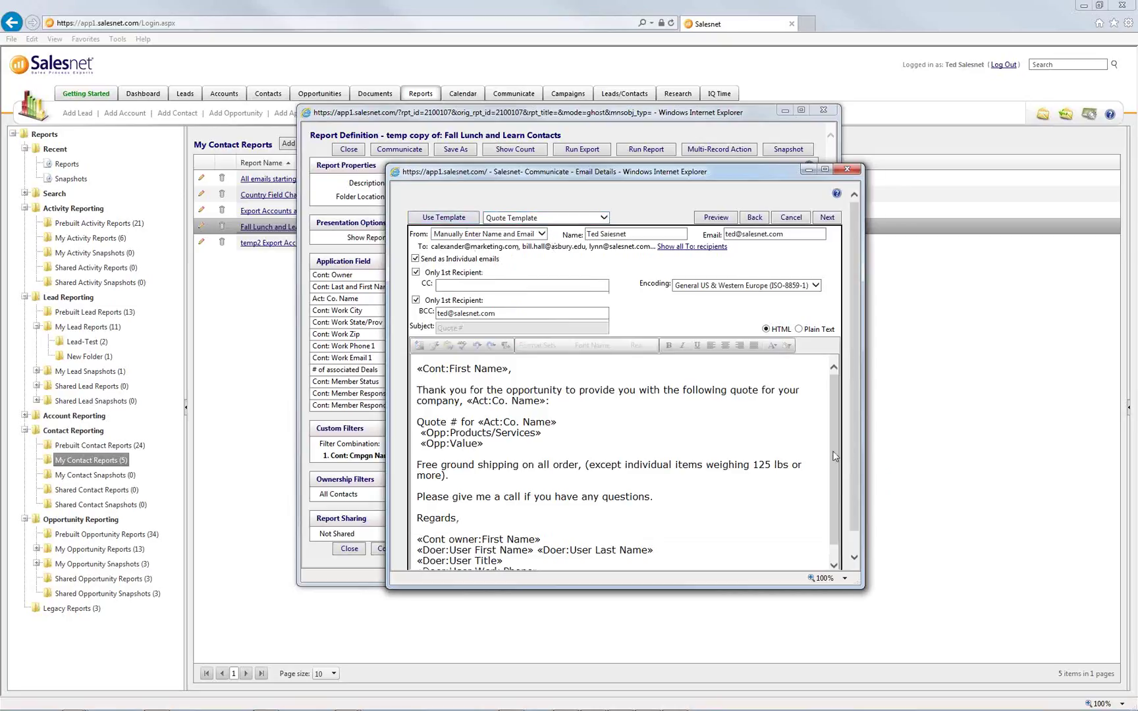
pyautogui.moveTo(834, 452); pyautogui.dragTo(864, 382)
# Continue without a plain-text version to the save event options, and close the communication and the report definition without sending
pyautogui.click(832, 219)
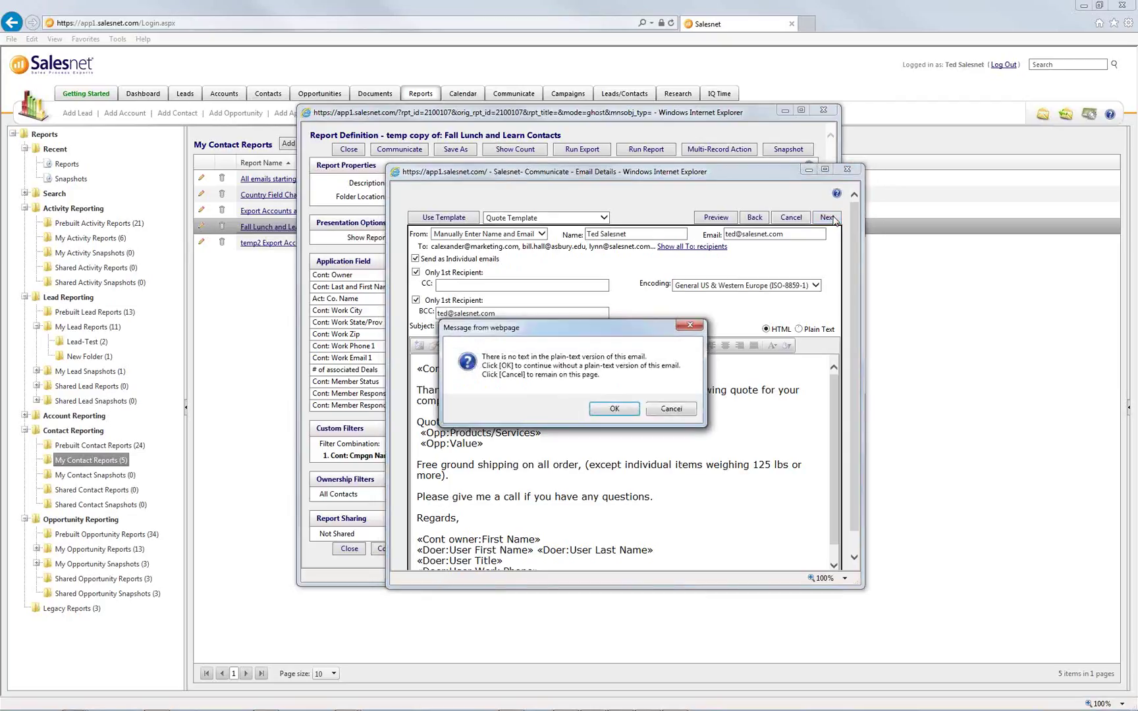
pyautogui.click(623, 409)
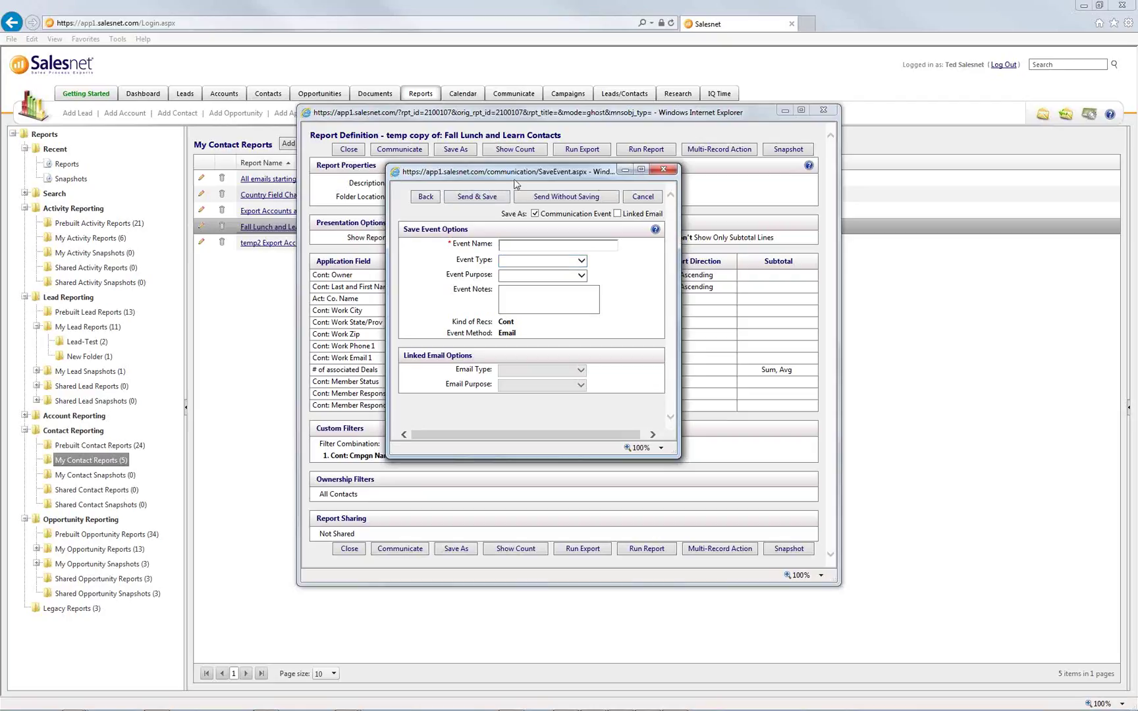
pyautogui.click(663, 172)
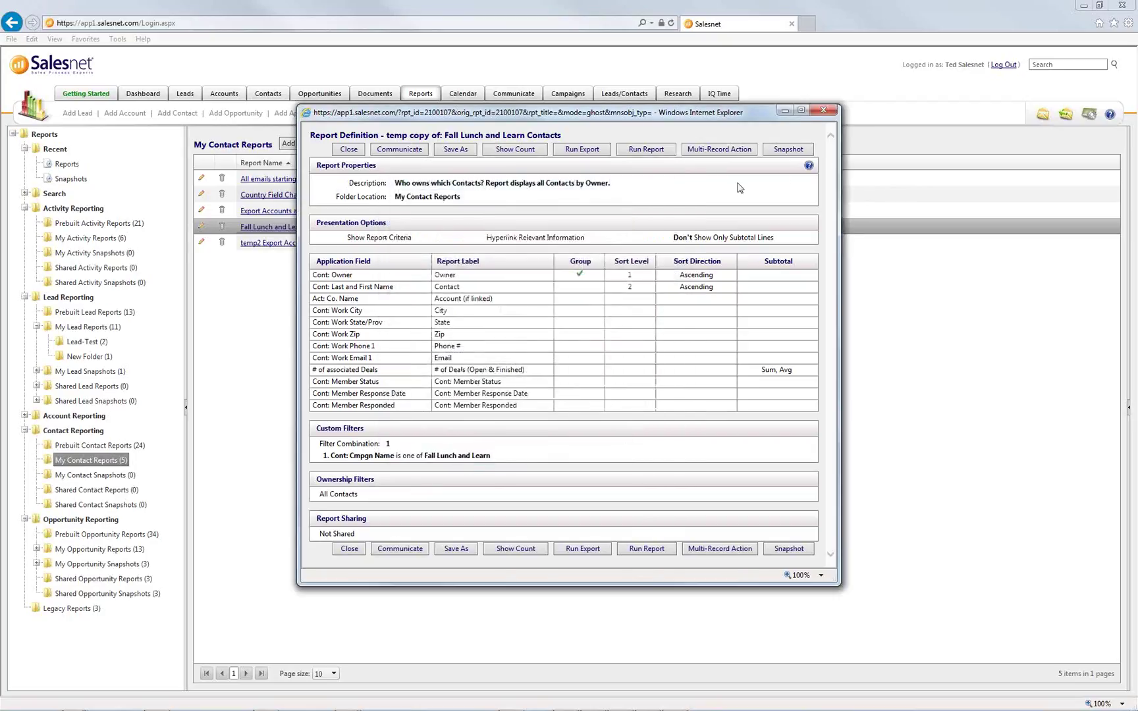
pyautogui.click(823, 111)
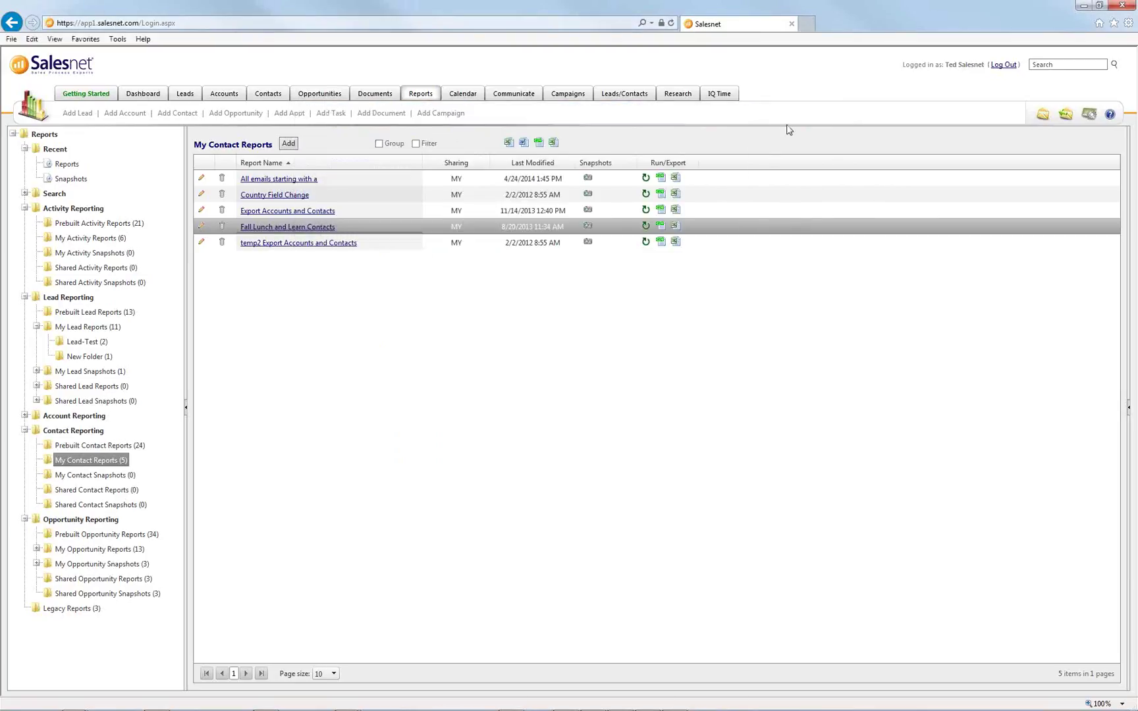